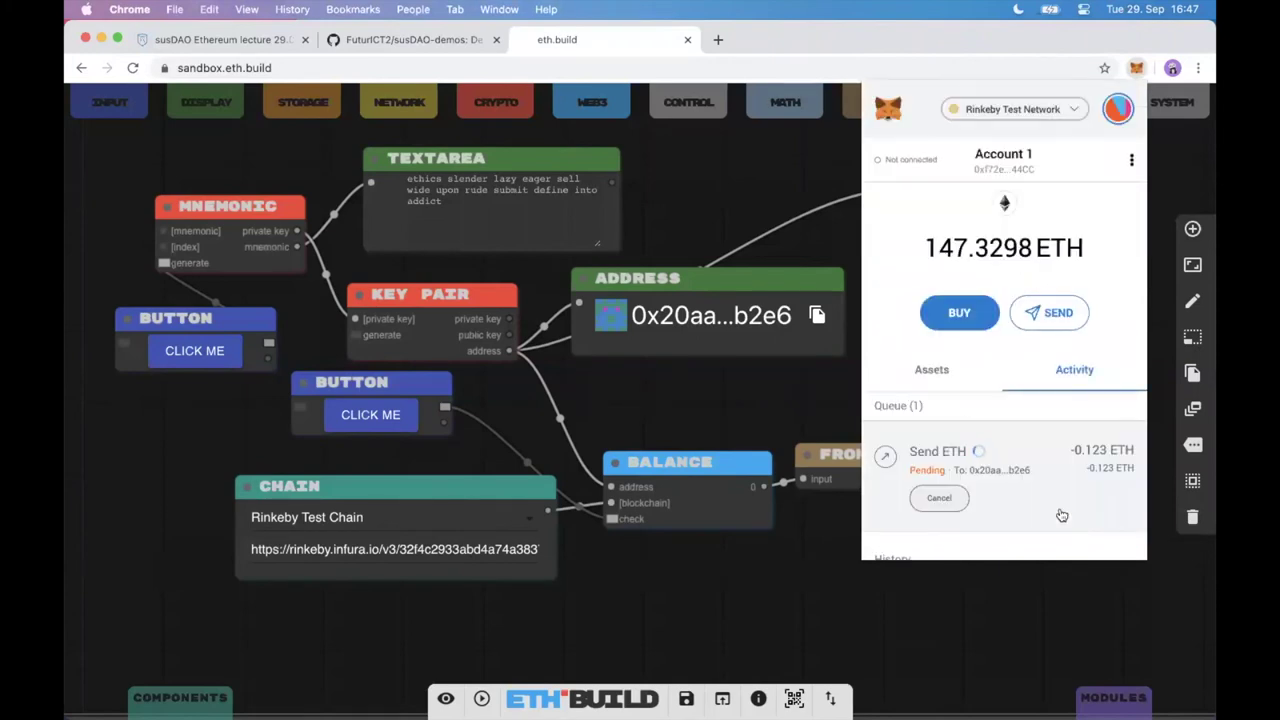
Copy the mnemonic phrase from the Textarea node and focus MetaMask's wallet seed field.
click(846, 548)
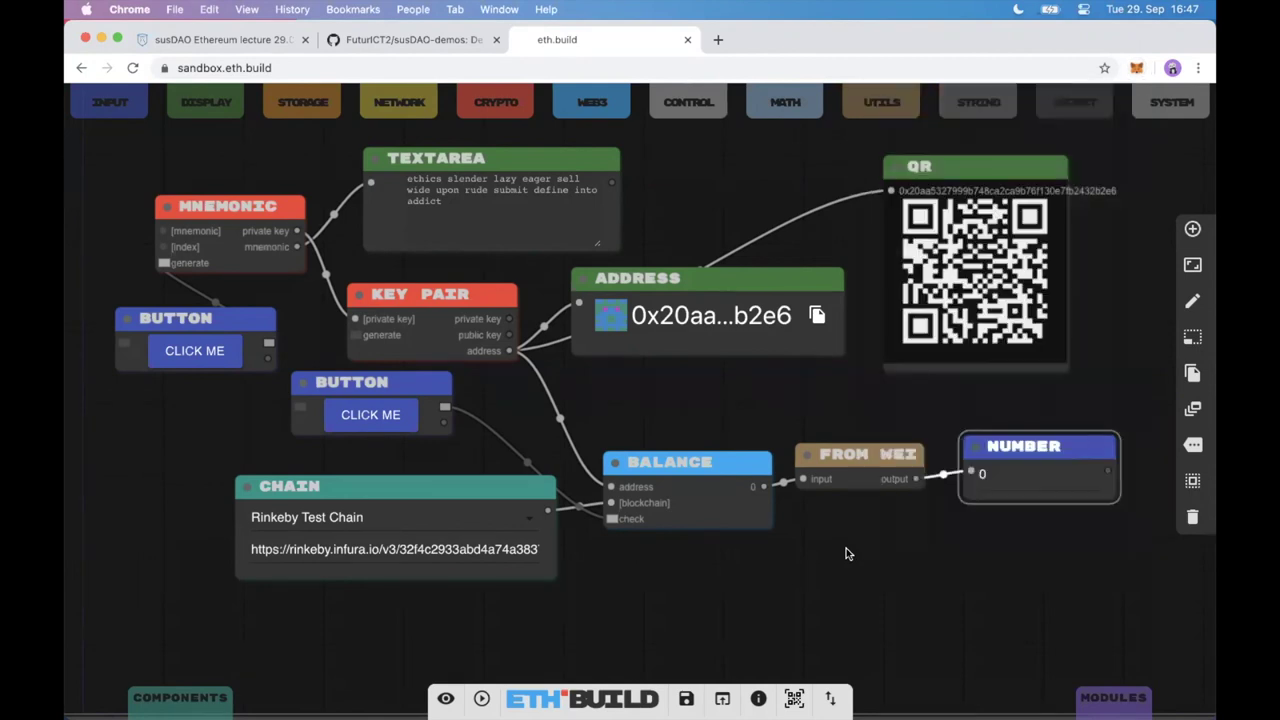
triple_click(428, 193)
key(super+c)
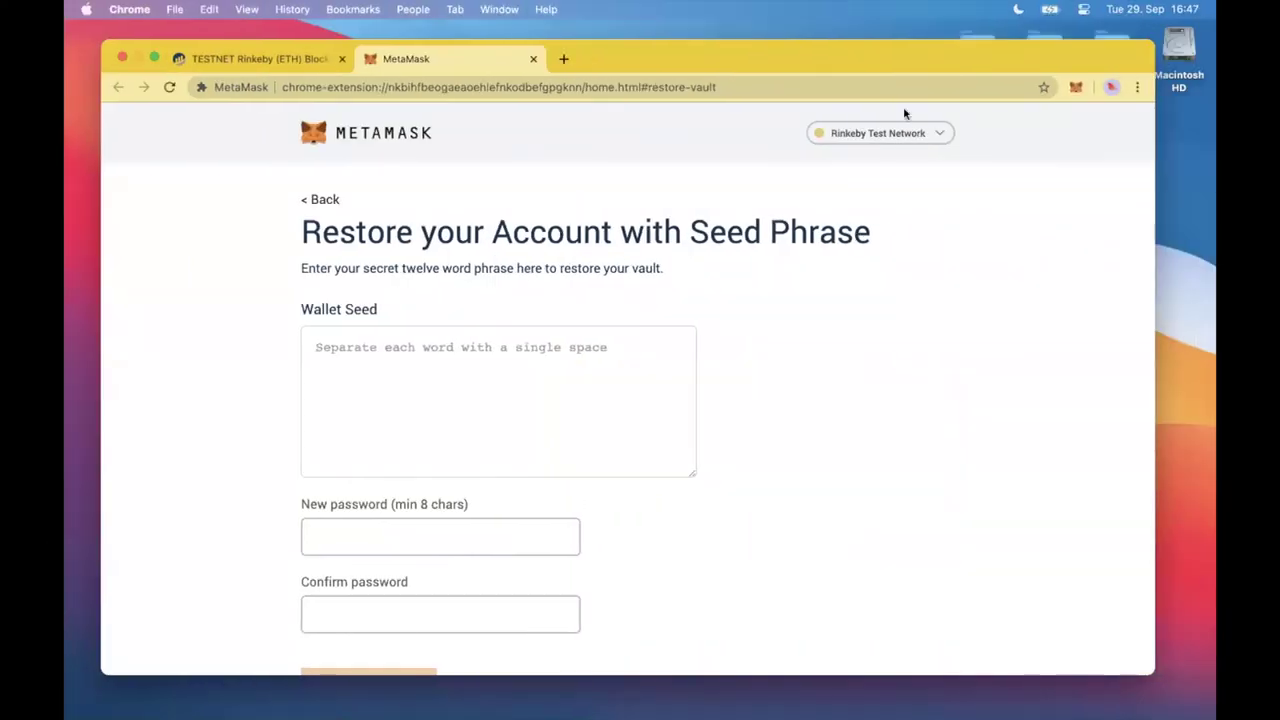
click(506, 394)
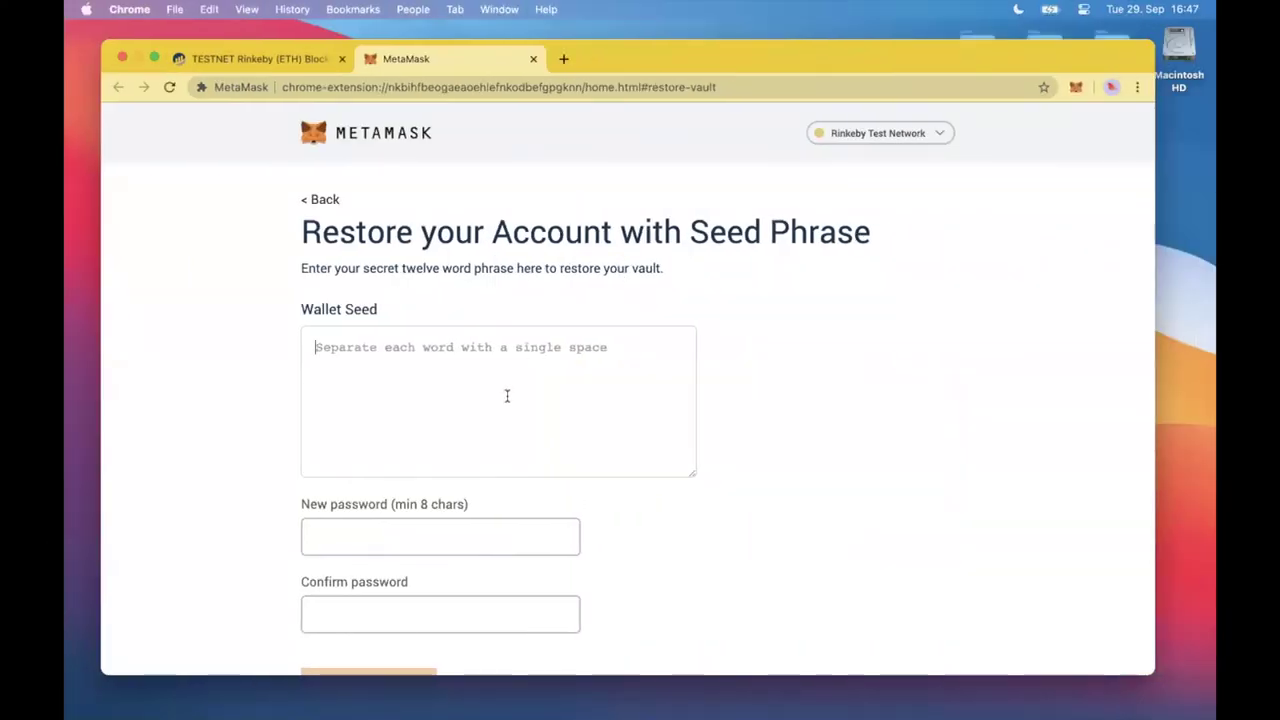
Paste the mnemonic as the wallet seed, then enter and confirm a new password.
key(super+v)
click(457, 531)
text(**********)
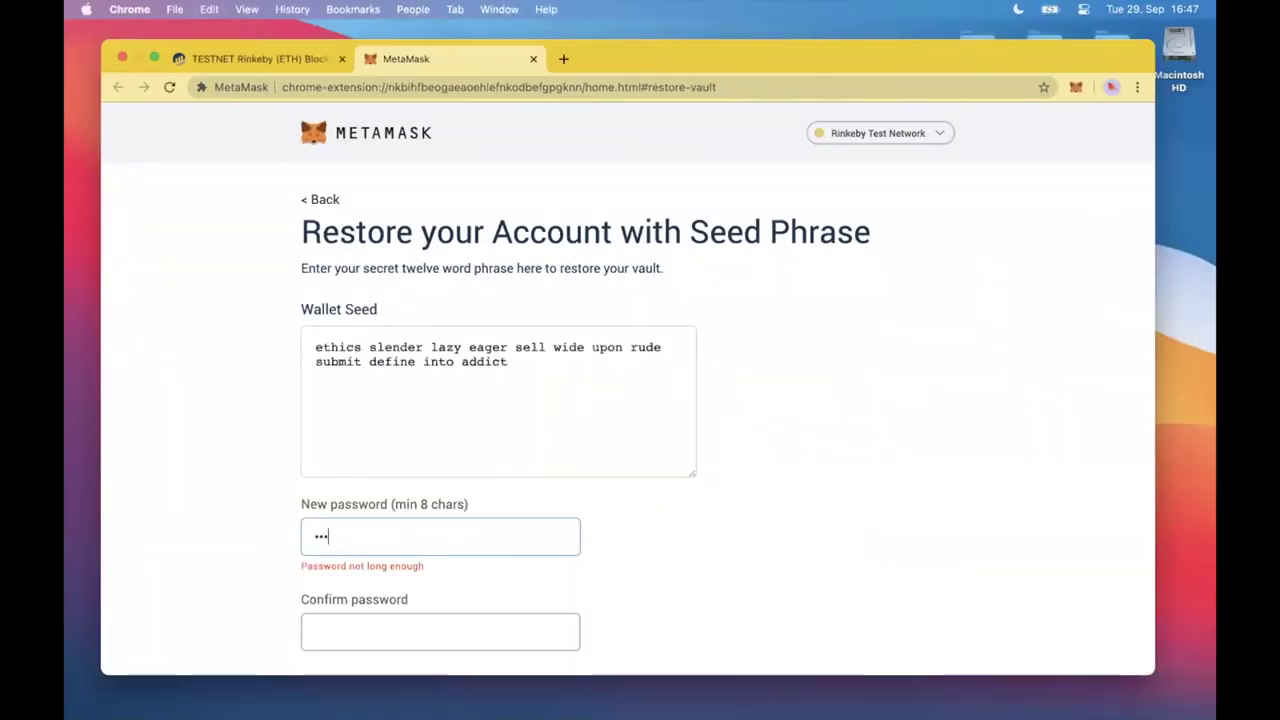
key(Tab)
text(******)
scroll(563, 509, down, 1)
click(451, 513)
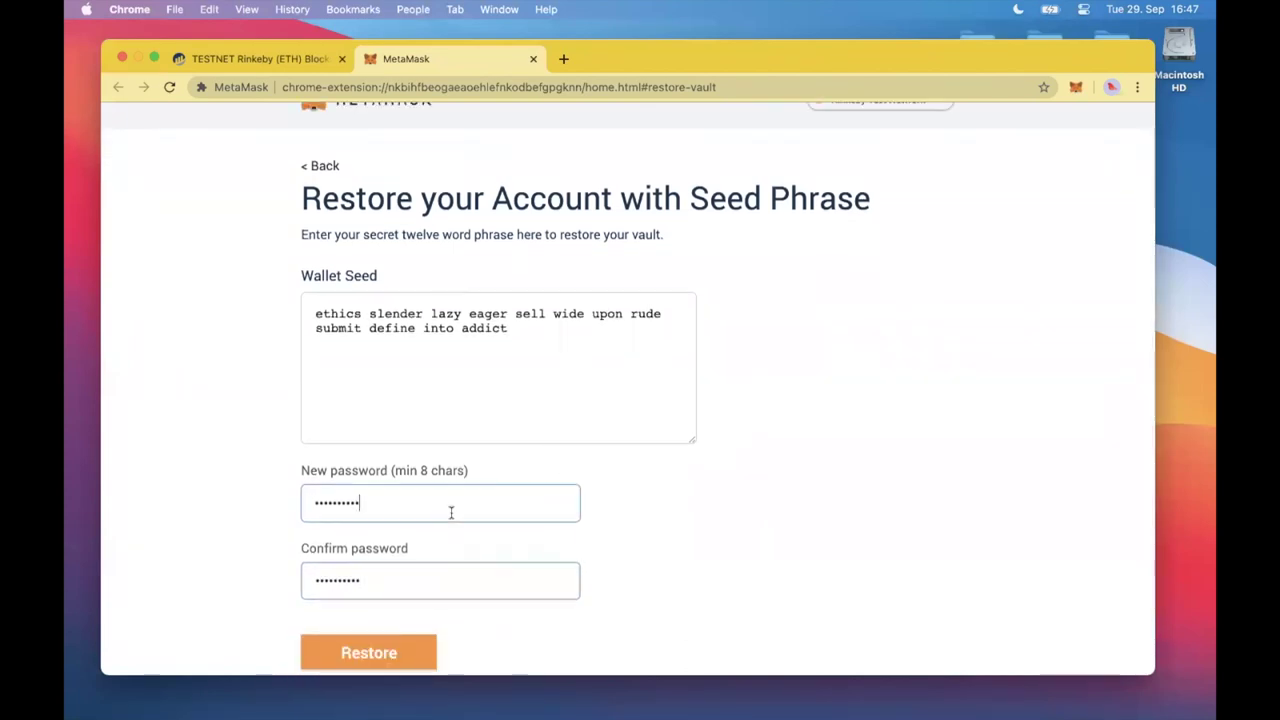
scroll(575, 494, up, 1)
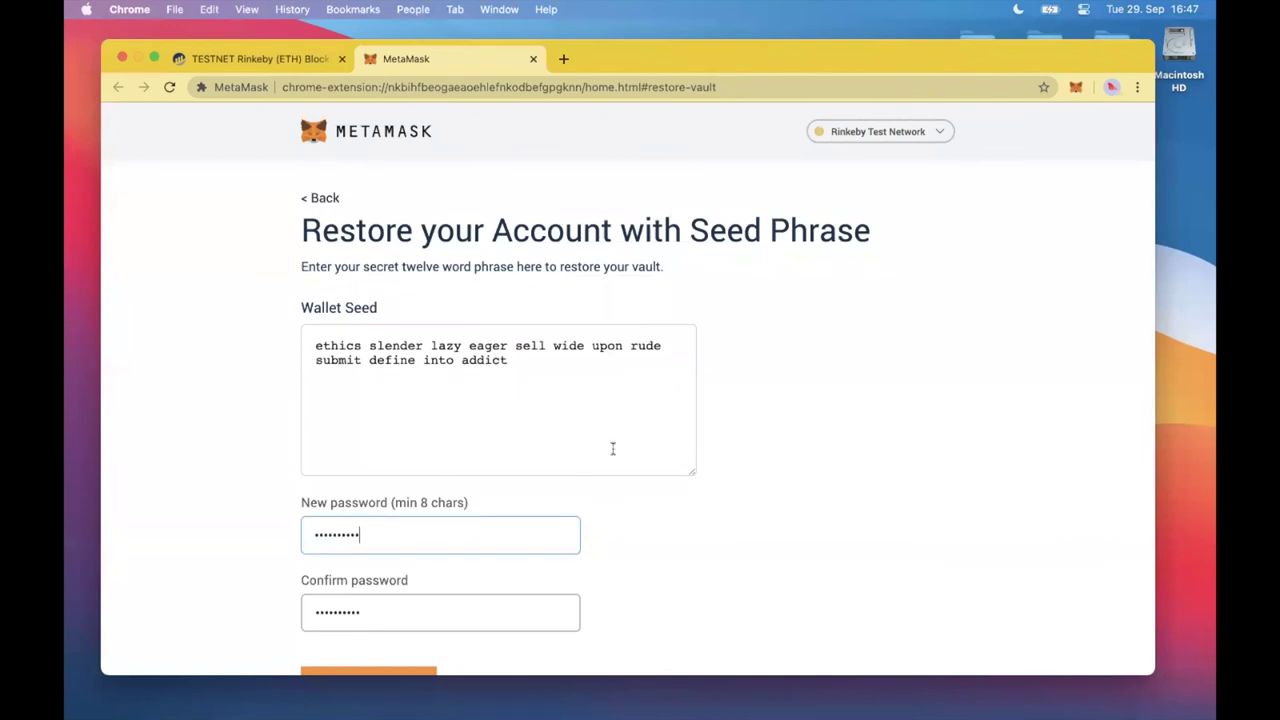
scroll(560, 451, down, 1)
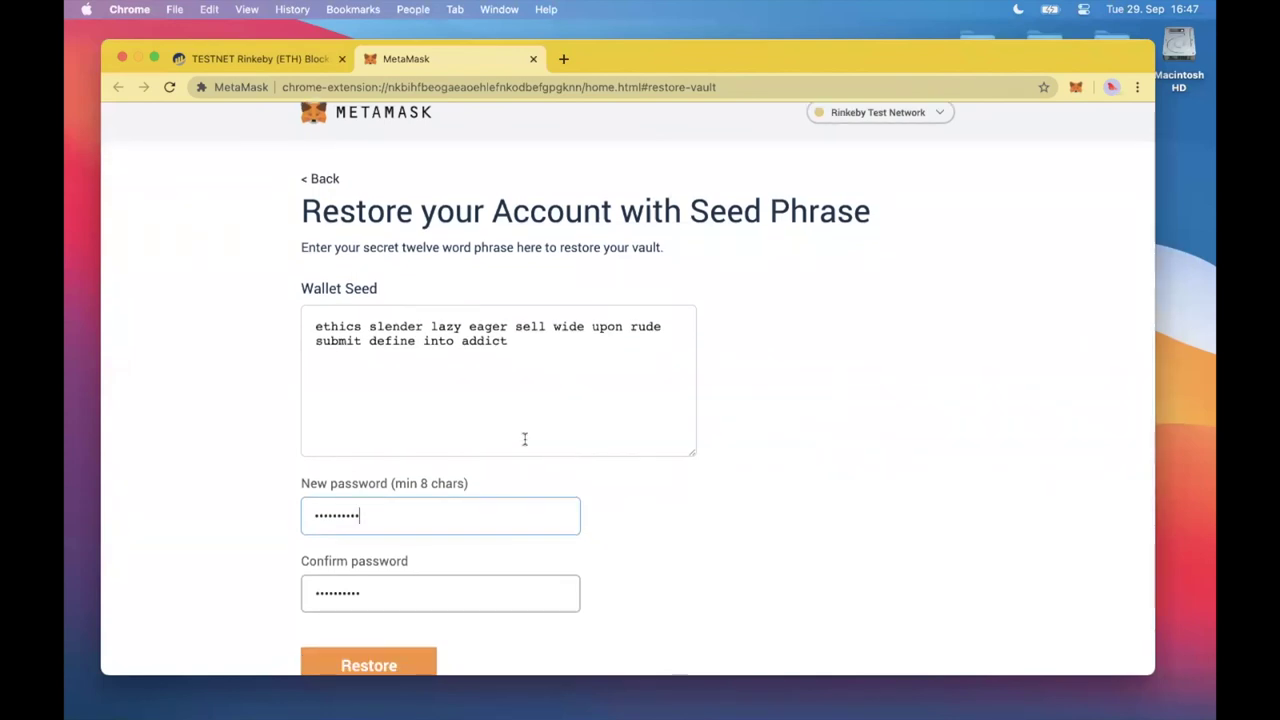
scroll(525, 440, down, 1)
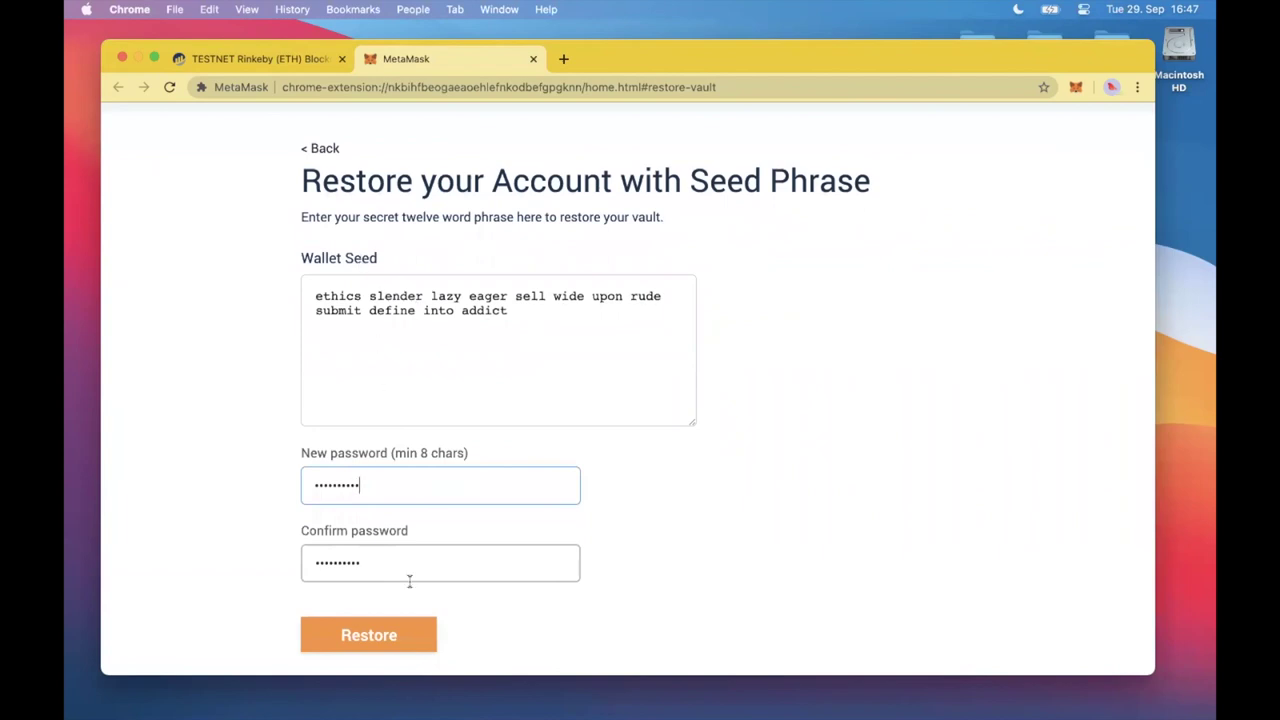
Restore the wallet and check Account 1's 0.123 ETH balance.
click(394, 631)
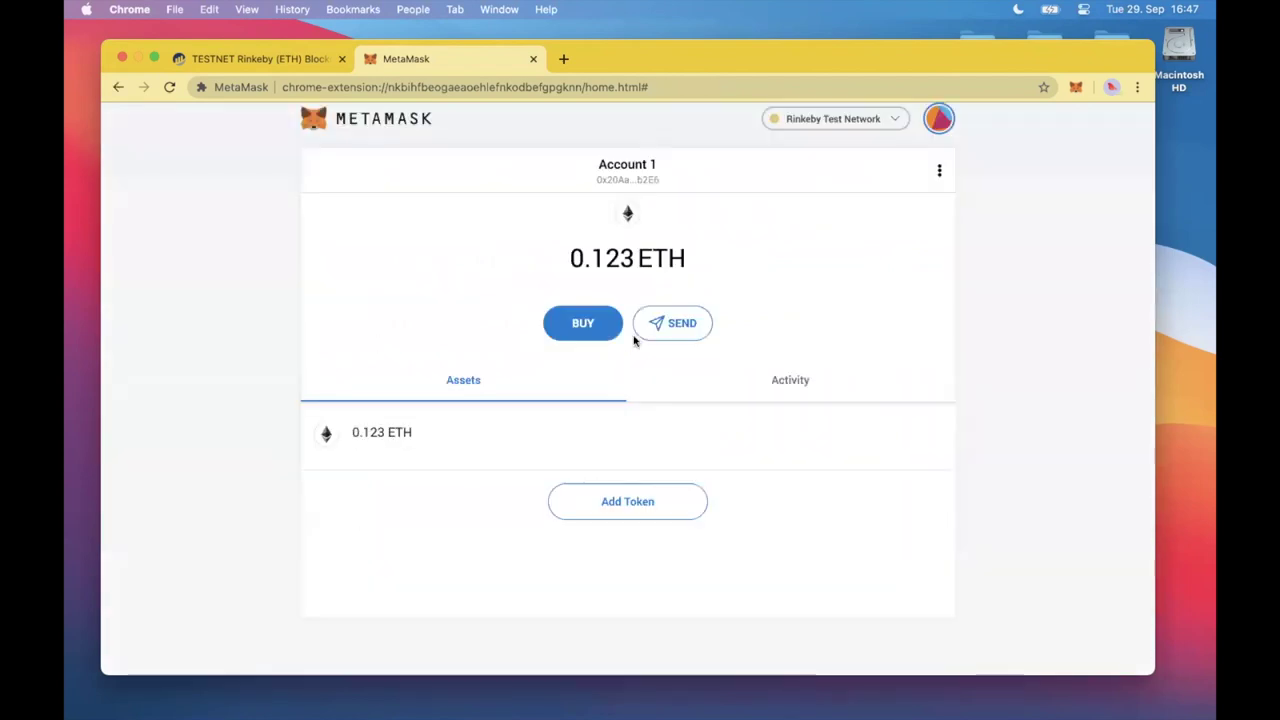
mouse_move(592, 258)
mouse_down()
mouse_move(662, 255)
mouse_move(576, 250)
mouse_up()
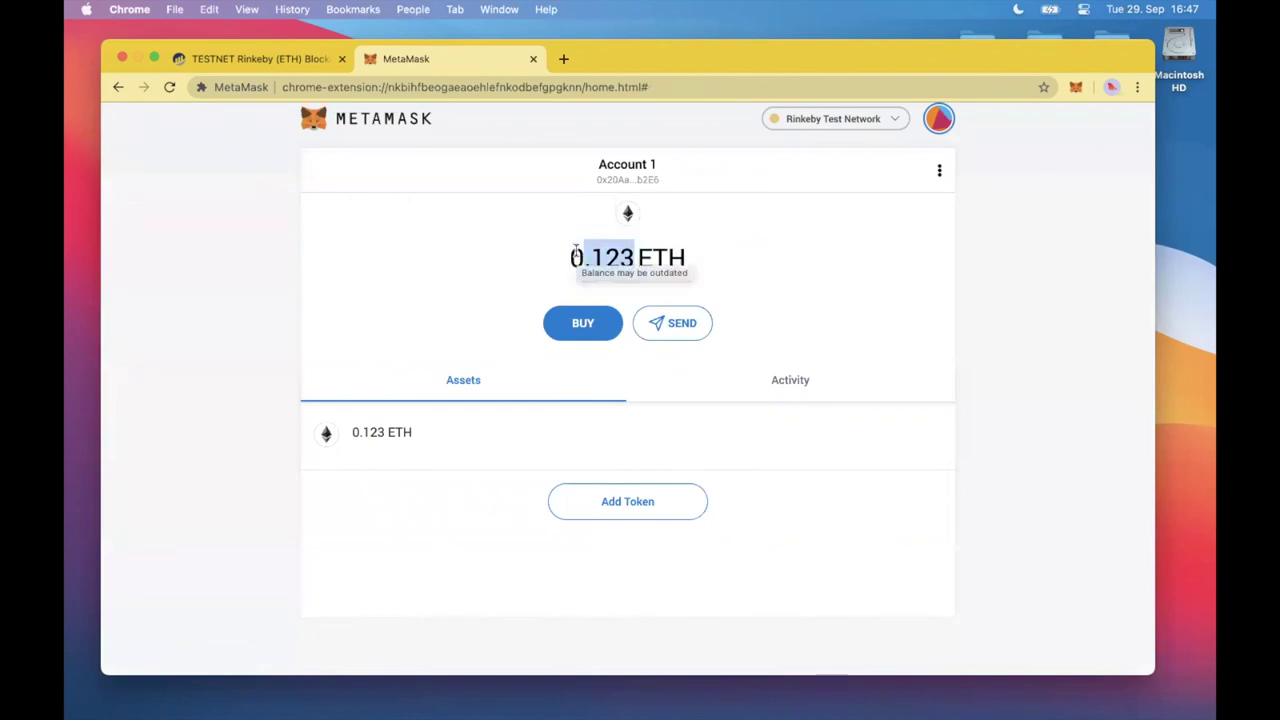
click(741, 237)
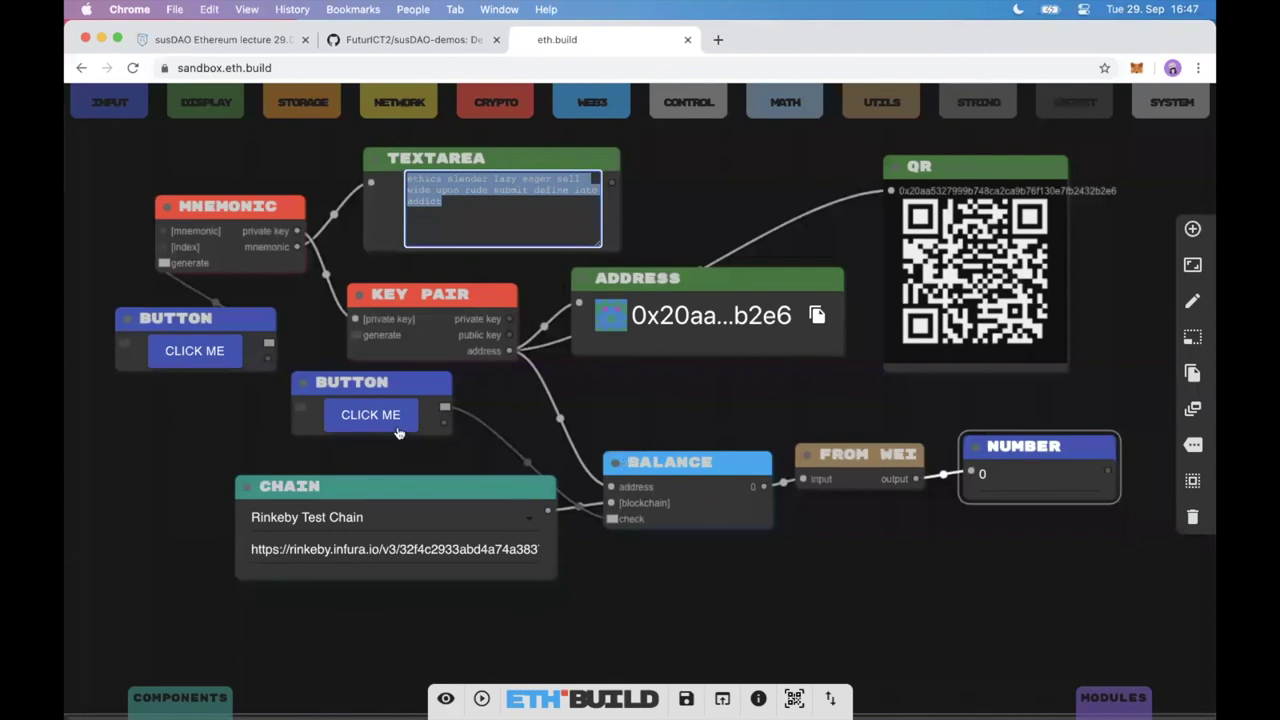
Recheck the derived account's balance so it reads 0,123 ETH, nudge the Number node, and open MetaMask.
click(396, 427)
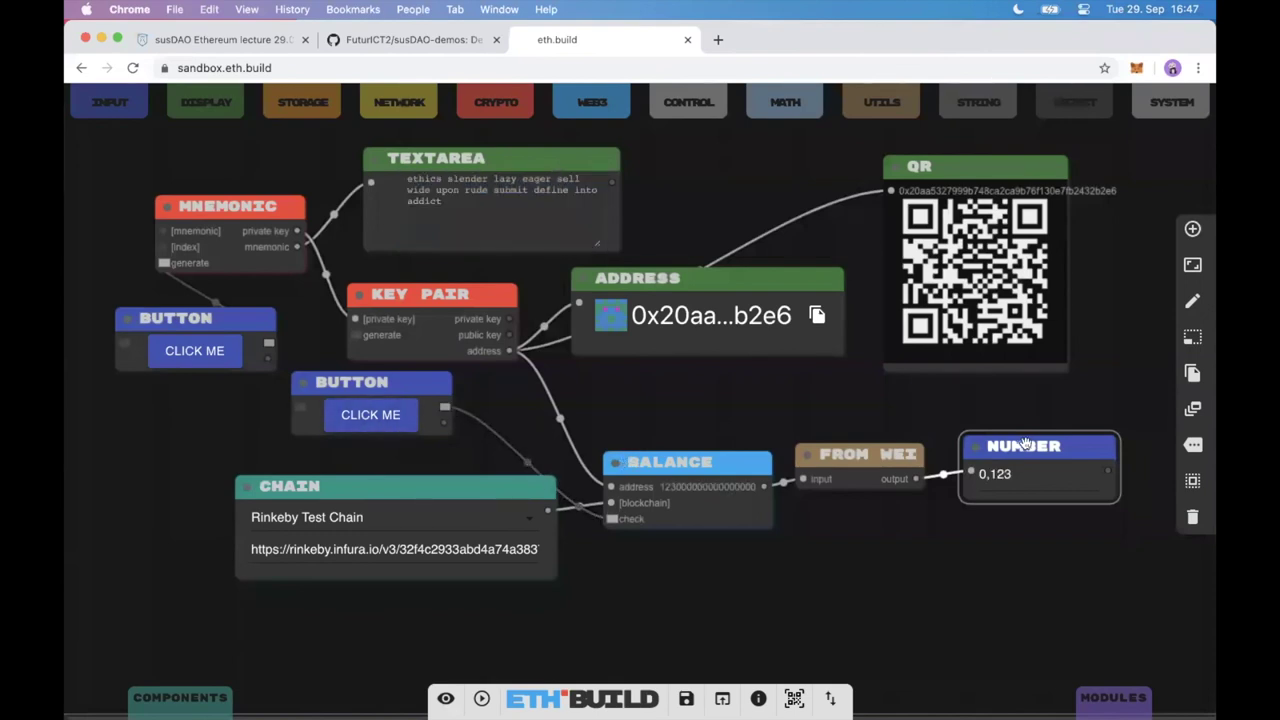
drag(1035, 441, 1043, 433)
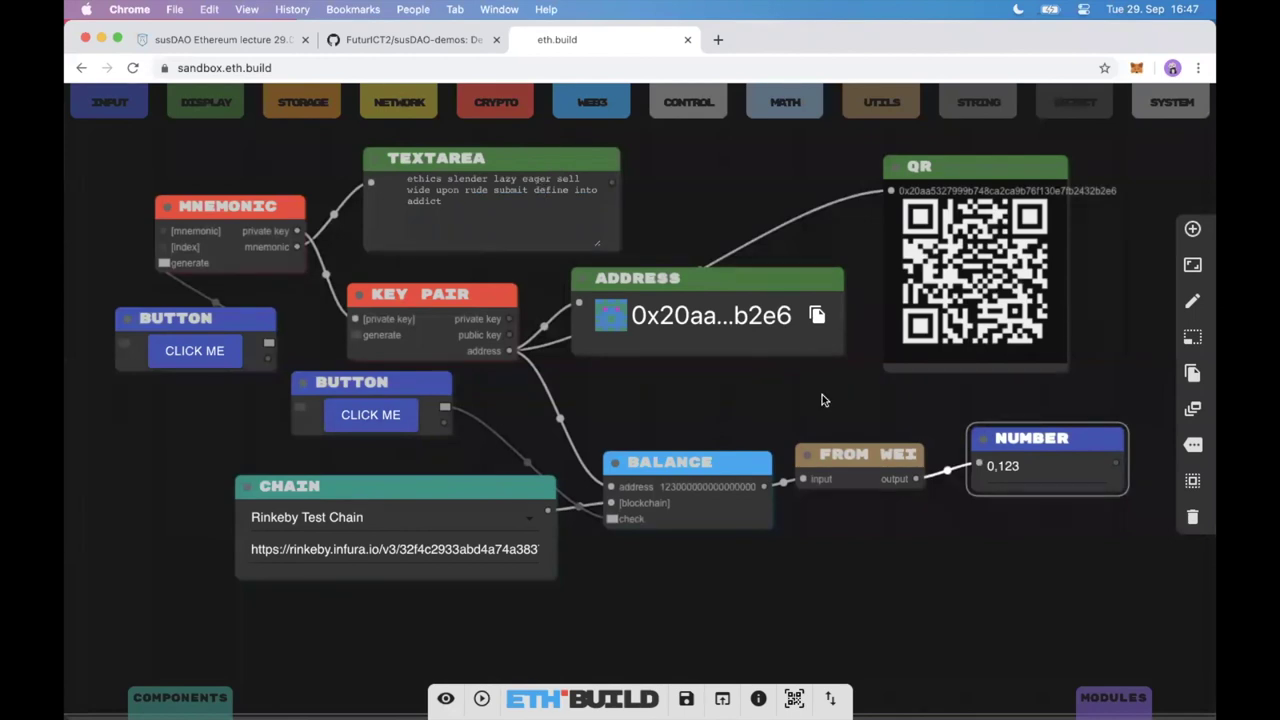
mouse_move(1110, 115)
click(1136, 67)
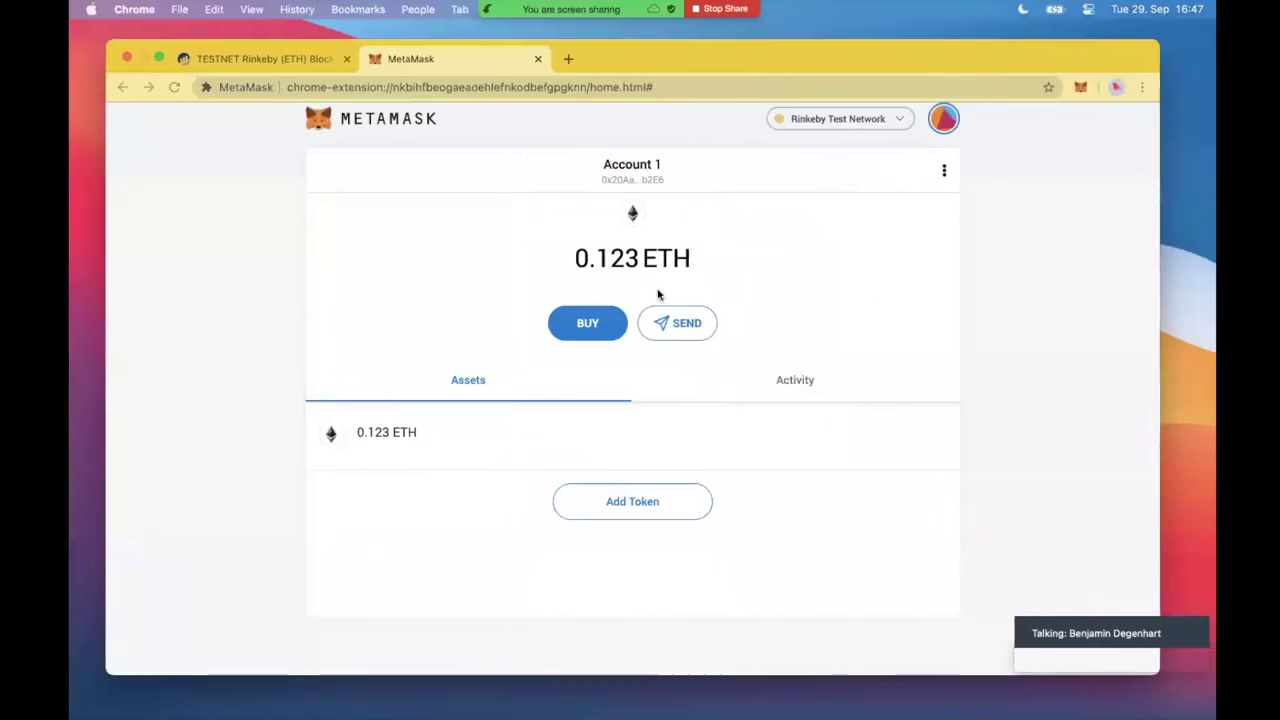
Fill a send to the recent recipient with max amount and gas price 400, then discard it.
click(678, 322)
click(610, 336)
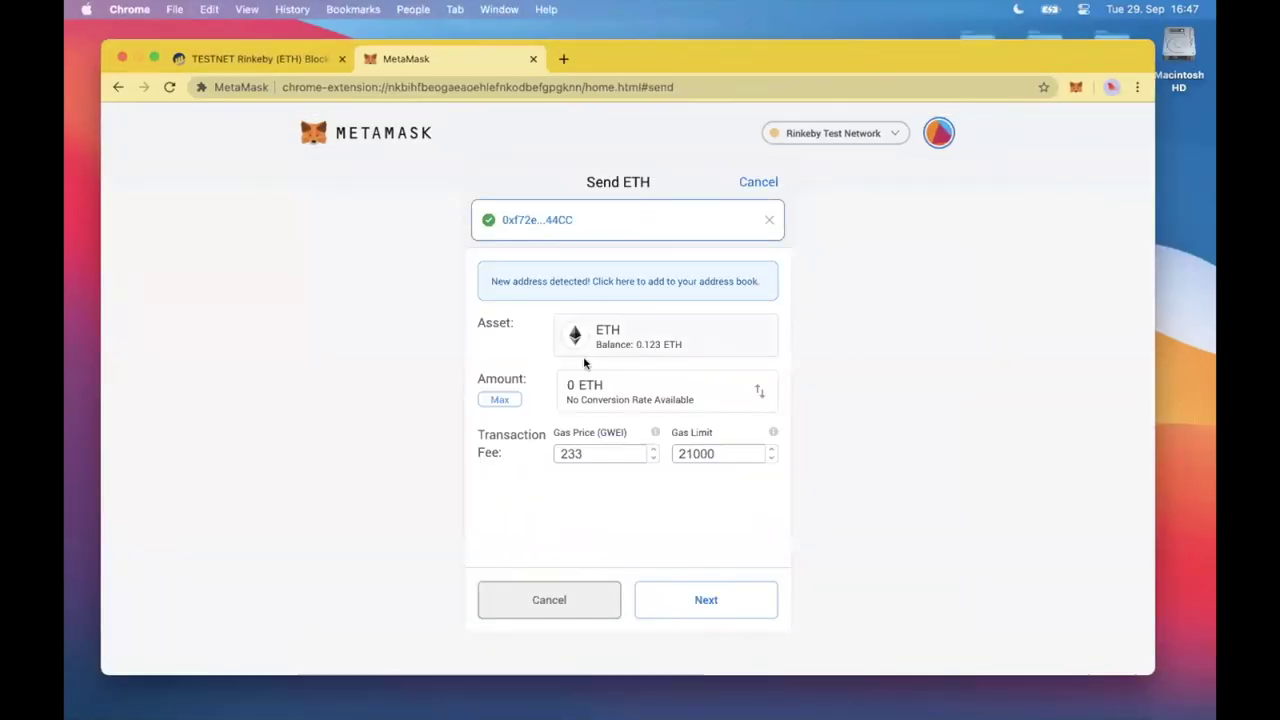
click(501, 401)
text(400)
key(Tab)
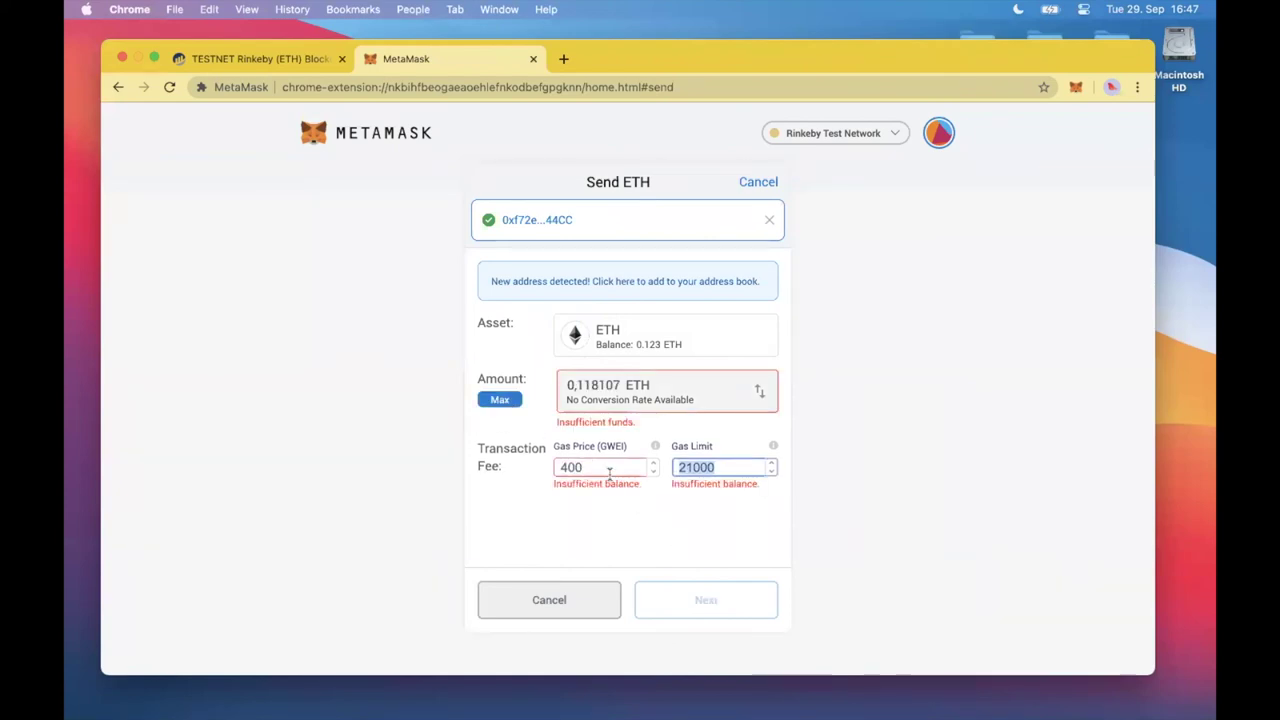
double_click(603, 470)
click(562, 607)
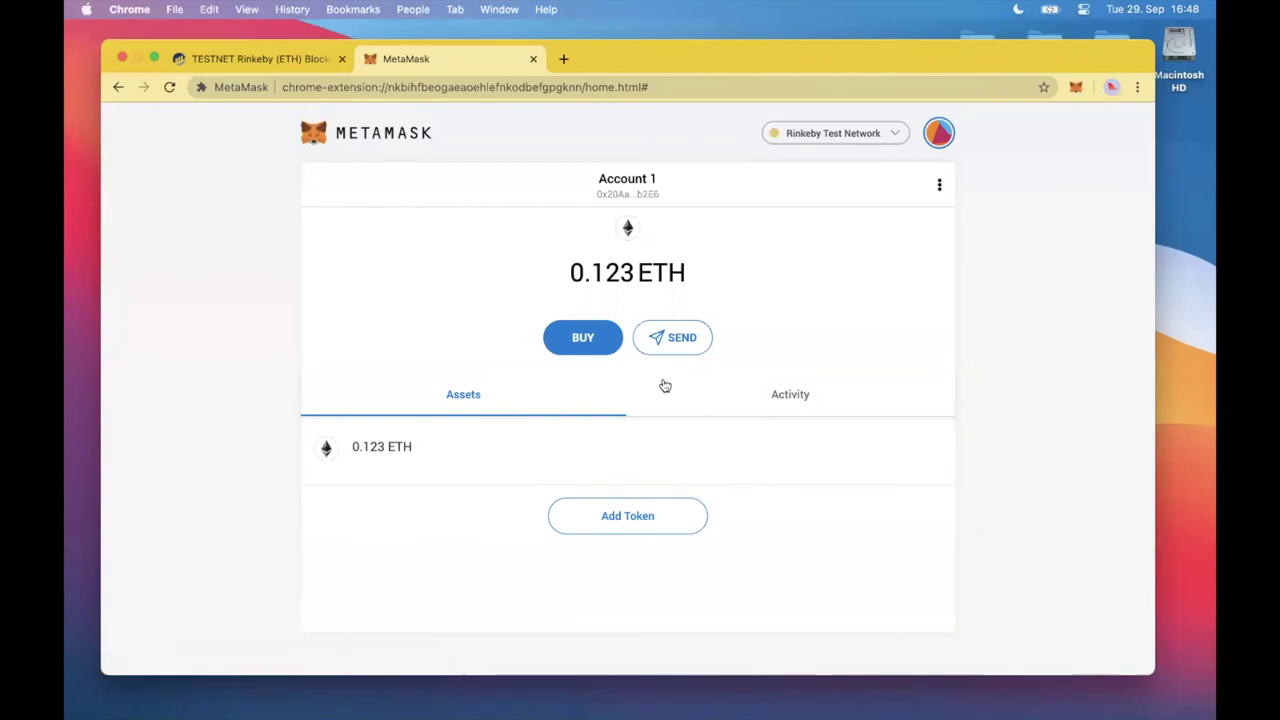
Send the maximum ETH to the recent recipient and copy Account 1's address.
click(676, 343)
click(600, 318)
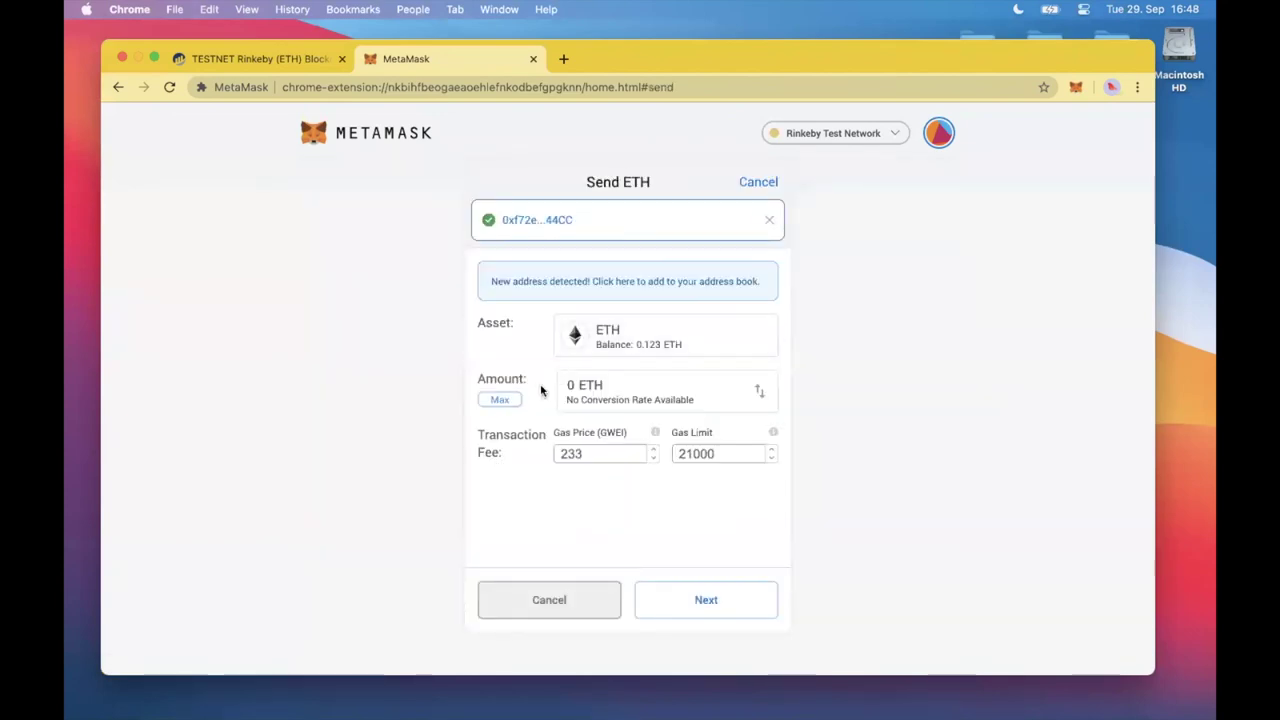
click(508, 400)
click(718, 600)
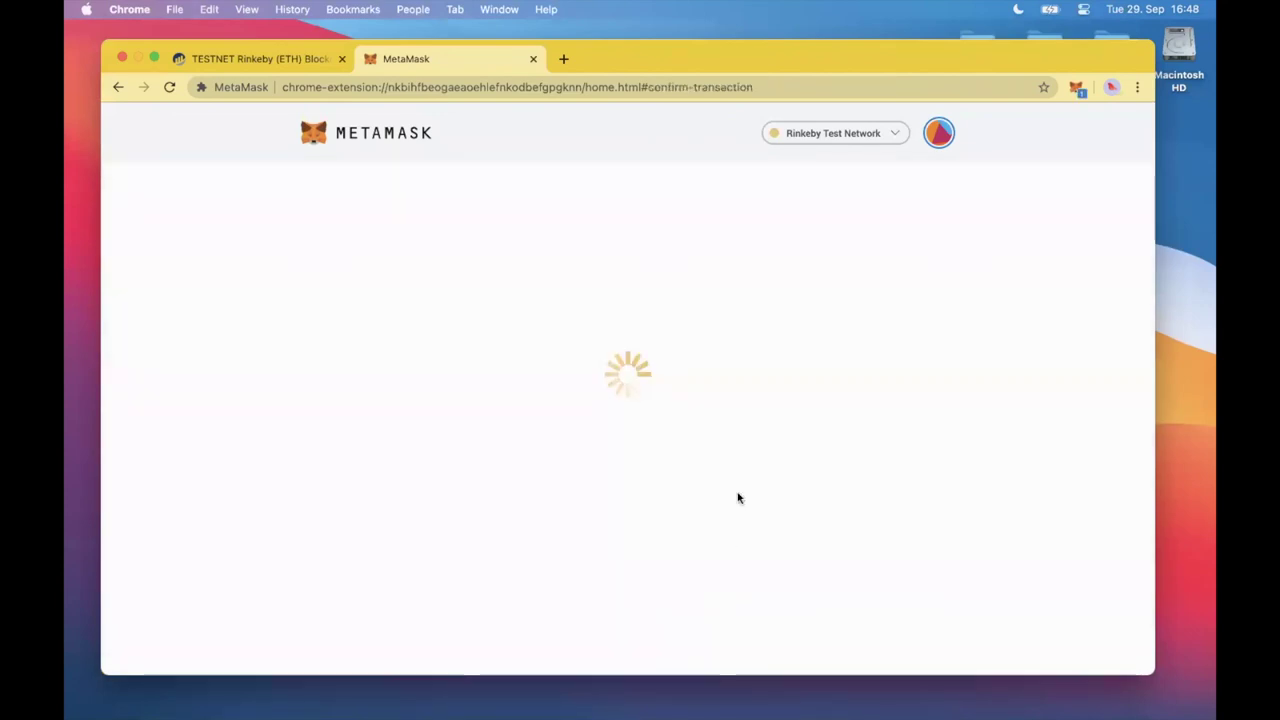
click(731, 601)
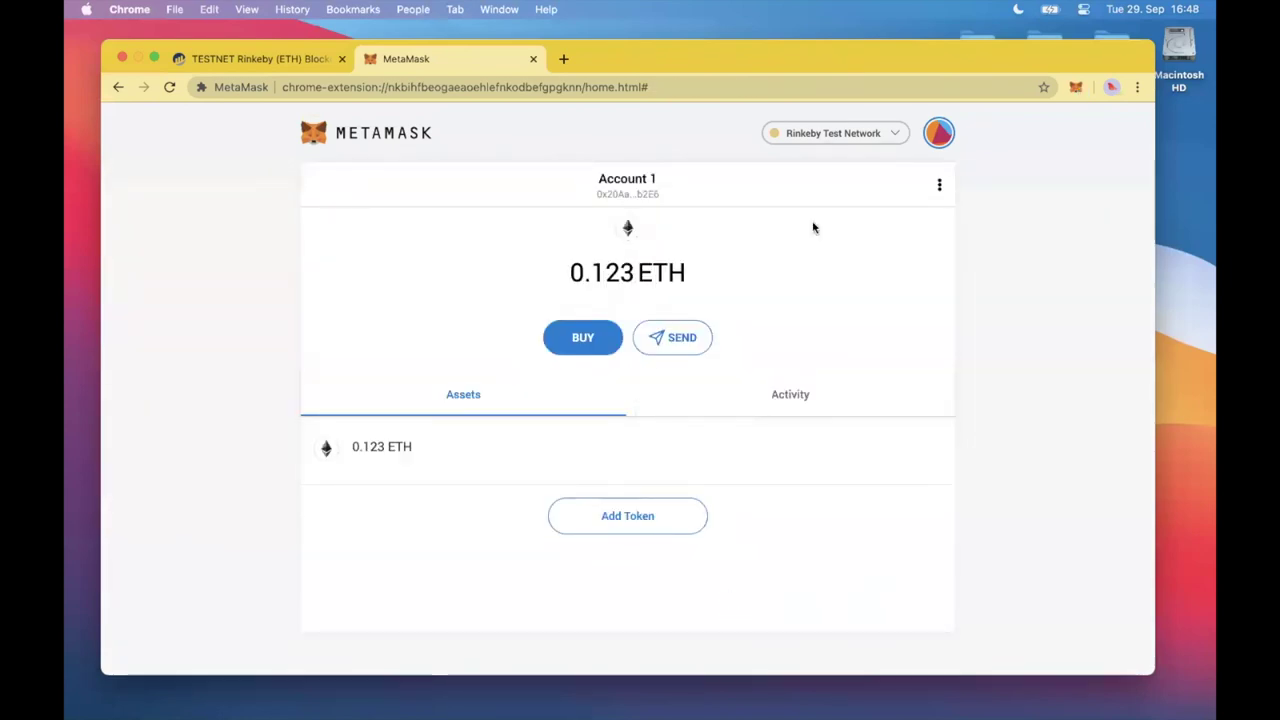
click(630, 192)
Look up the account on Rinkeby Etherscan, reload to see the 0.118107 Ether outgoing transfer, then return to MetaMask.
key(ctrl+shift+Tab)
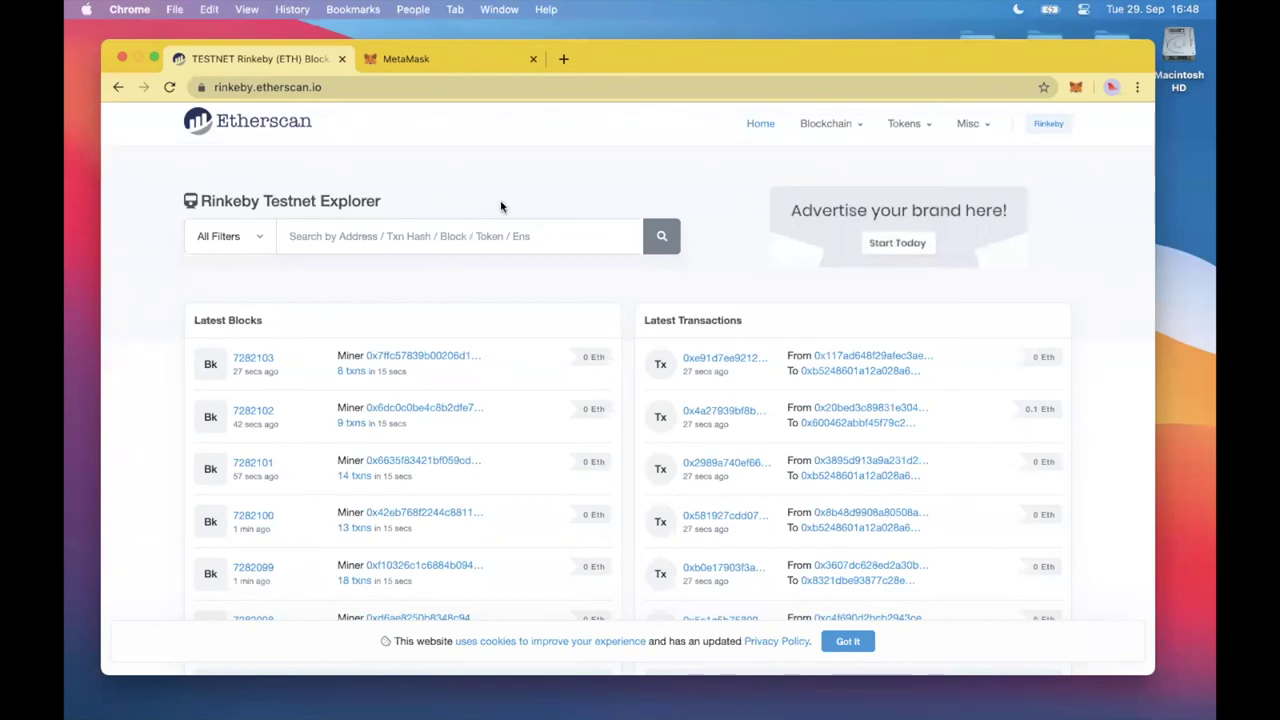
key(super+v)
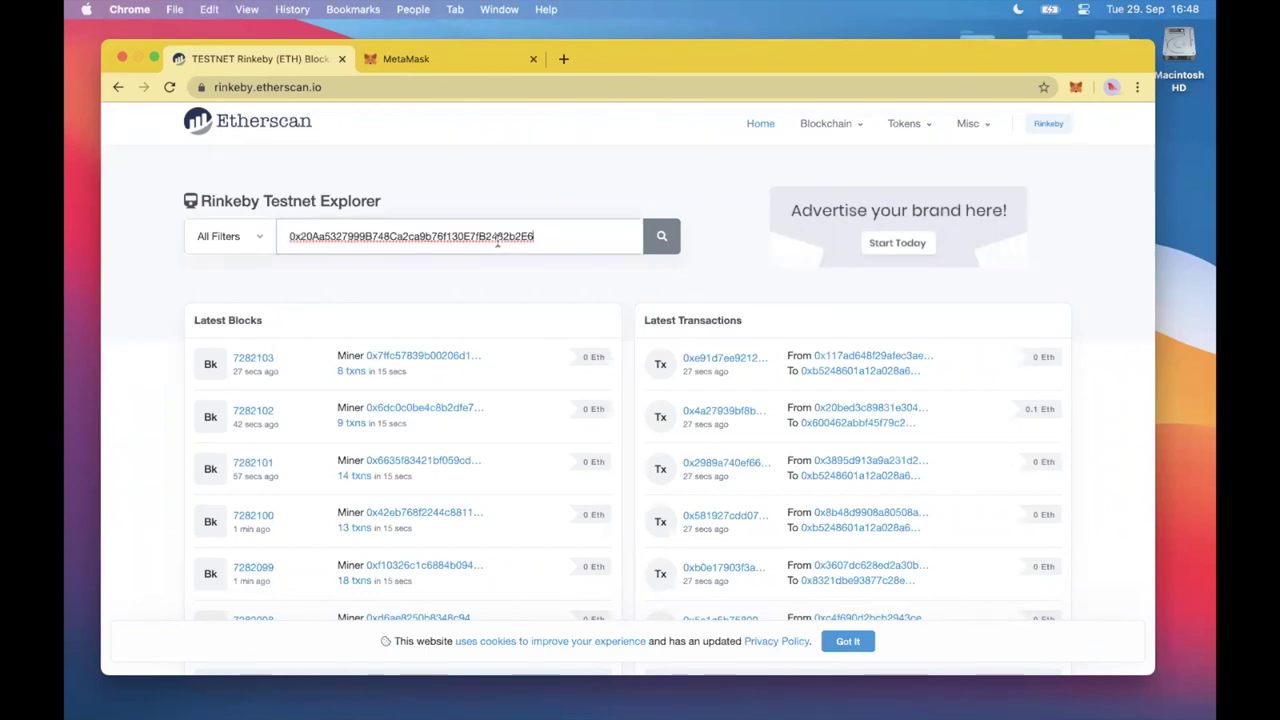
key(Return)
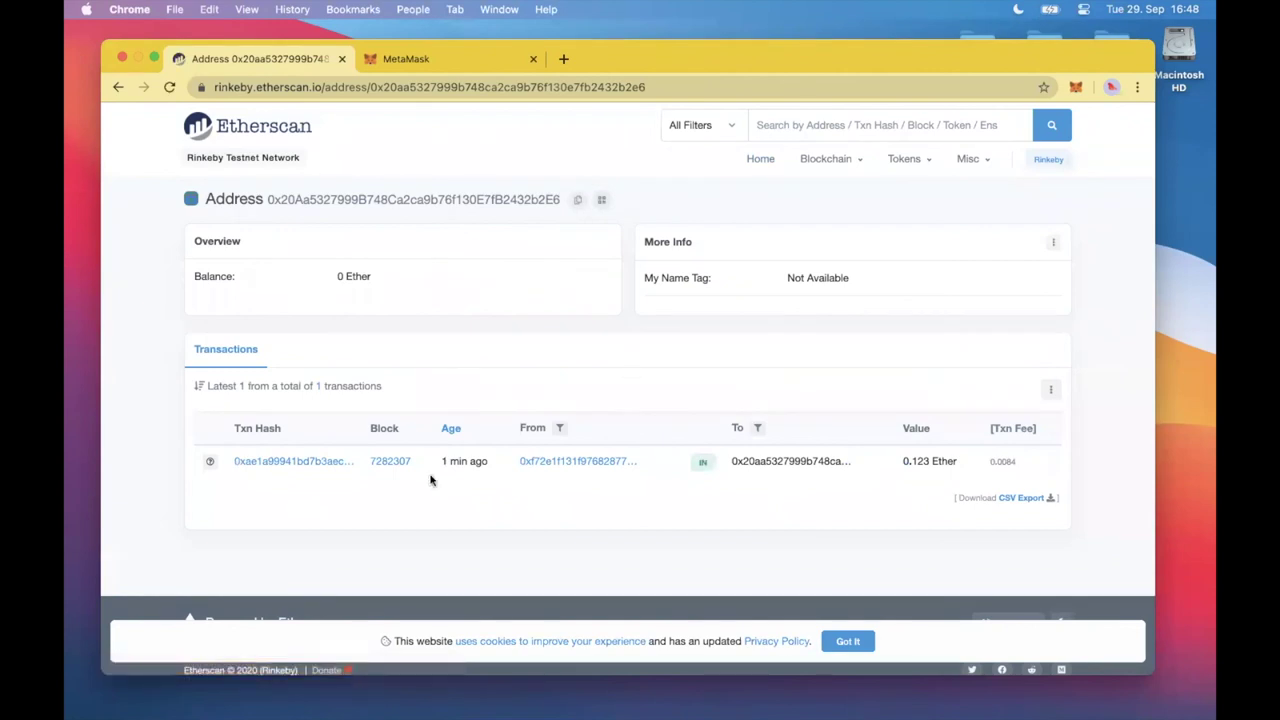
drag(901, 462, 957, 459)
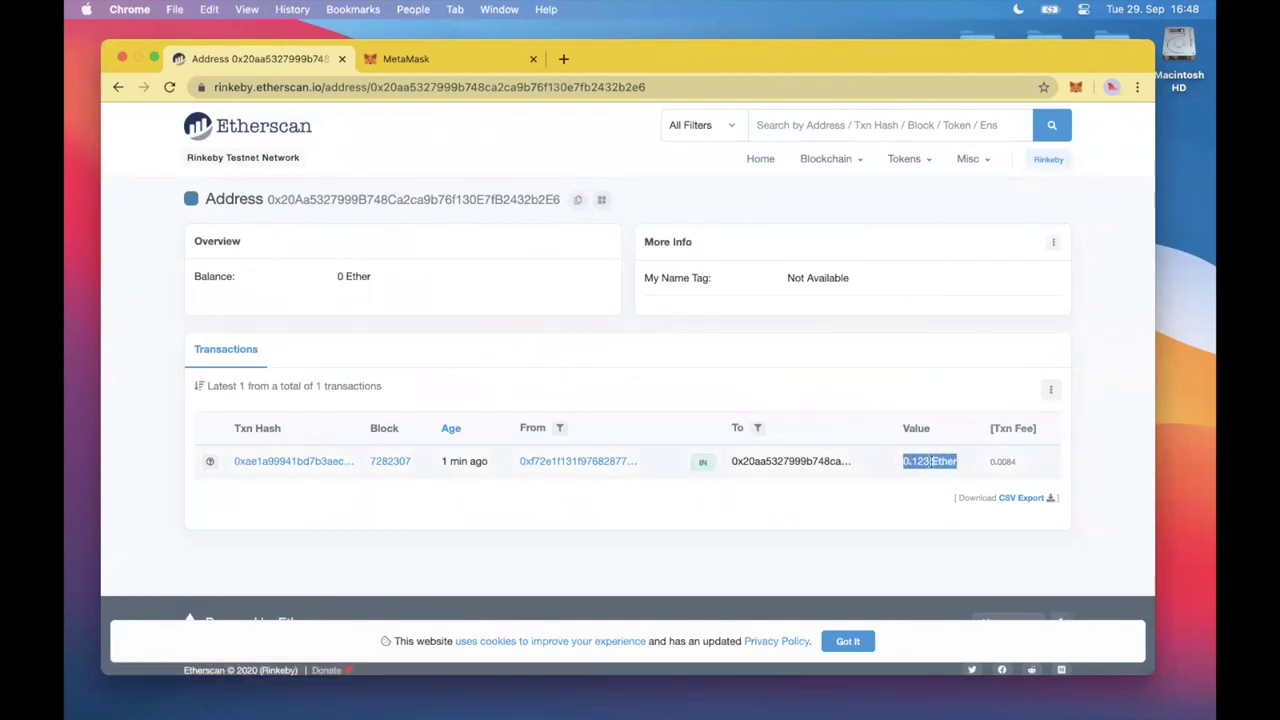
click(931, 461)
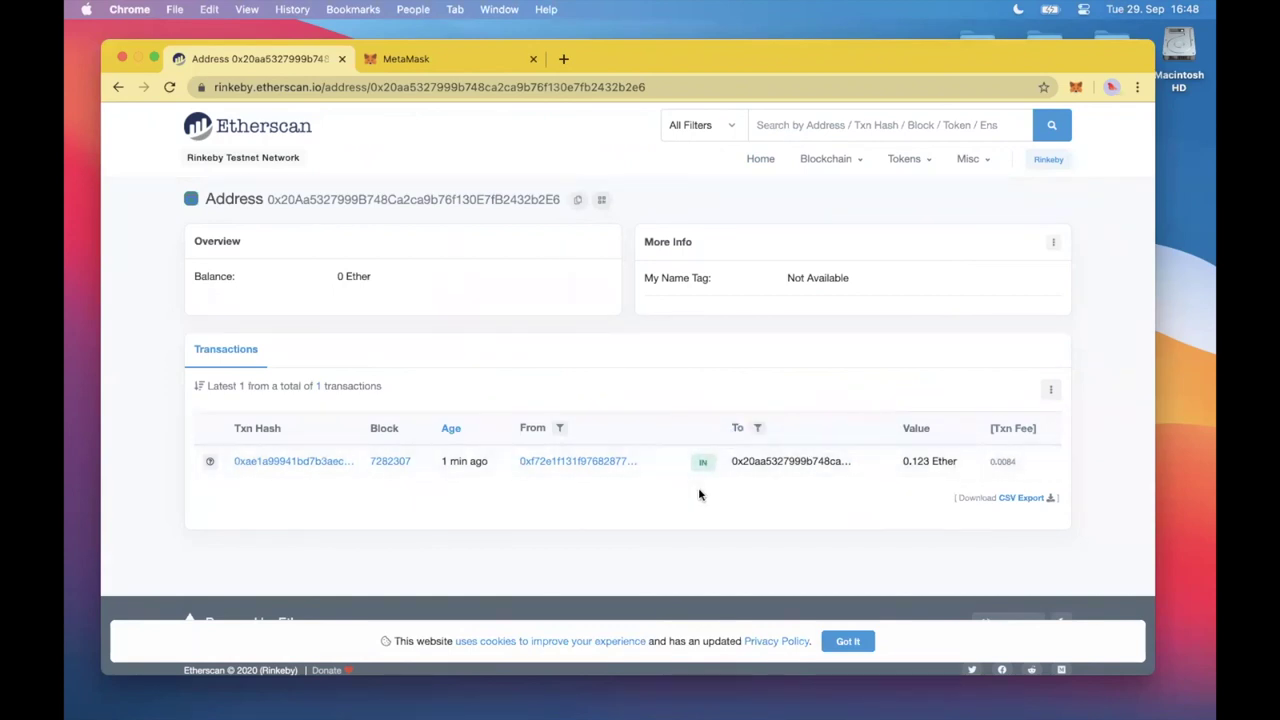
key(super+r)
key(super+r)
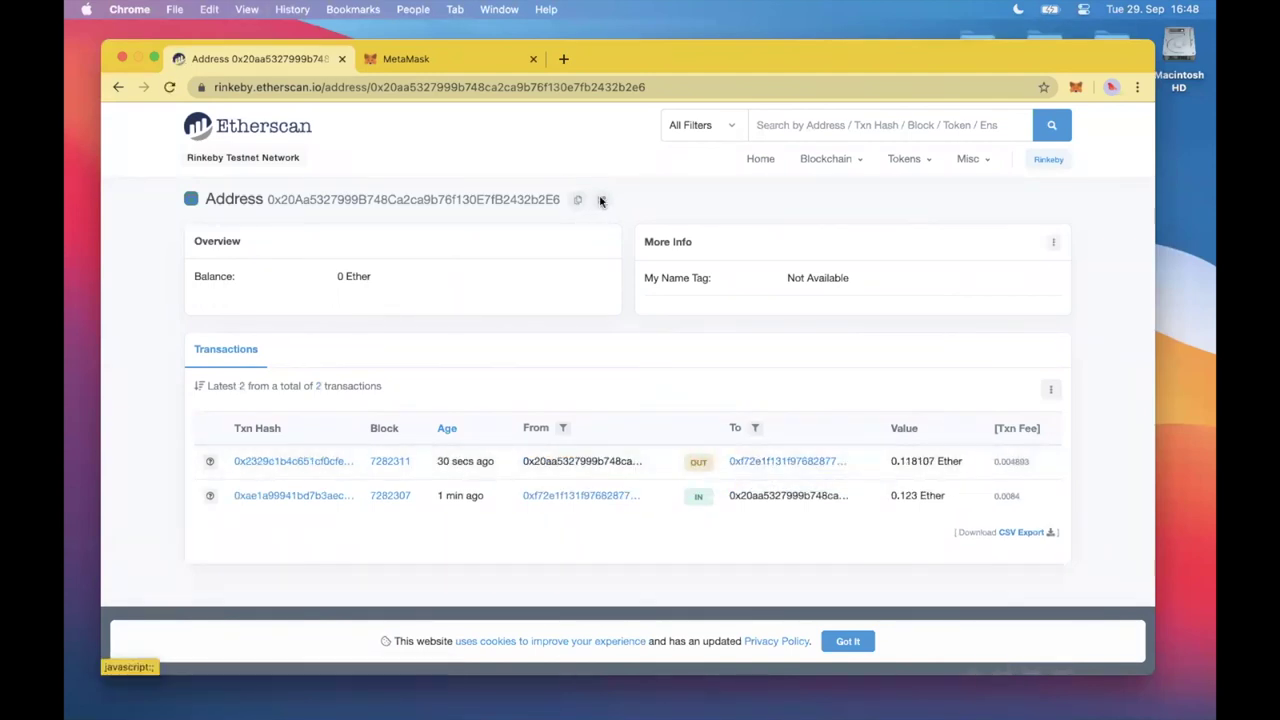
click(462, 61)
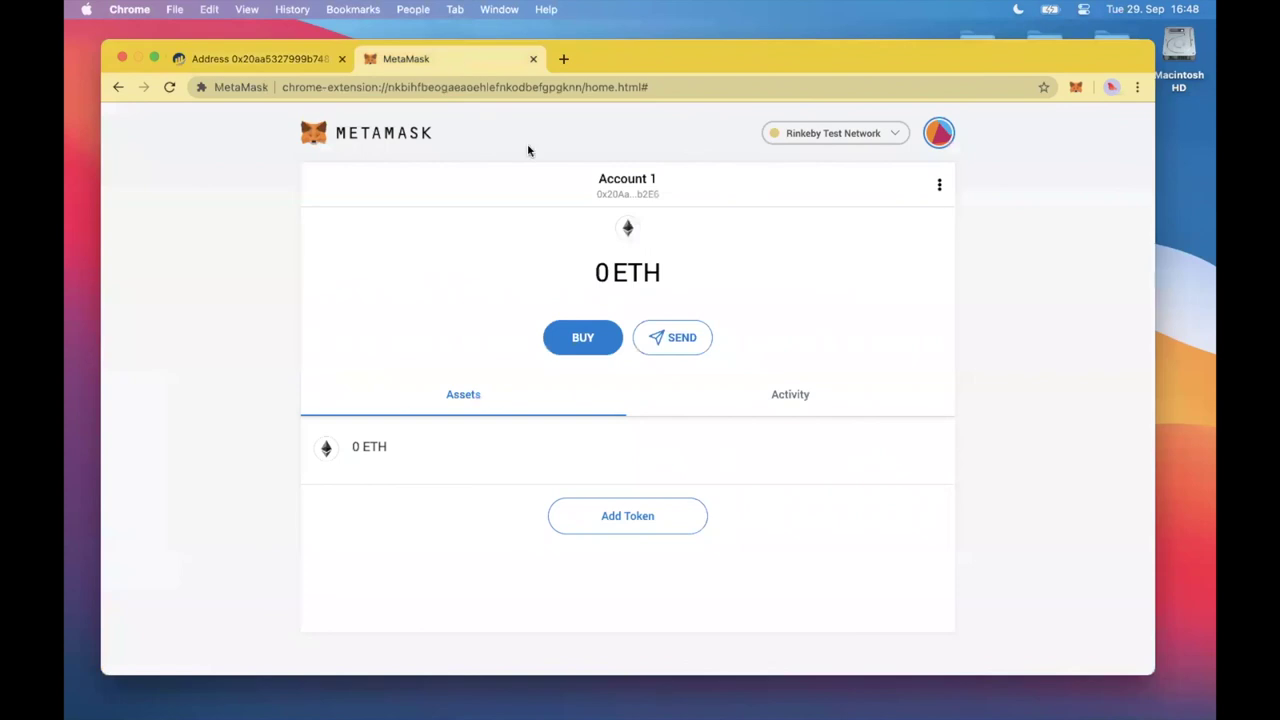
Remove the MetaMask extension from Chrome via its toolbar icon's Remove from Chrome option.
click(937, 135)
click(1064, 136)
right_click(1078, 90)
click(1048, 188)
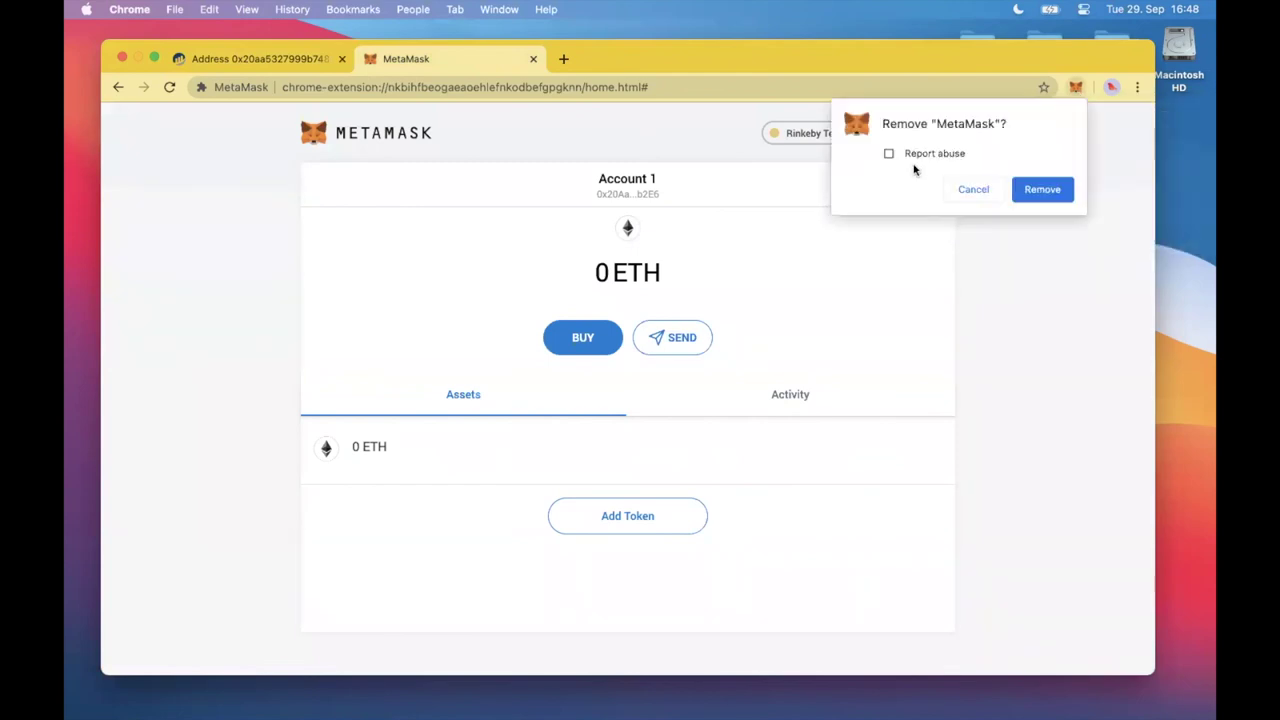
click(1041, 189)
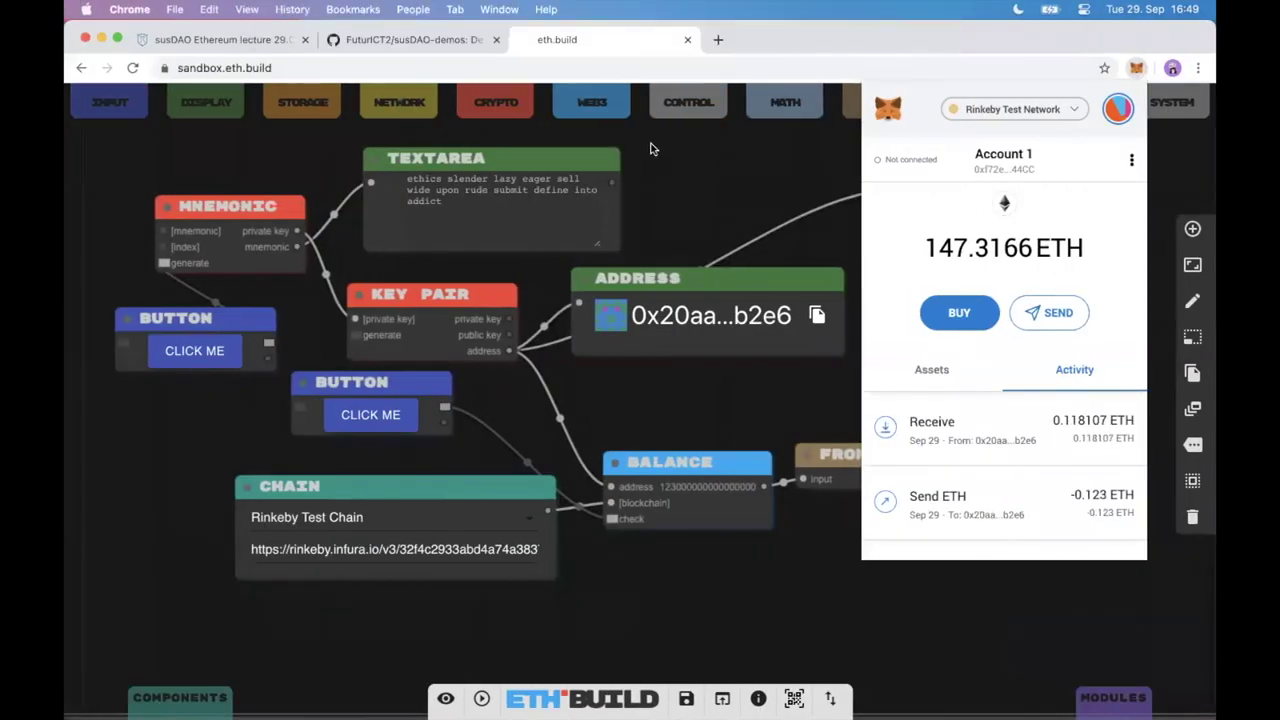
Generate a fresh mnemonic deriving address 0xa978...eee5 with 0 balance, then return to the slides.
click(650, 149)
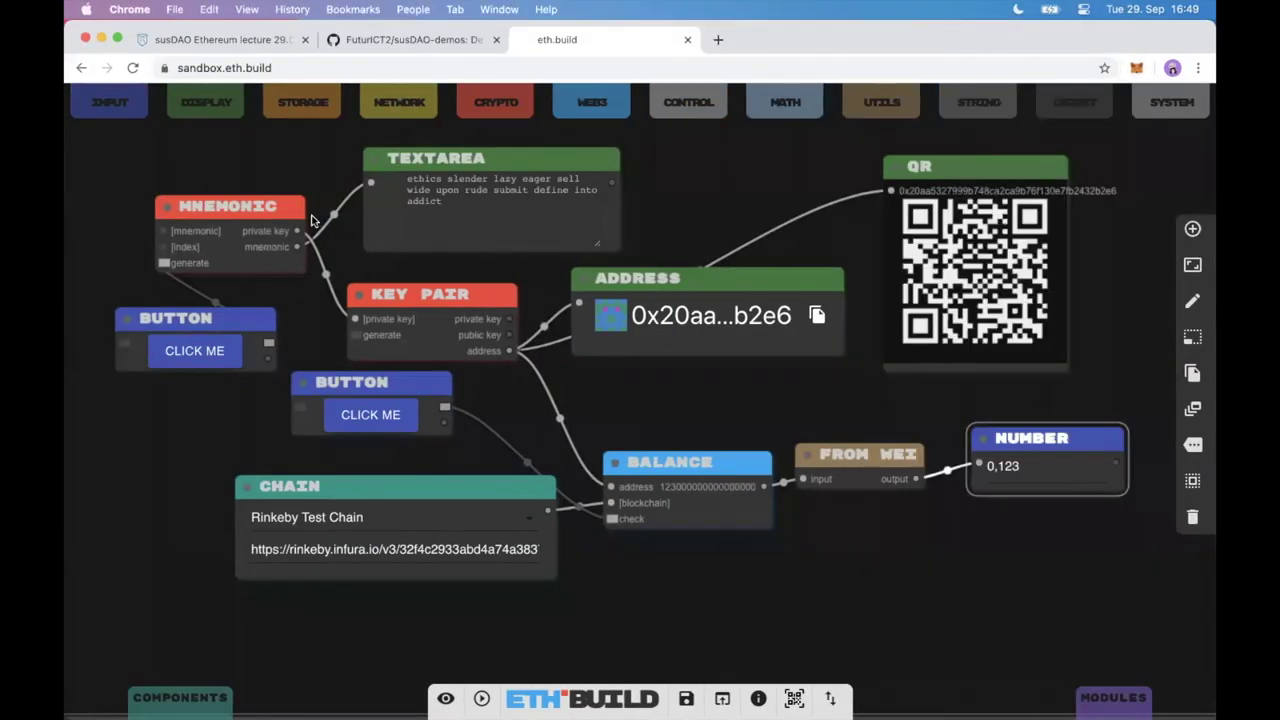
click(194, 351)
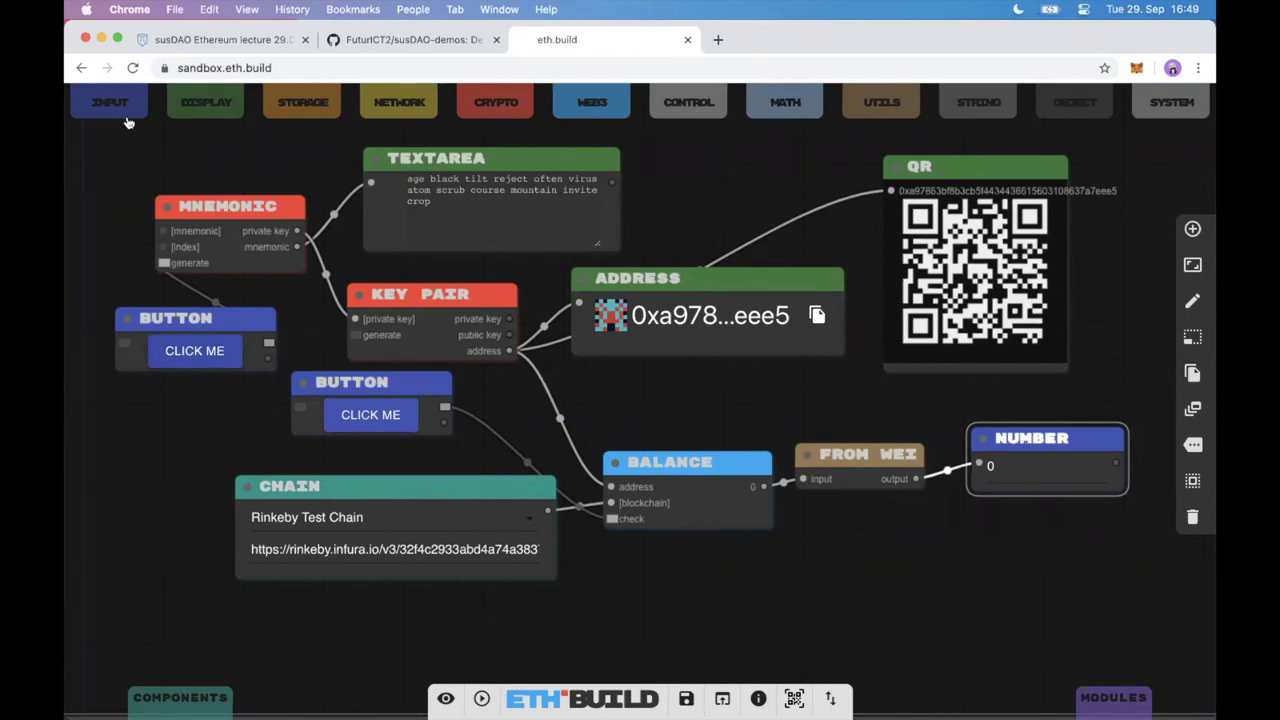
mouse_move(772, 102)
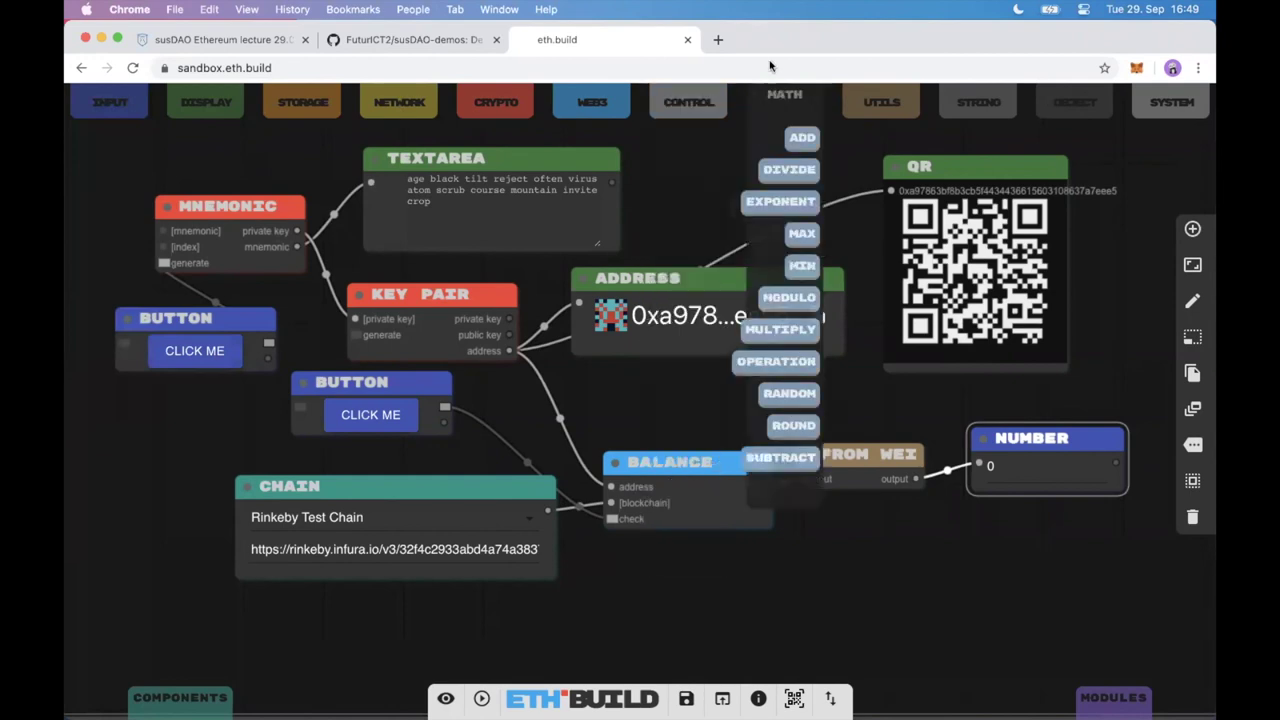
key(ctrl+shift+Tab)
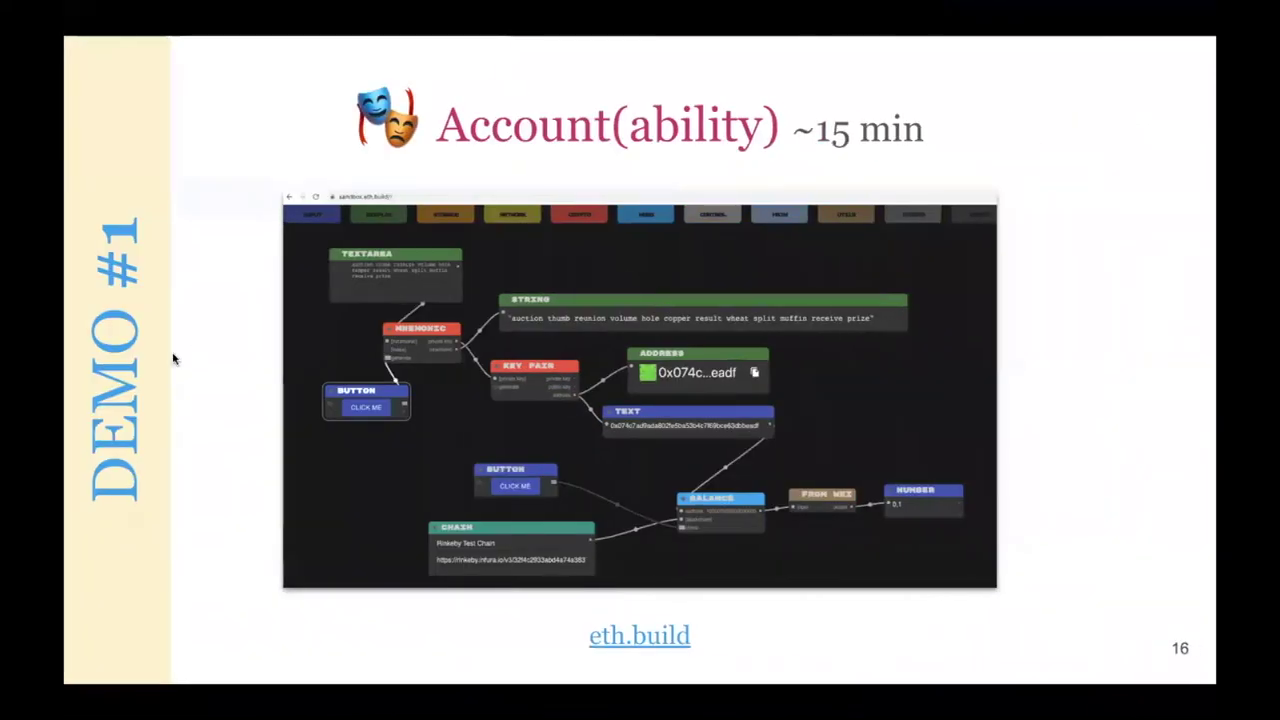
Advance to Recap slide 17 and open the github.com/FuturICT2/susDAO-demos link.
key(Right)
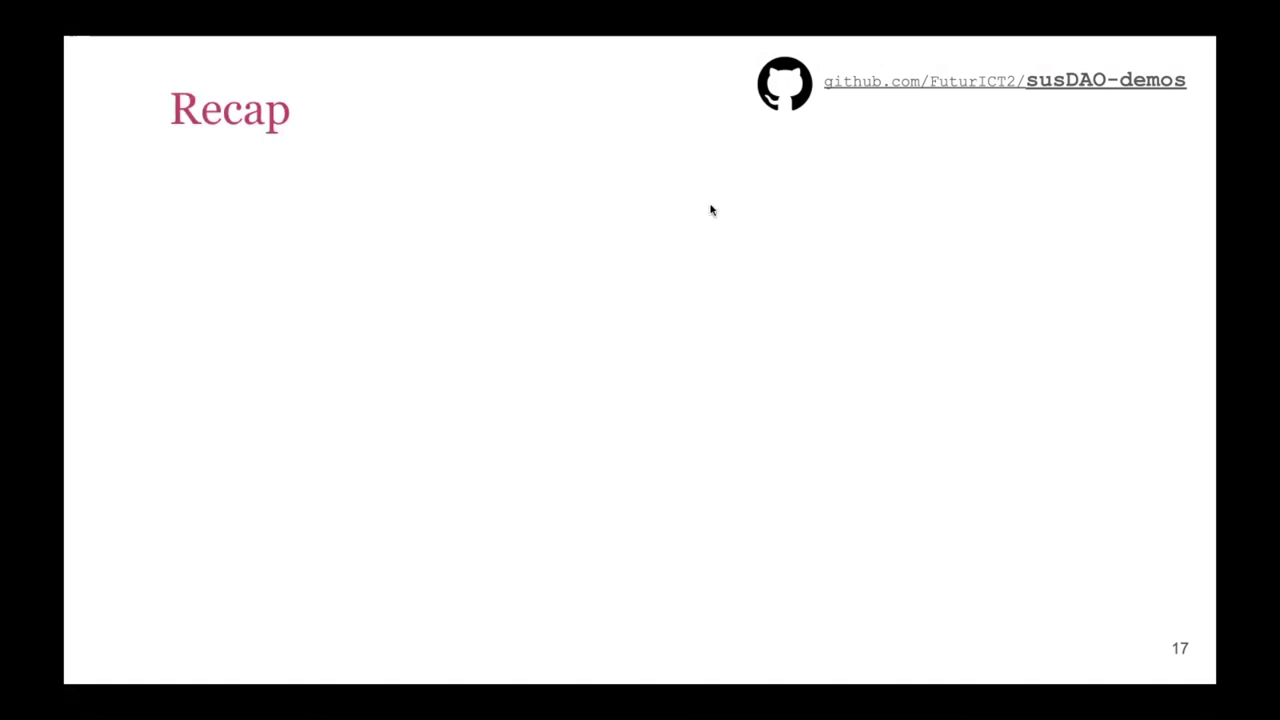
click(936, 84)
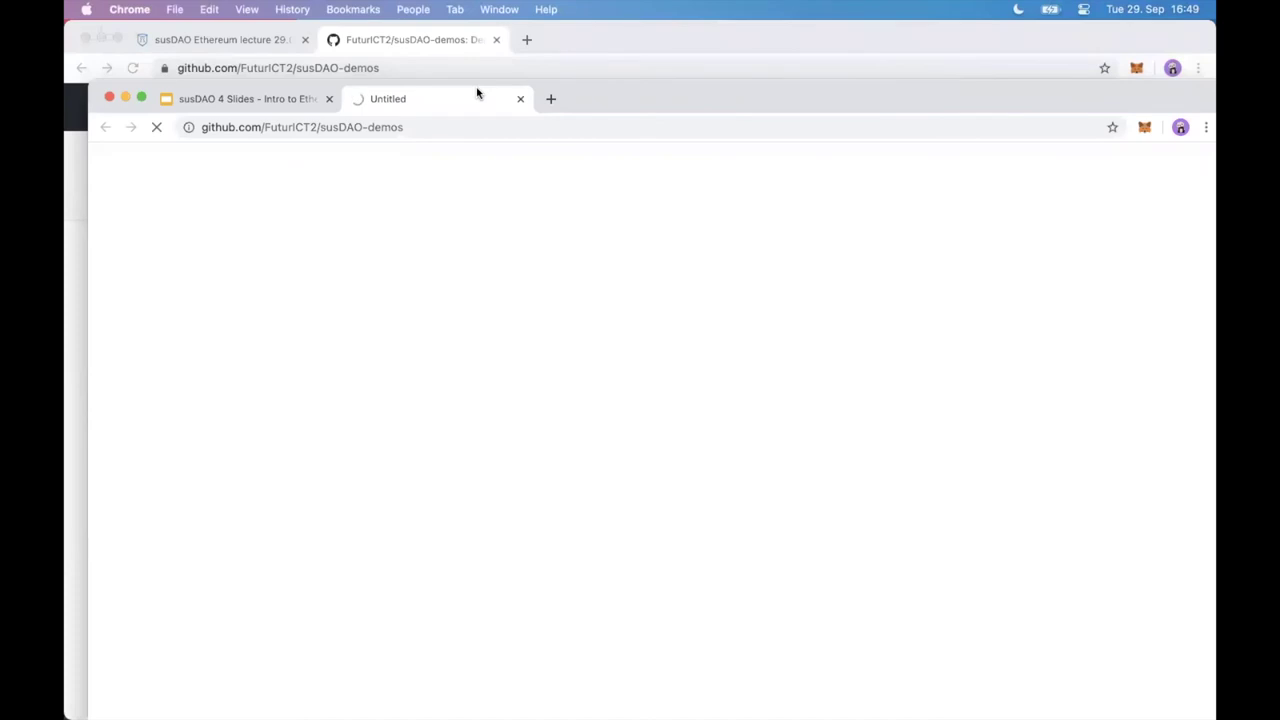
Open the README's eth.build demo setup link in susDAO-demos, then go back to the repository.
click(393, 35)
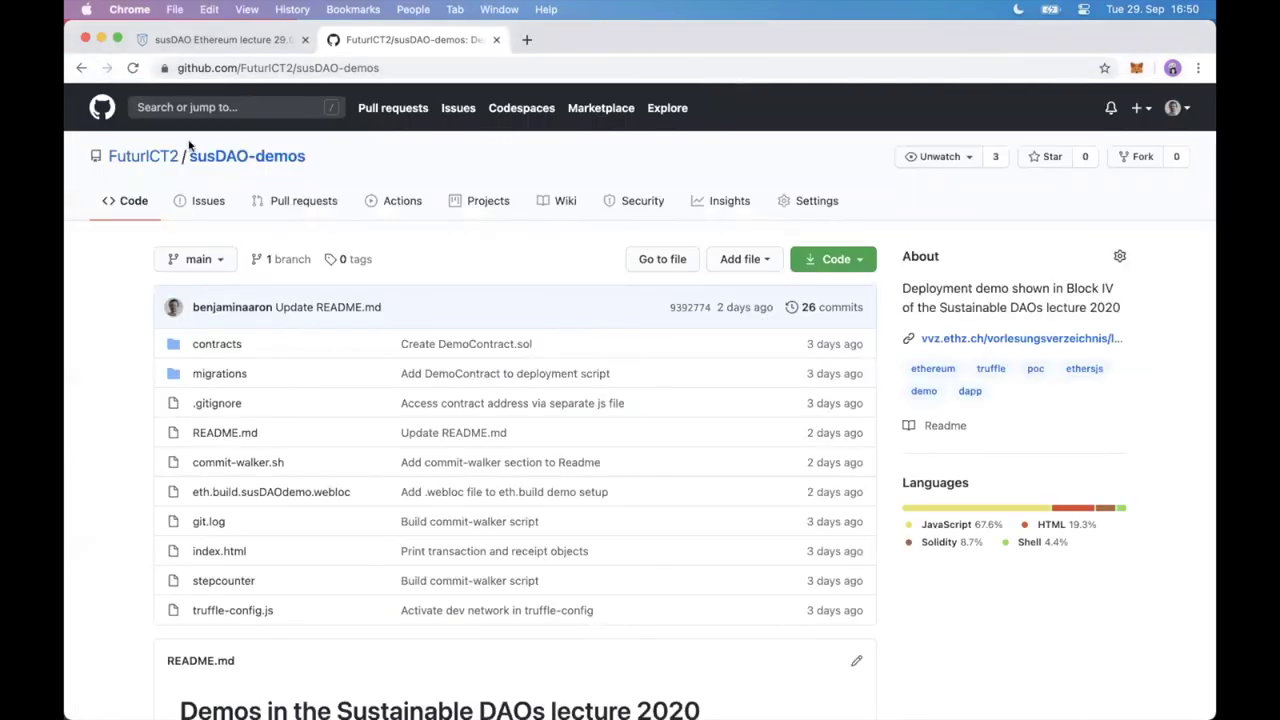
scroll(320, 203, down, 3)
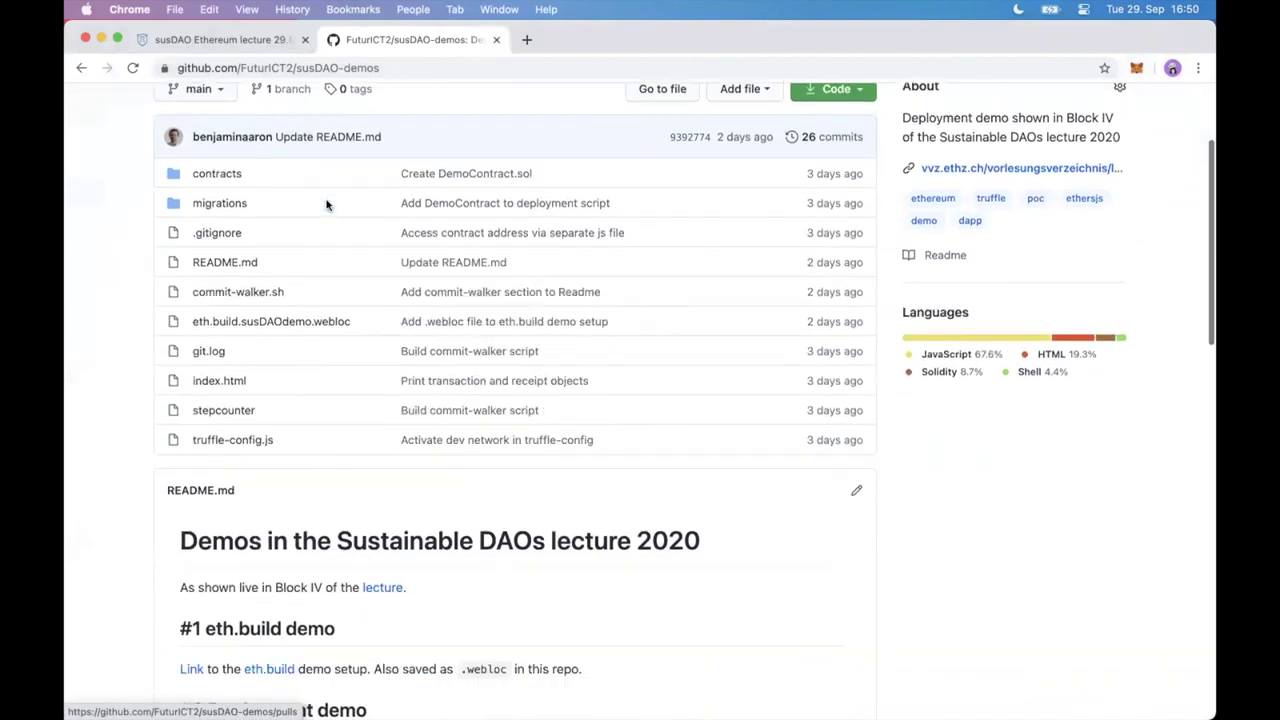
scroll(326, 205, down, 5)
click(192, 388)
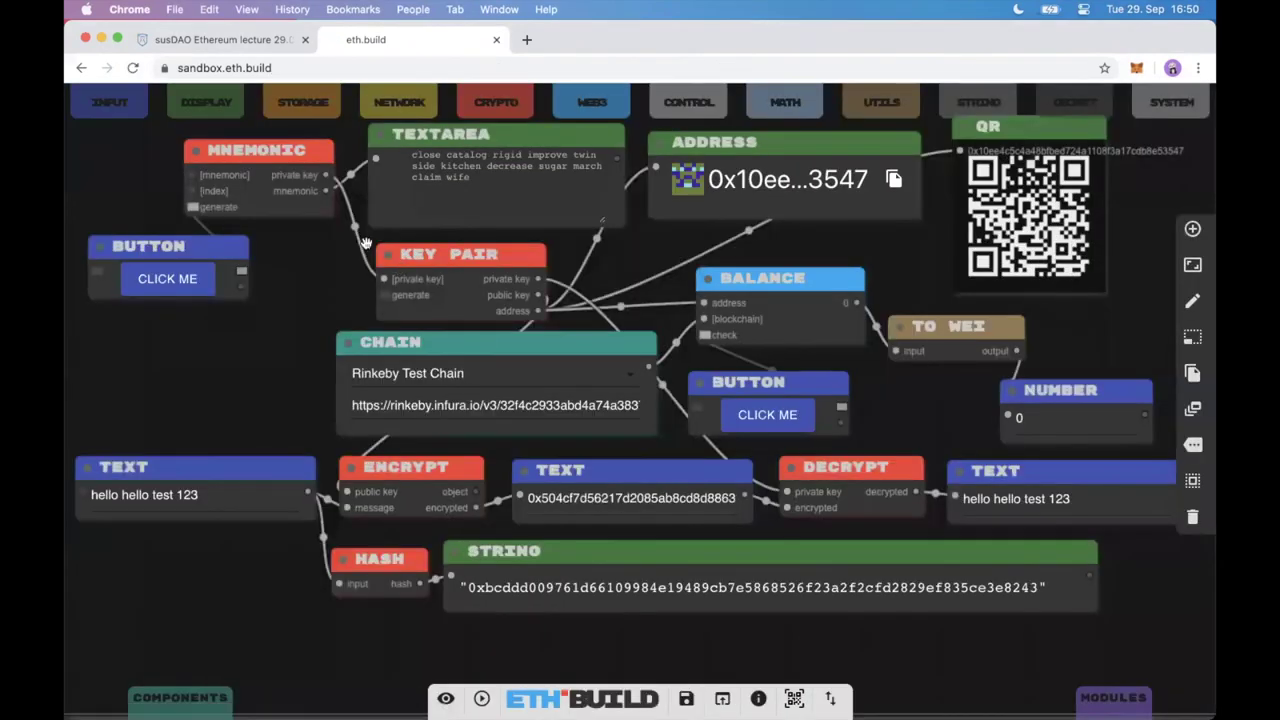
mouse_move(160, 90)
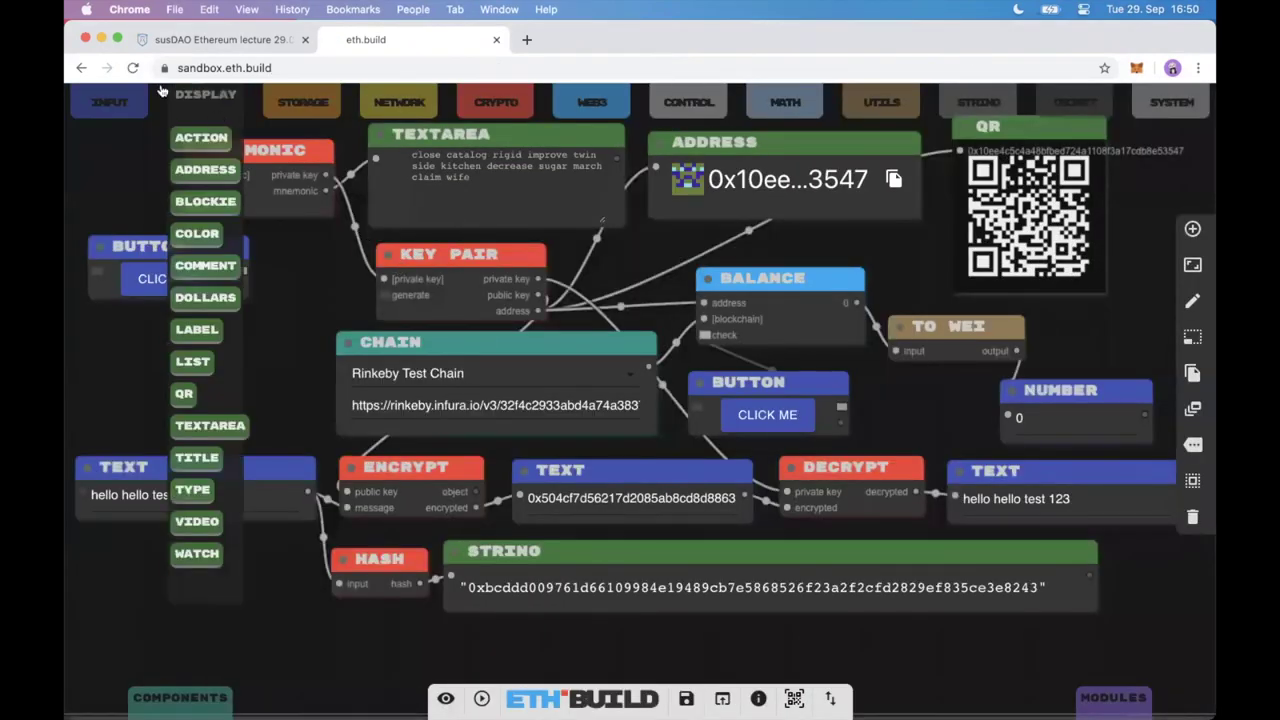
click(80, 68)
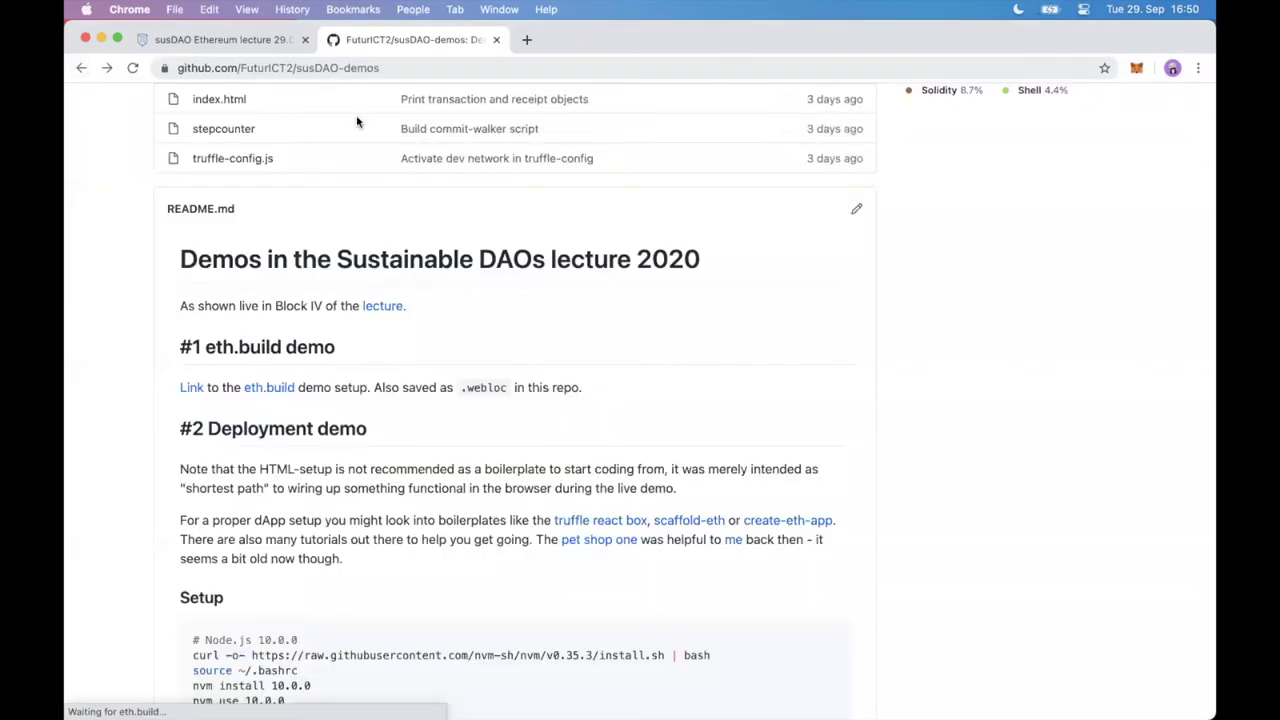
Select 'webloc' in the README and bring the Google Slides window back to the front.
scroll(447, 357, down, 1)
double_click(484, 366)
scroll(454, 427, up, 3)
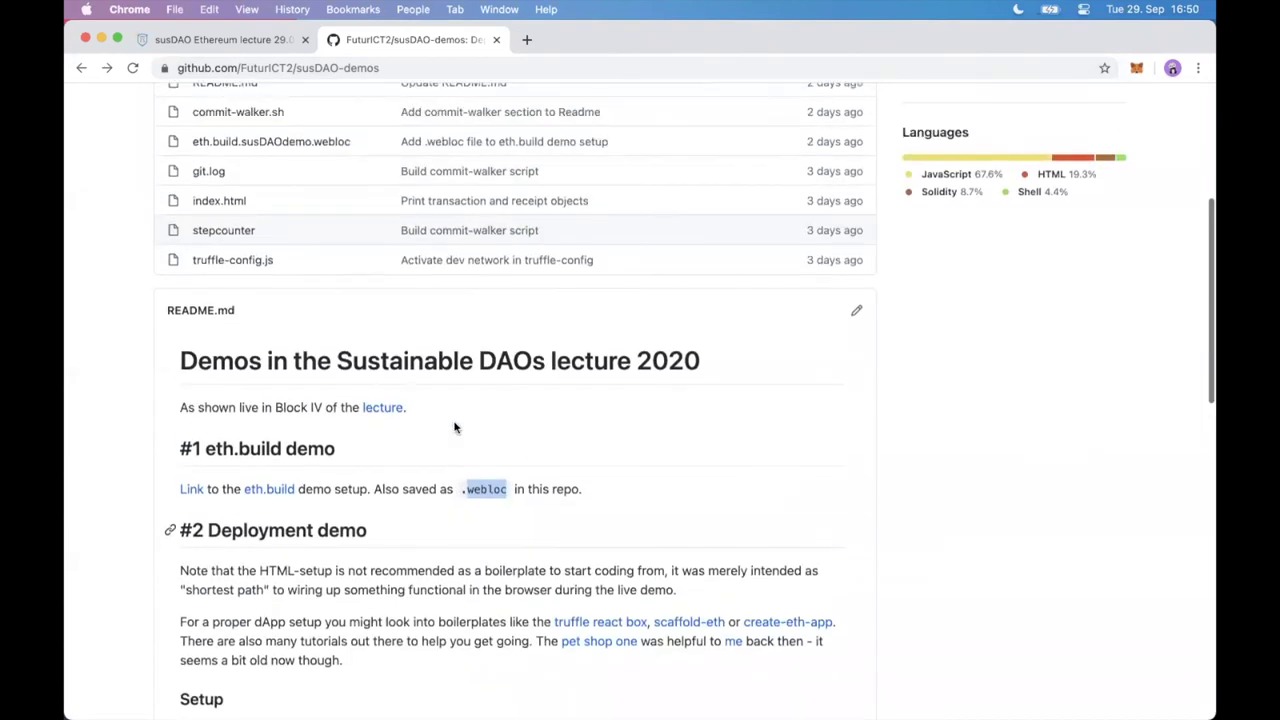
scroll(360, 405, down, 3)
scroll(363, 434, up, 10)
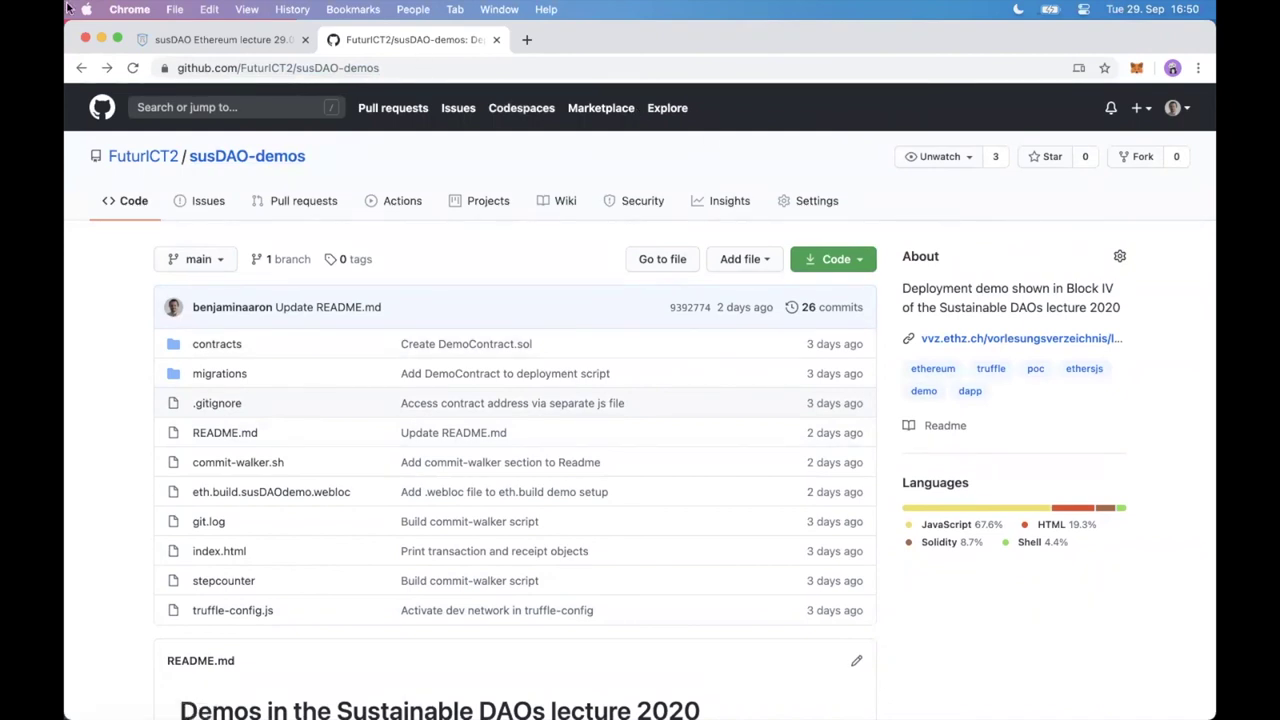
key(ctrl+Up)
click(469, 245)
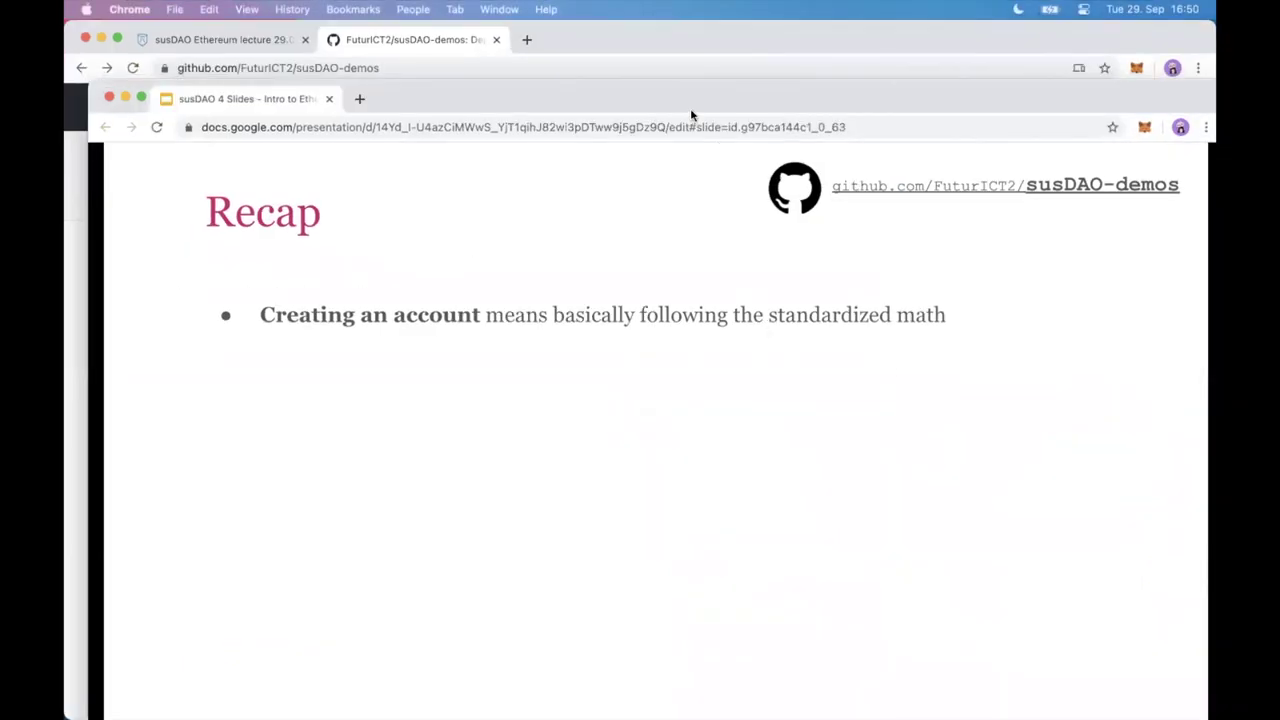
Restart the slideshow full screen and reveal the Recap slide's account-creation and Hash bullets.
key(Right)
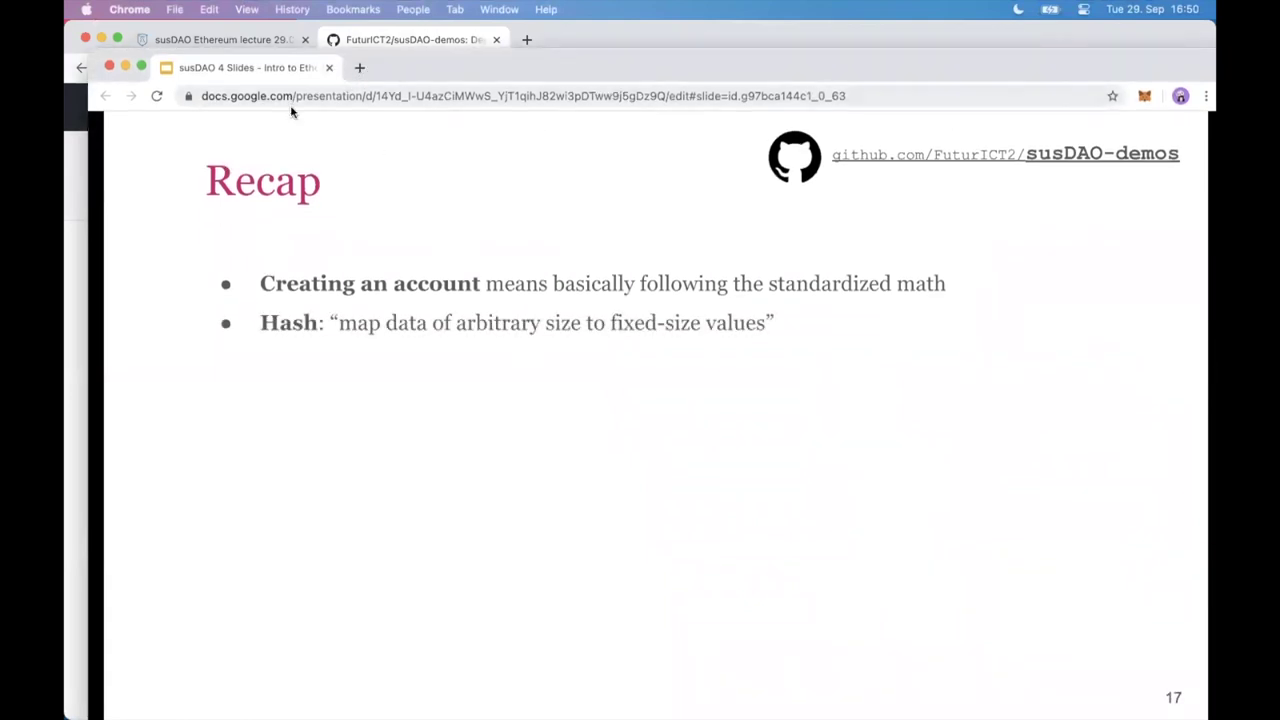
key(Escape)
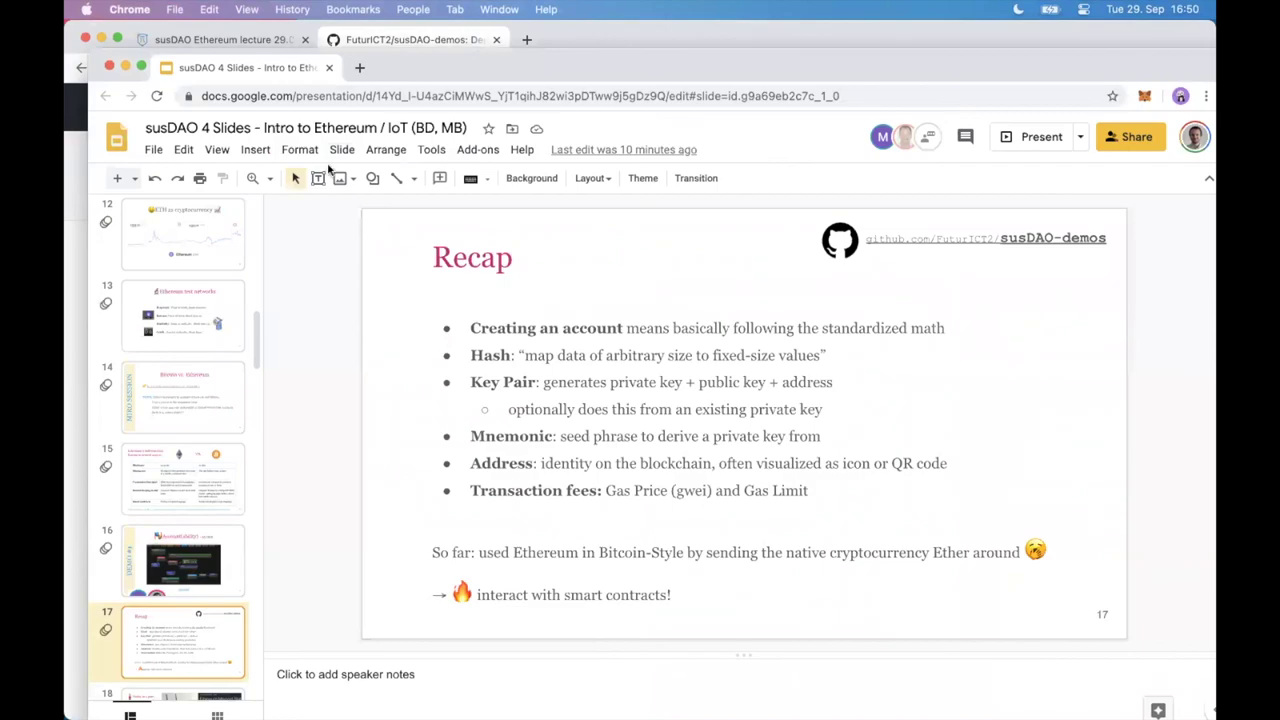
click(1008, 140)
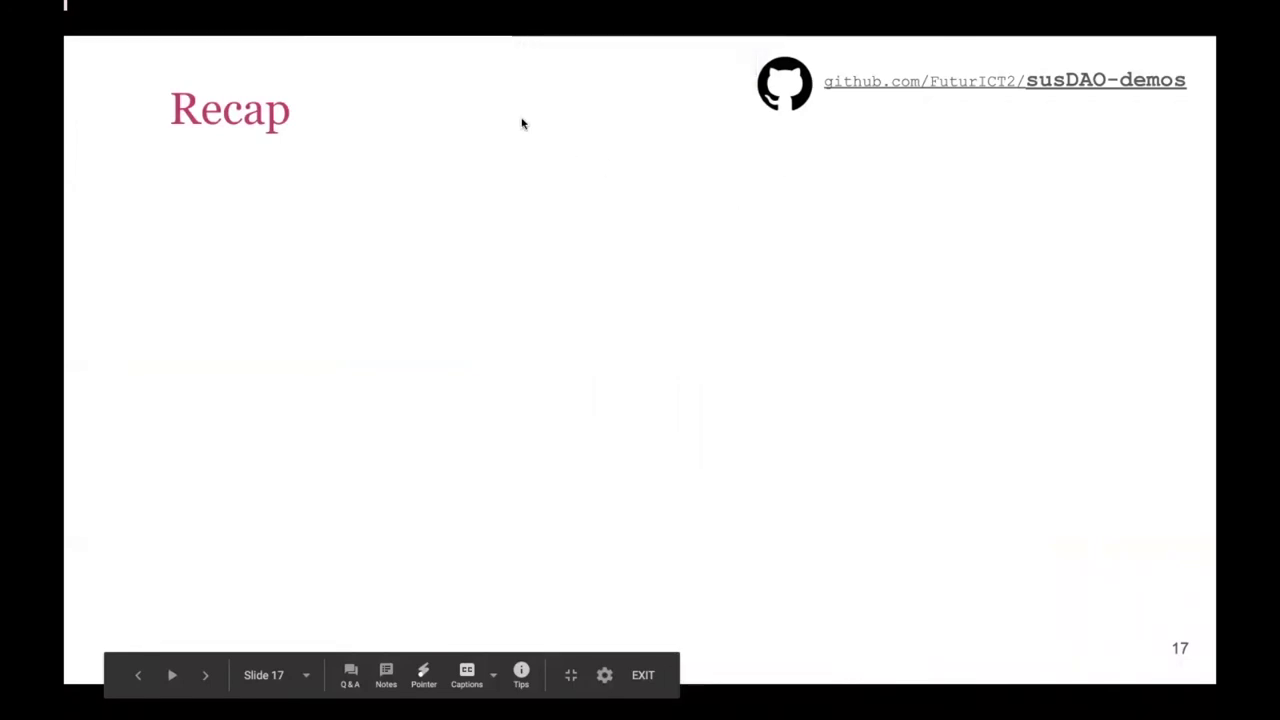
click(490, 127)
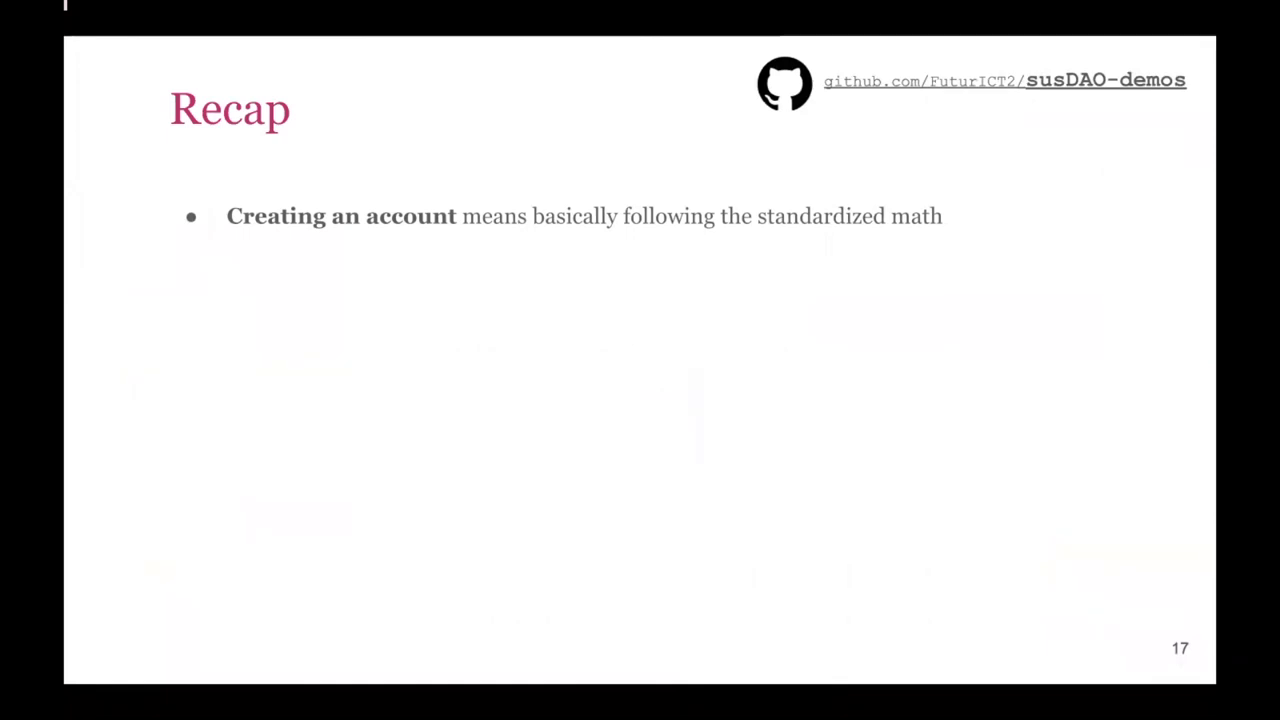
key(Right)
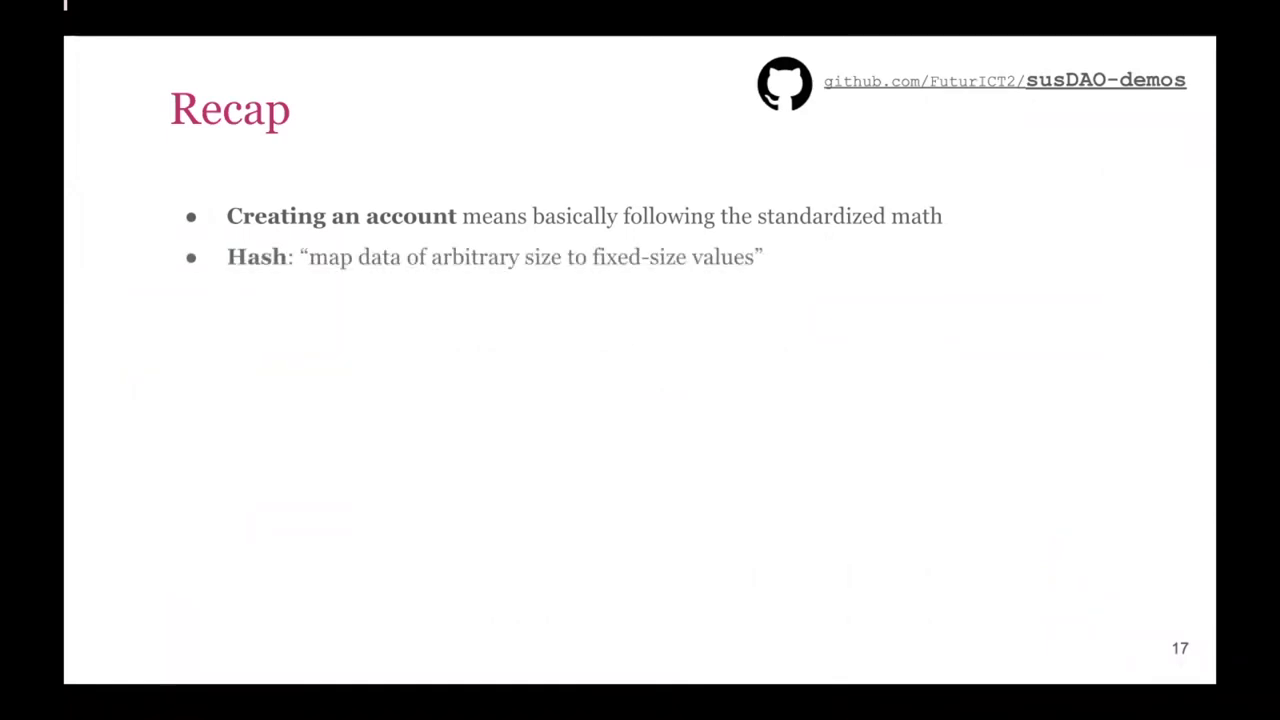
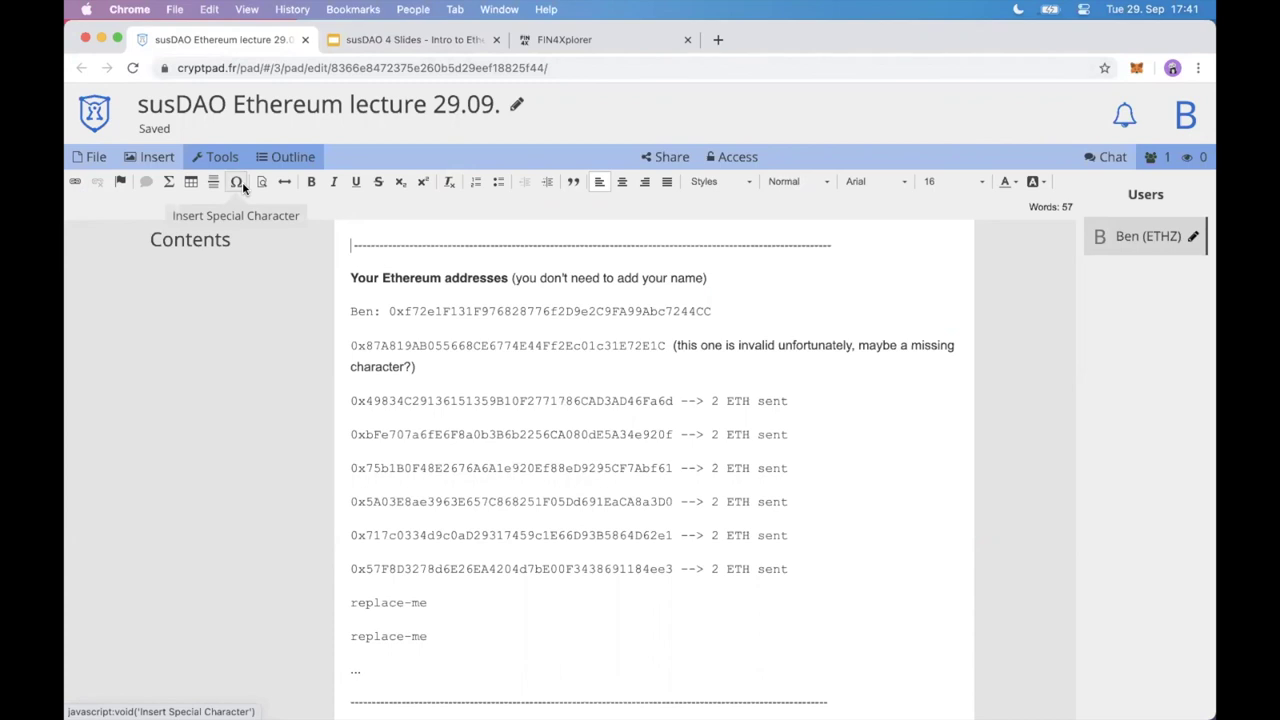
Switch from the CryptPad address list to the FIN4Xplorer browser tab.
key(super+3)
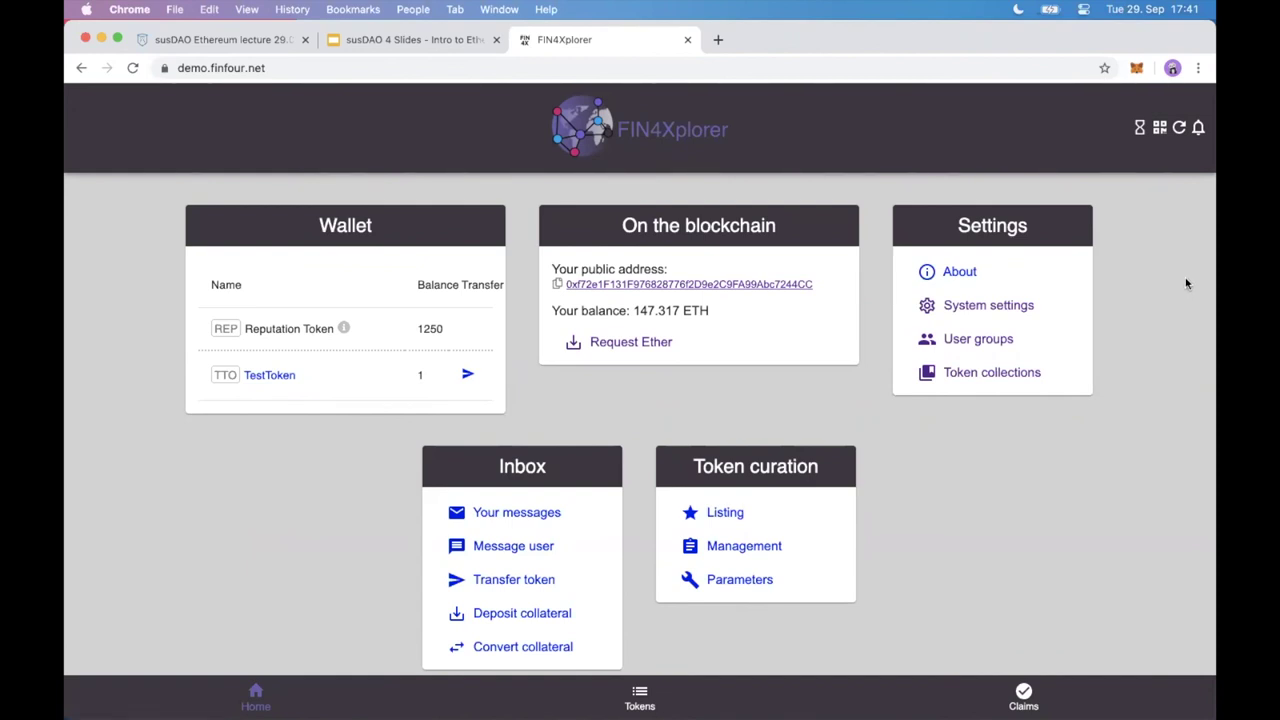
Narrow the browser window, then restore it to full size.
drag(1206, 264, 1058, 285)
double_click(874, 39)
scroll(911, 503, down, 1)
scroll(911, 511, up, 1)
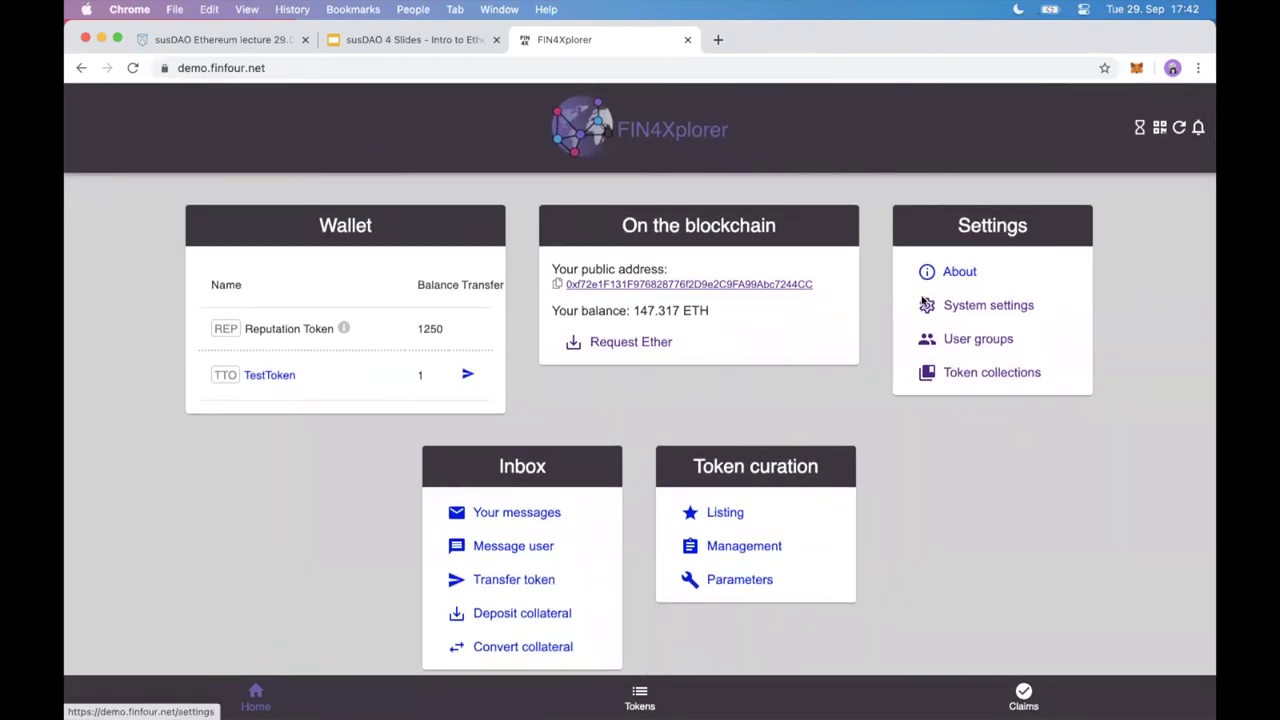
Look through the About FIN4Xplorer page and the System settings page.
click(960, 273)
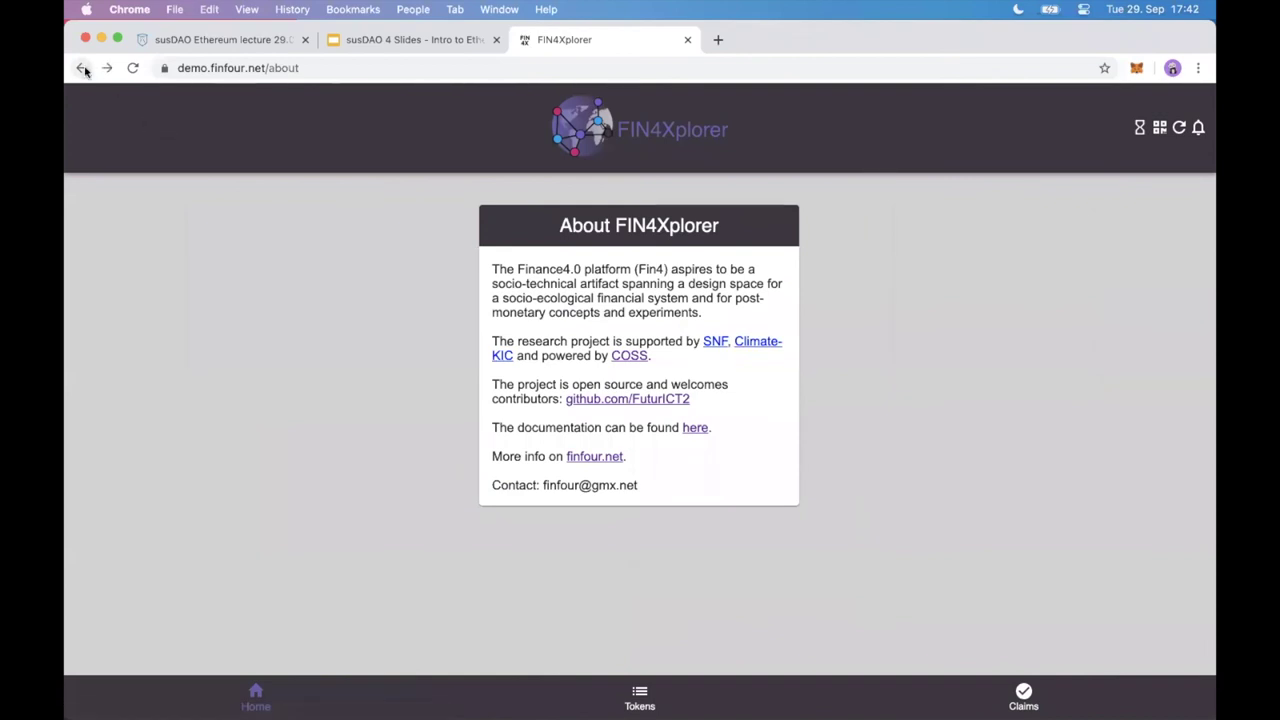
click(81, 67)
click(964, 308)
scroll(848, 373, down, 1)
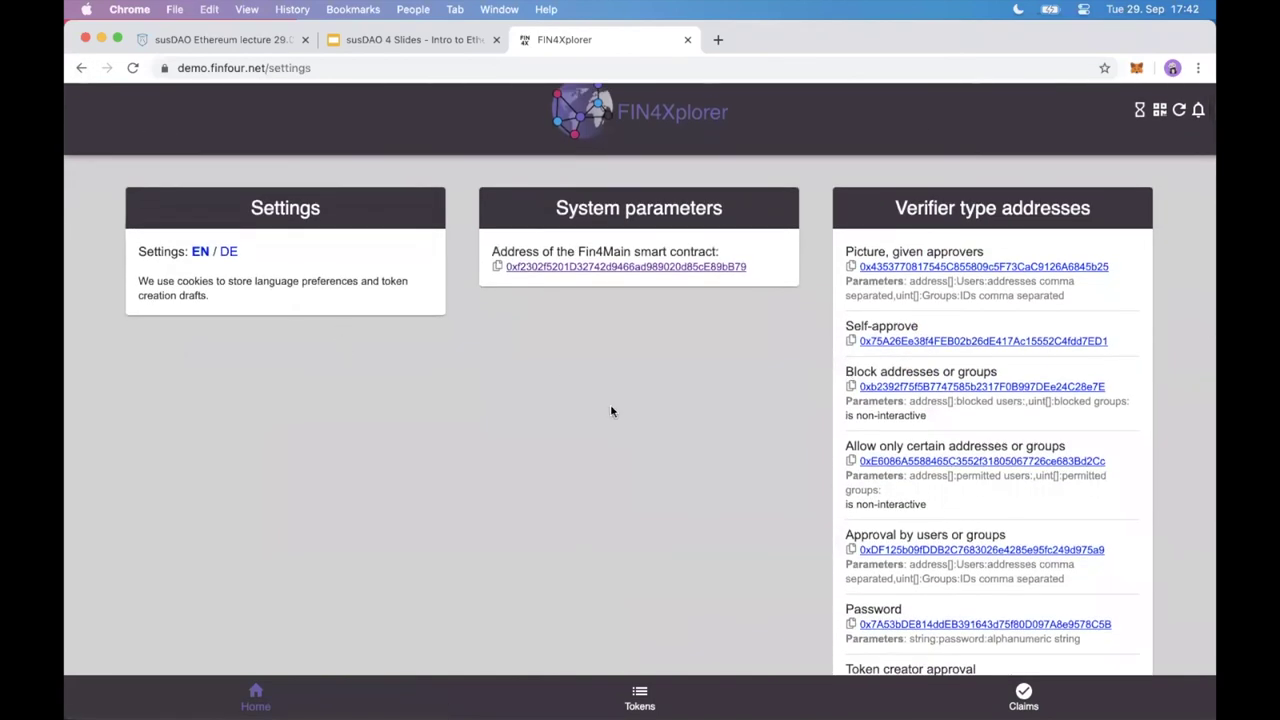
scroll(611, 408, down, 1)
scroll(611, 410, down, 5)
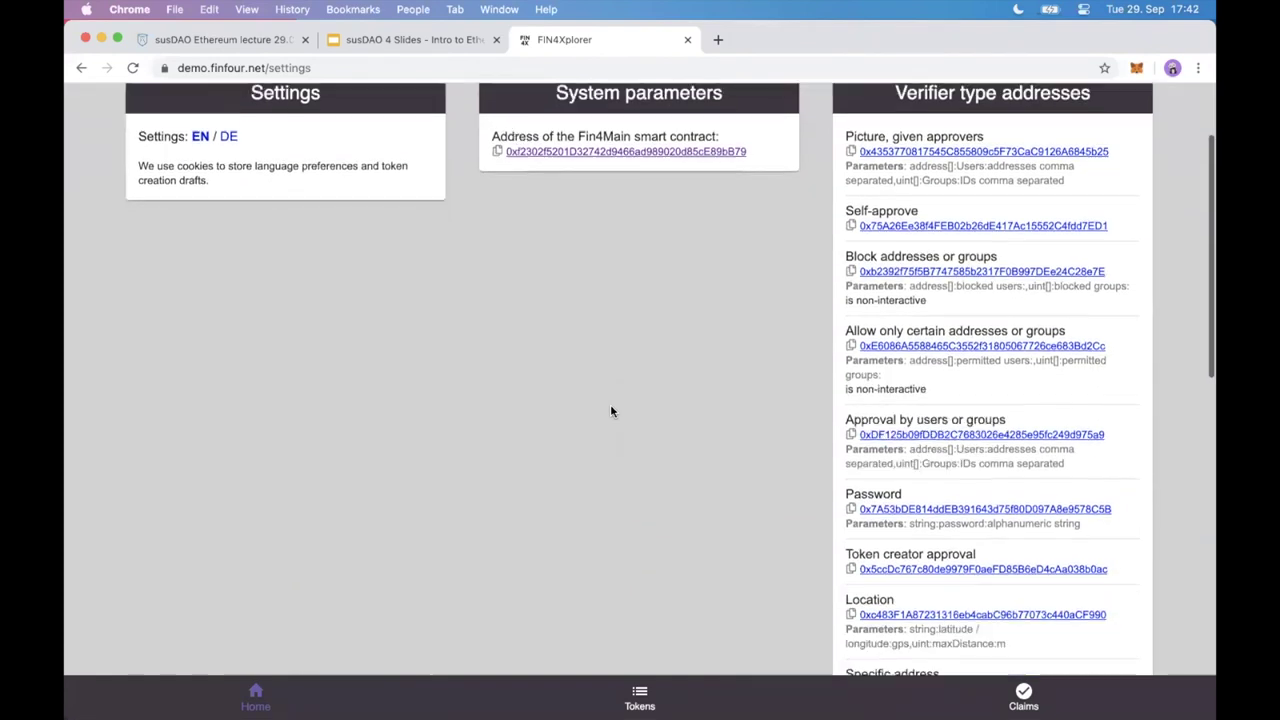
scroll(611, 410, down, 15)
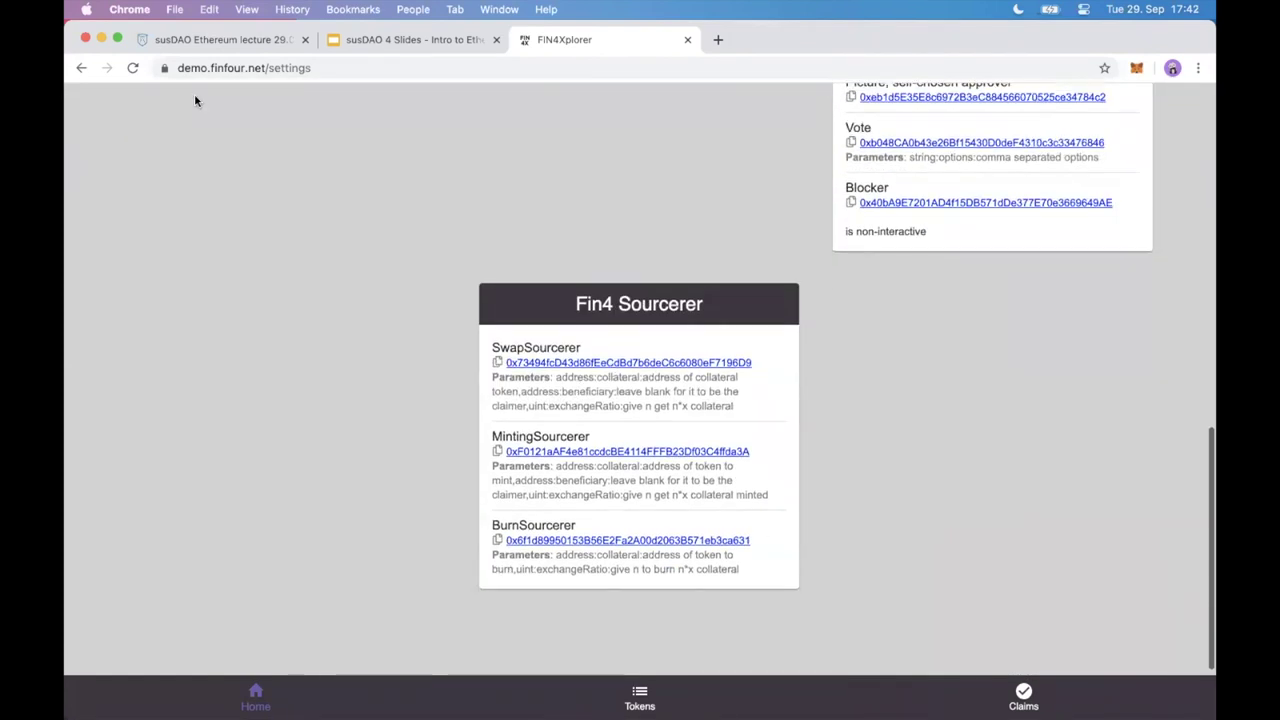
Check the User groups page, then go to Token collections.
click(80, 67)
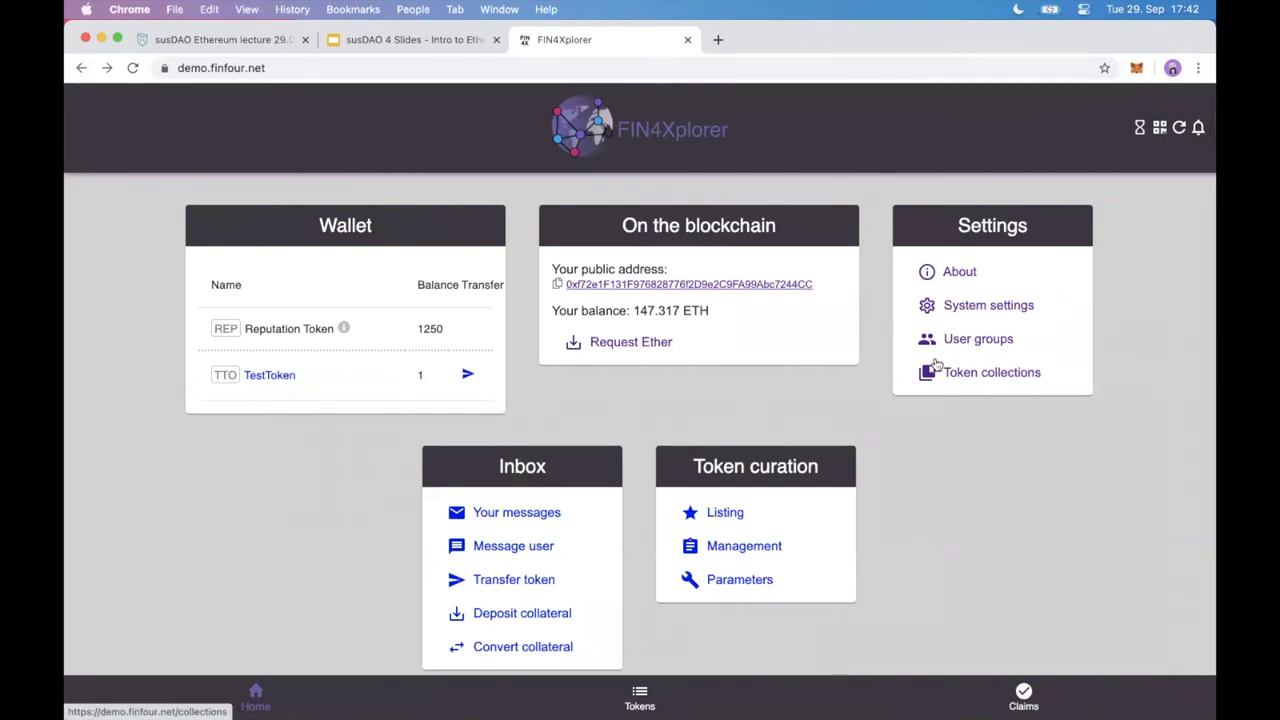
scroll(945, 370, down, 1)
click(978, 309)
click(81, 67)
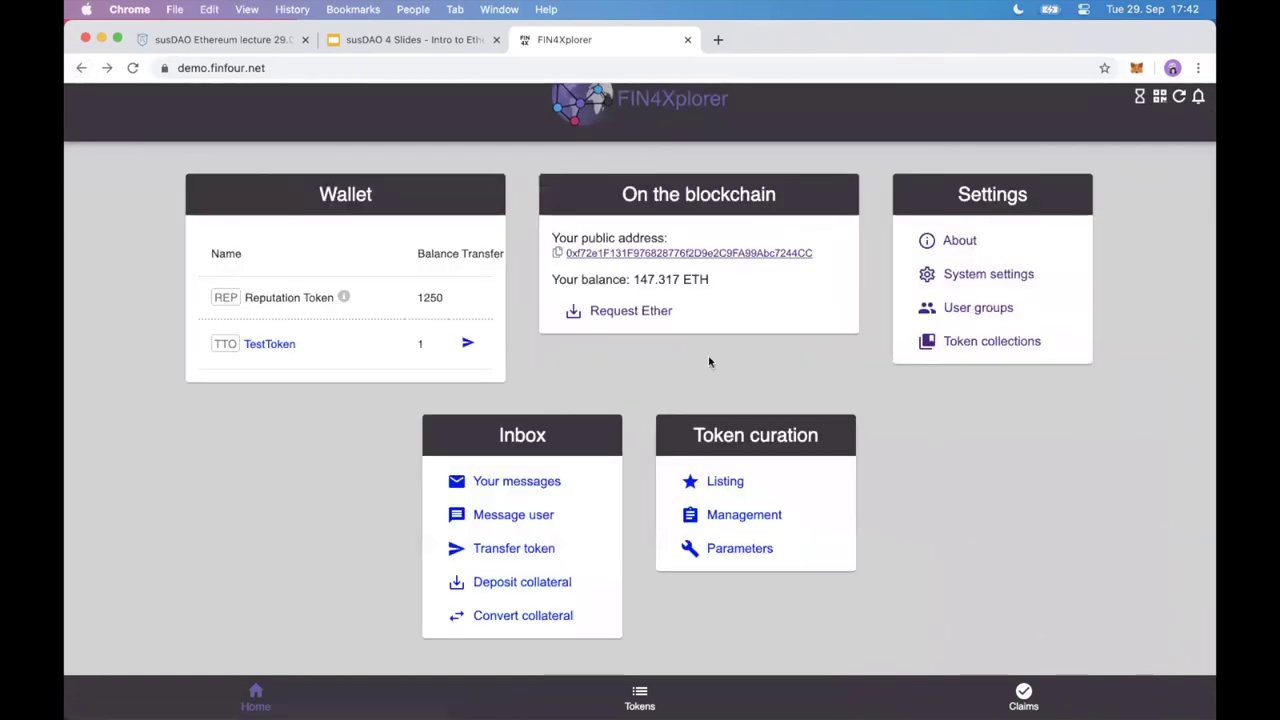
click(967, 343)
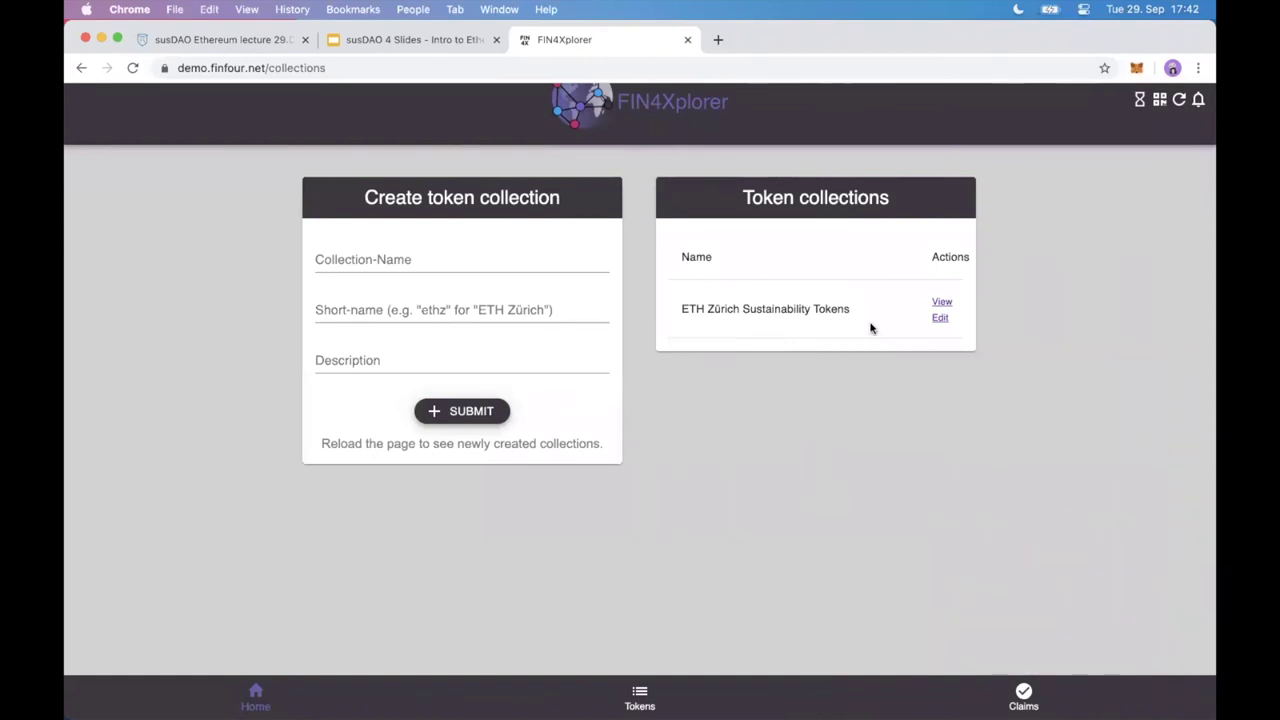
Review the ETH Zürich Sustainability Tokens collection and its two tokens, then return Home.
click(942, 302)
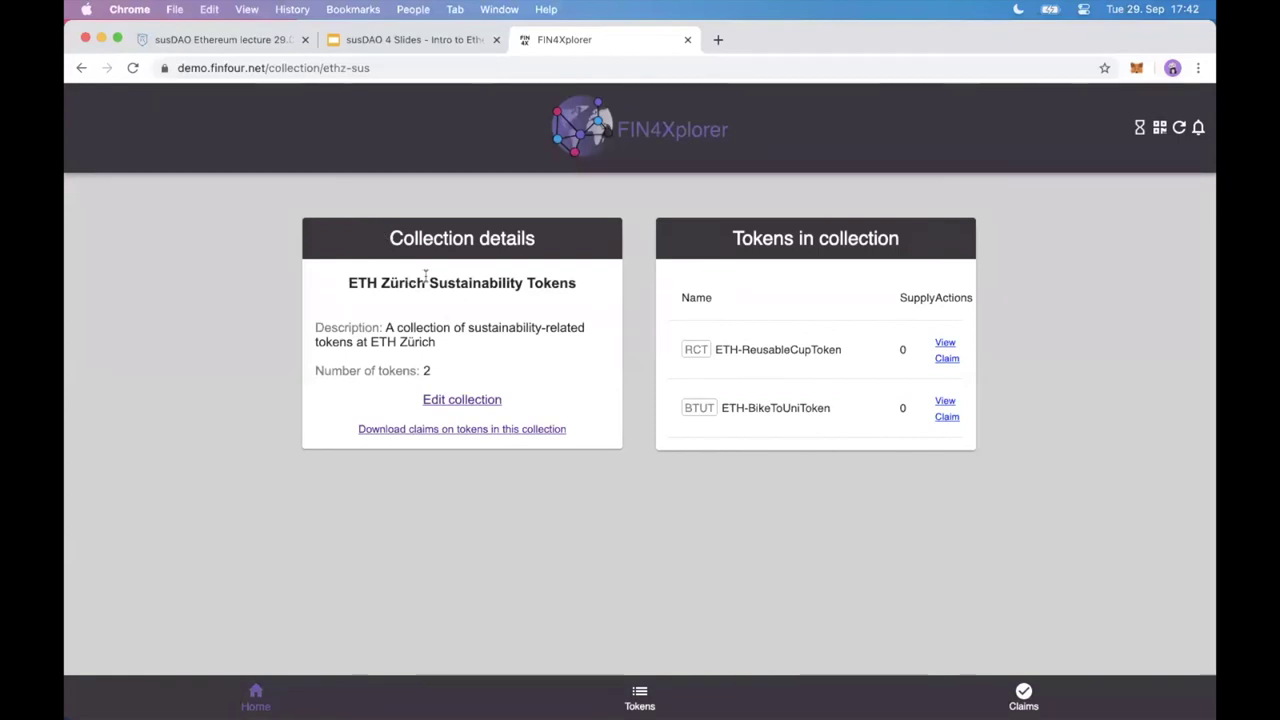
drag(268, 68, 410, 98)
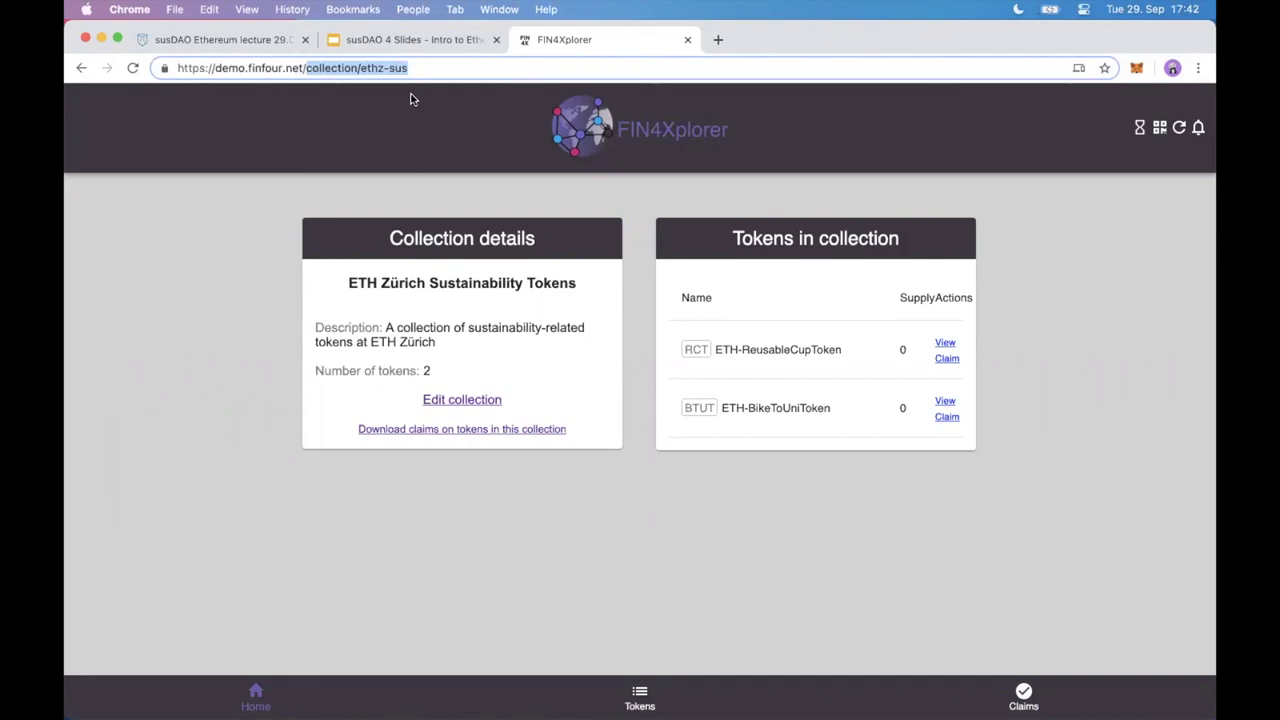
click(410, 98)
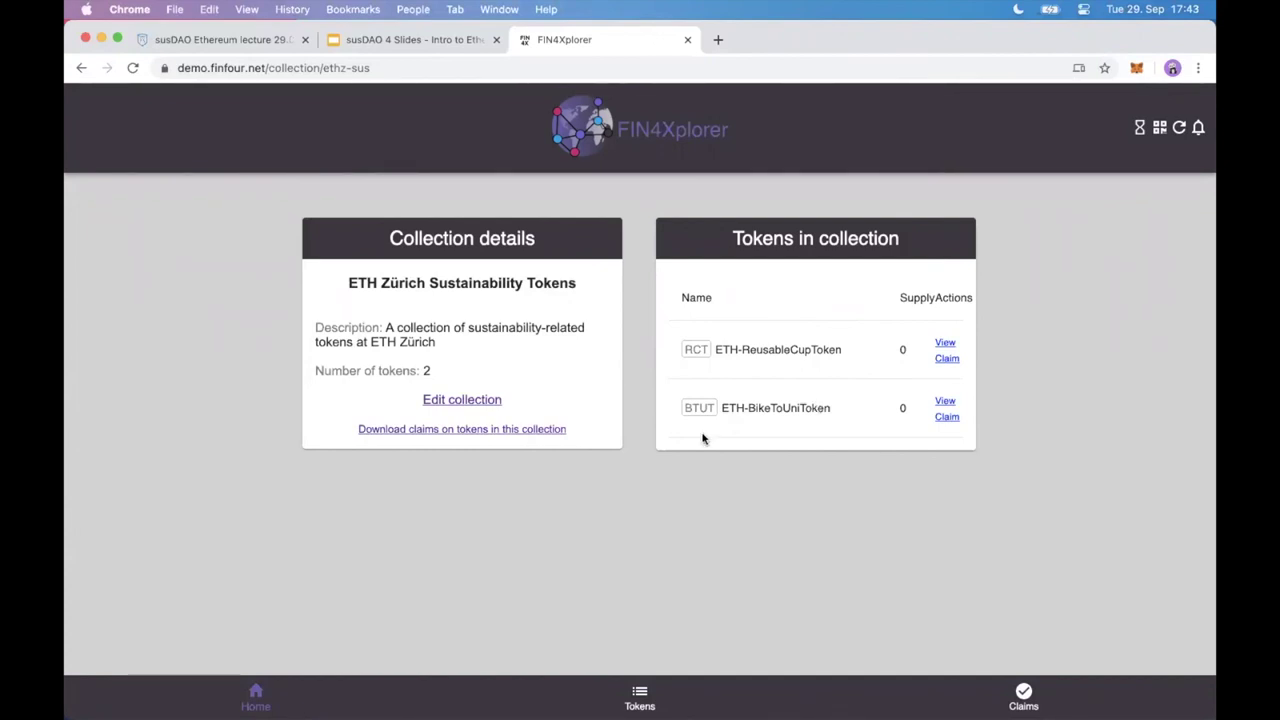
click(255, 697)
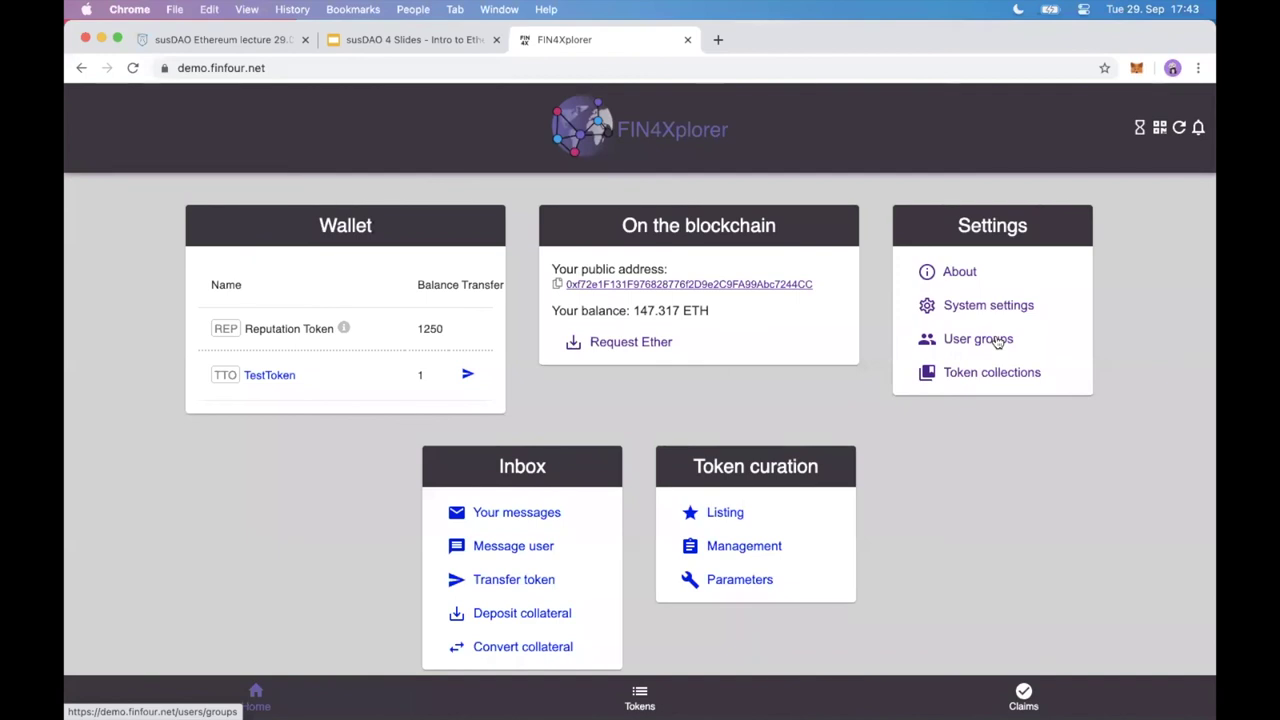
Glance at User groups, scroll the home dashboard, and open the All tokens list.
click(997, 342)
click(257, 693)
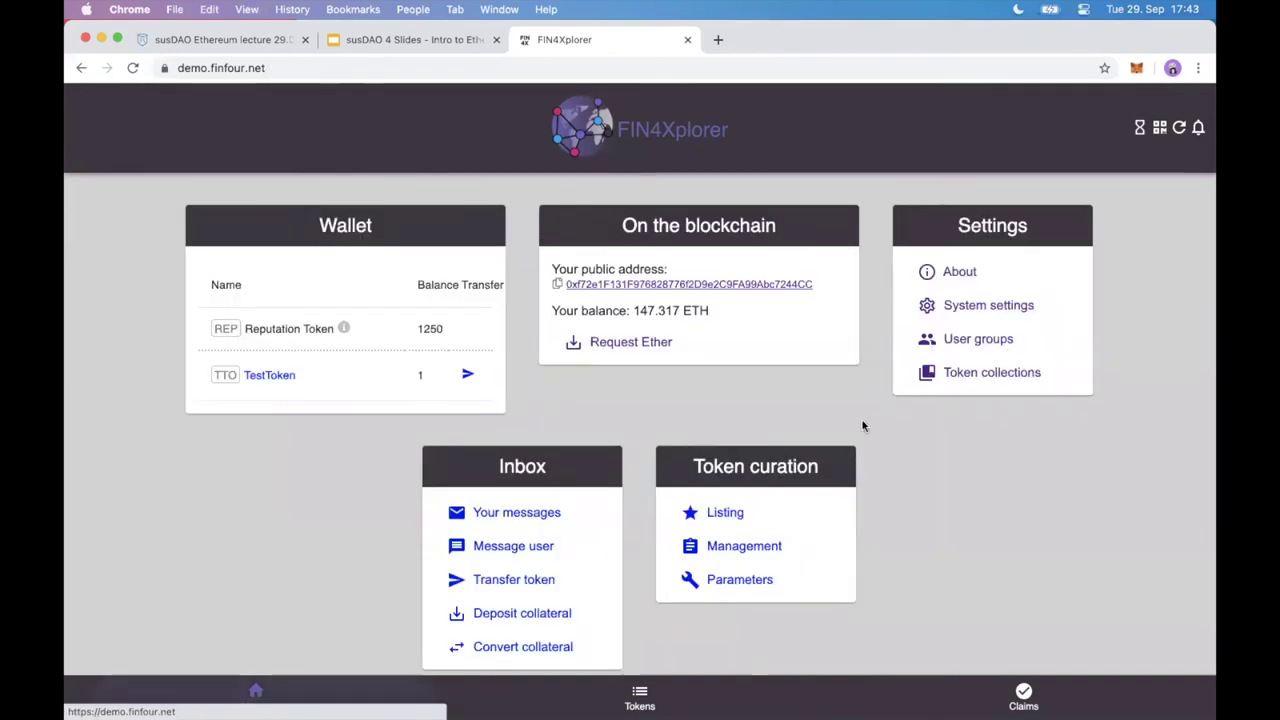
scroll(1004, 427, down, 1)
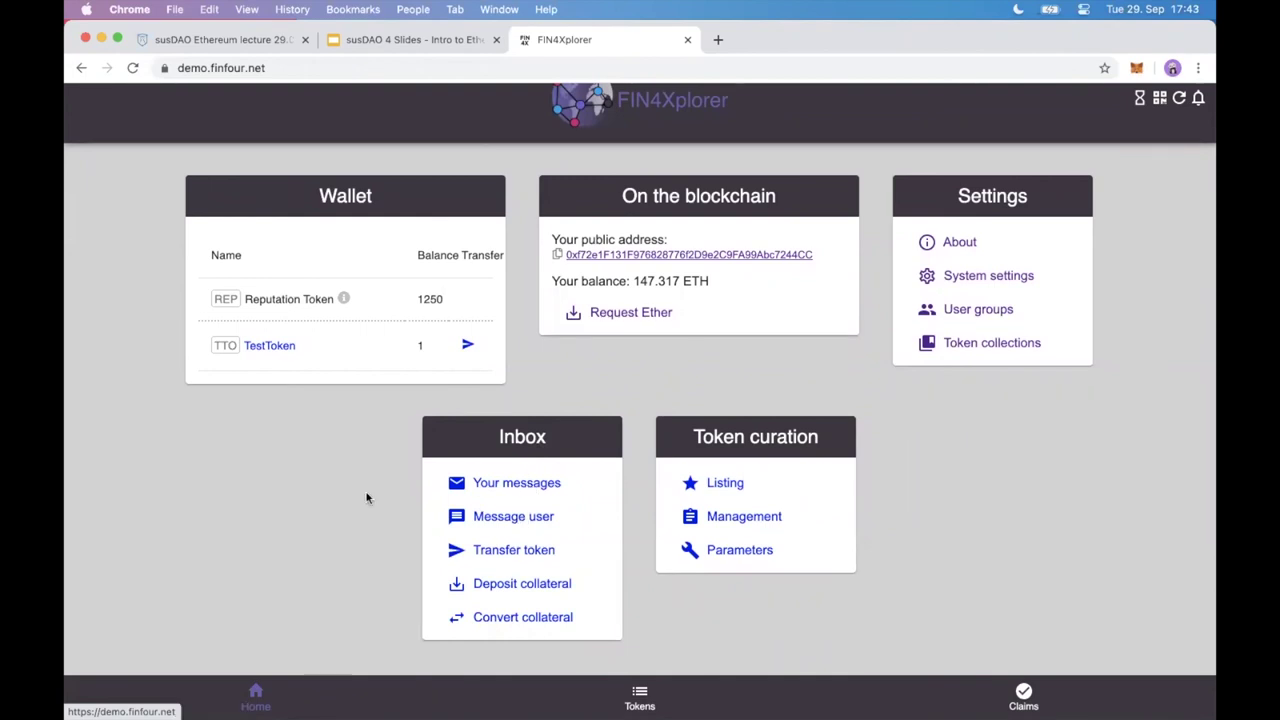
scroll(366, 494, down, 1)
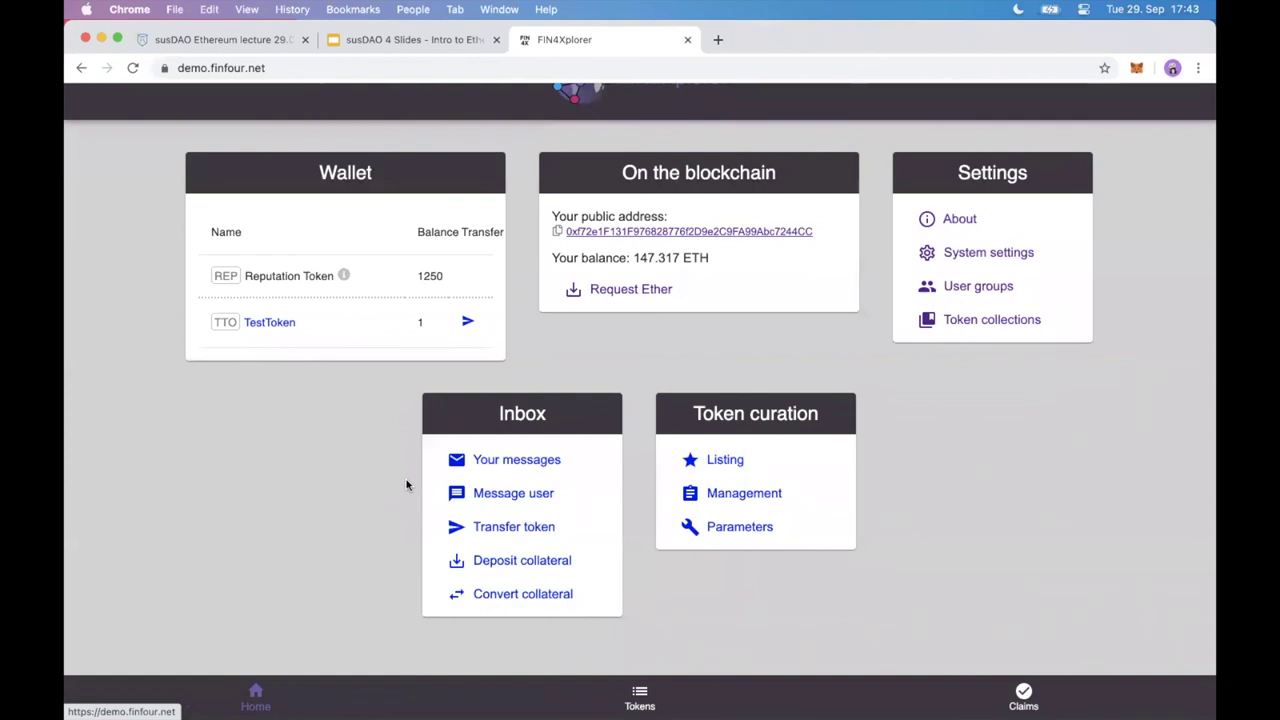
scroll(406, 485, down, 1)
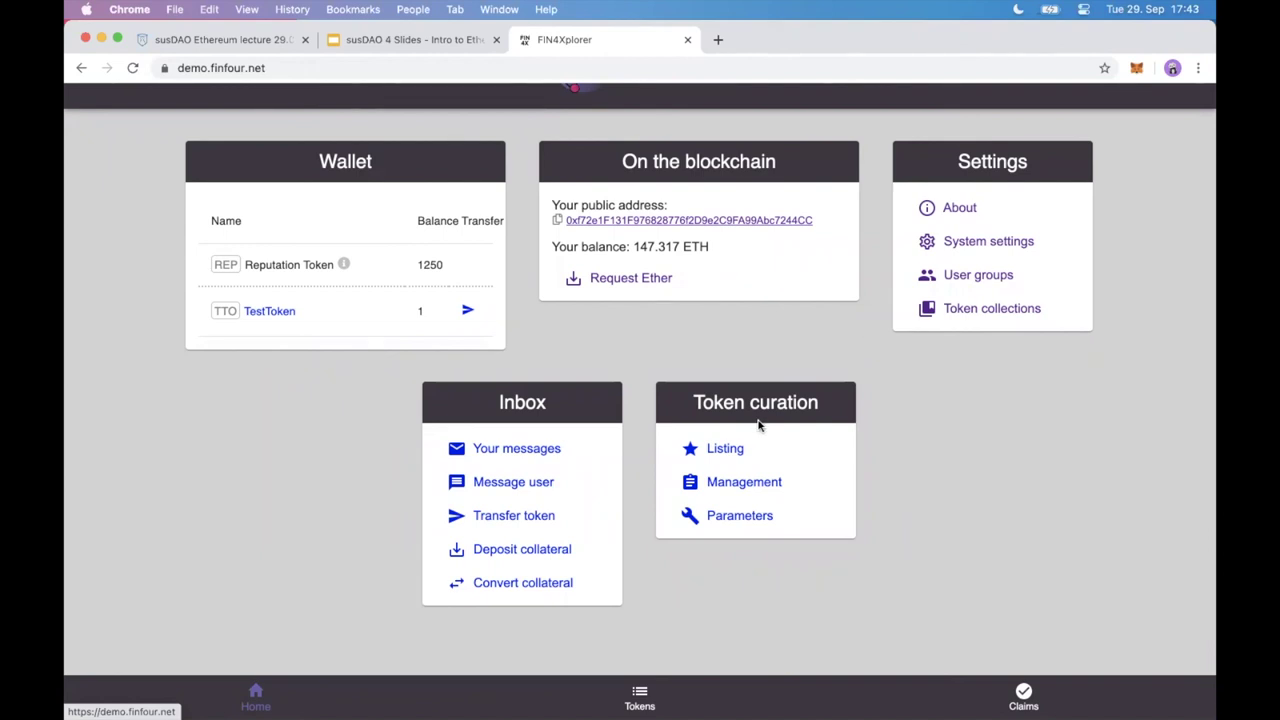
scroll(758, 425, up, 2)
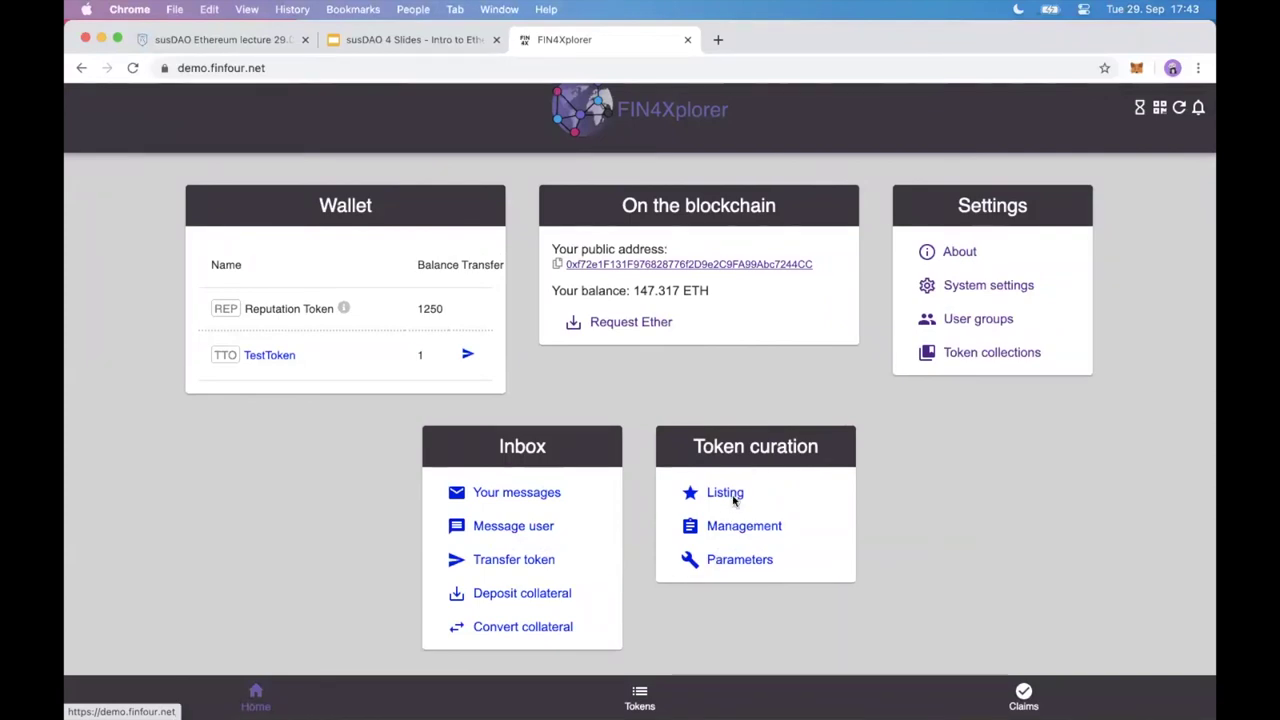
scroll(760, 492, up, 1)
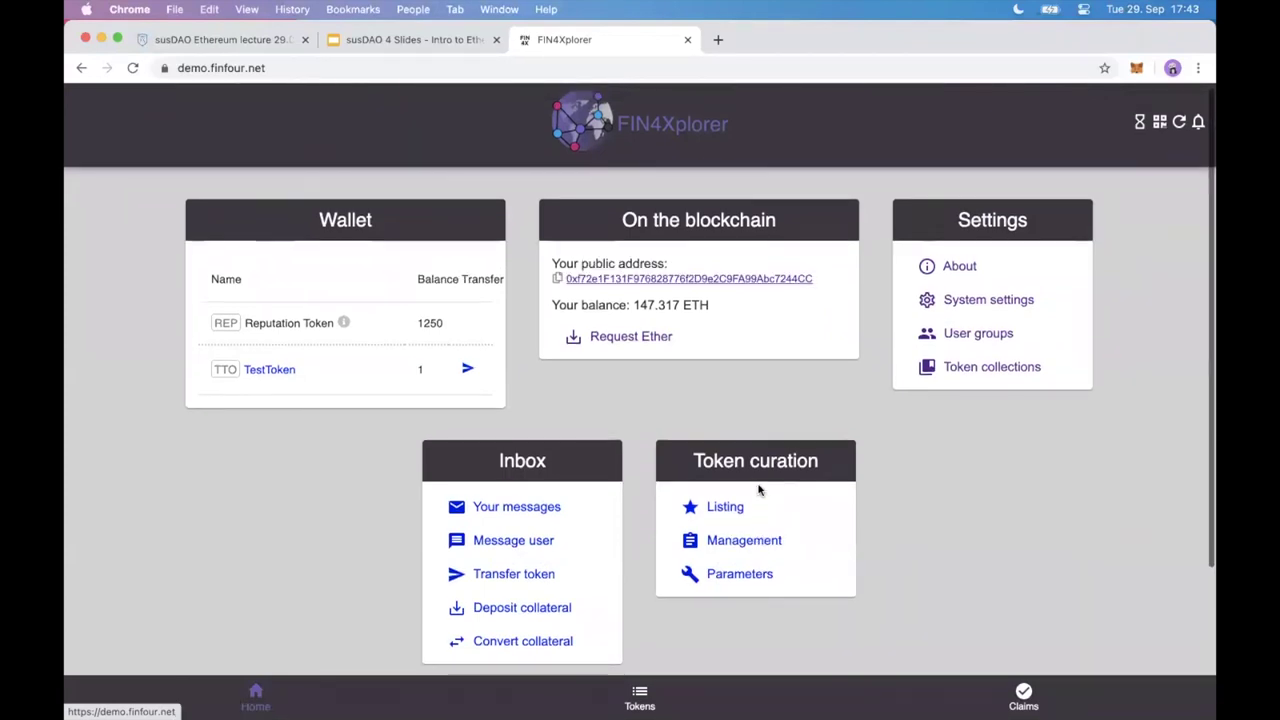
click(640, 697)
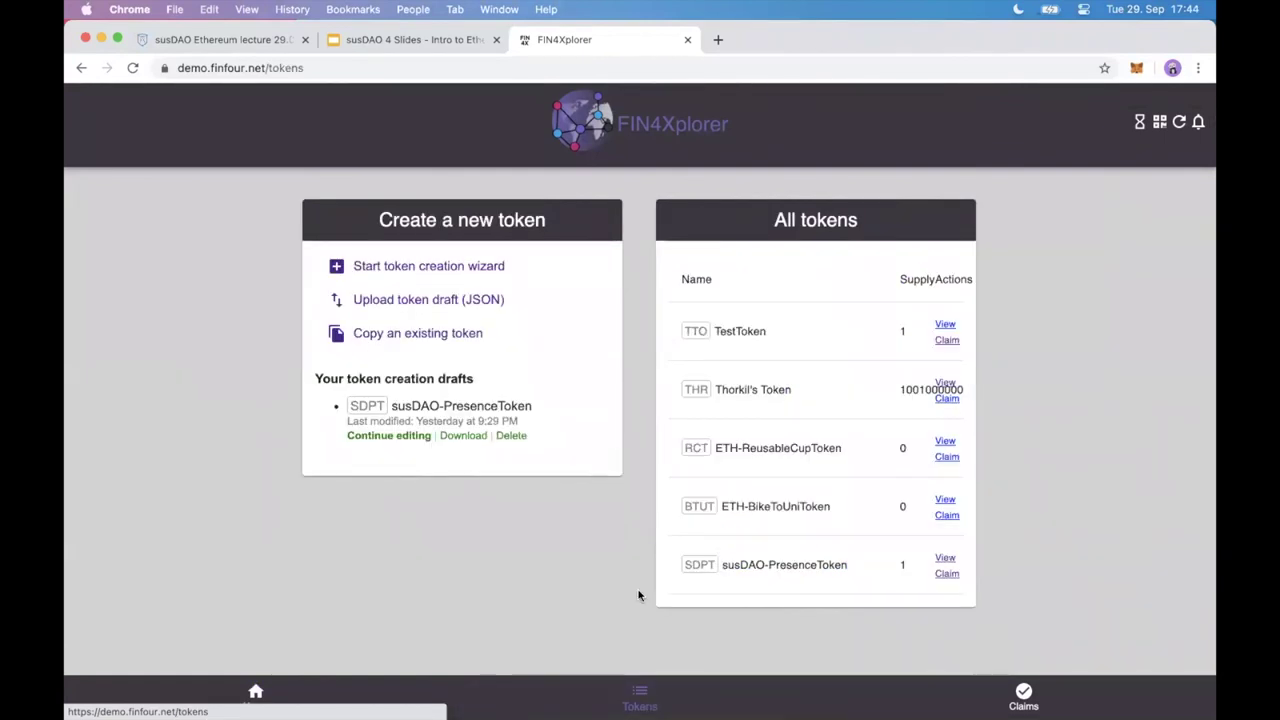
Delete the SDPT creation draft and start a claim for susDAO-PresenceToken.
click(512, 436)
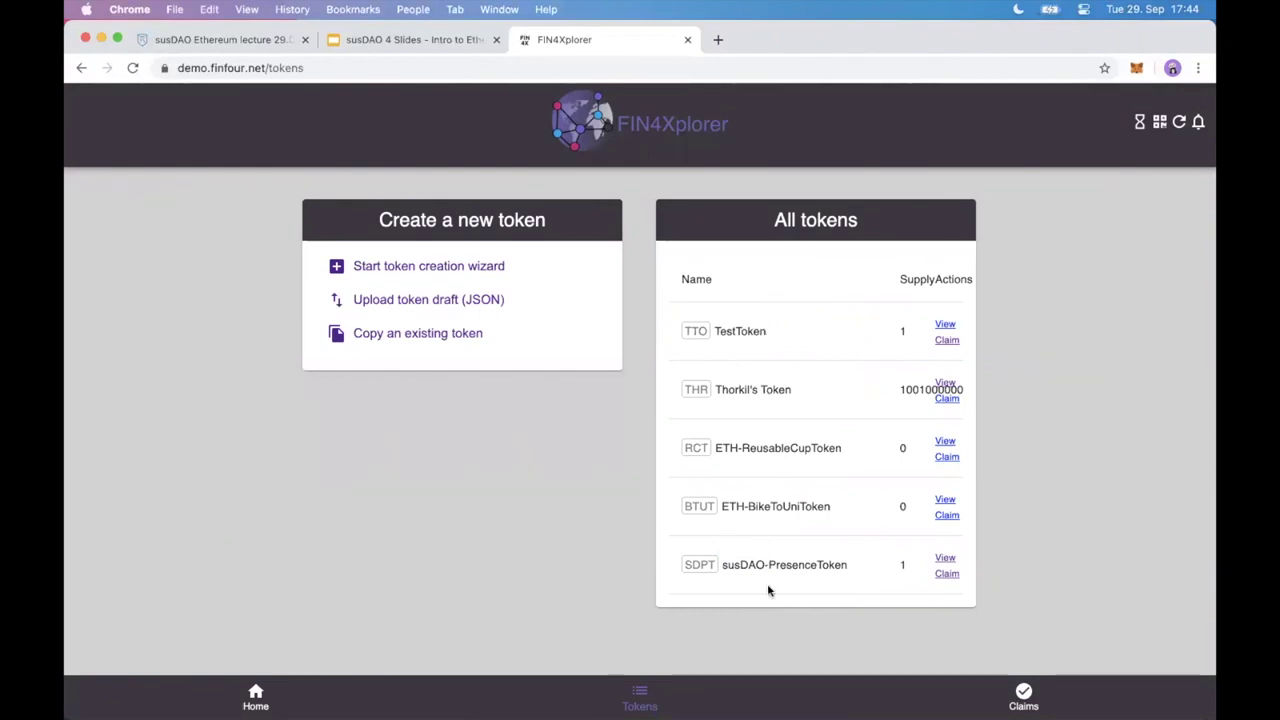
drag(803, 389, 700, 389)
click(647, 394)
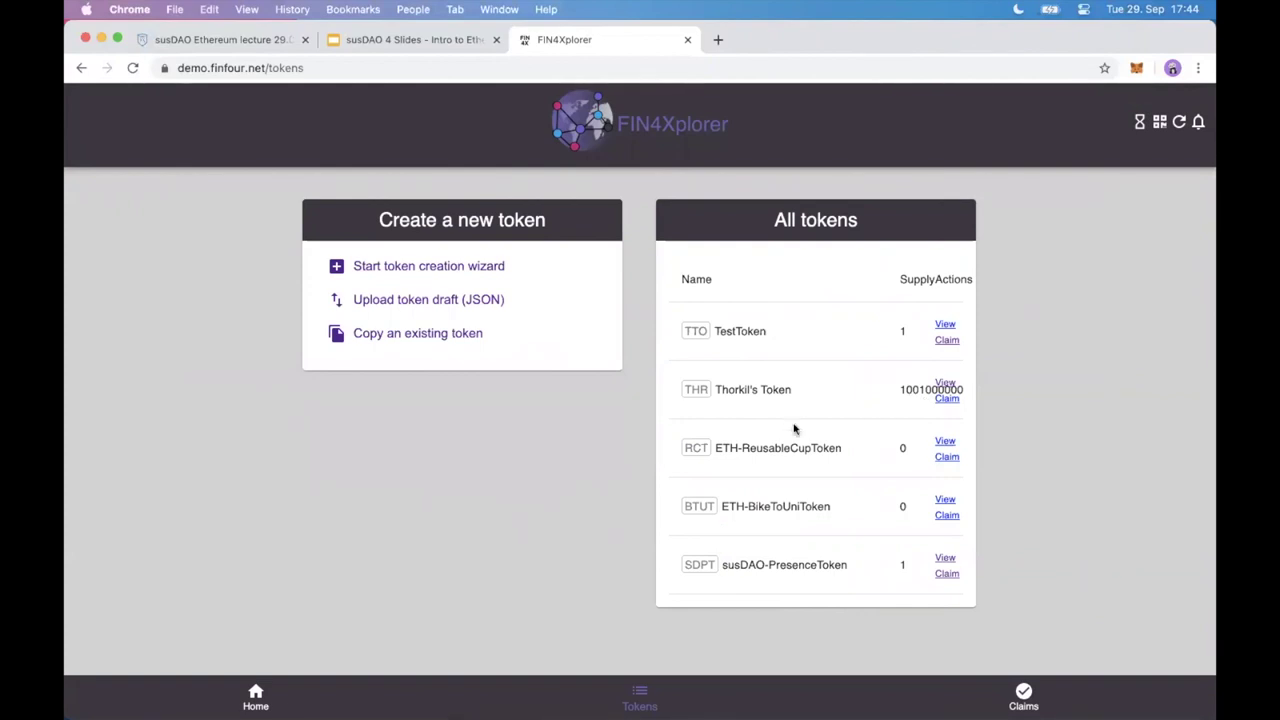
drag(784, 448, 797, 508)
click(640, 470)
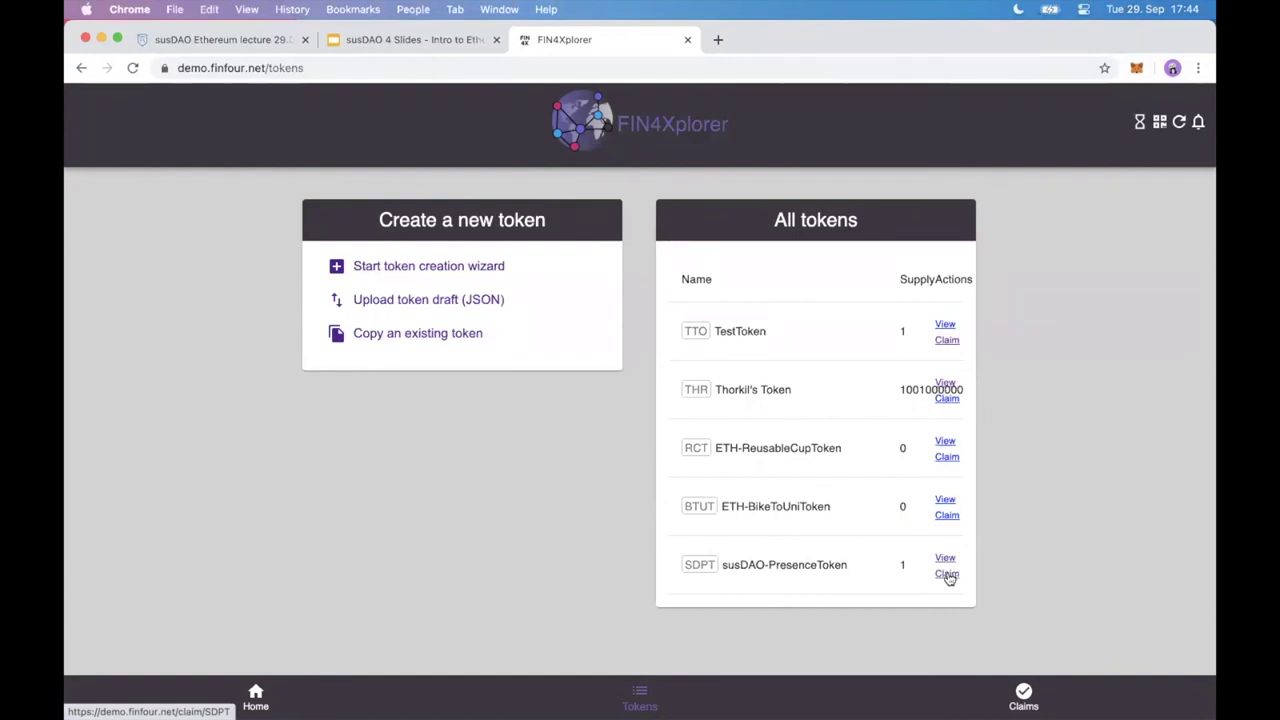
click(946, 574)
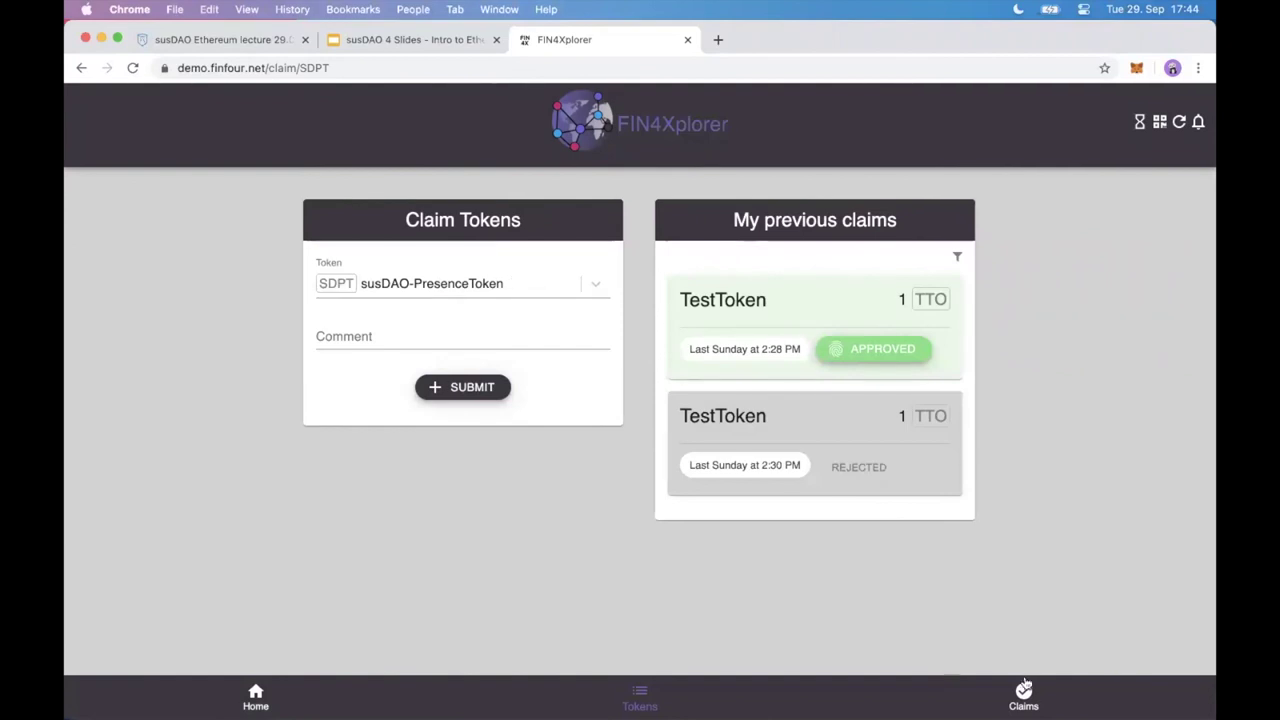
Submit a claim for SDPT susDAO-PresenceToken from the Claims page.
click(1023, 695)
click(526, 285)
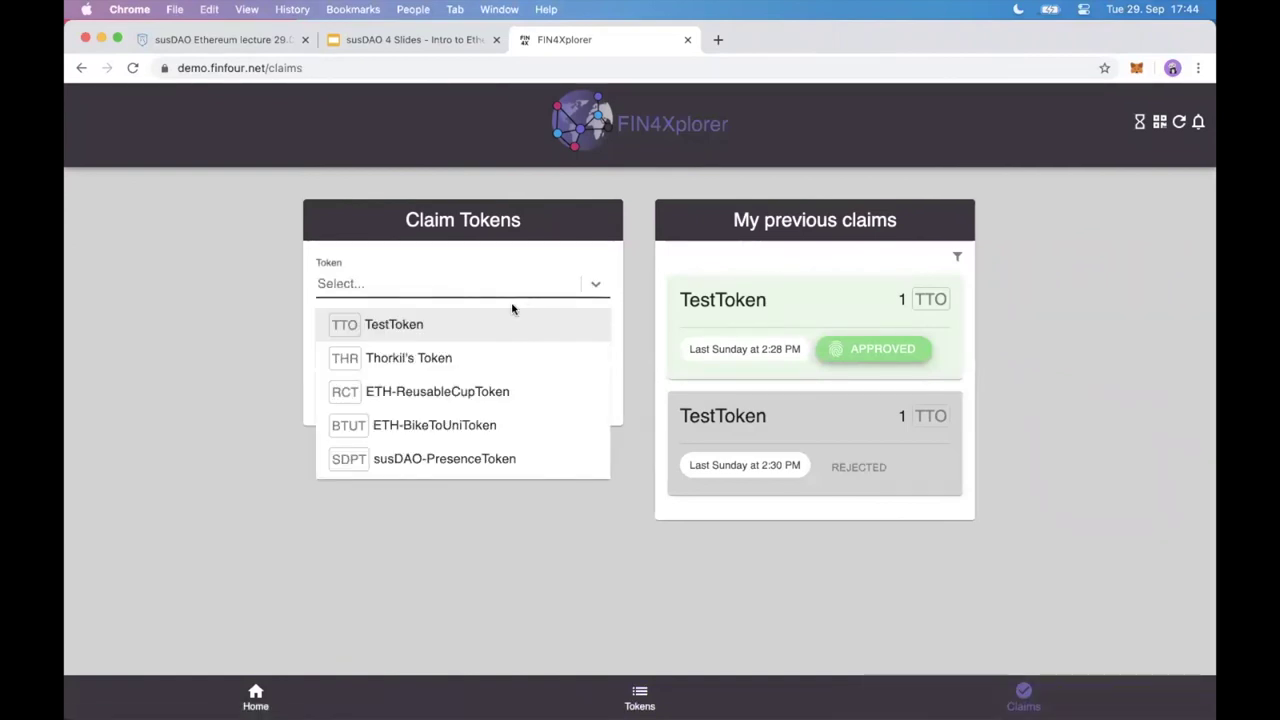
click(474, 458)
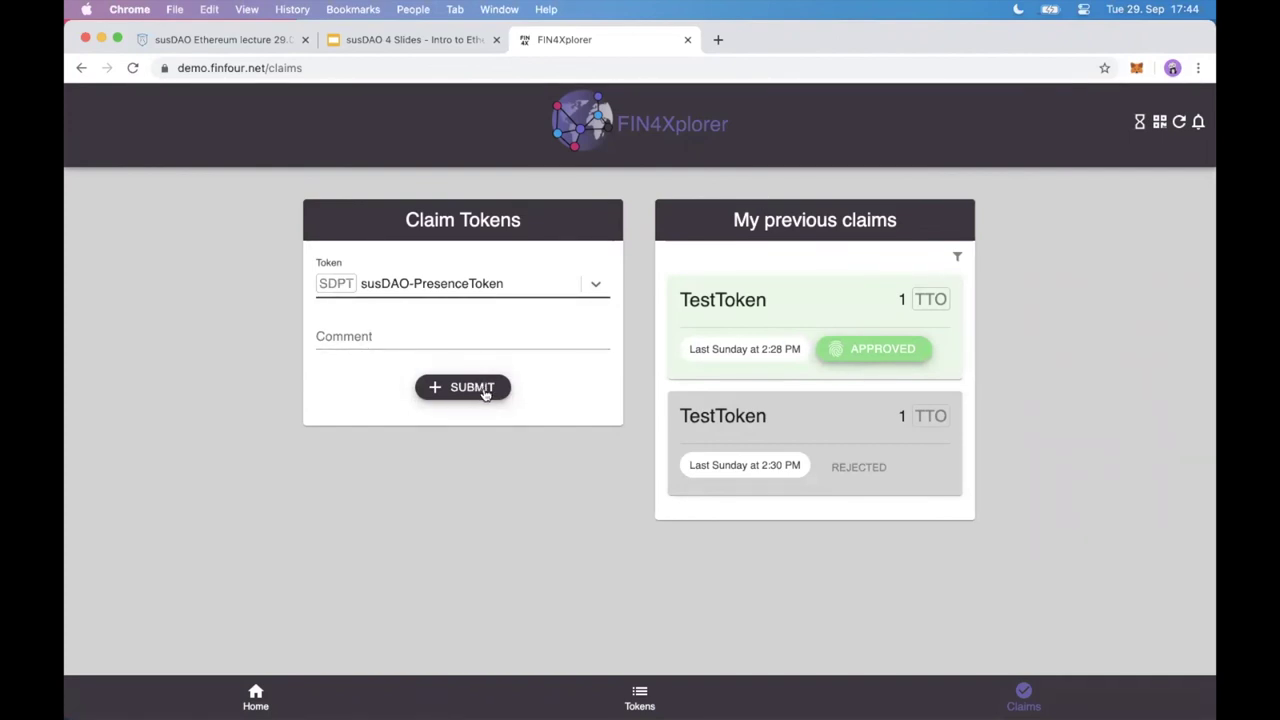
click(484, 390)
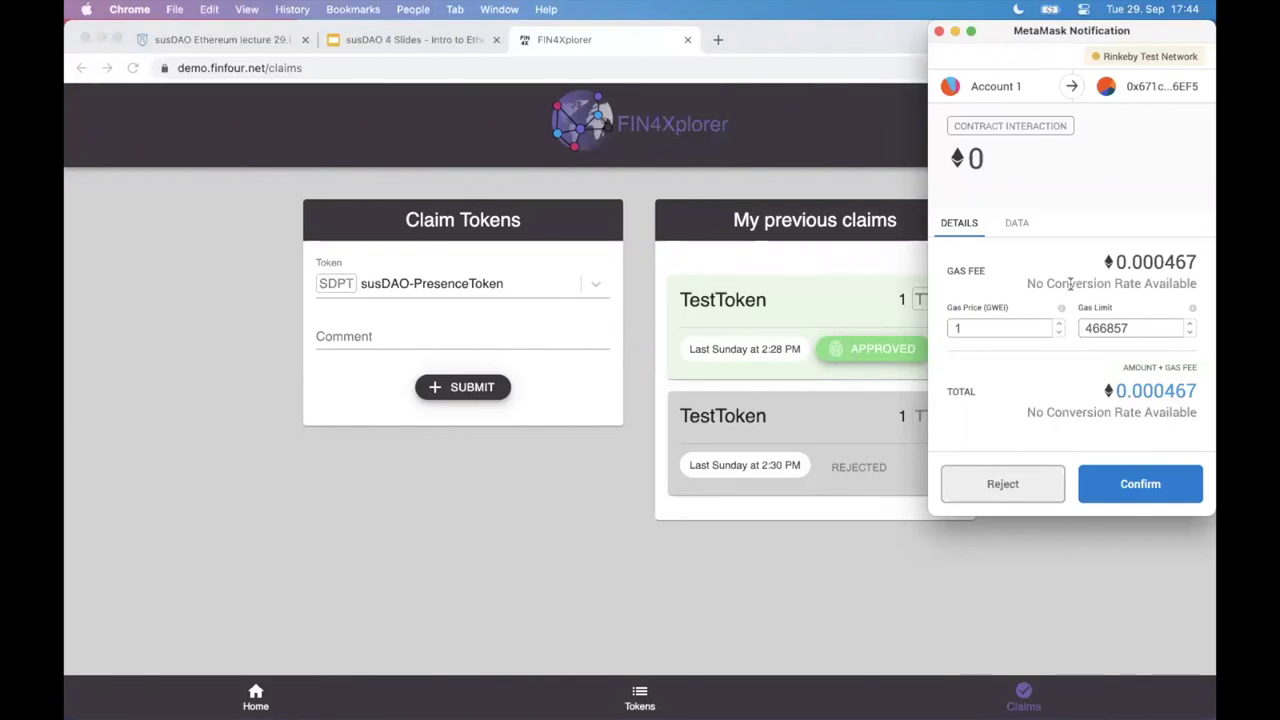
Raise the MetaMask gas price to 5 GWEI and confirm the SDPT claim transaction.
double_click(1024, 330)
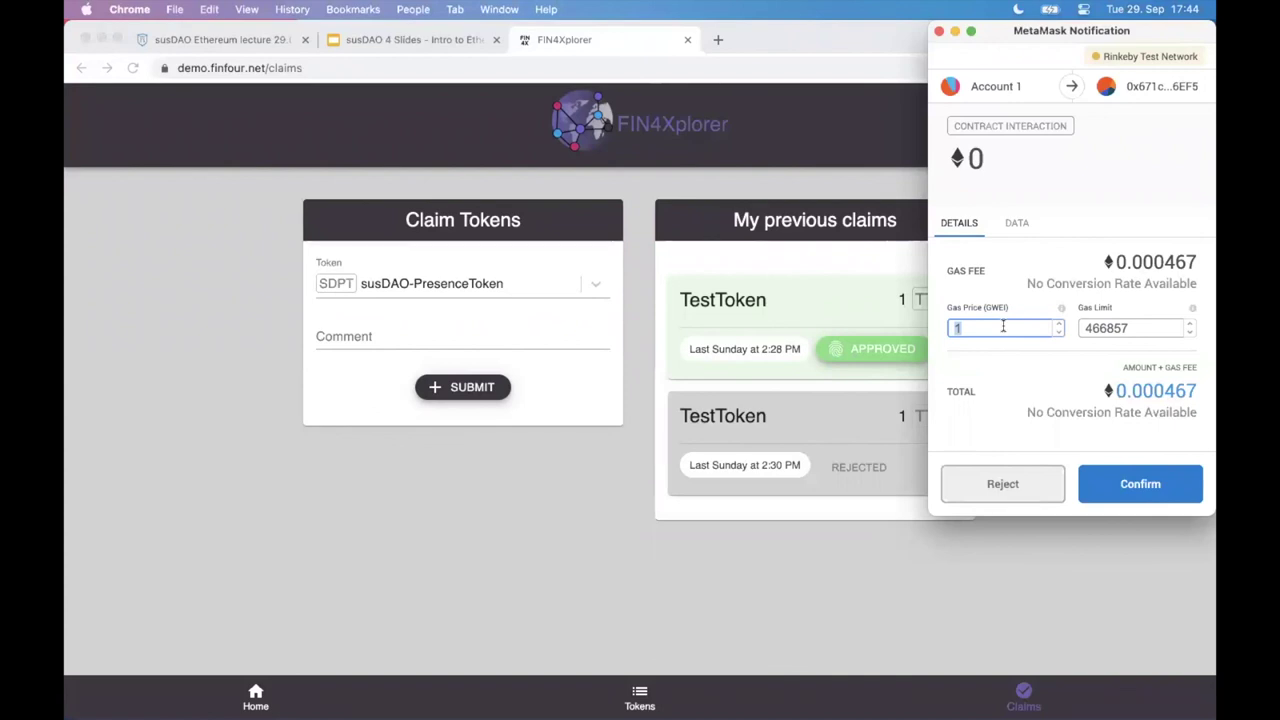
text(5)
click(1127, 484)
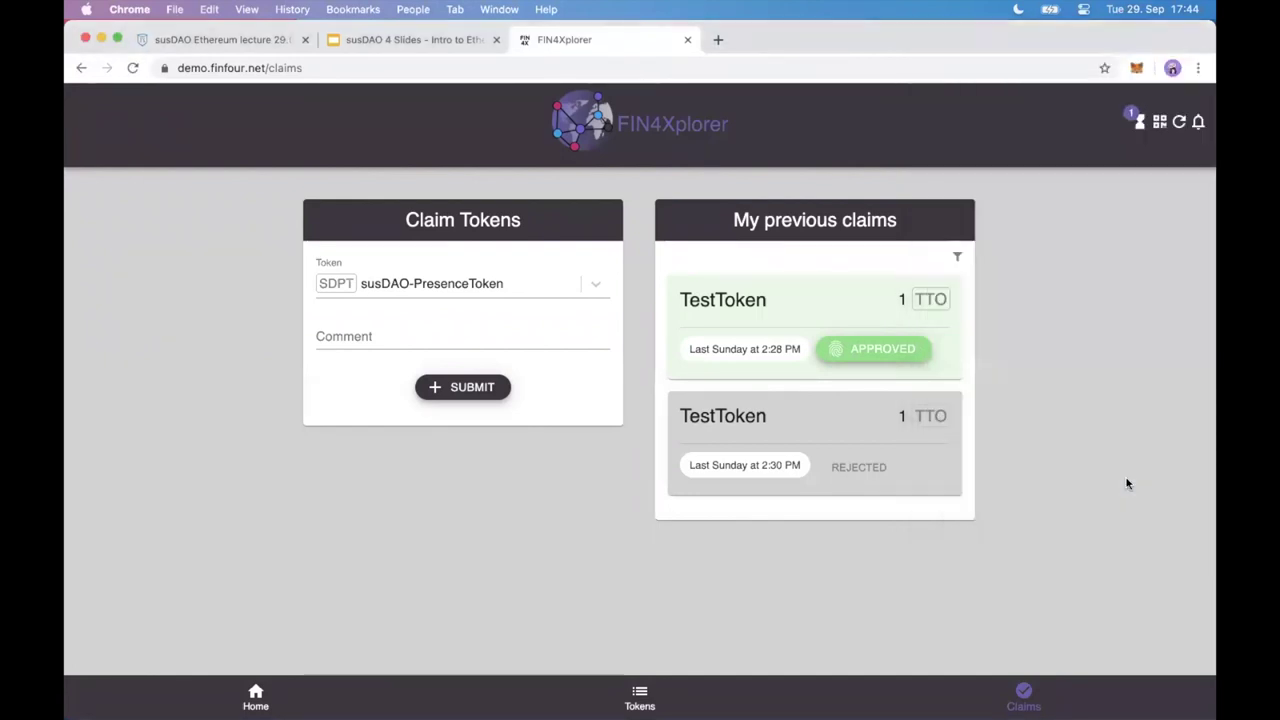
Check the pending transaction log, then open proof submission for the new SDPT claim.
click(1139, 122)
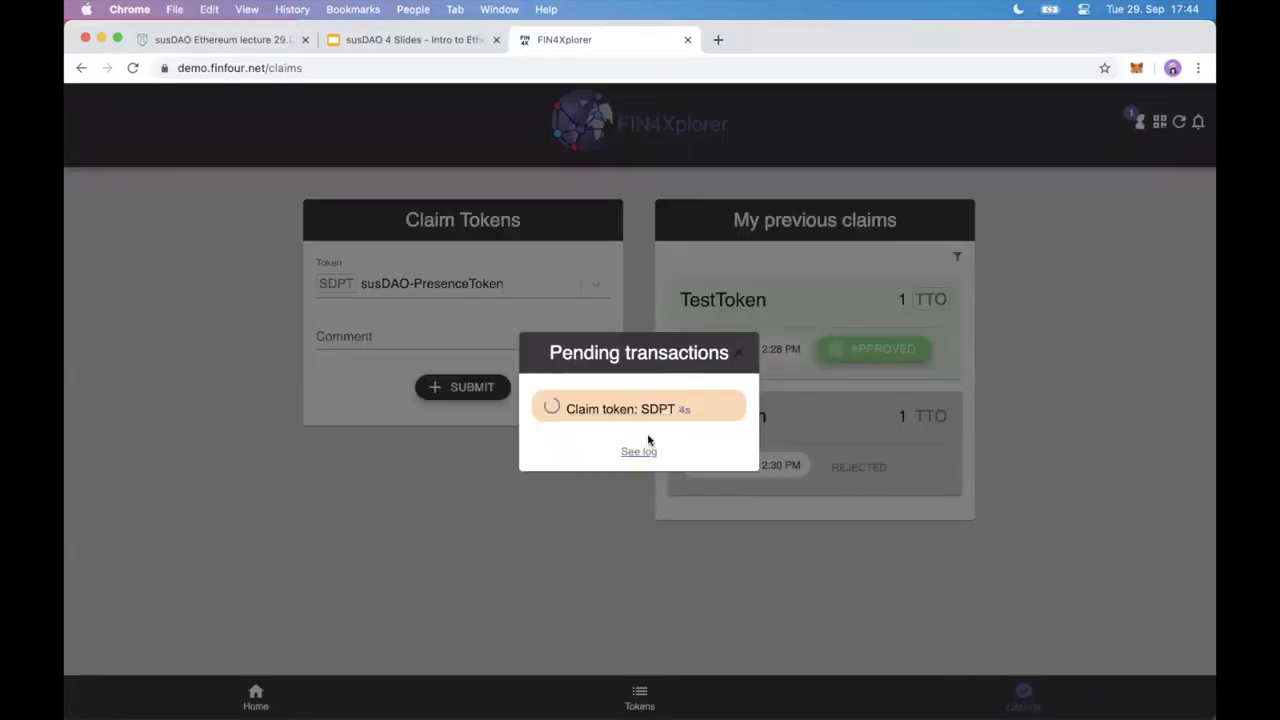
click(640, 451)
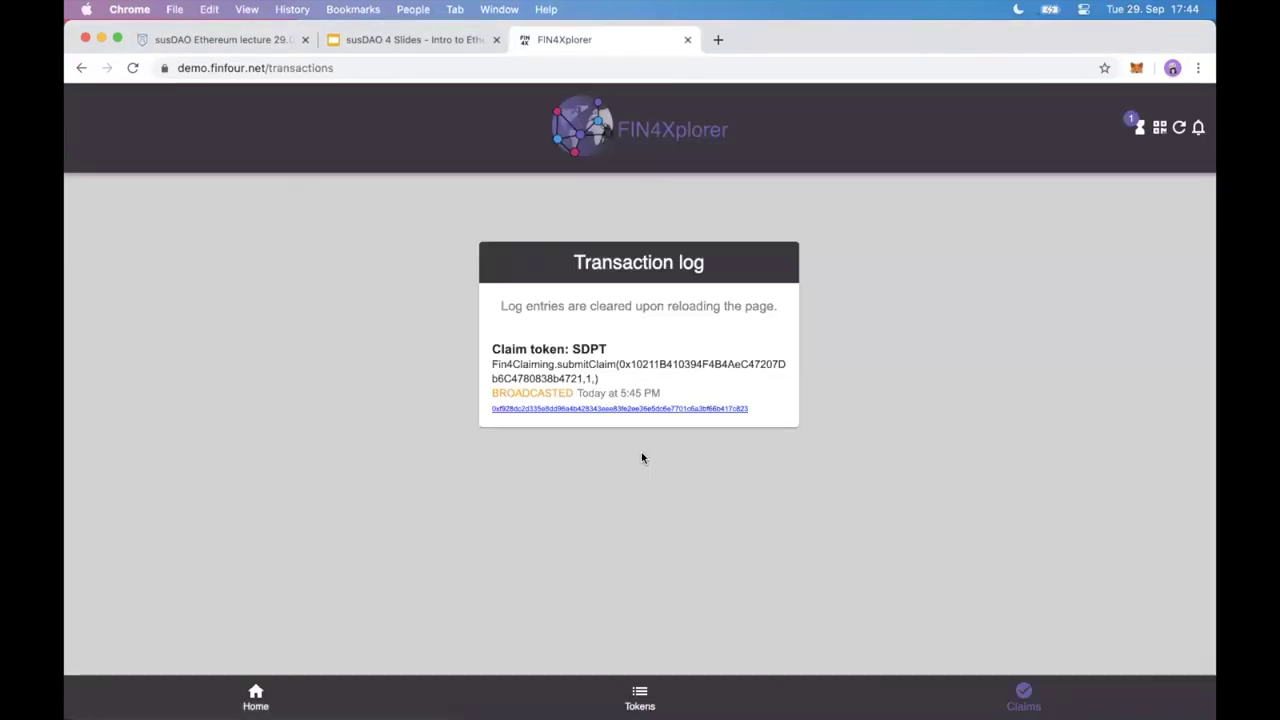
click(1032, 695)
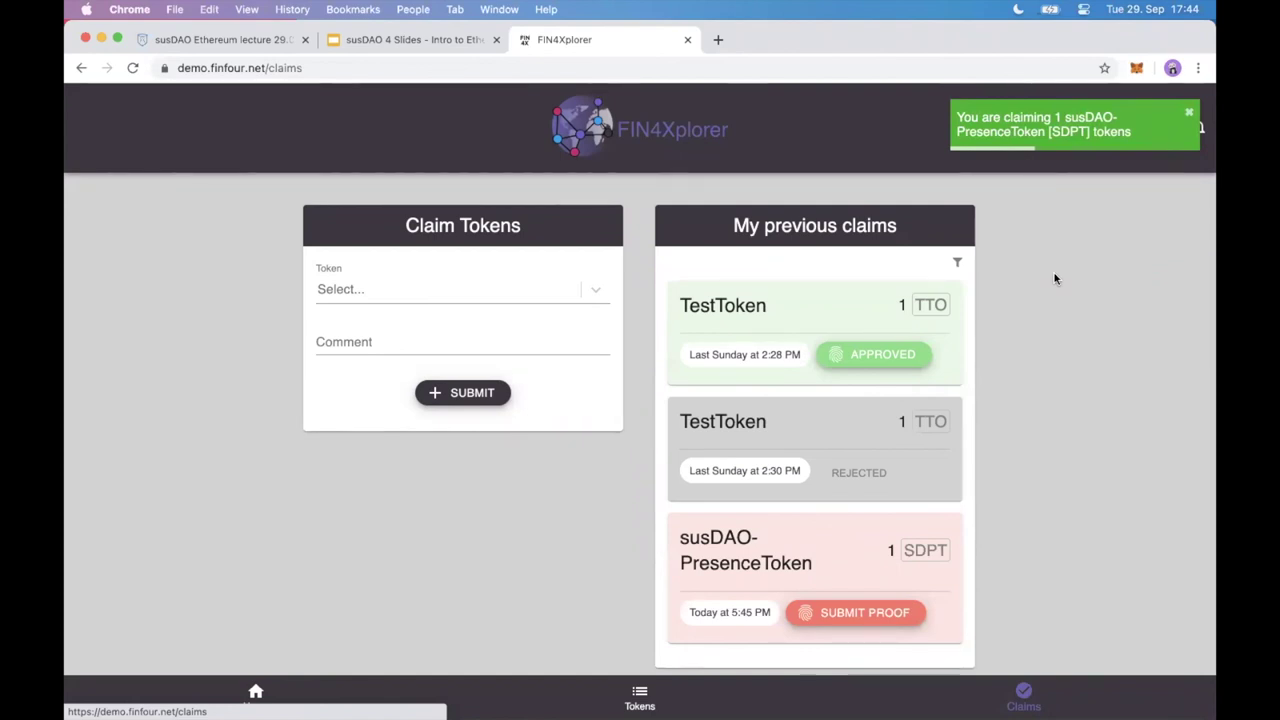
scroll(1054, 278, down, 2)
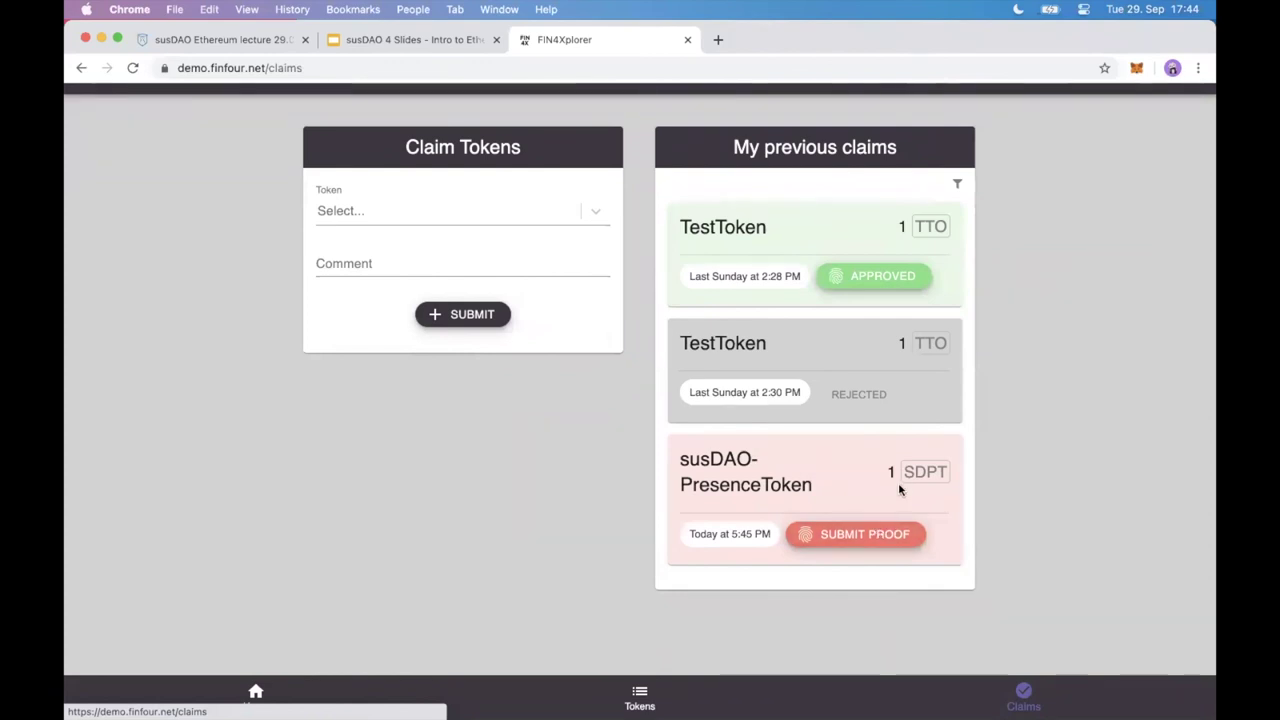
click(885, 533)
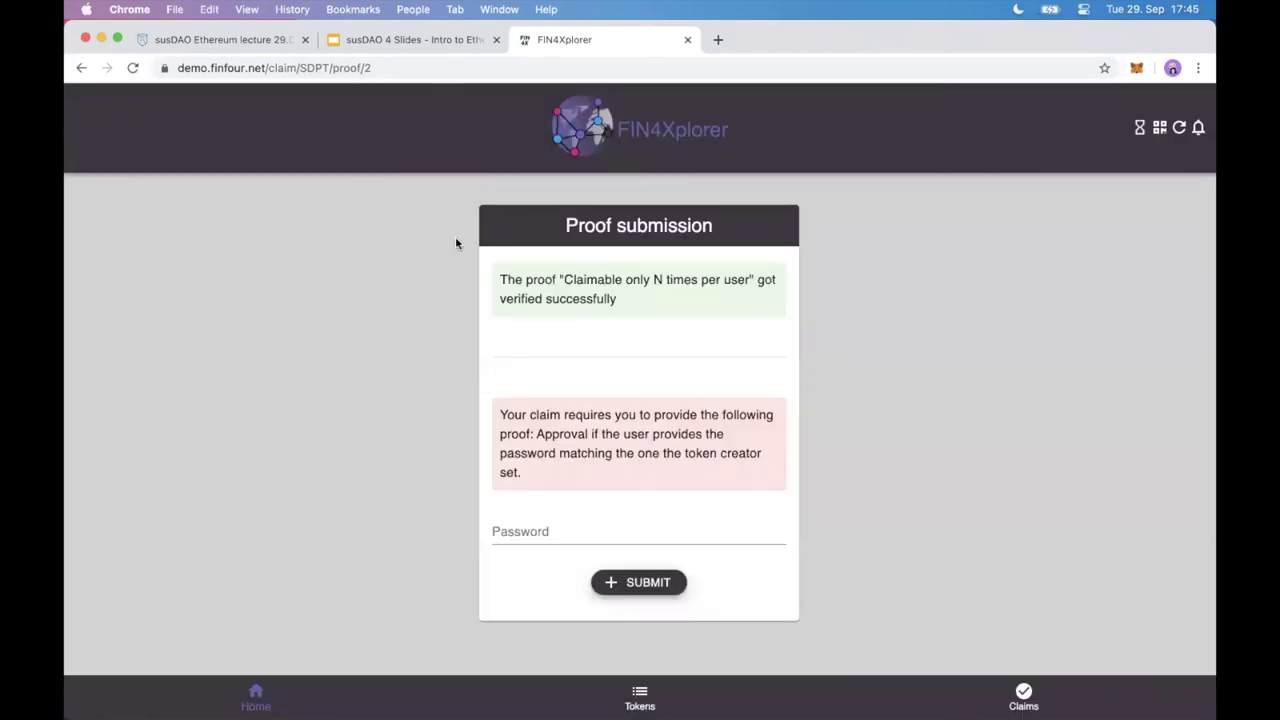
Enter the claim's password and submit it as proof.
mouse_move(625, 300)
mouse_down()
mouse_move(520, 281)
mouse_move(640, 313)
mouse_up()
click(517, 281)
click(640, 312)
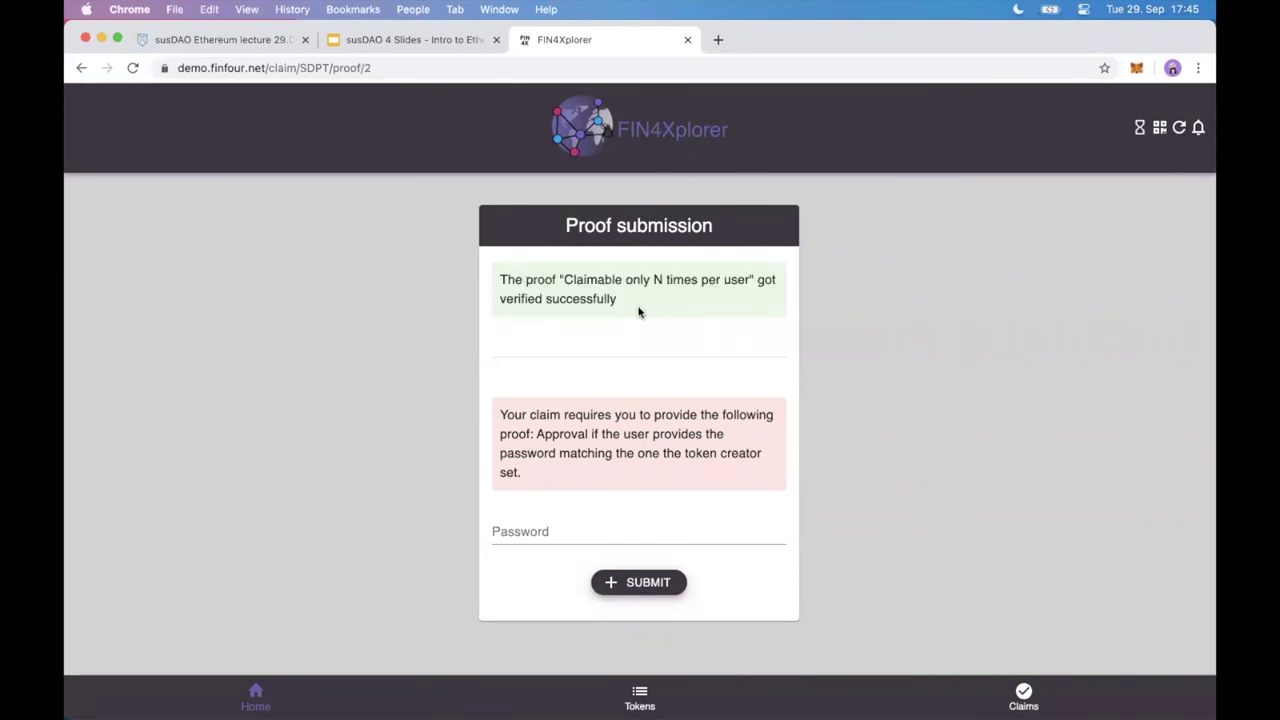
scroll(605, 377, down, 1)
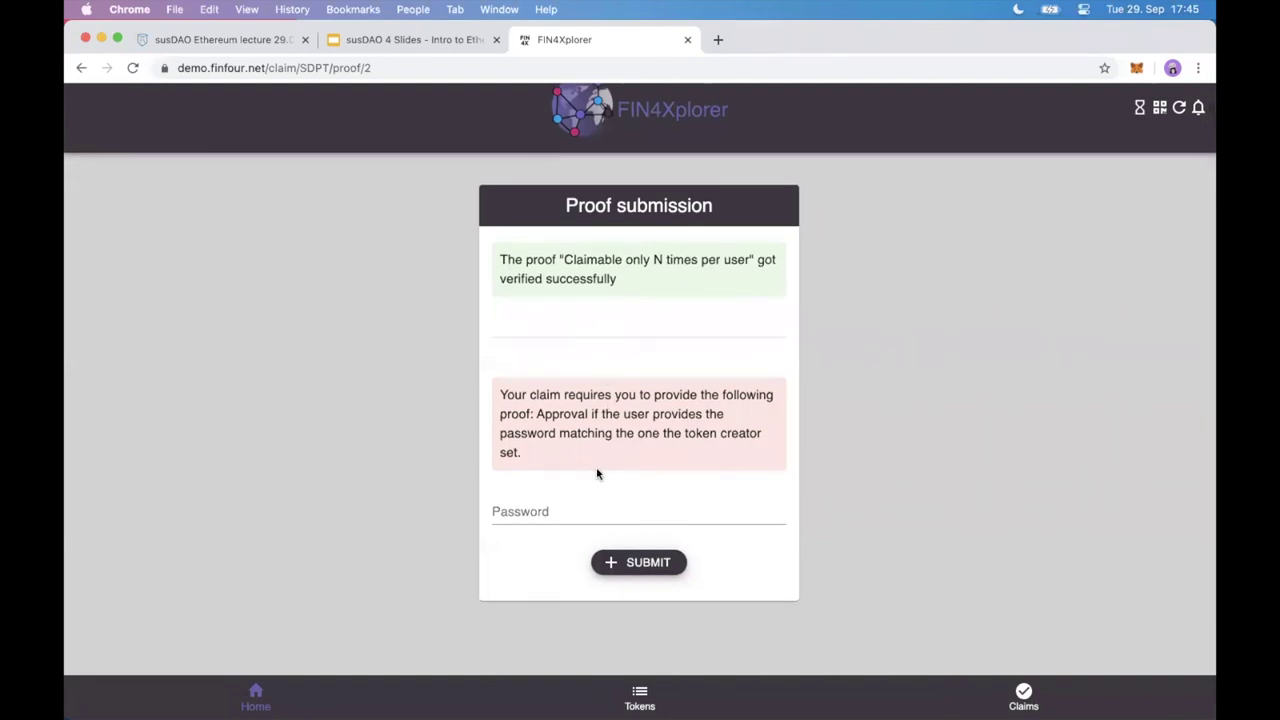
click(596, 506)
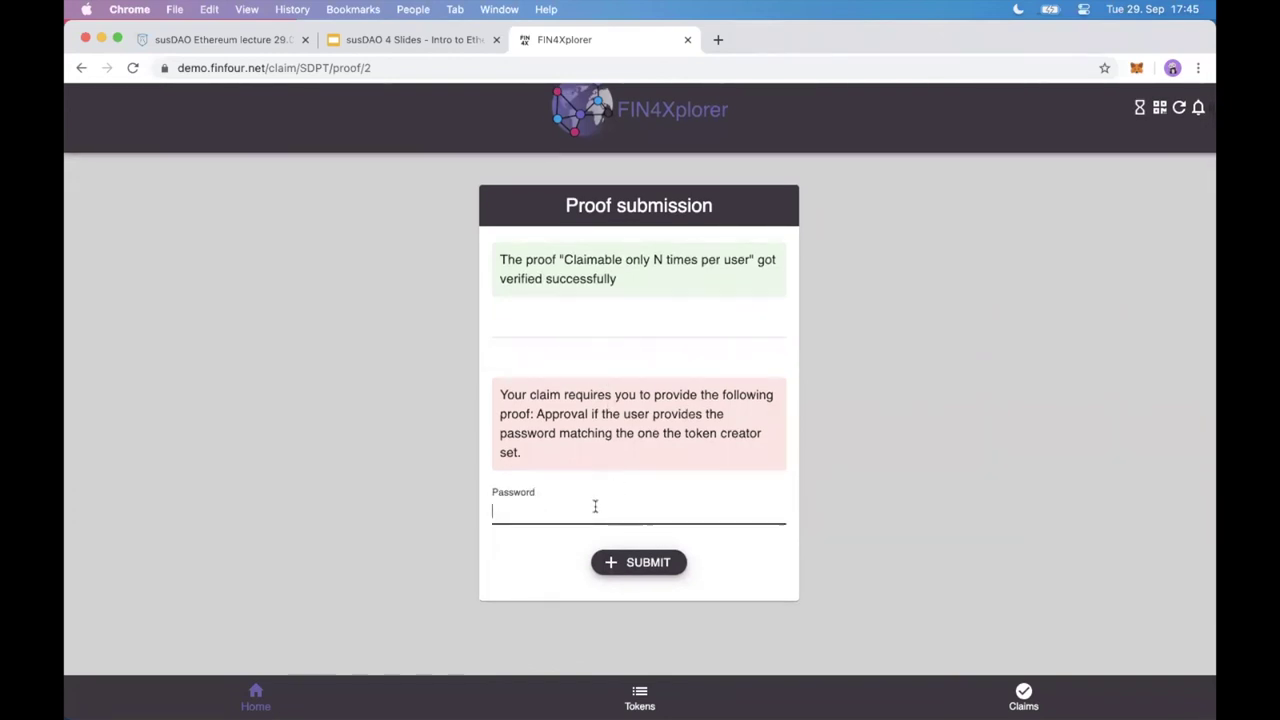
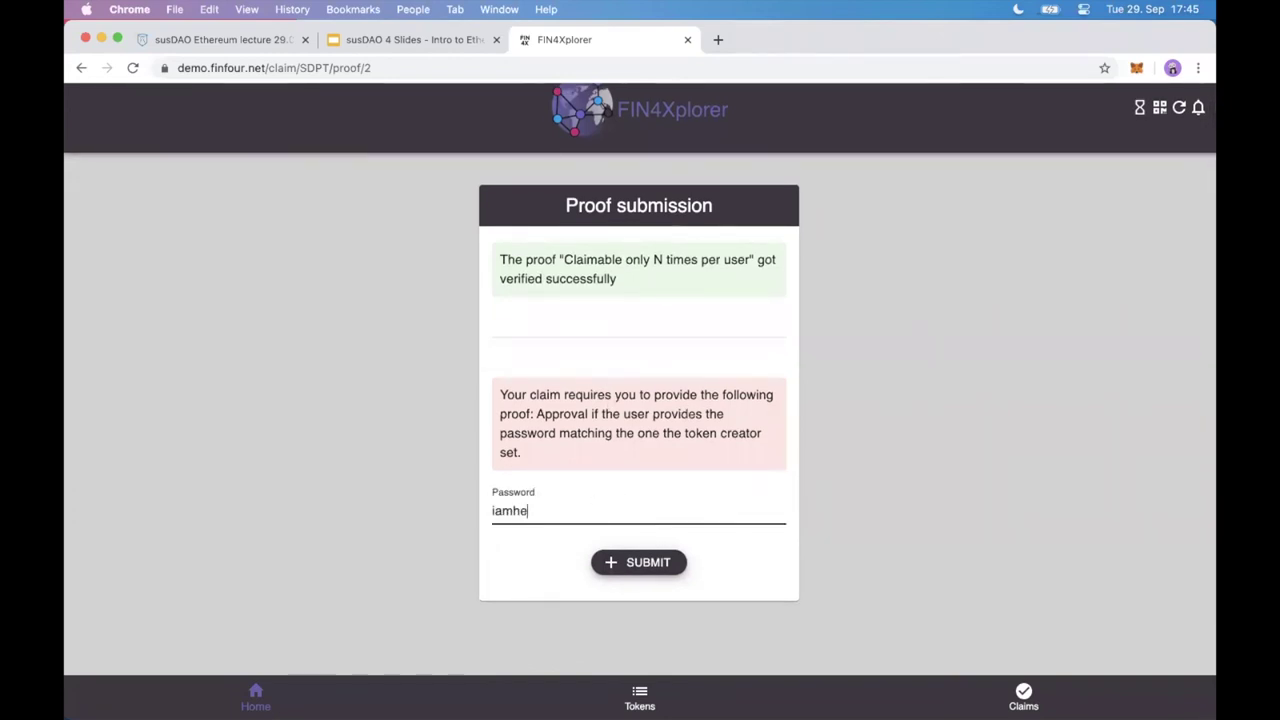
click(643, 564)
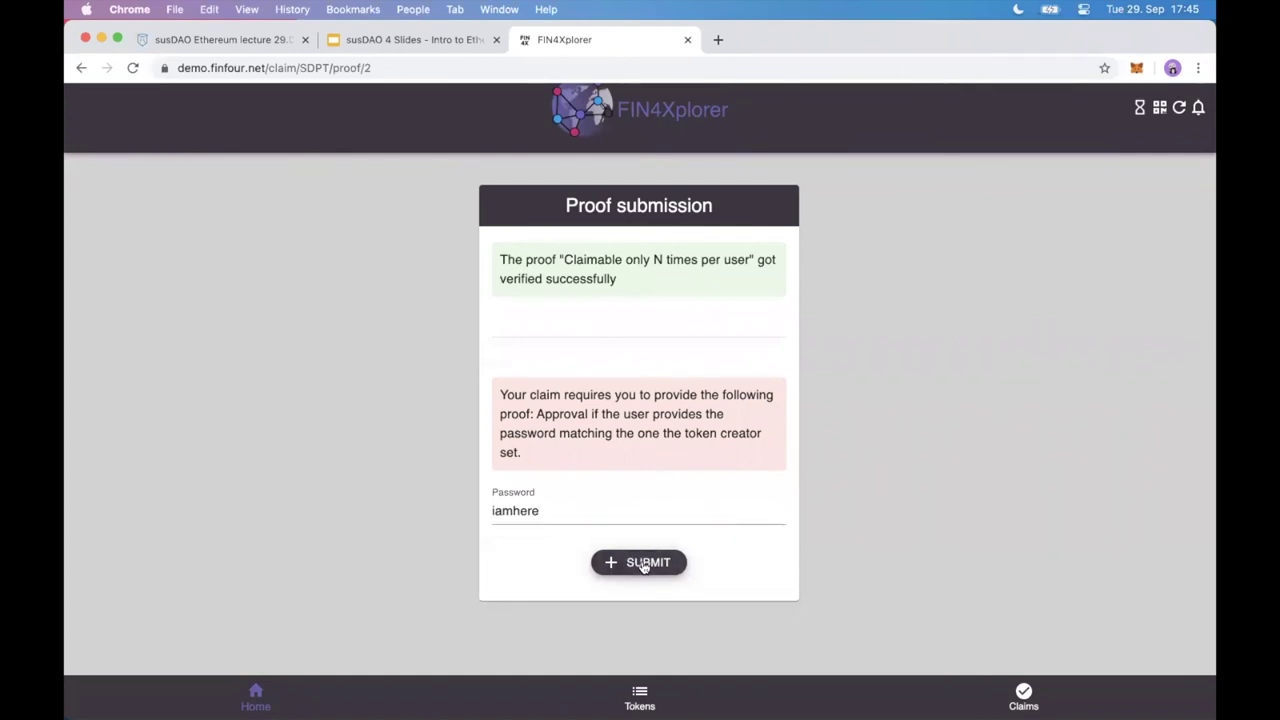
Confirm the proof transaction in MetaMask at 5 GWEI and check the approved claim.
double_click(1000, 330)
text(5)
click(1134, 484)
click(1134, 484)
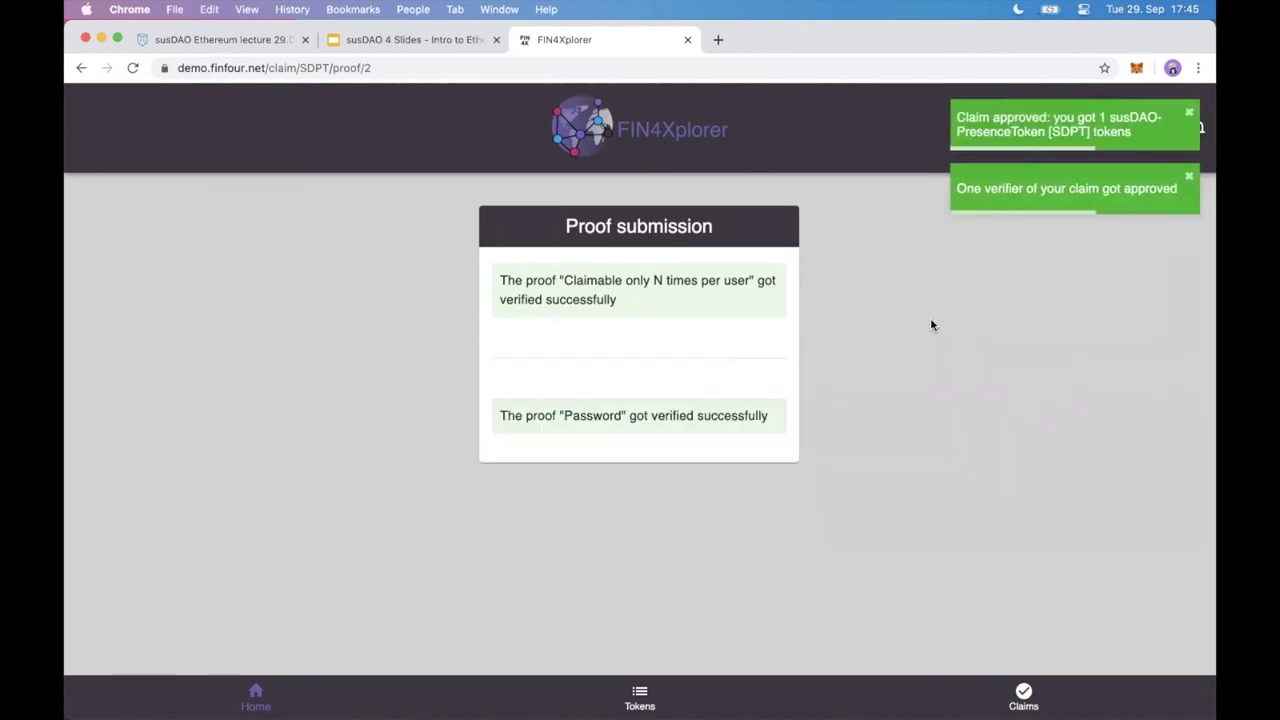
click(1035, 690)
scroll(950, 575, down, 1)
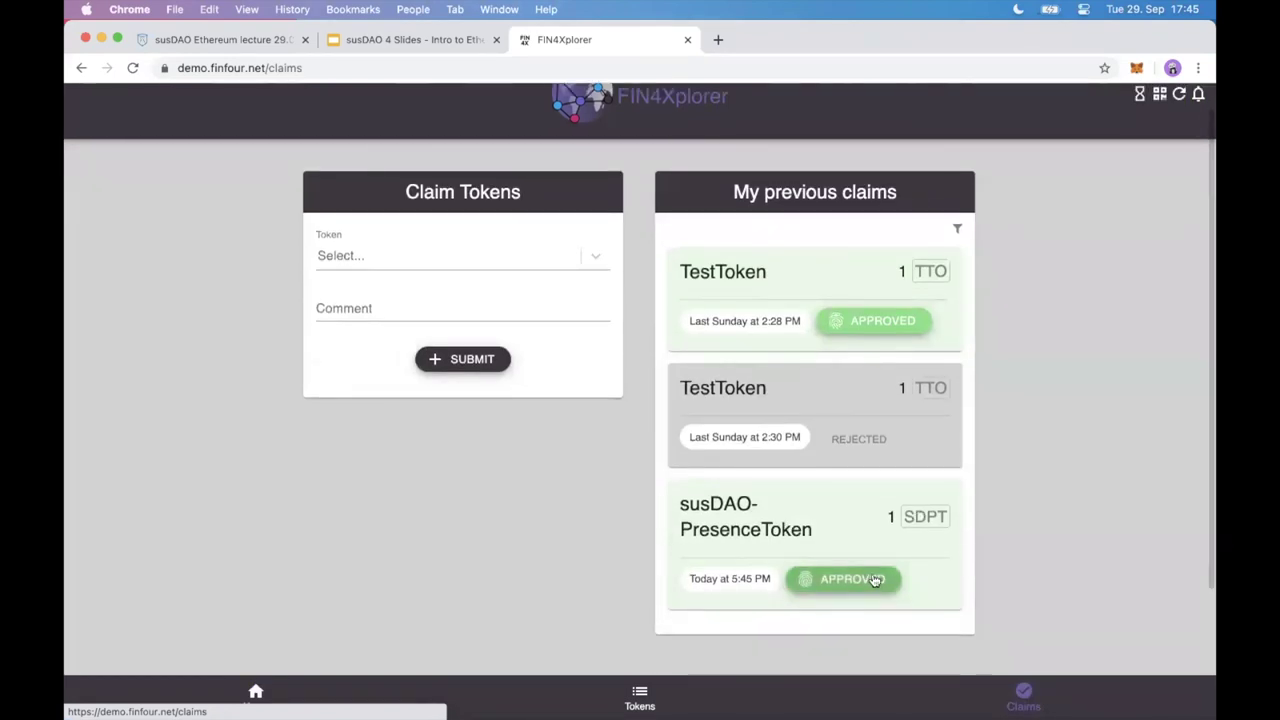
Open susDAO-PresenceToken from the wallet and view its contract on Rinkeby Etherscan.
click(255, 692)
scroll(351, 414, down, 1)
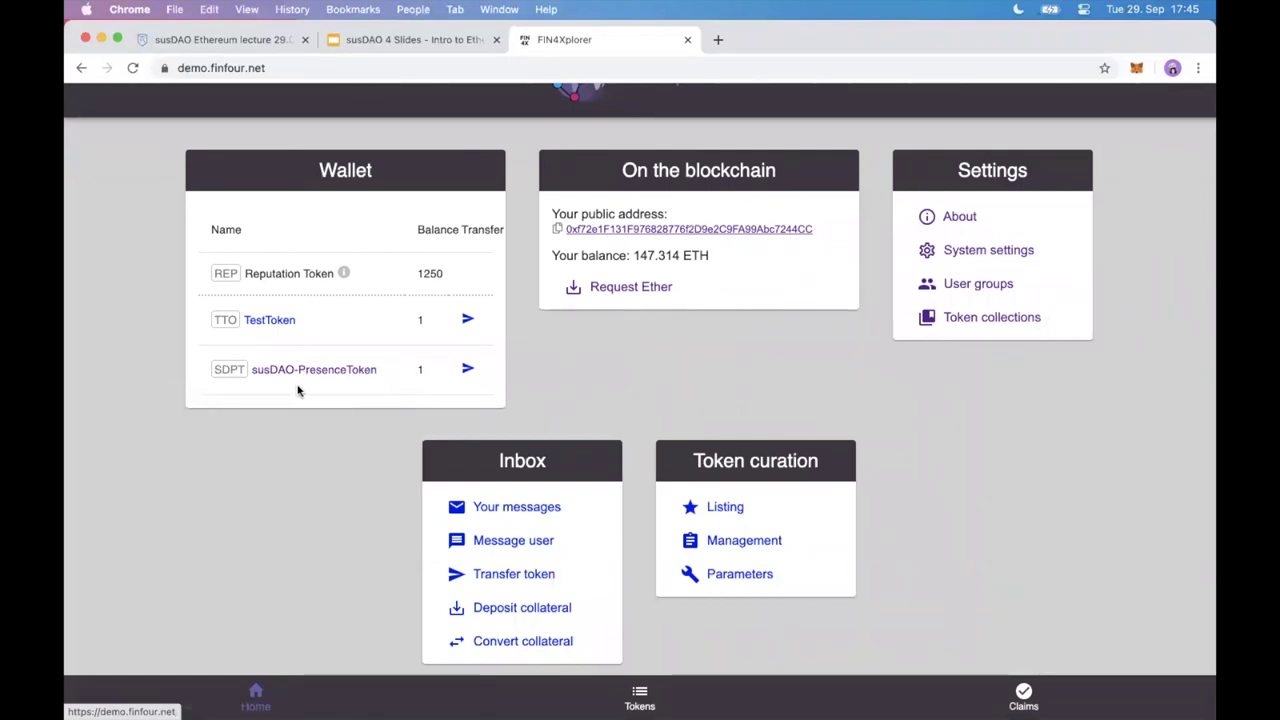
mouse_move(365, 376)
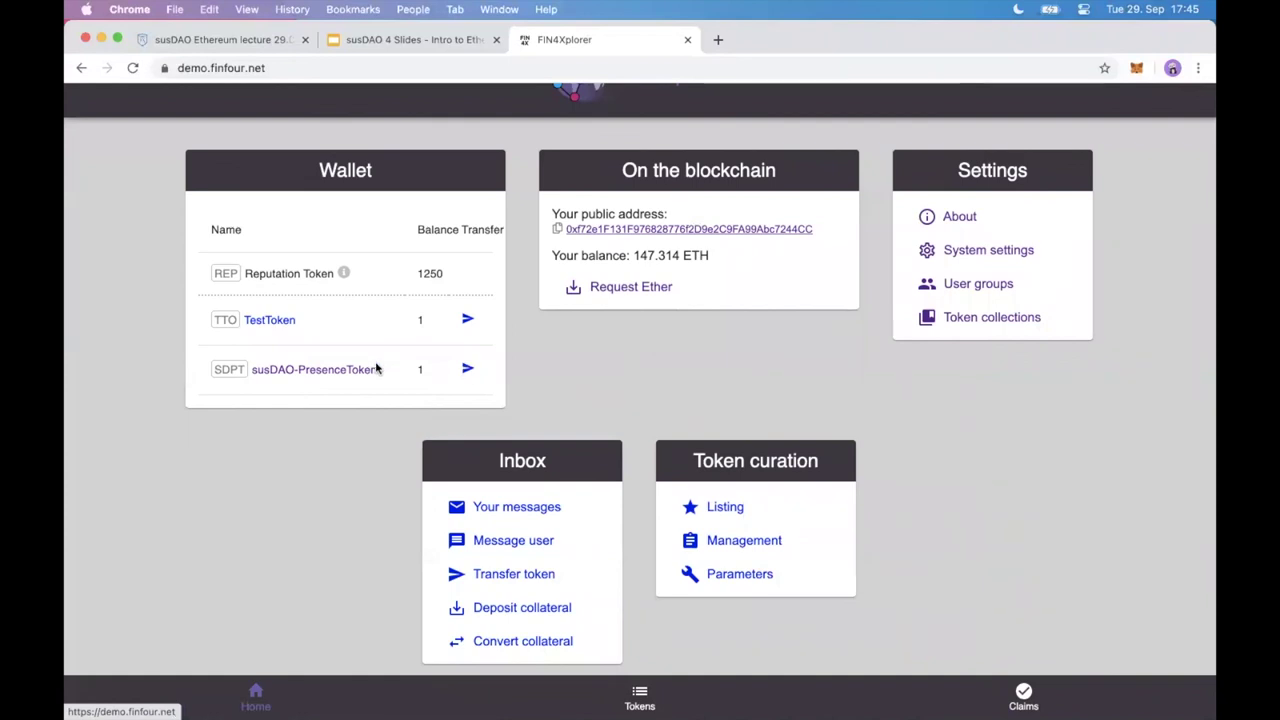
click(342, 375)
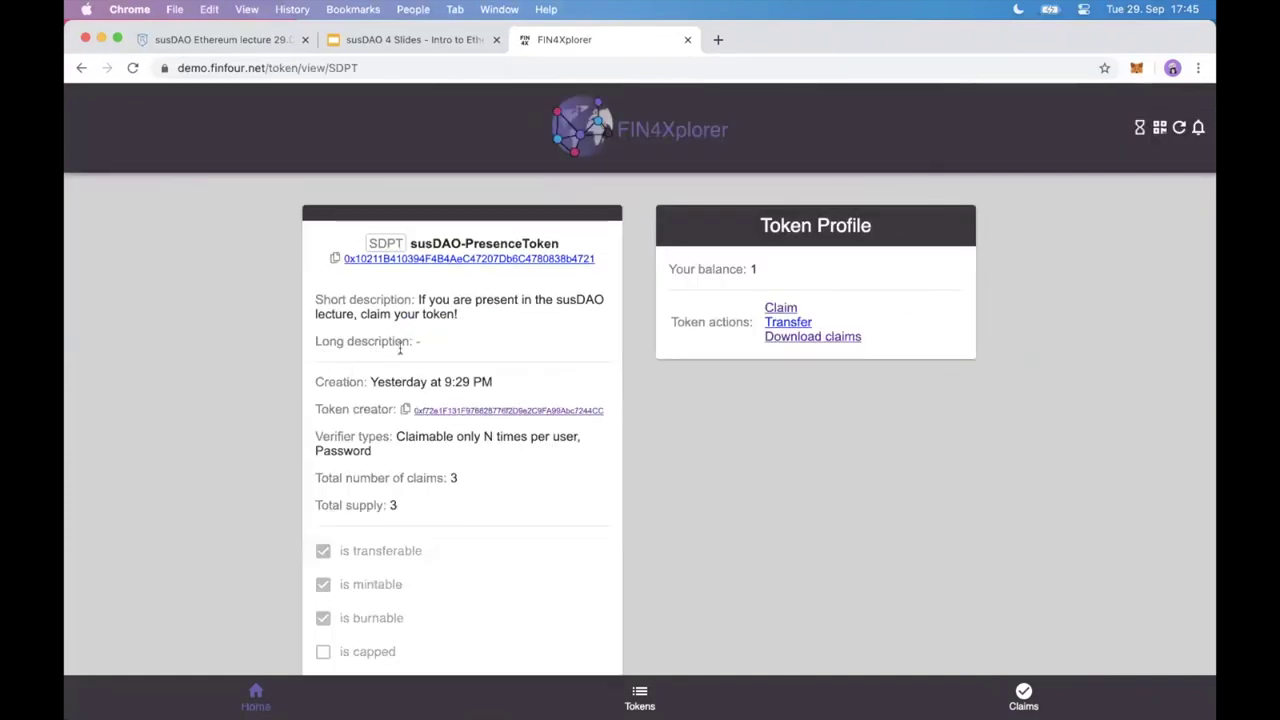
scroll(471, 274, down, 2)
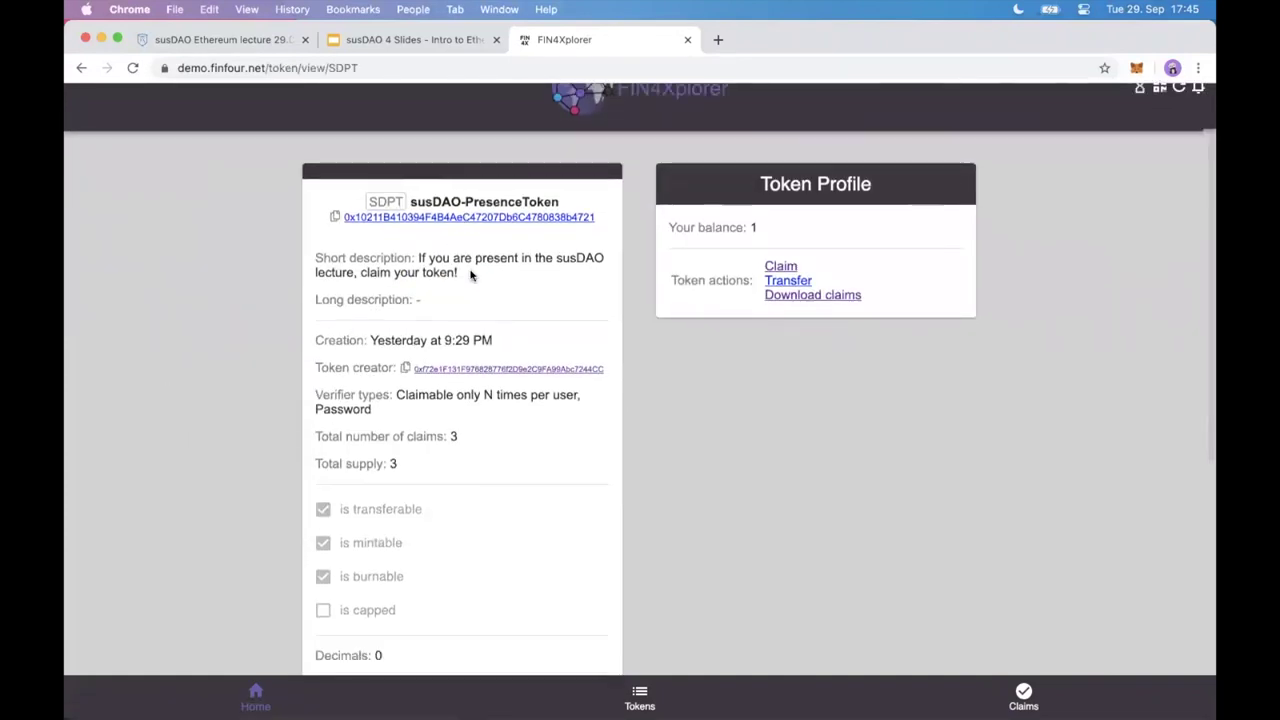
scroll(471, 274, up, 1)
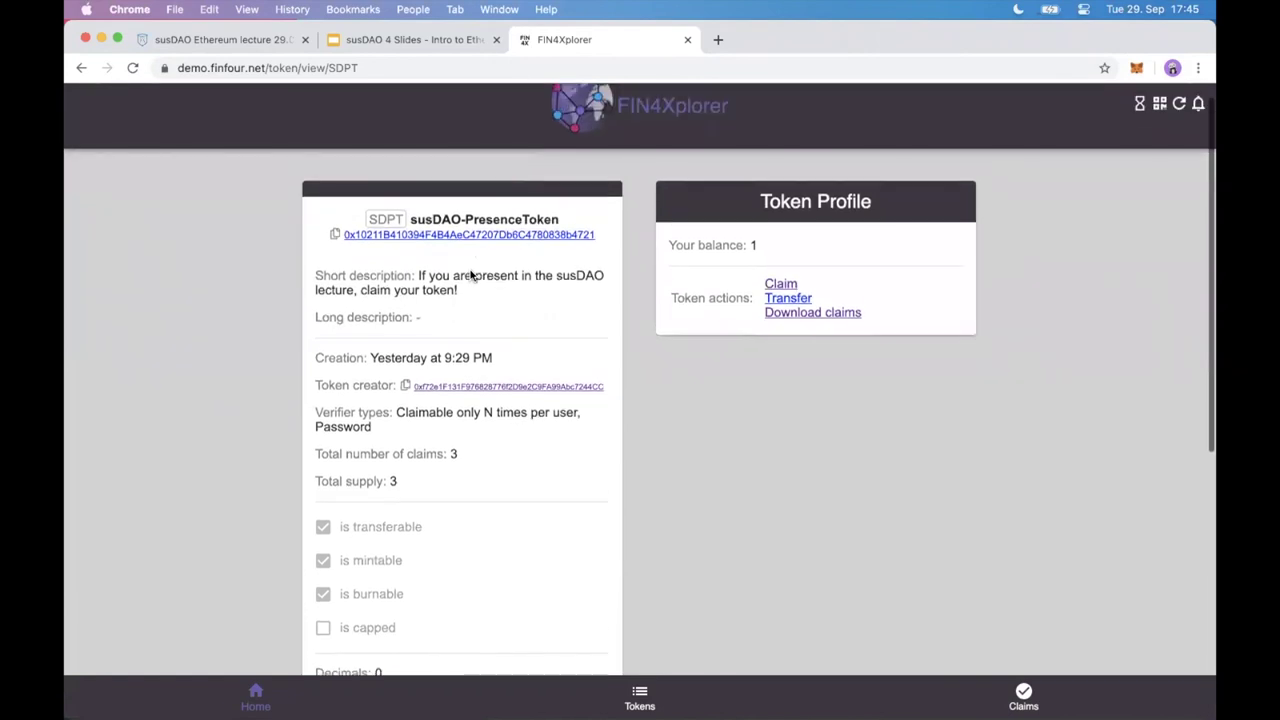
super+click(516, 232)
click(785, 39)
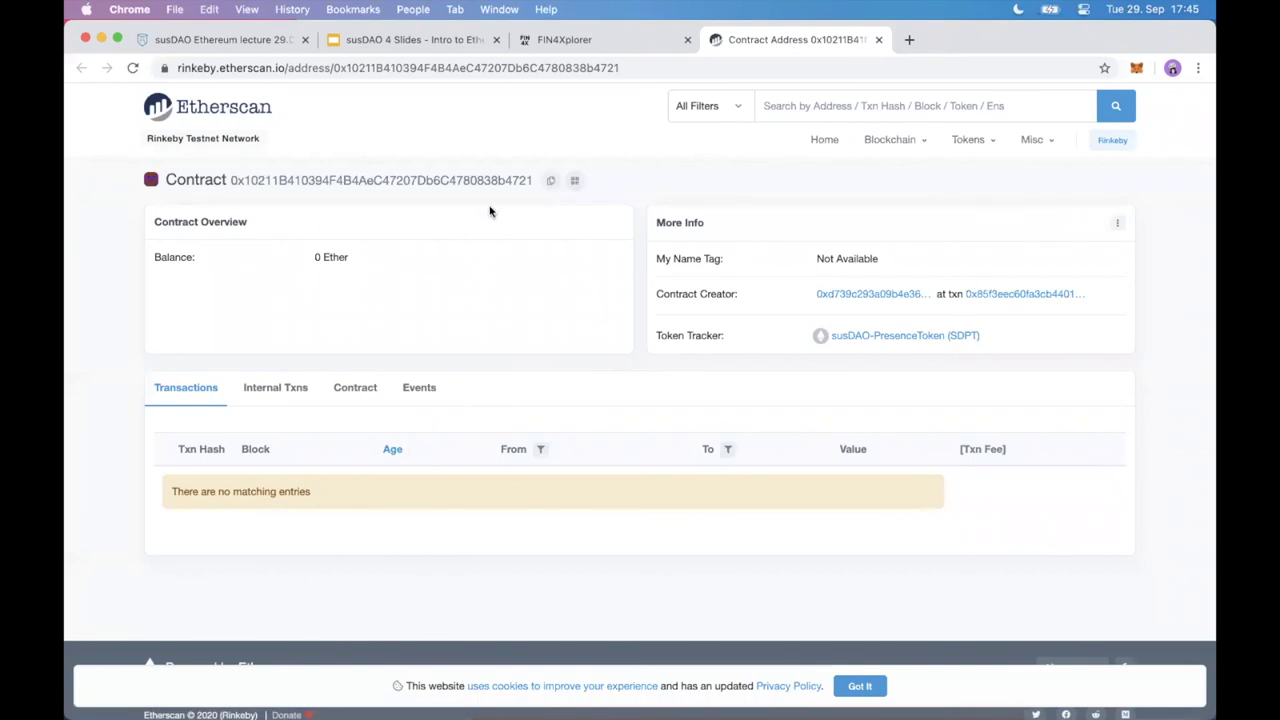
Check the SDPT token tracker on Etherscan: 3 SDPT supply, 4 holders, 4 transfers.
click(872, 339)
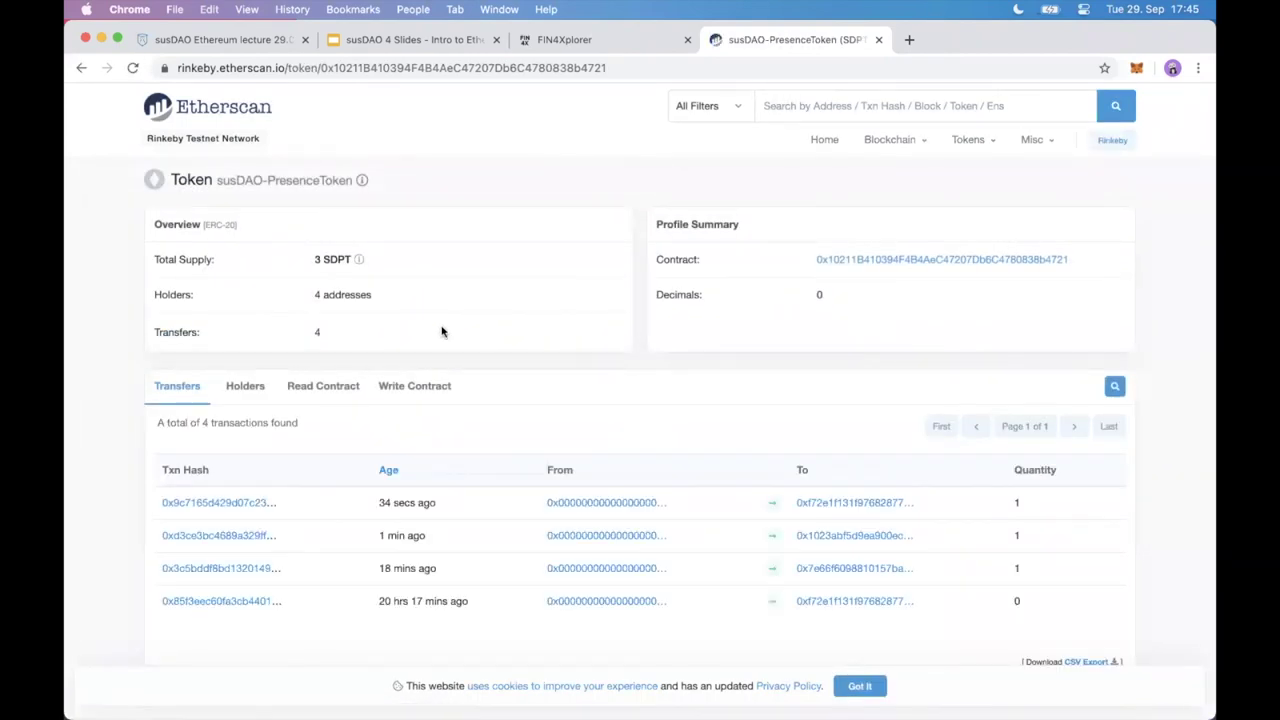
drag(319, 332, 312, 297)
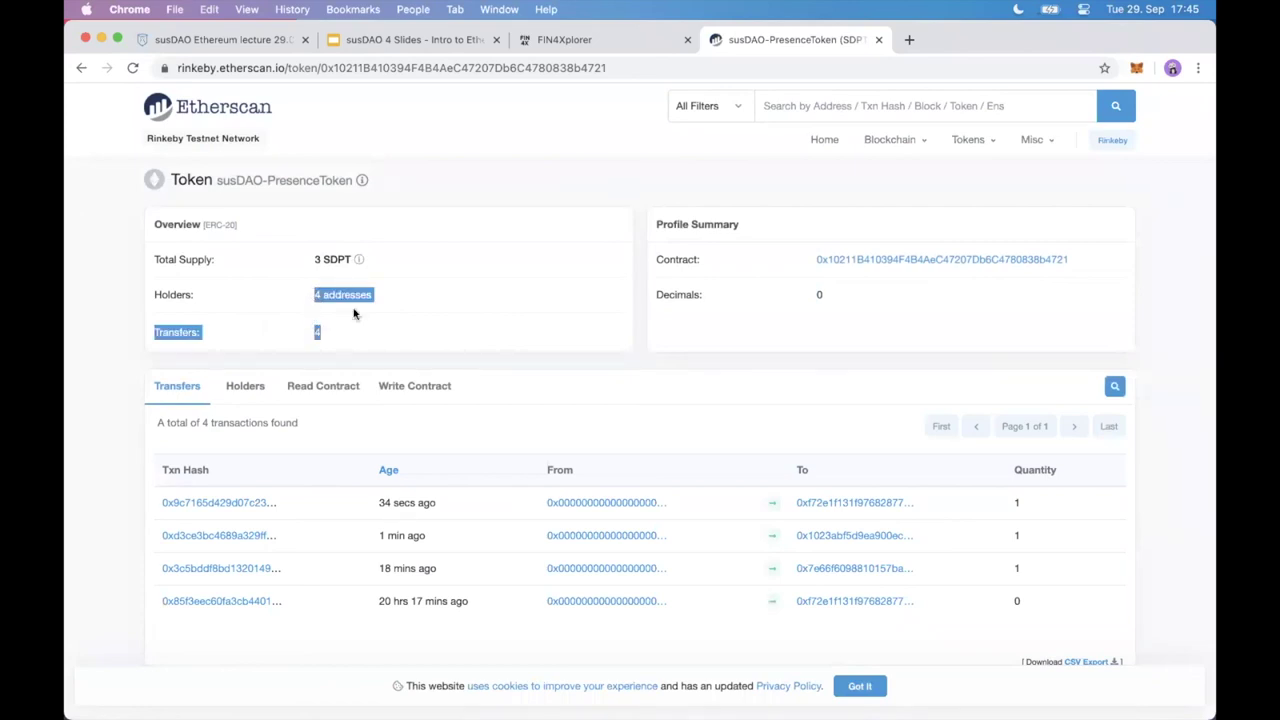
click(353, 314)
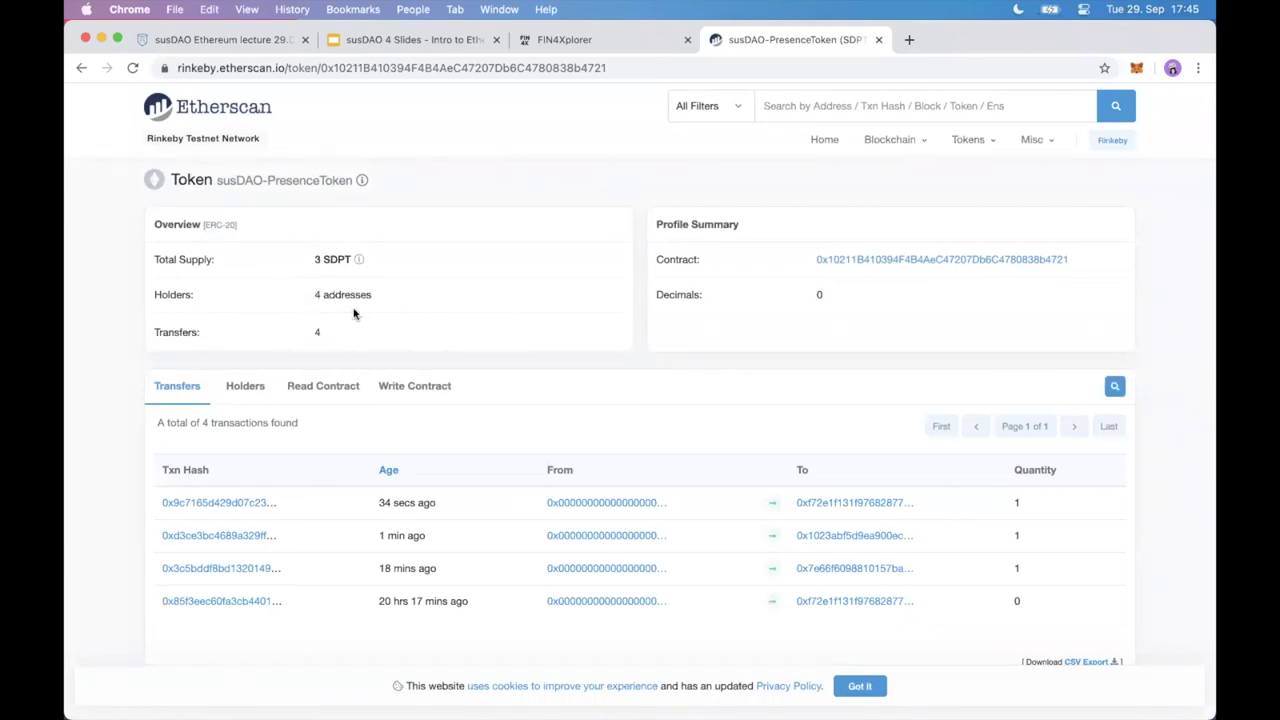
drag(975, 40, 986, 106)
click(612, 108)
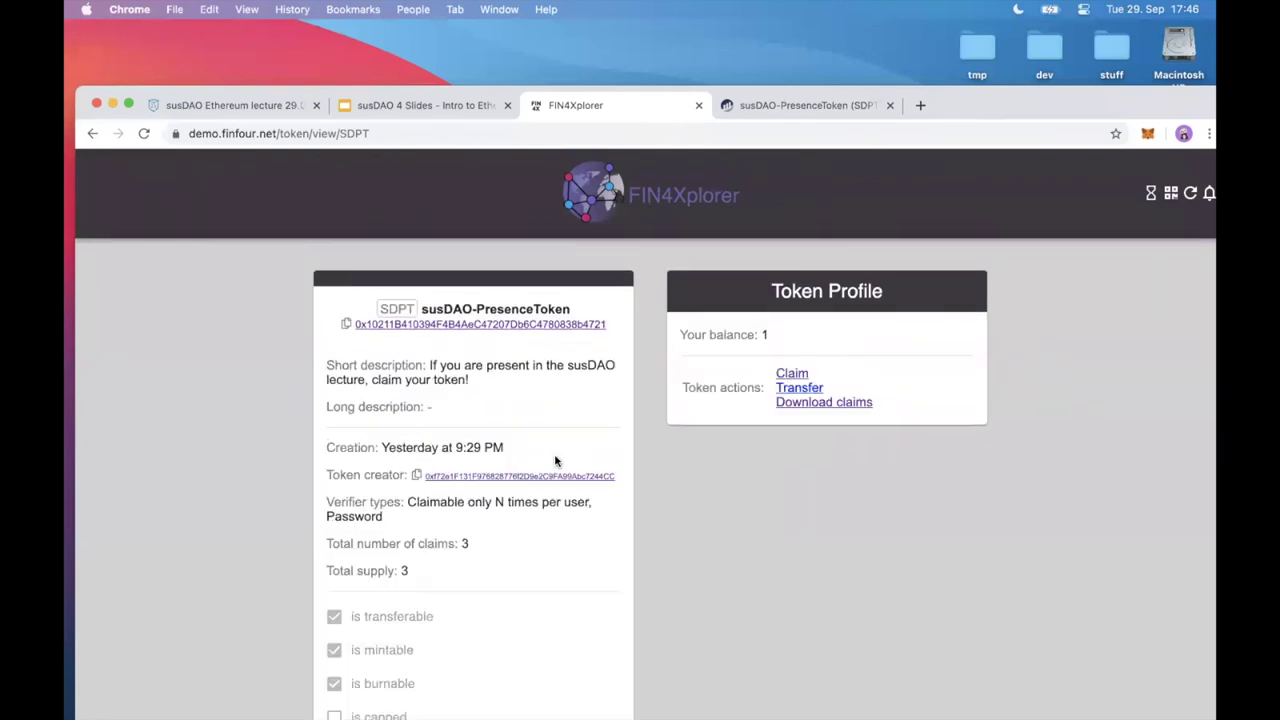
Review the SDPT token page showing balance 1, 3 total claims and total supply 3.
scroll(556, 461, down, 5)
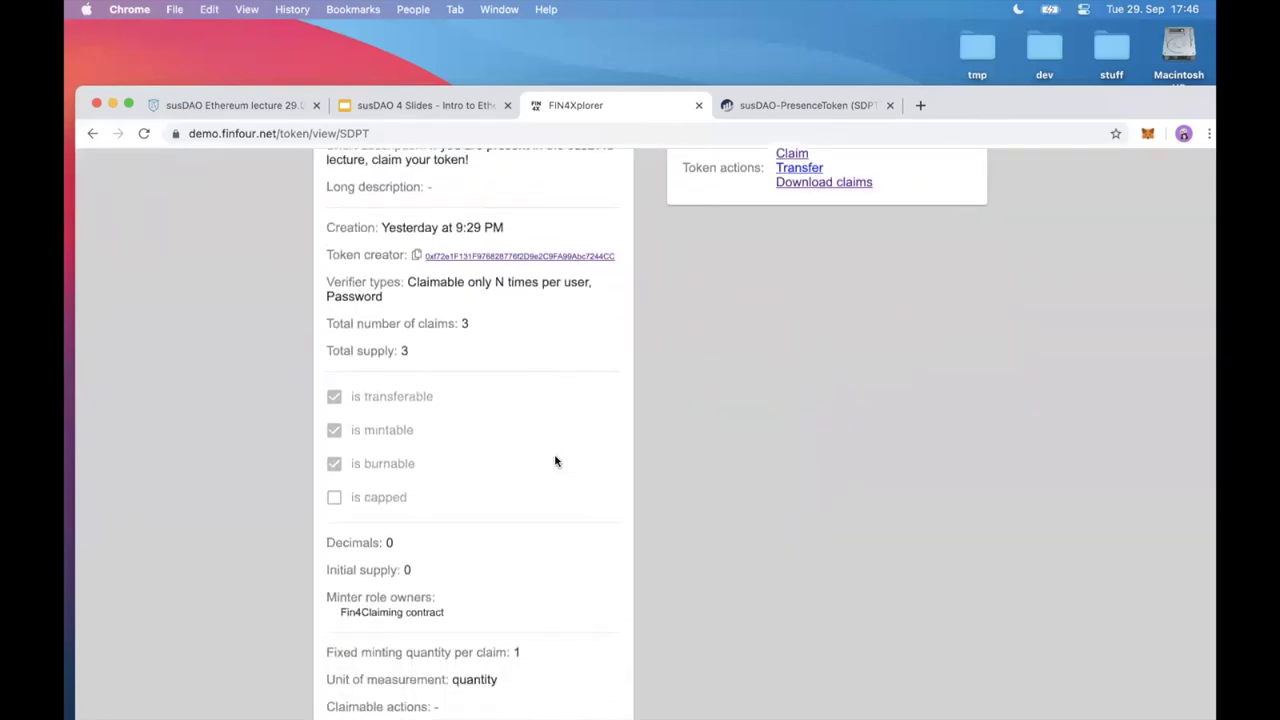
drag(951, 97, 953, 58)
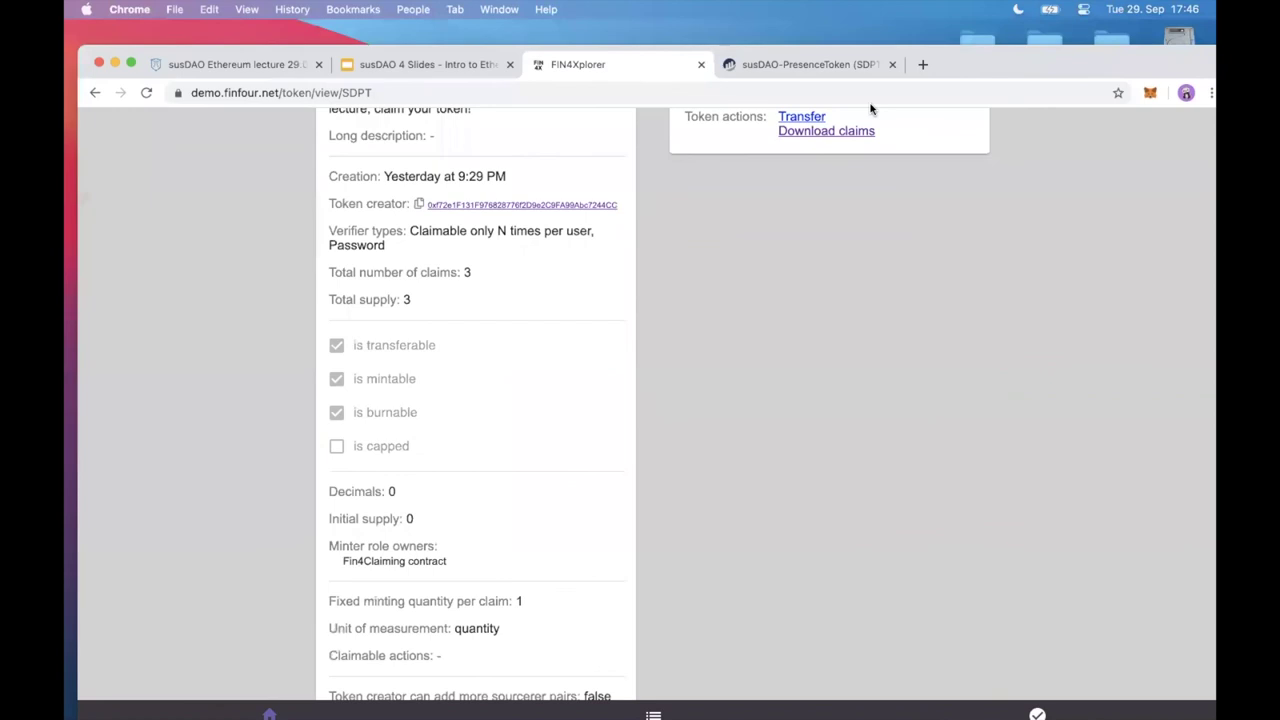
scroll(870, 108, down, 2)
scroll(870, 108, up, 3)
drag(330, 333, 455, 333)
click(496, 334)
scroll(496, 334, up, 4)
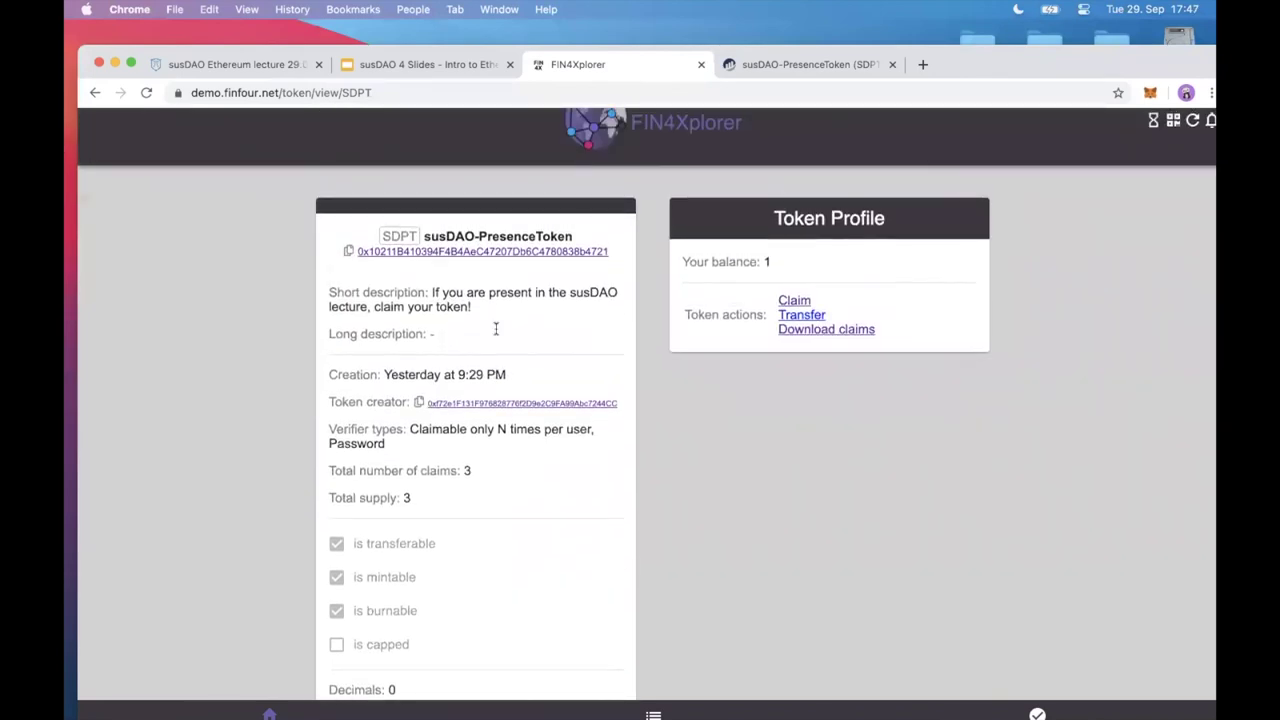
scroll(495, 330, down, 1)
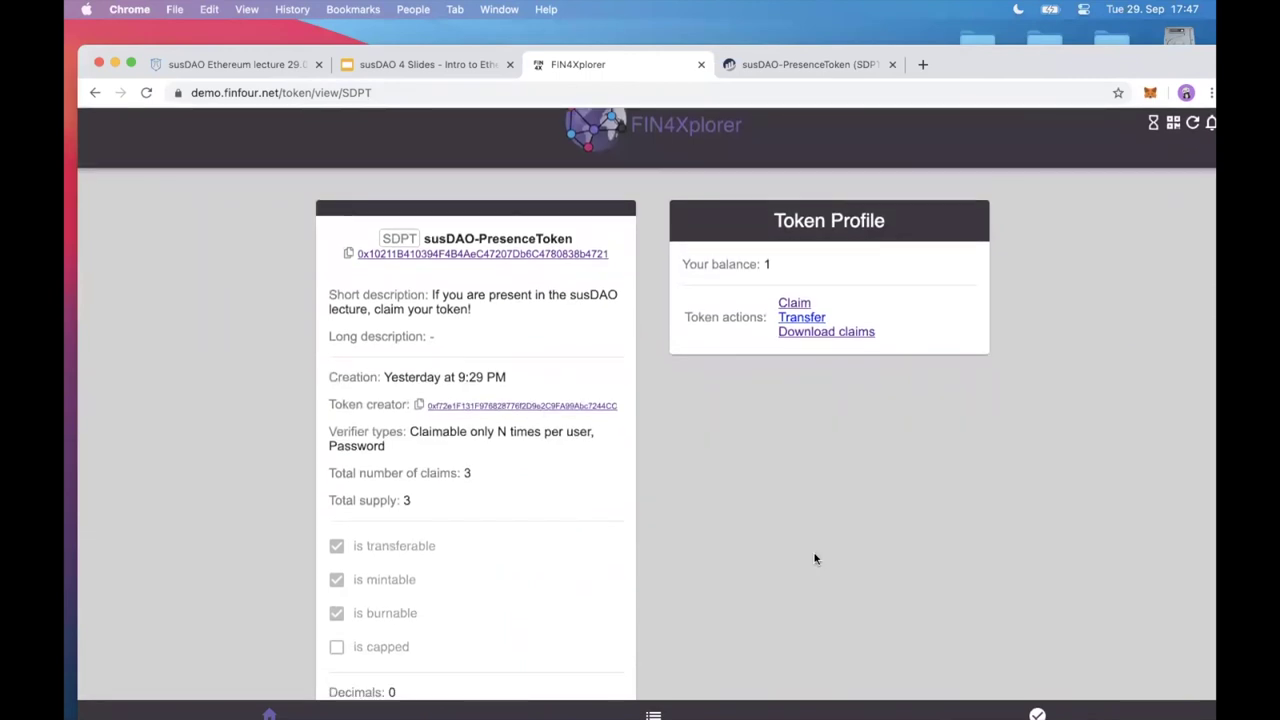
drag(963, 62, 949, 38)
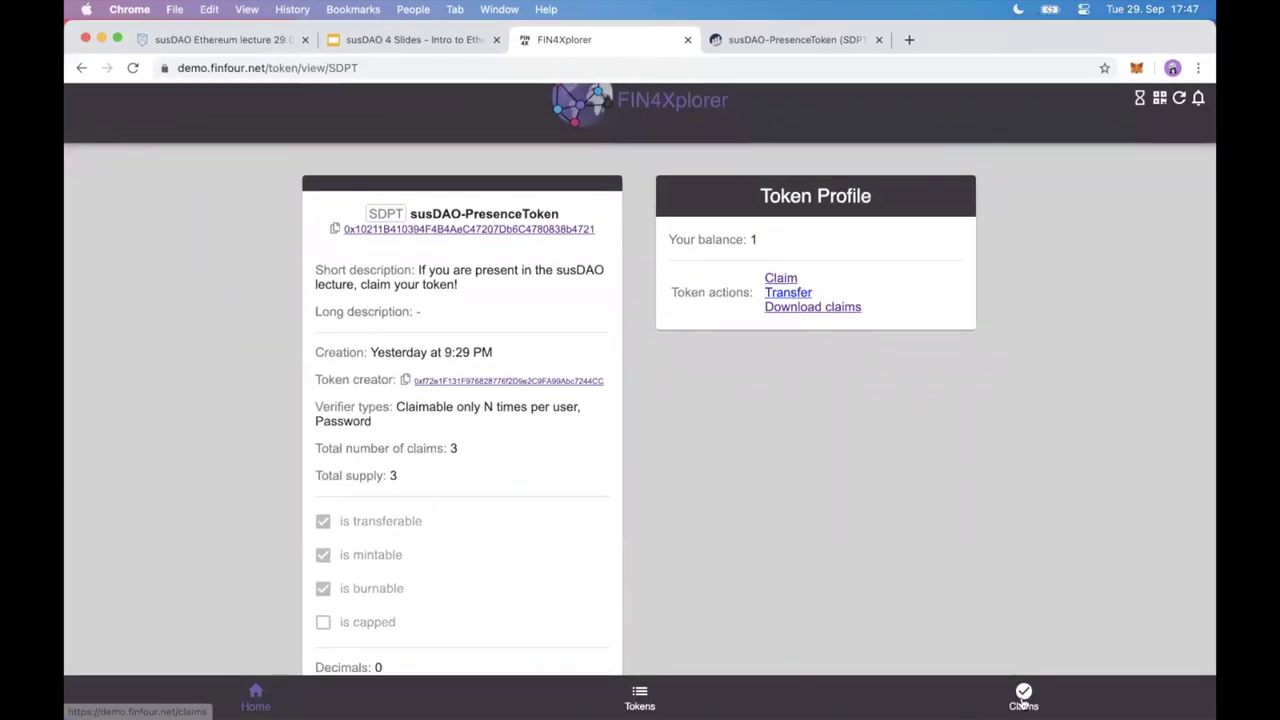
click(1023, 694)
Submit a second susDAO-PresenceToken claim and confirm its transaction.
click(492, 268)
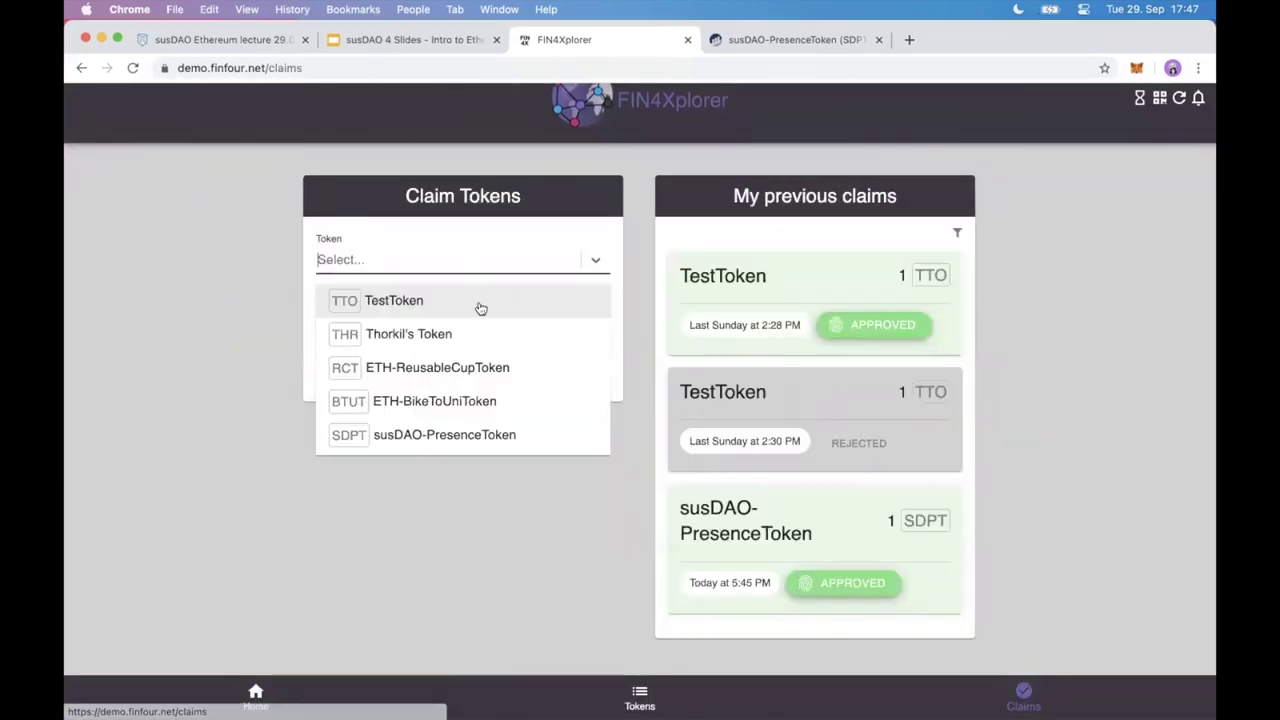
click(475, 434)
click(483, 365)
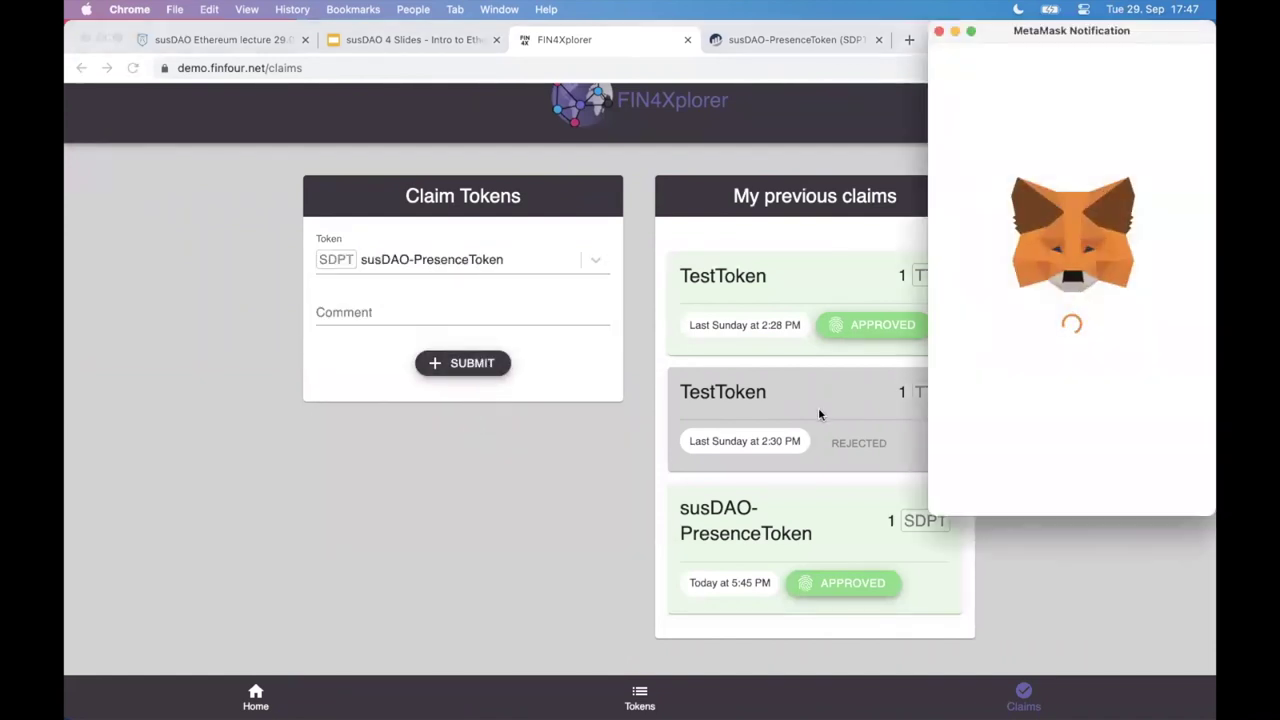
drag(1022, 333, 935, 330)
click(1123, 482)
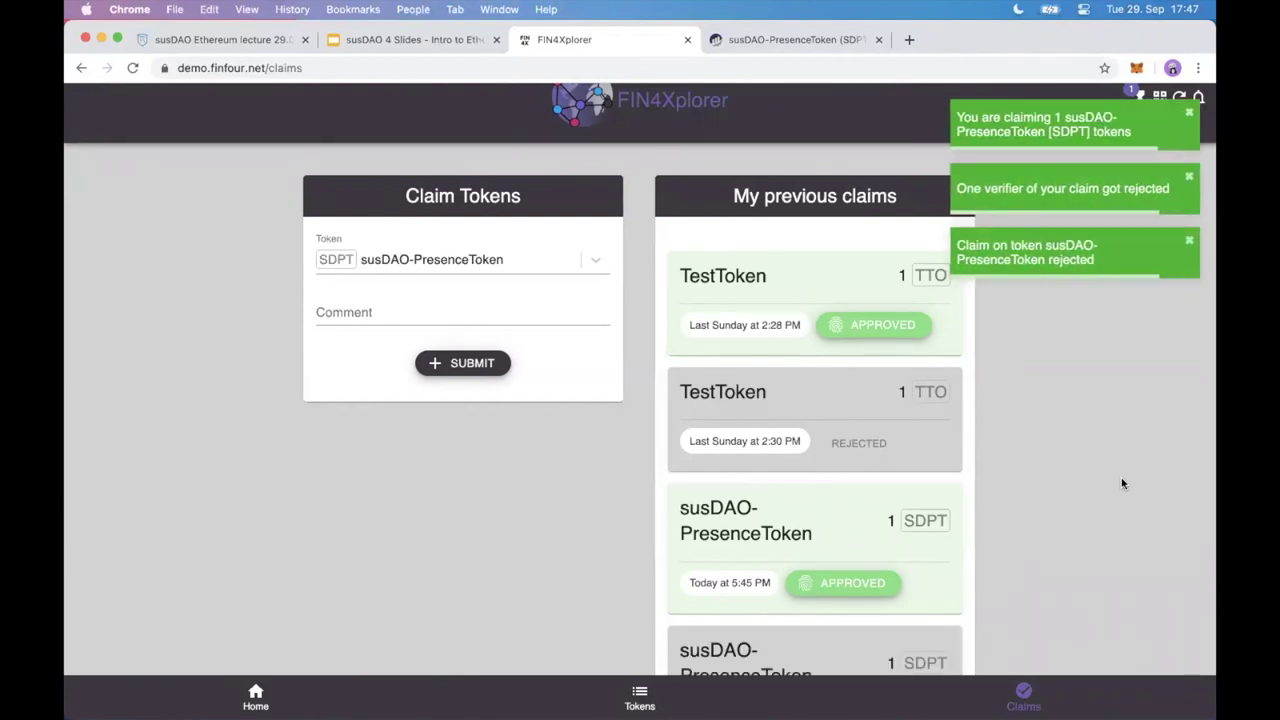
Read the rejected claim's one-claim-limit reason, then go to the tokens overview.
scroll(1122, 483, down, 4)
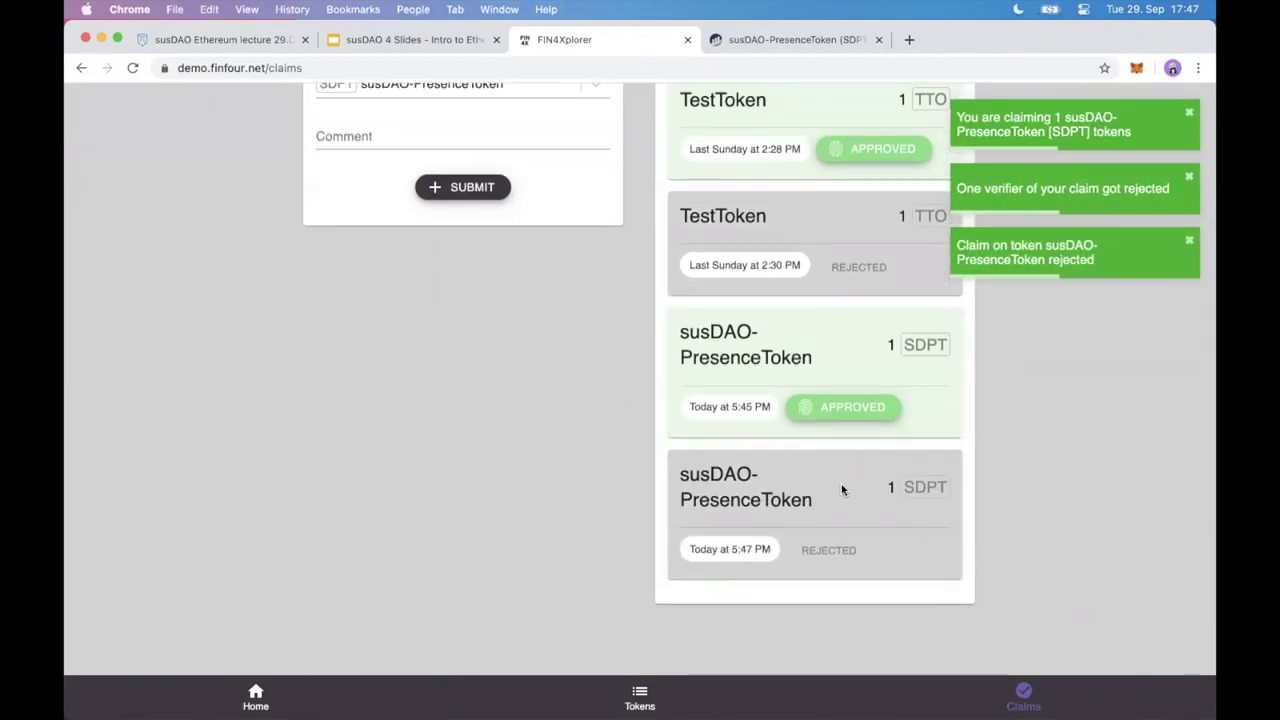
click(810, 541)
drag(597, 353, 618, 452)
click(618, 452)
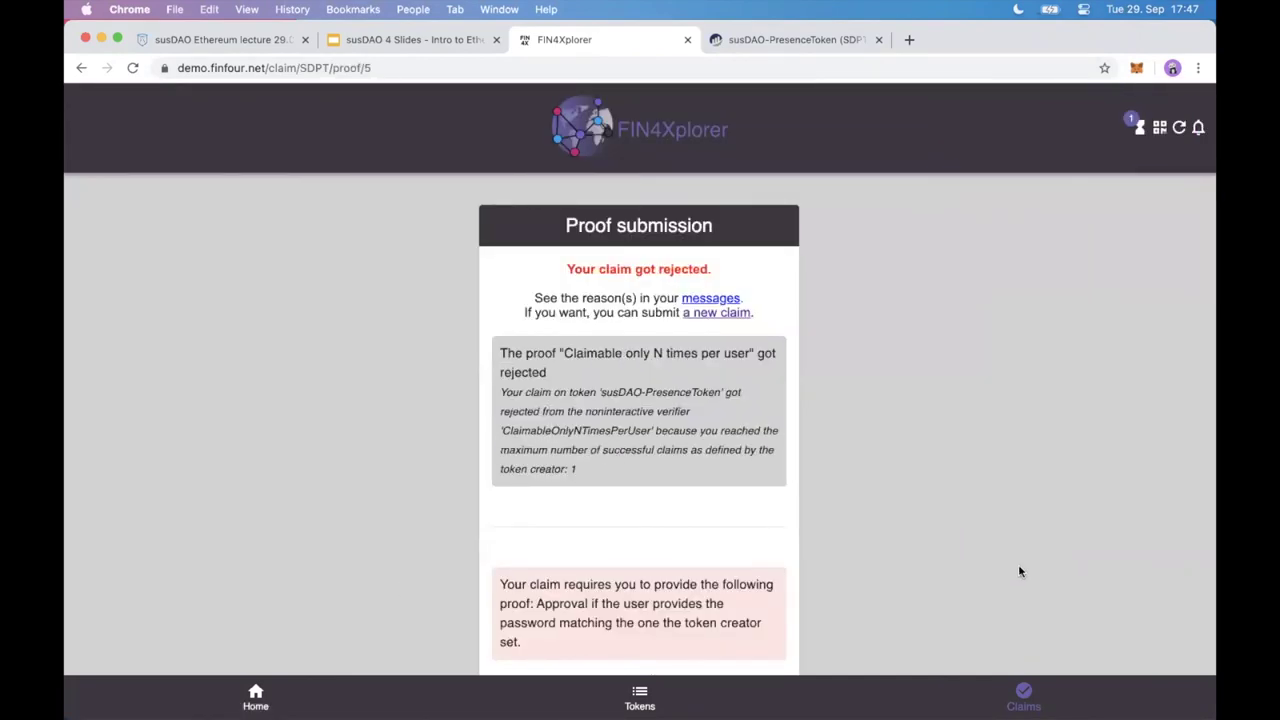
click(1026, 680)
scroll(957, 540, down, 3)
scroll(957, 540, up, 2)
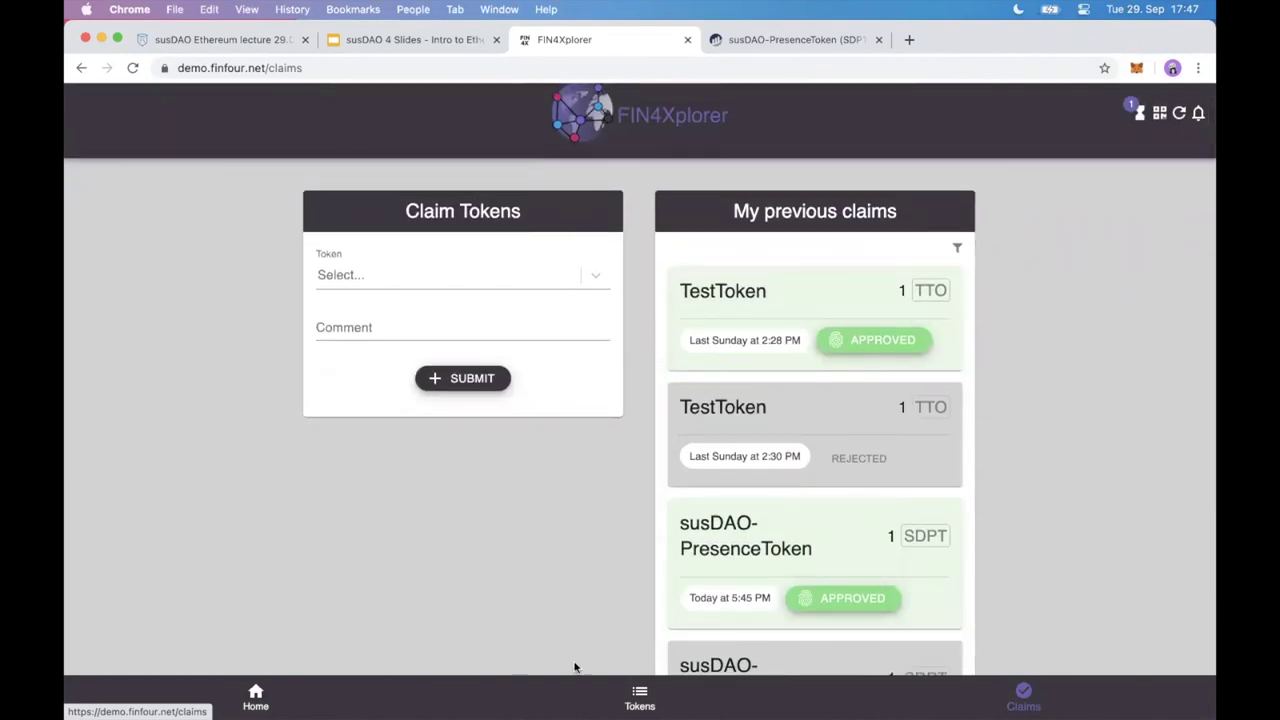
click(608, 695)
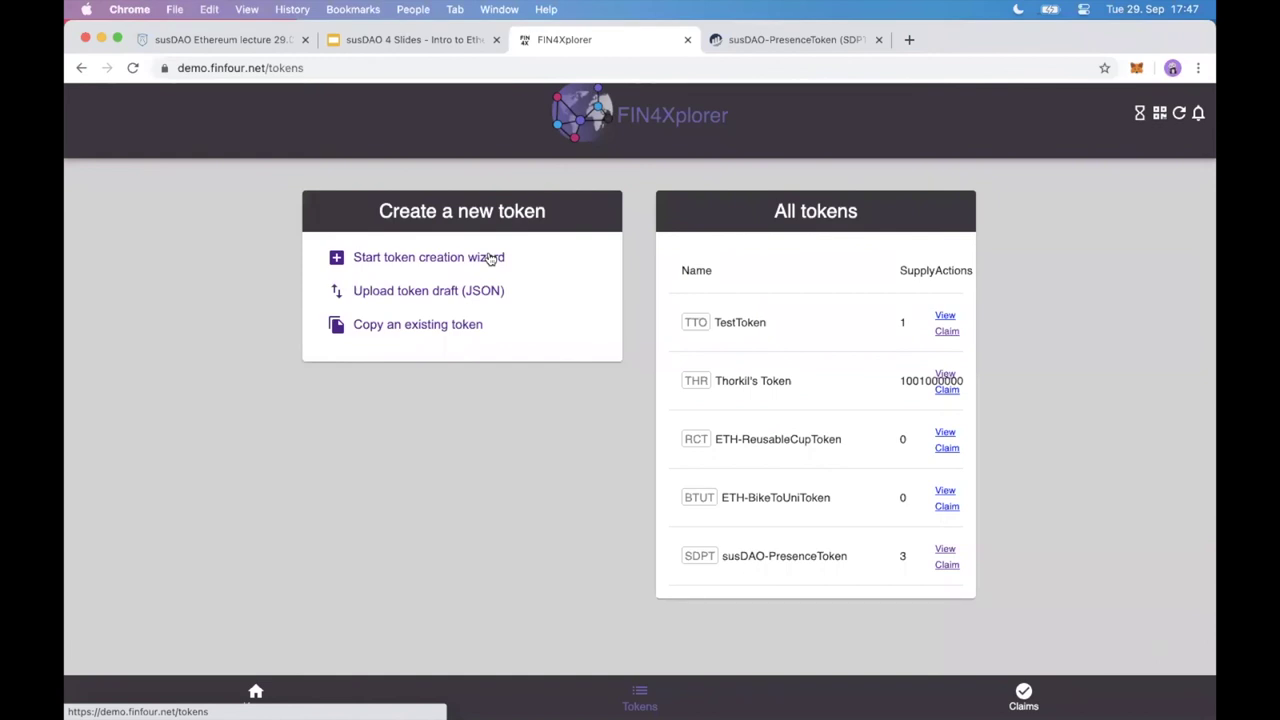
Create a token named 'ETH PDF instead of print' with symbol 'pdf' and continue.
click(490, 258)
click(614, 377)
scroll(614, 390, down, 2)
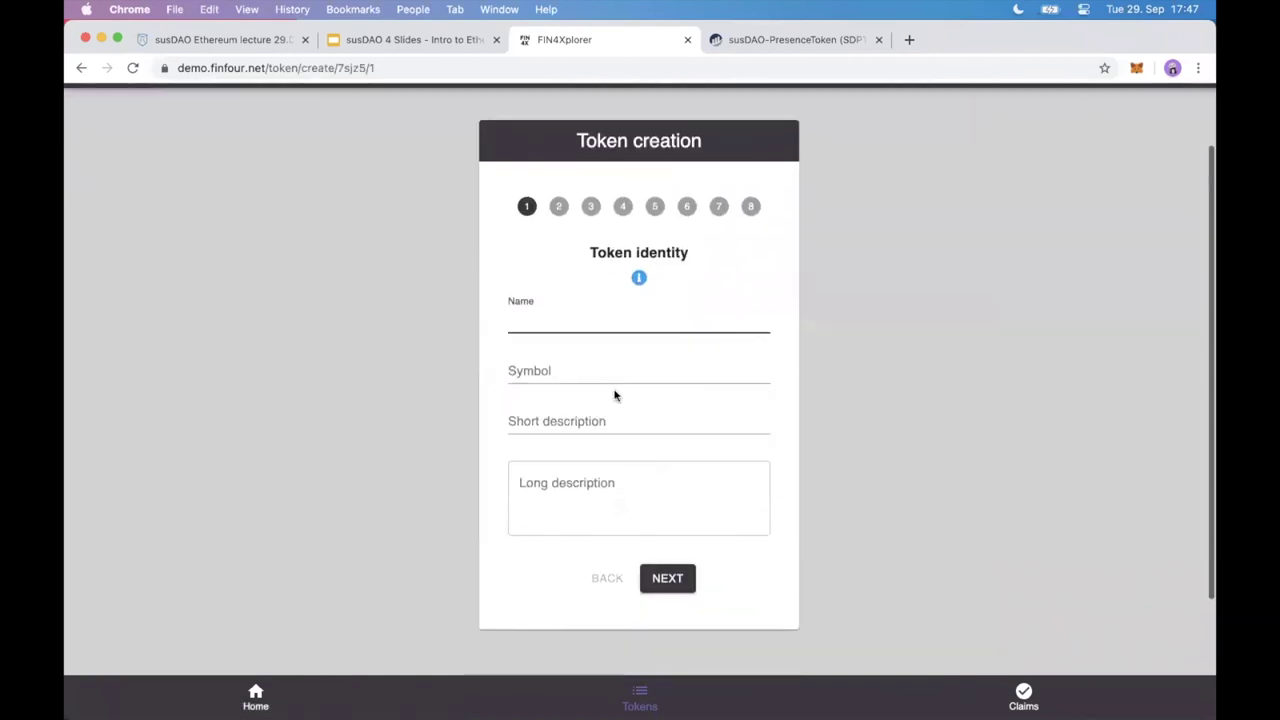
text(ETH )
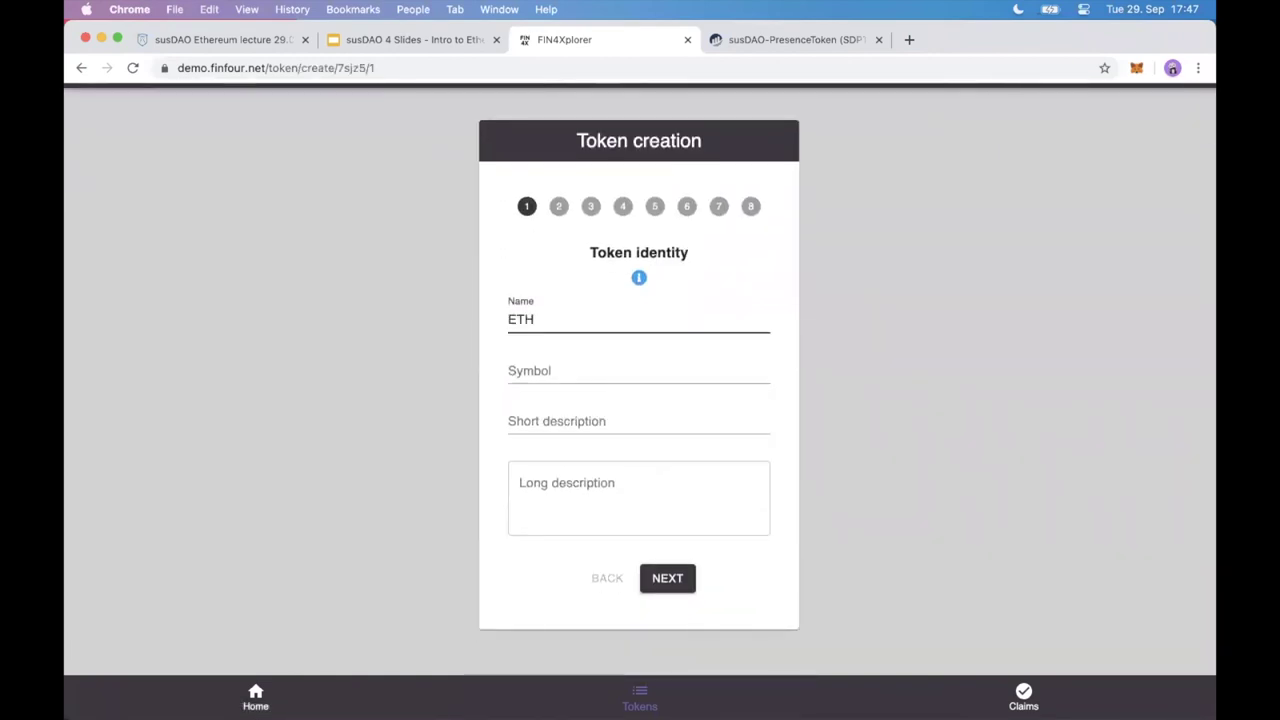
text(PDF instead of print)
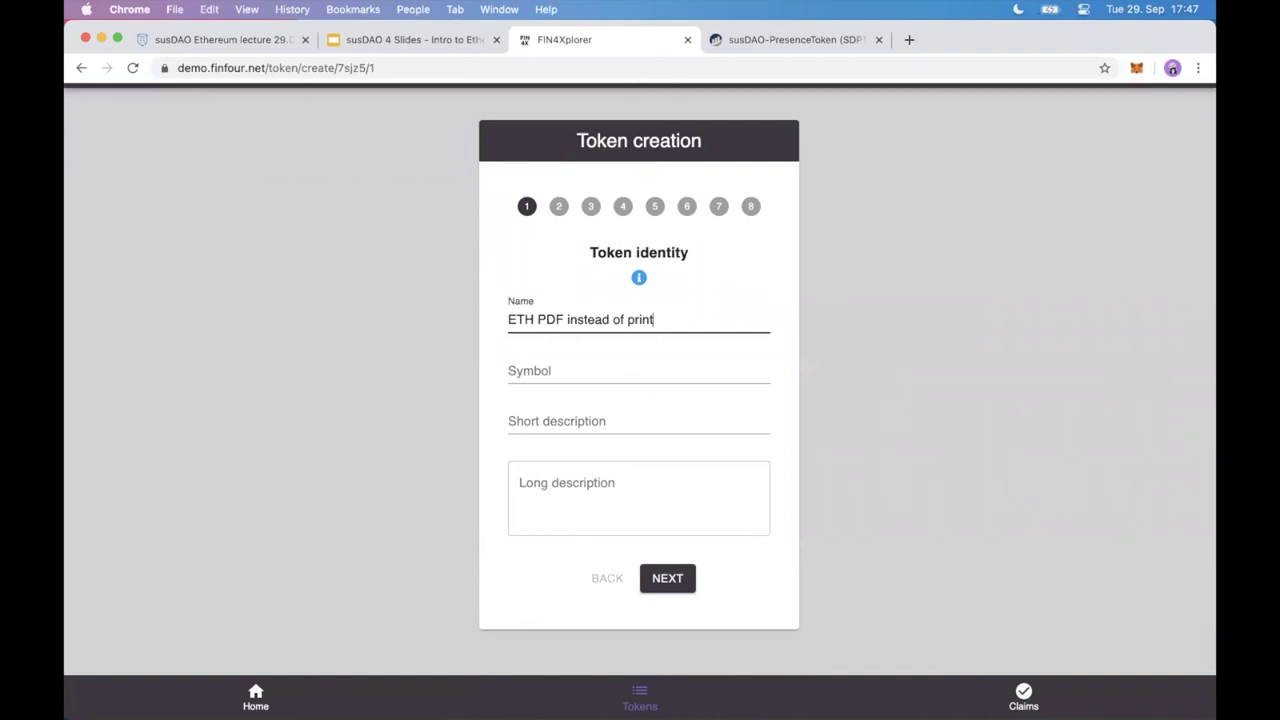
click(638, 371)
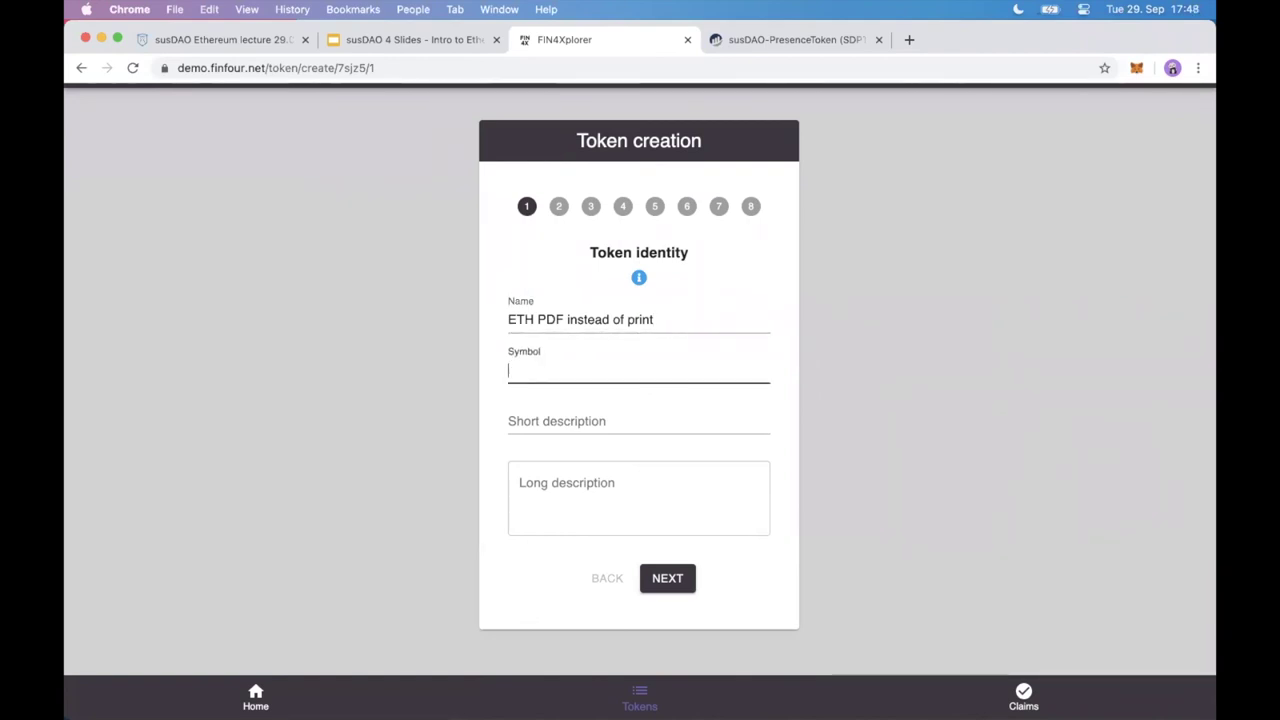
text(pdf)
click(677, 585)
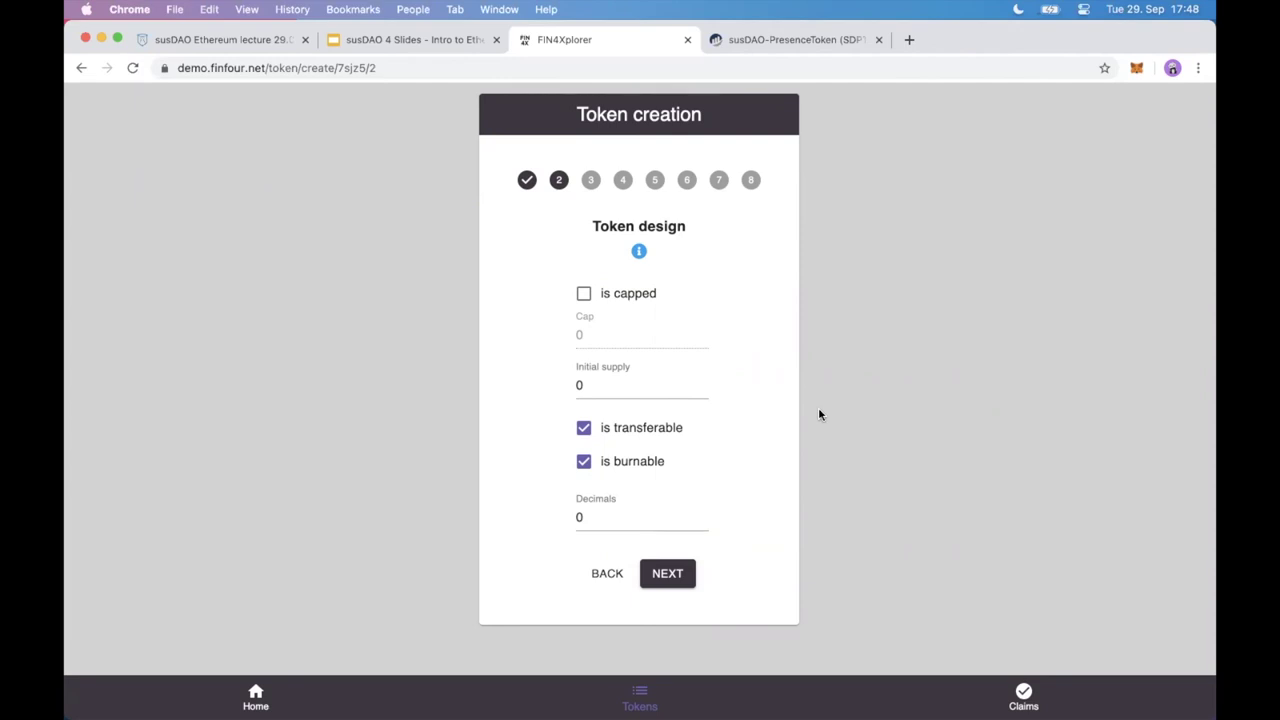
Try a cap of 100, then revert to uncapped with initial supply 0.
click(584, 294)
click(586, 336)
key(BackSpace)
text(100)
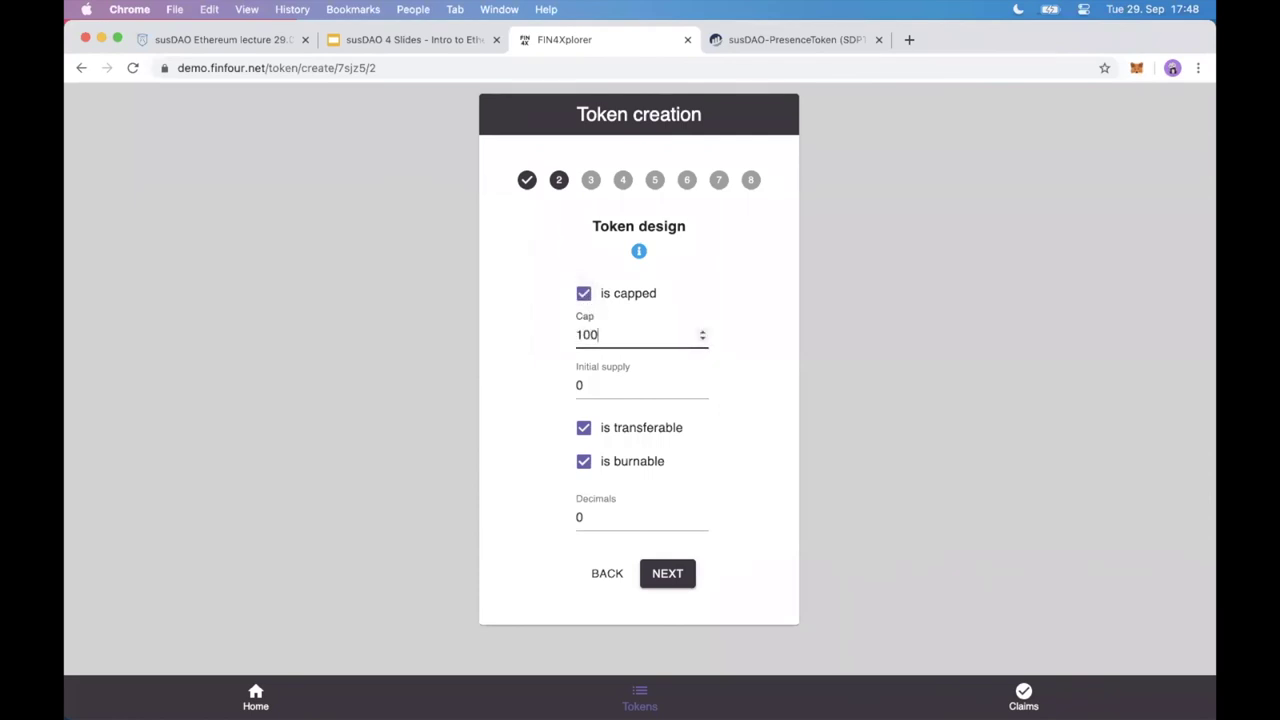
click(582, 293)
drag(600, 385, 567, 385)
click(623, 393)
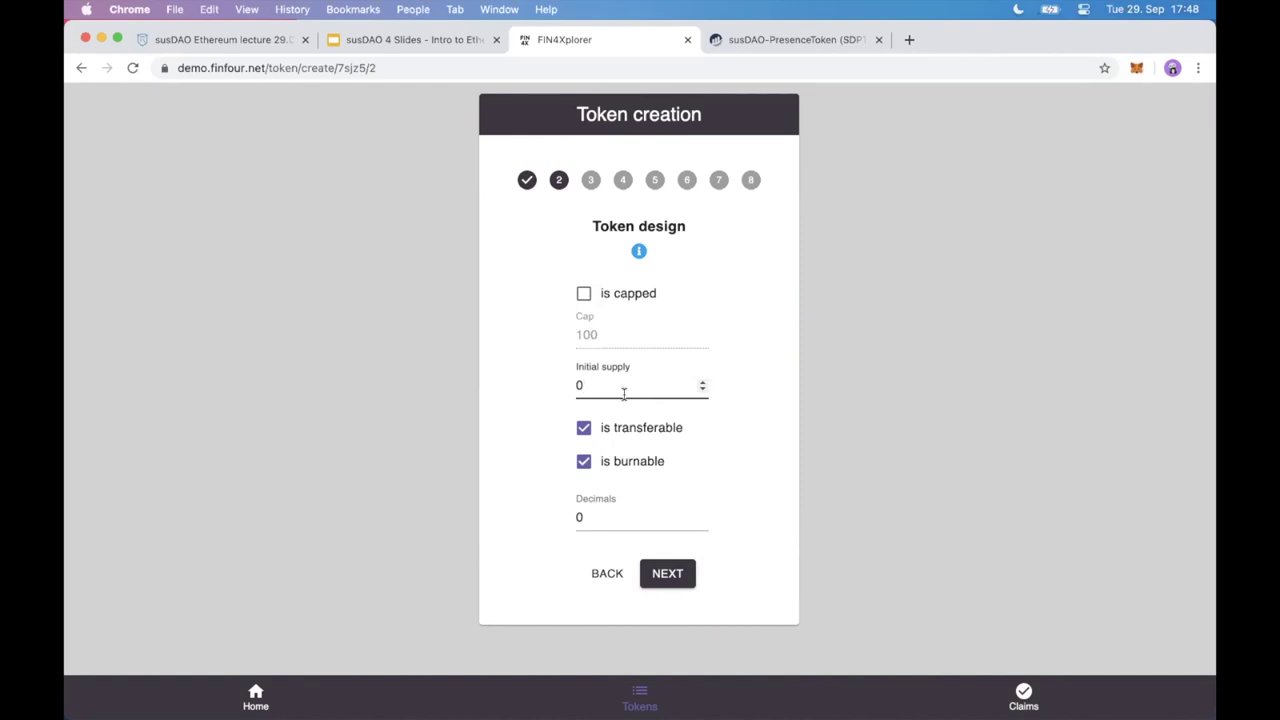
Toggle transferable and burnable off and back on, then continue to Action policy.
click(584, 430)
scroll(578, 443, up, 1)
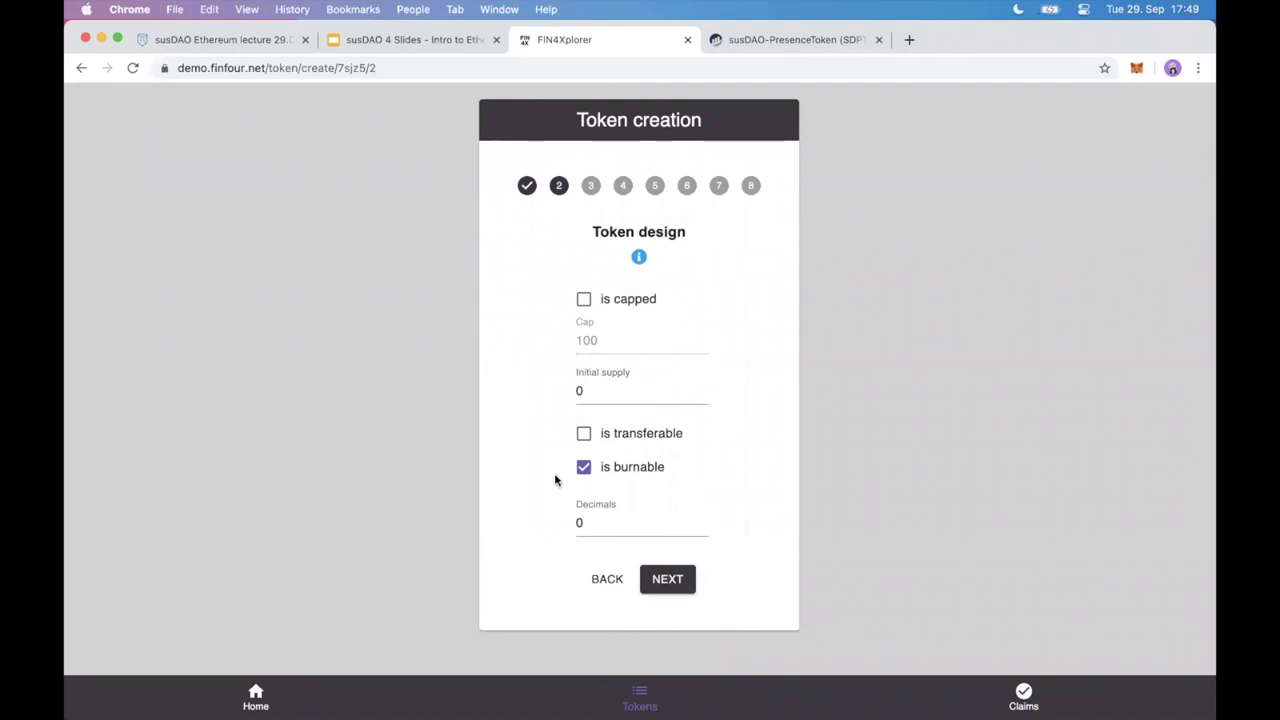
click(585, 435)
click(585, 469)
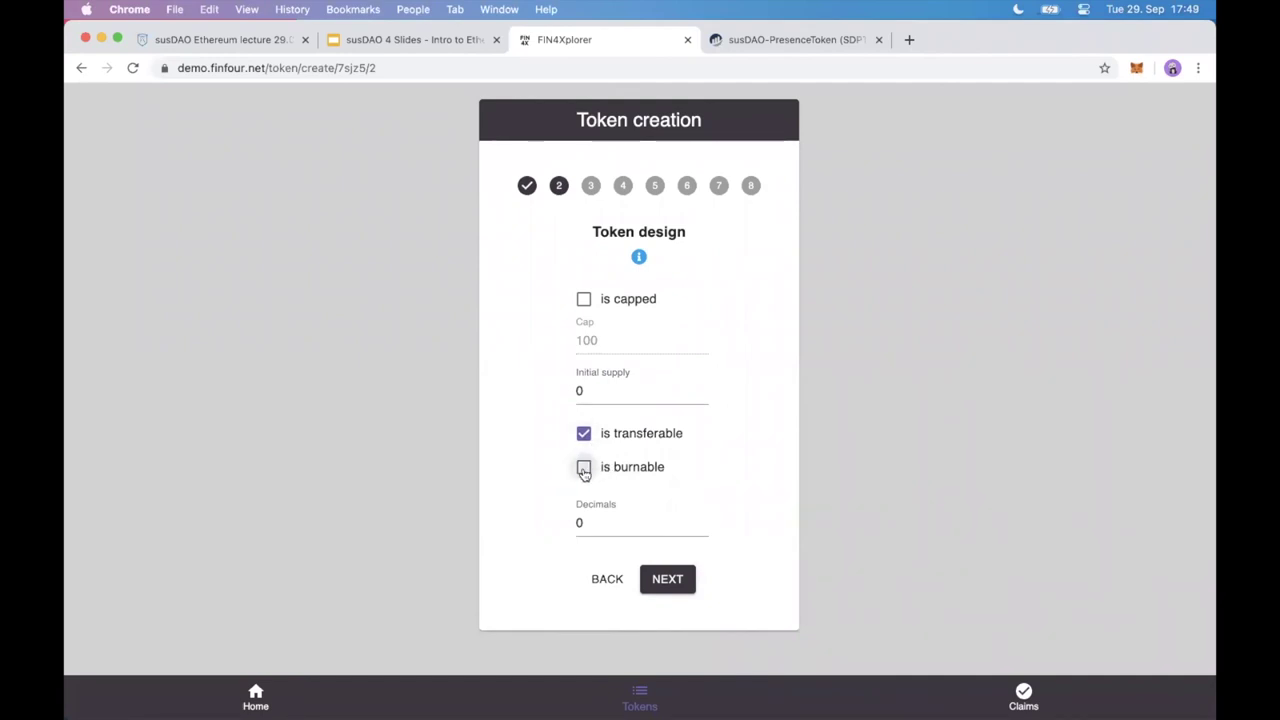
click(584, 468)
click(673, 580)
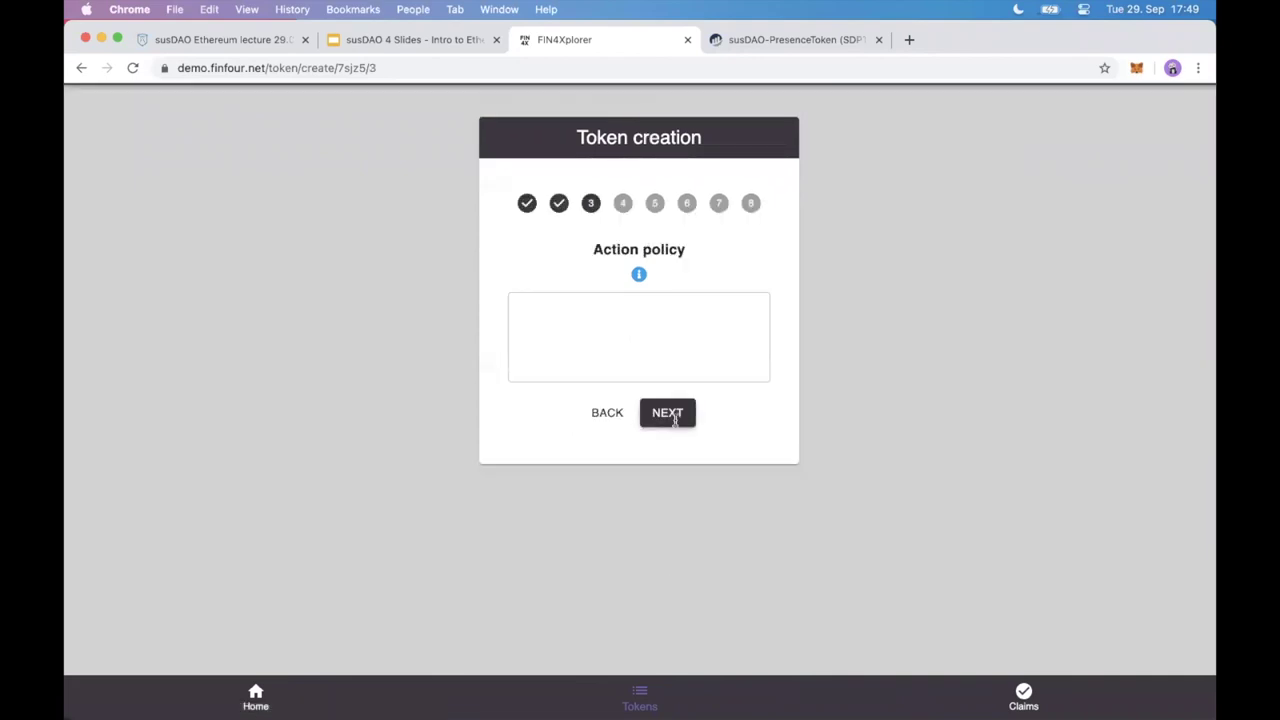
Pass Action policy and toggle Token is mintable off and back on.
click(676, 424)
scroll(715, 488, down, 1)
scroll(715, 488, down, 1)
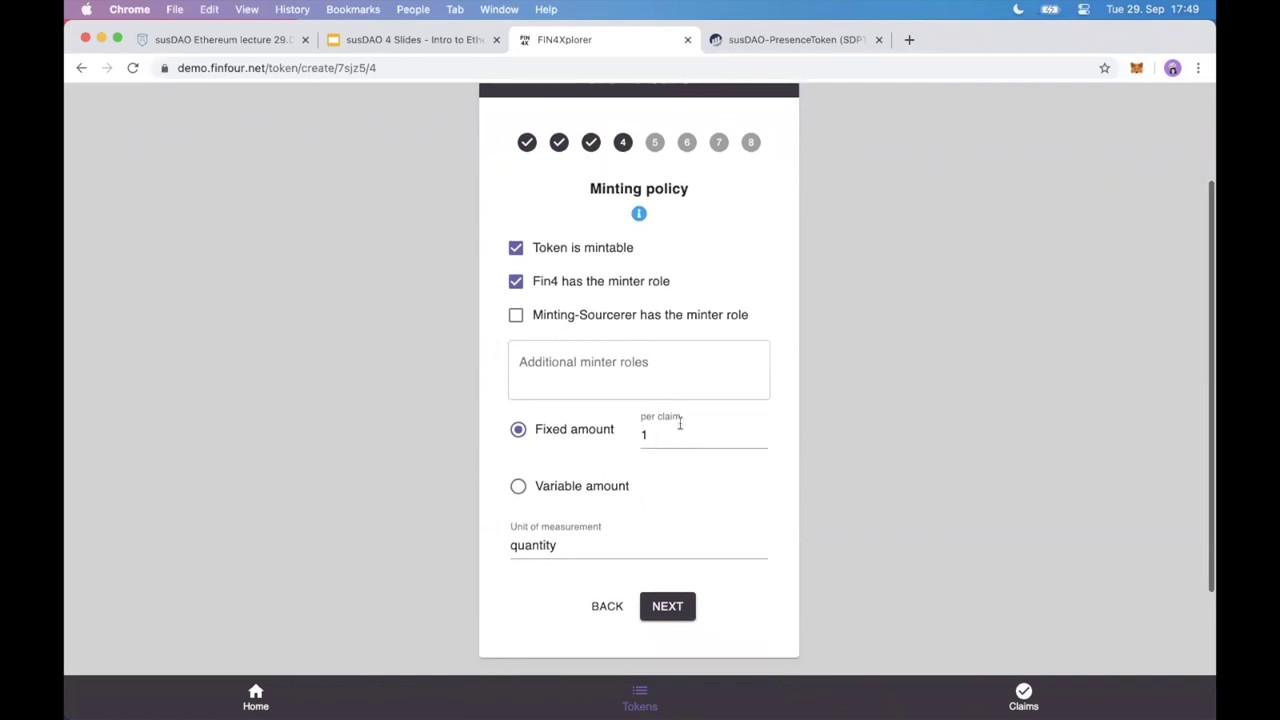
click(565, 255)
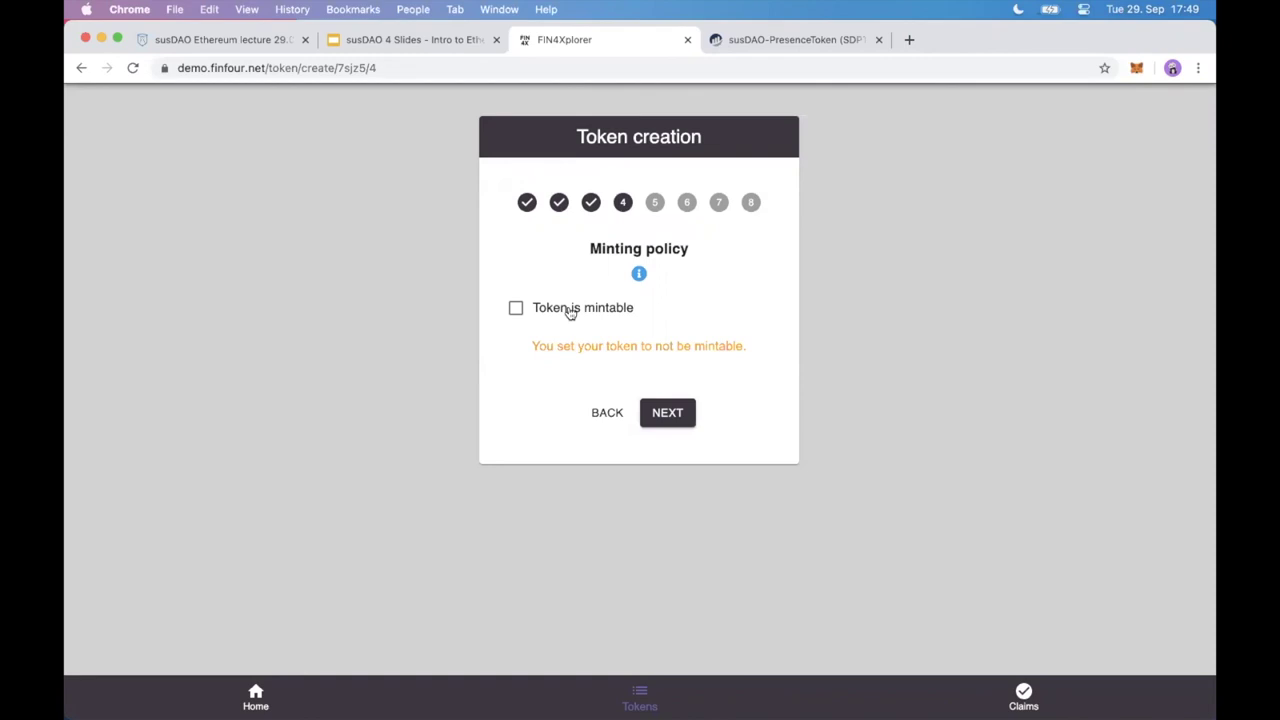
click(569, 310)
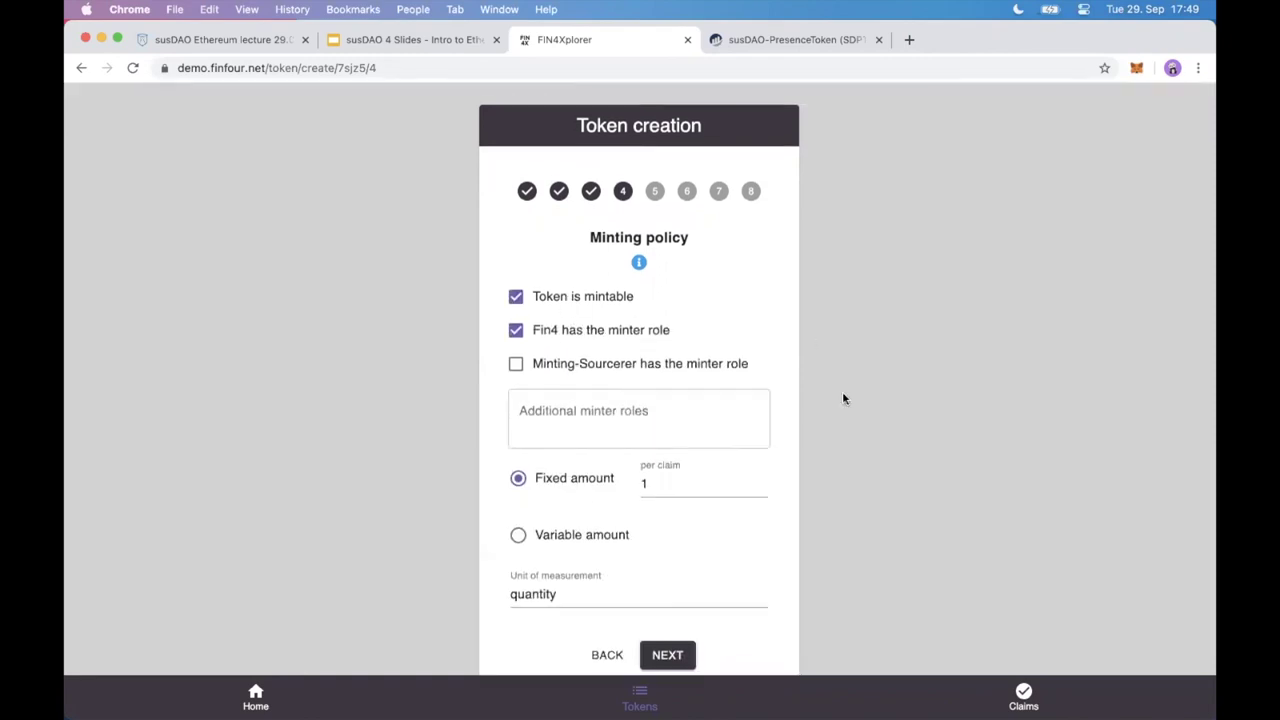
scroll(842, 398, up, 1)
scroll(842, 398, down, 3)
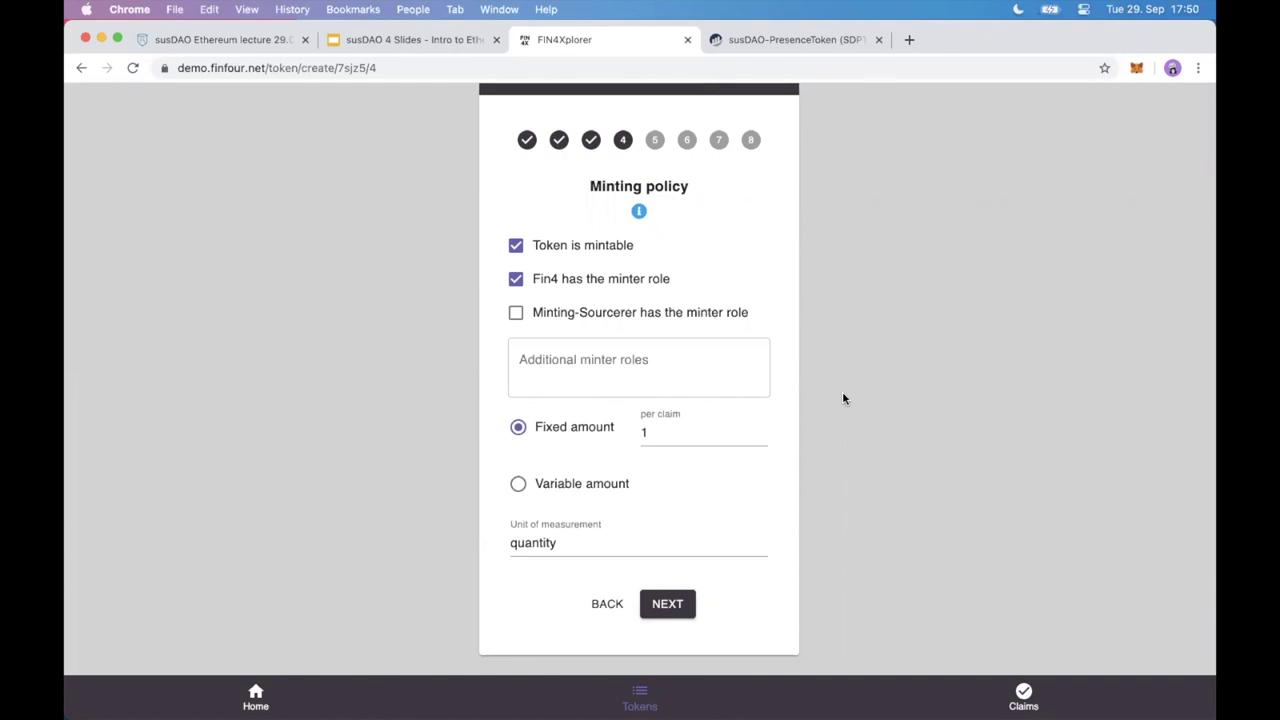
Try variable then fixed amount per claim with Fin4 as minter, and continue.
scroll(852, 246, down, 1)
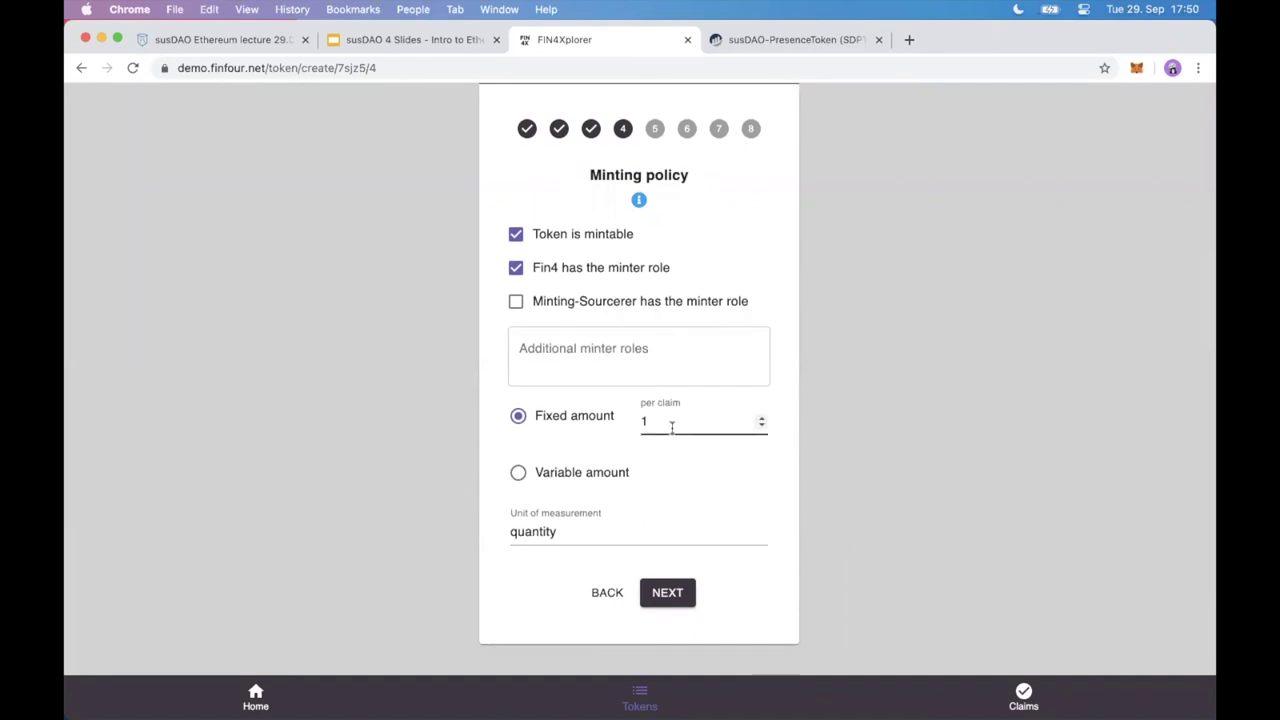
click(607, 476)
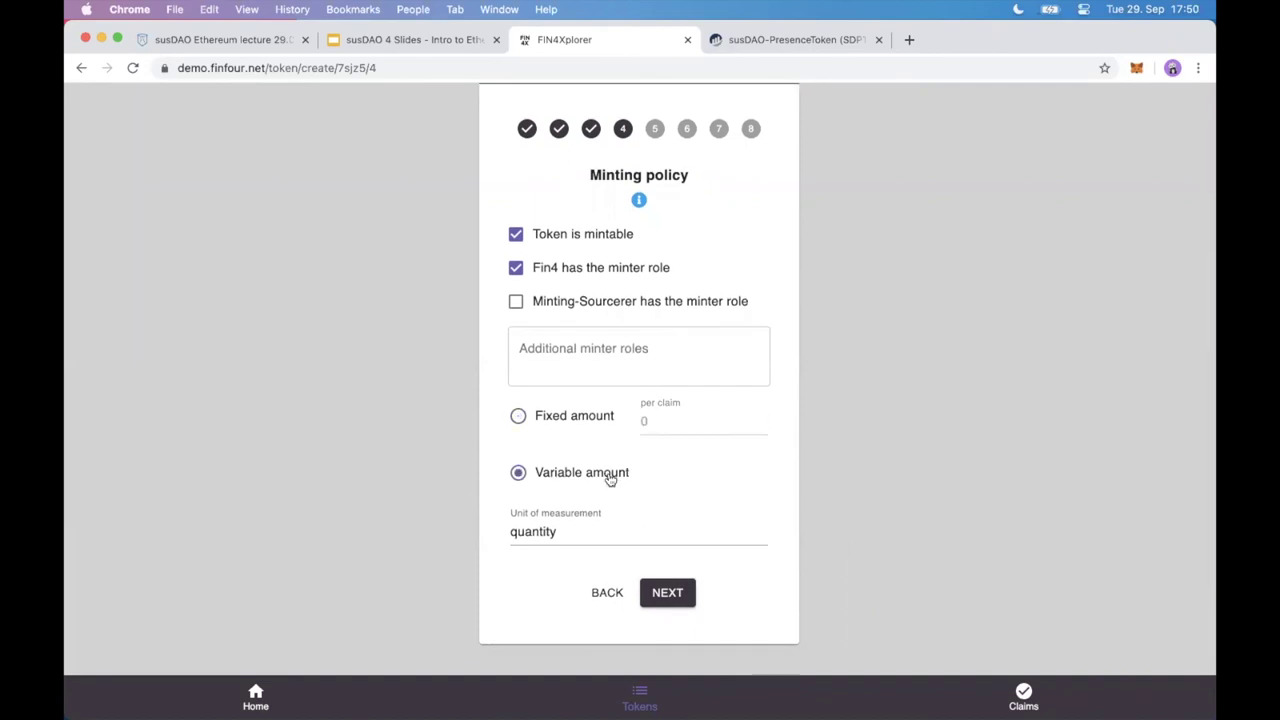
click(597, 414)
scroll(654, 449, up, 1)
click(667, 636)
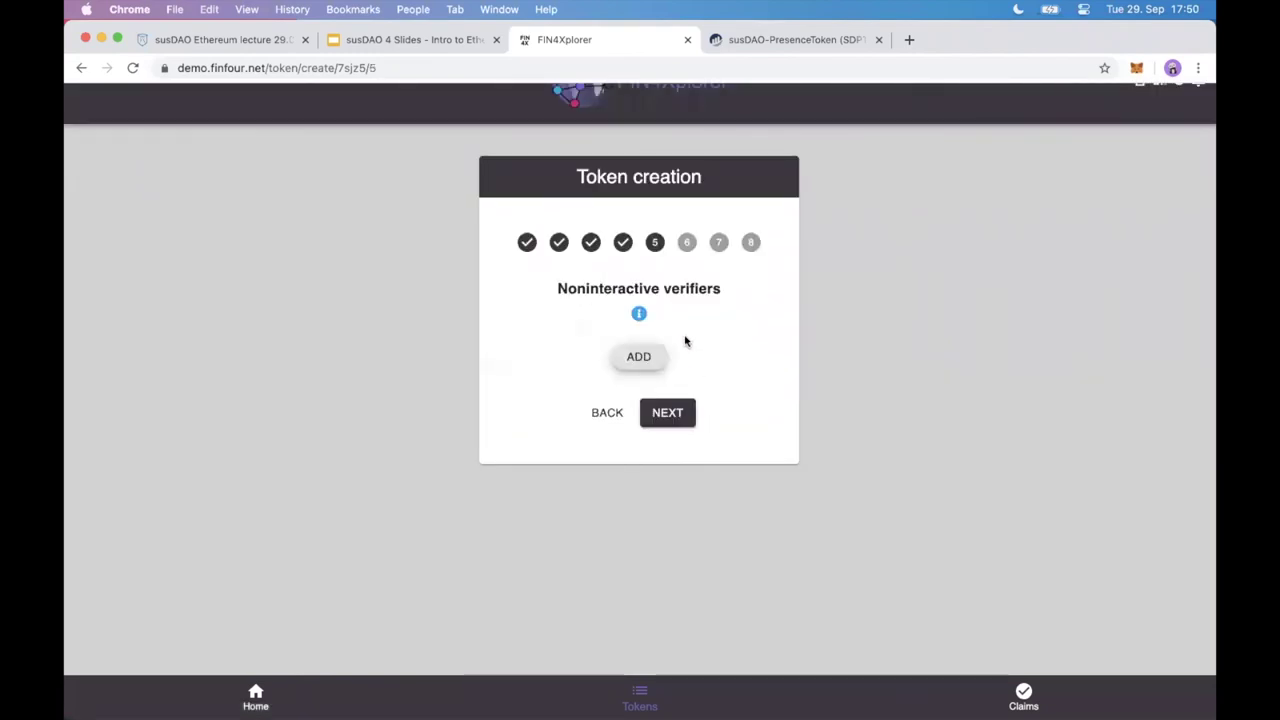
Browse noninteractive verifier types without adding one and move to Interactive verifiers.
click(648, 364)
click(654, 357)
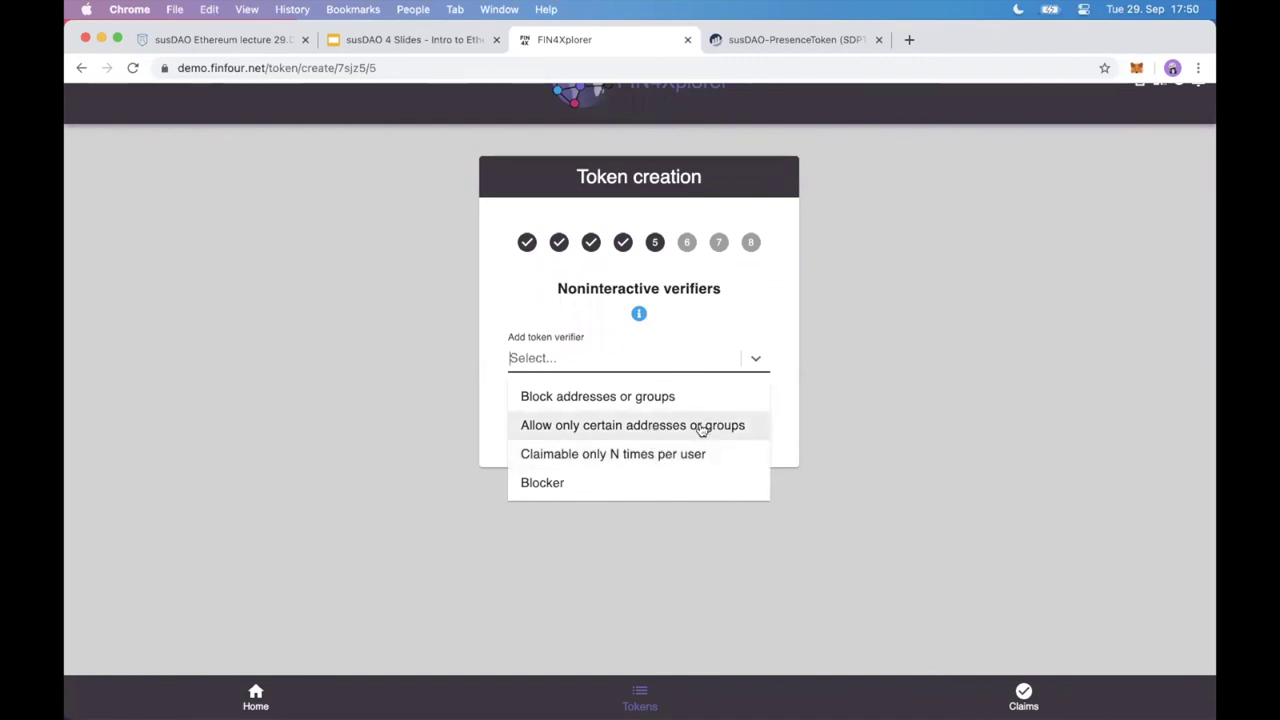
click(855, 330)
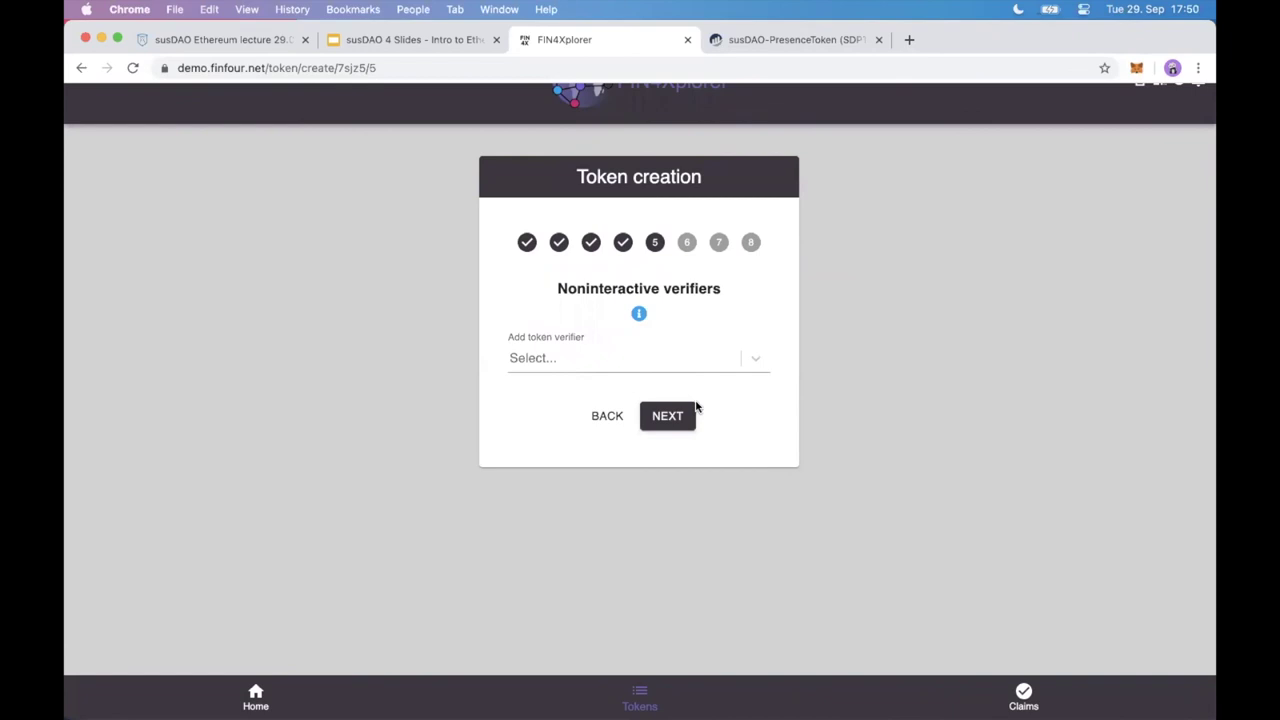
click(675, 419)
Look through the interactive verifier types and close the list without choosing one.
click(645, 358)
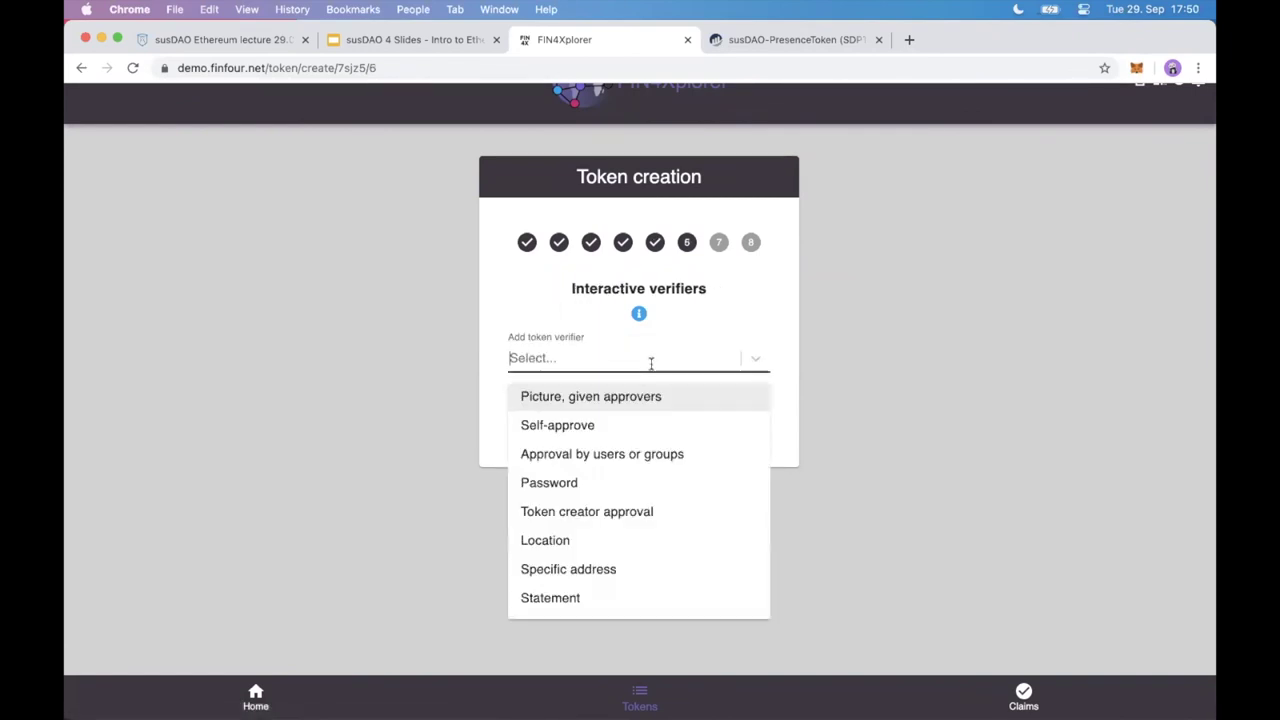
scroll(686, 395, down, 1)
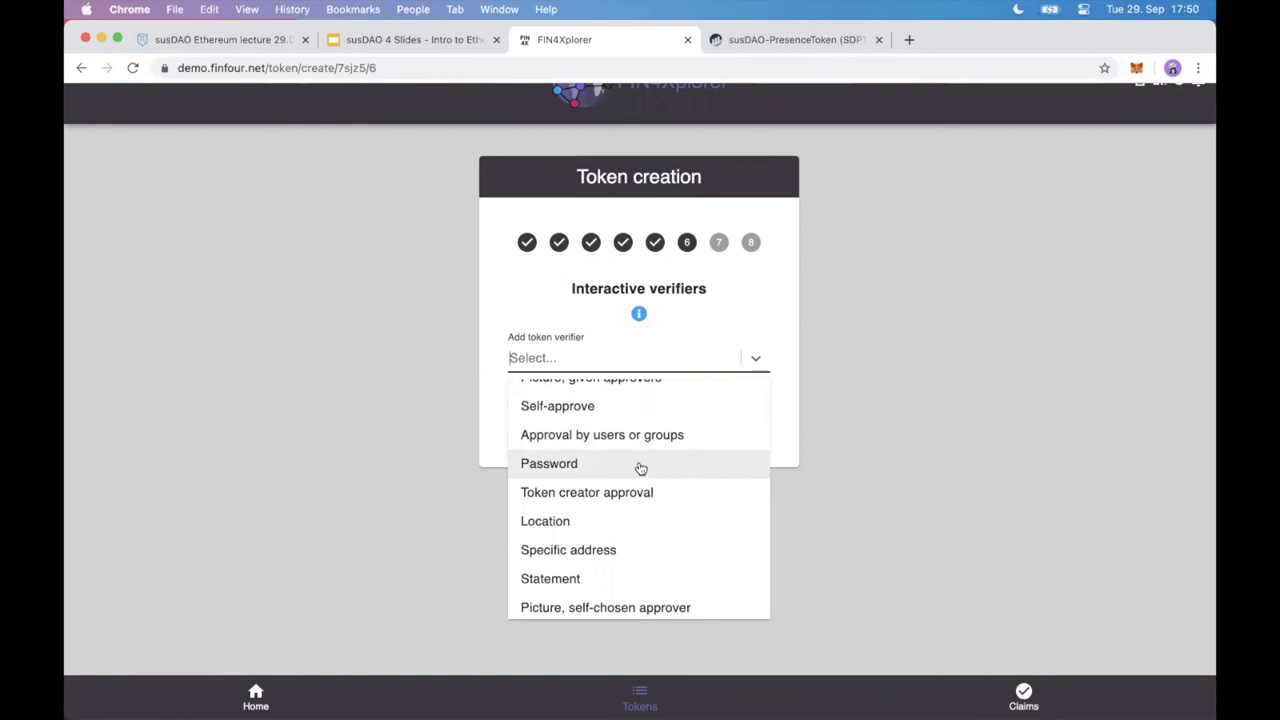
scroll(641, 469, down, 1)
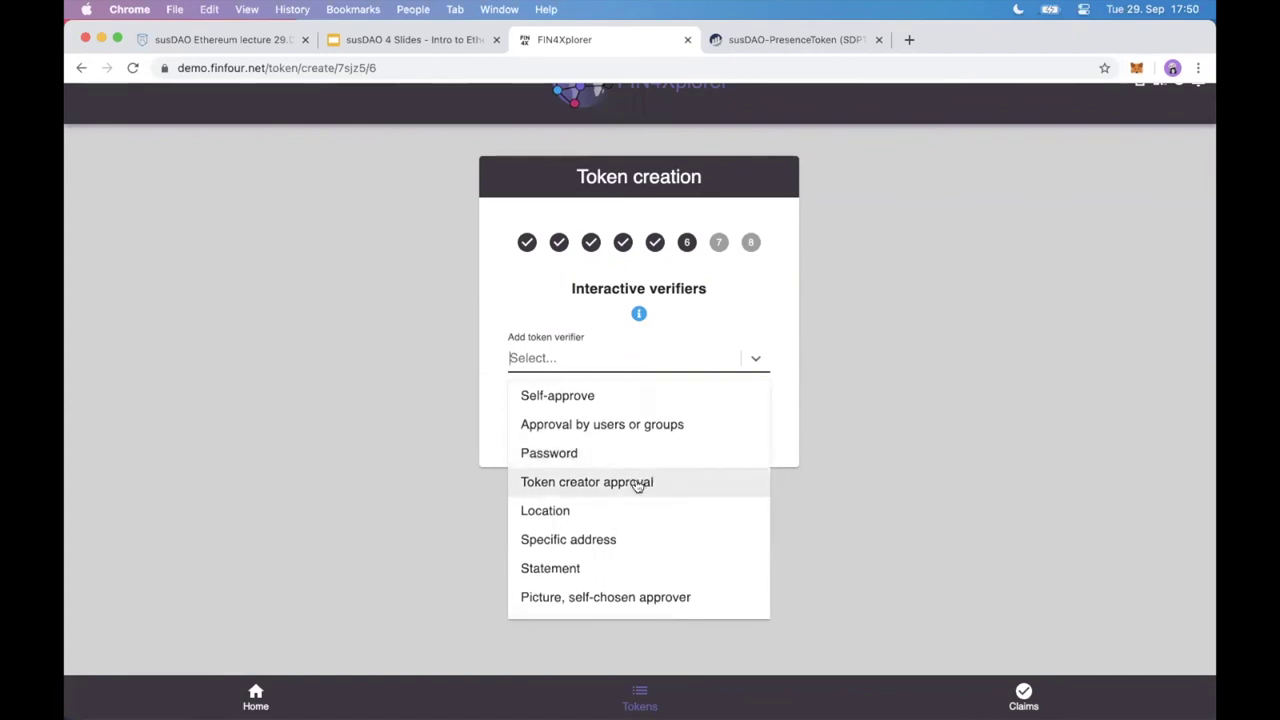
scroll(637, 484, down, 2)
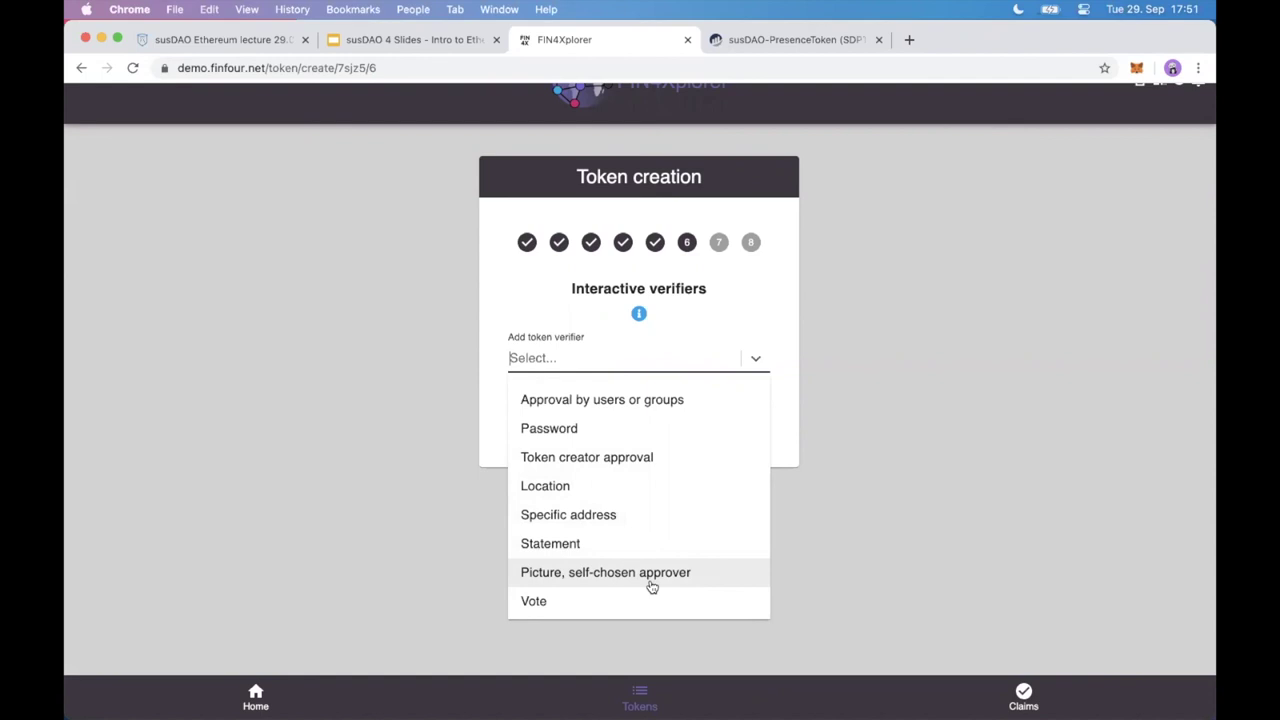
scroll(652, 587, up, 3)
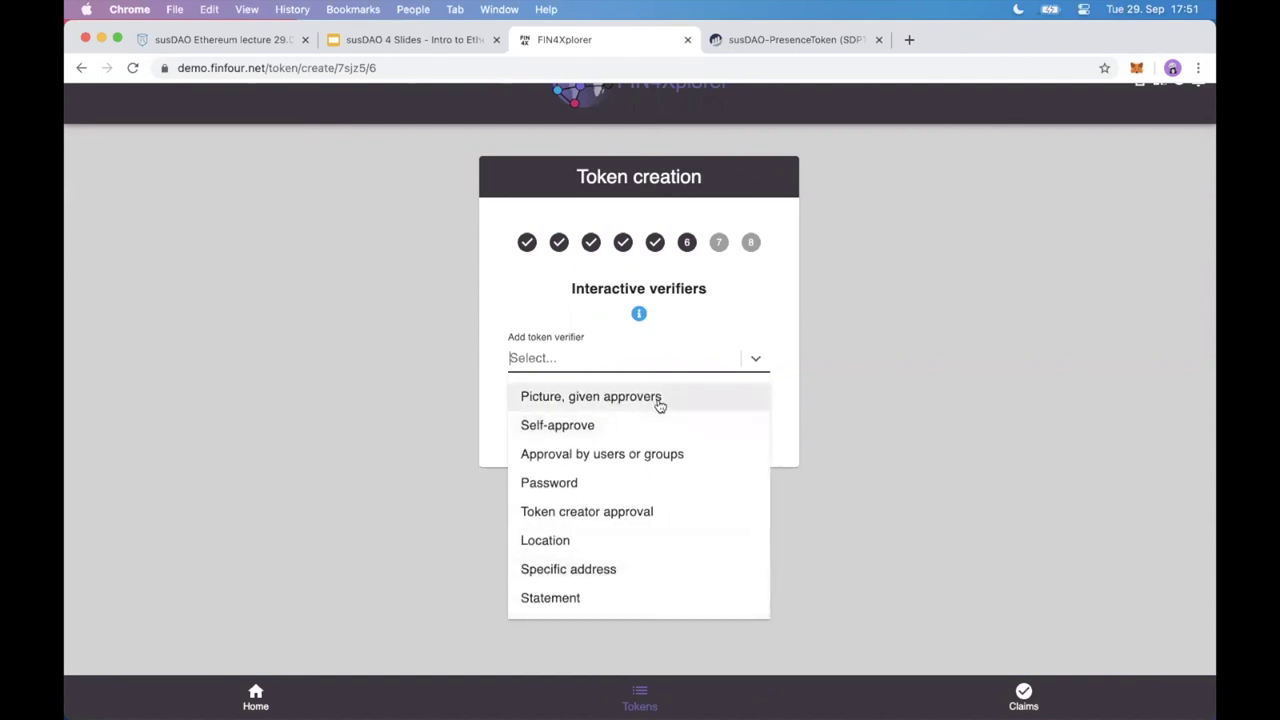
click(834, 354)
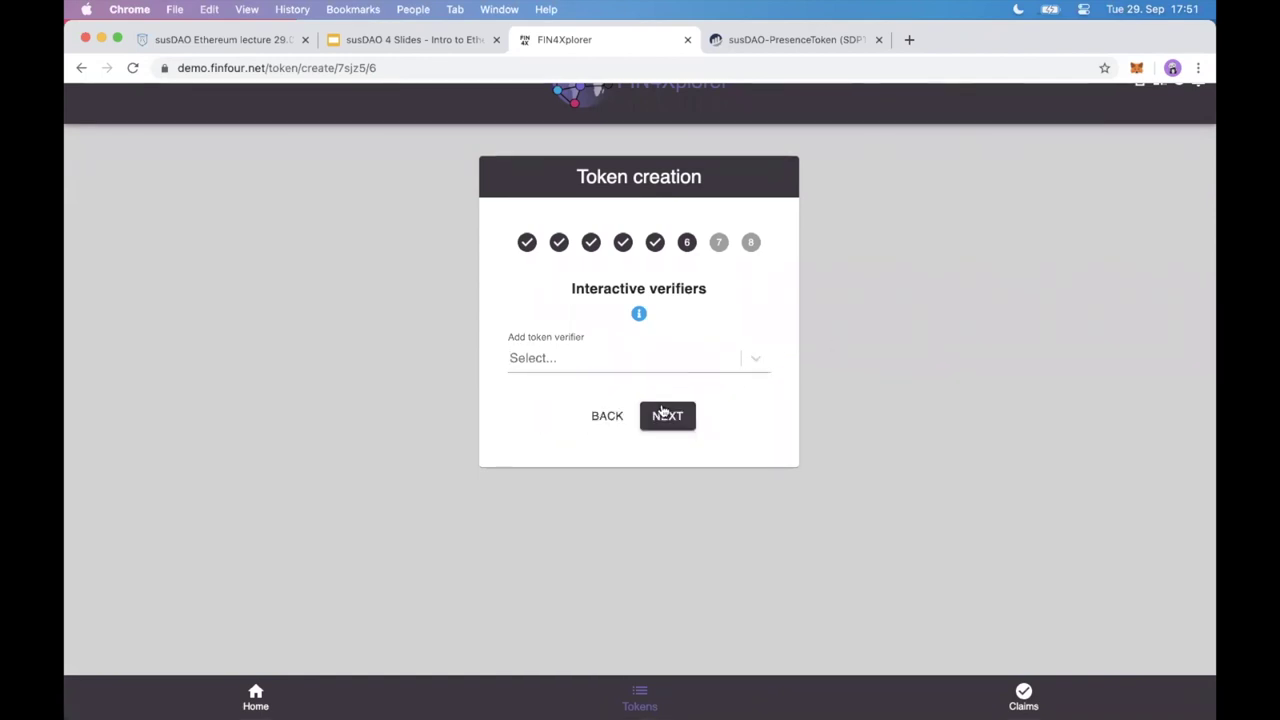
Pass the Interactive verifiers and Sourcerers steps, then return to the all-tokens list.
click(664, 415)
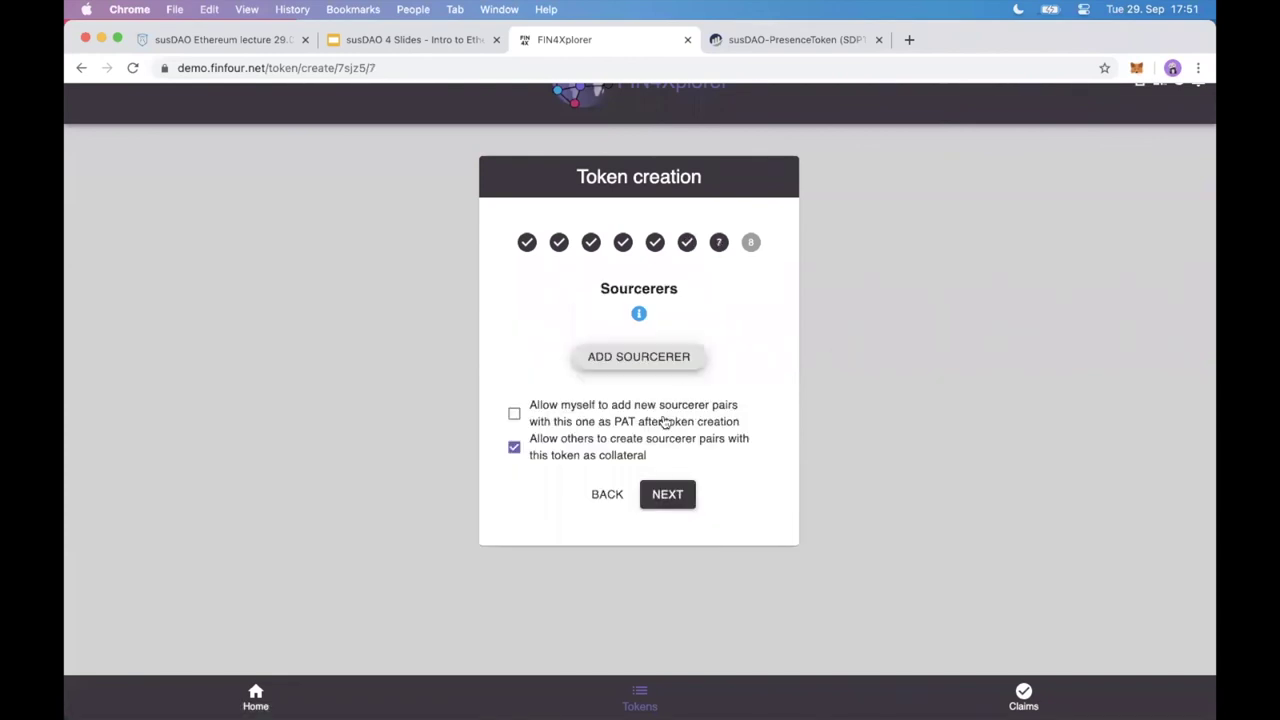
click(670, 494)
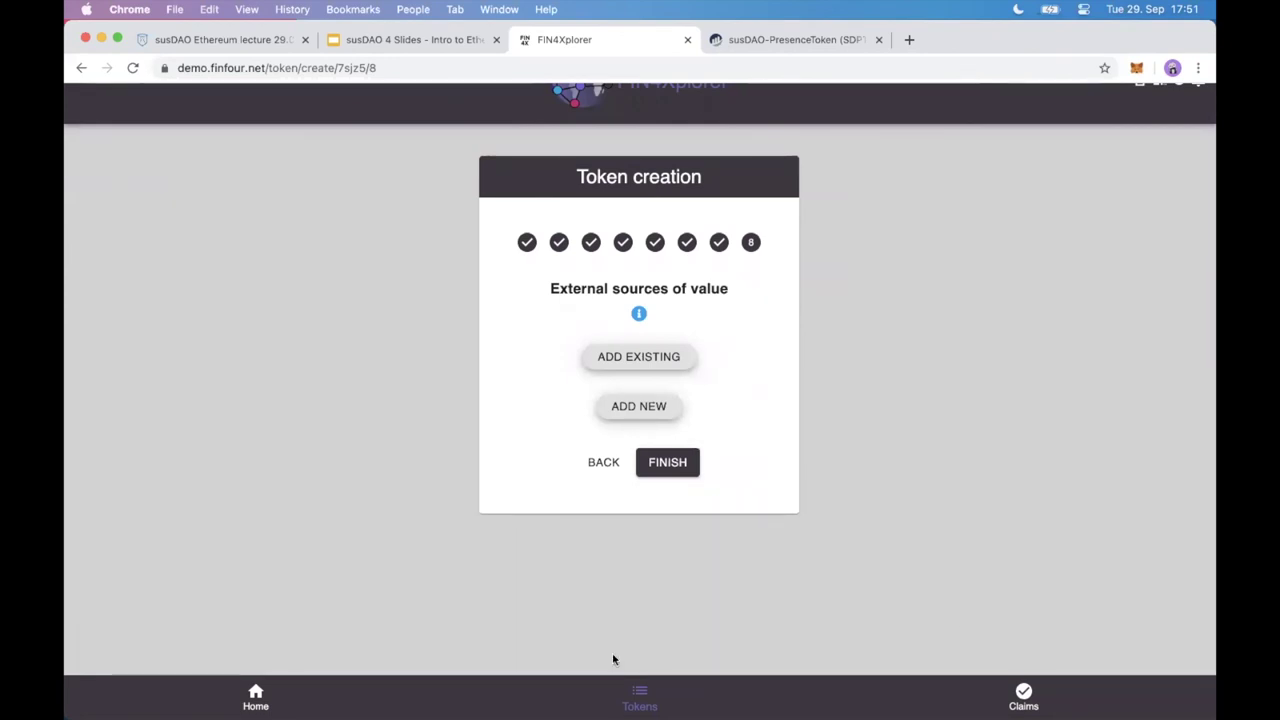
click(645, 700)
drag(773, 404, 836, 505)
click(835, 511)
Review the susDAO-PresenceToken details page and its claim count.
click(945, 514)
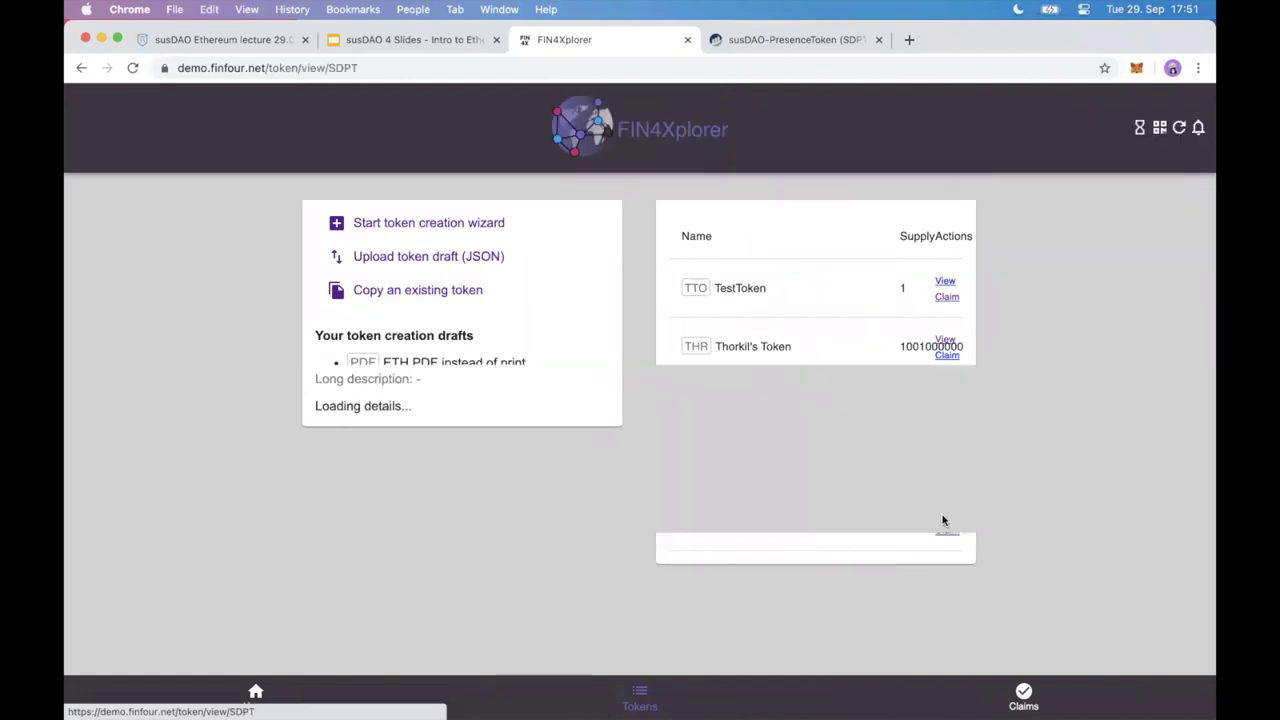
scroll(678, 425, down, 1)
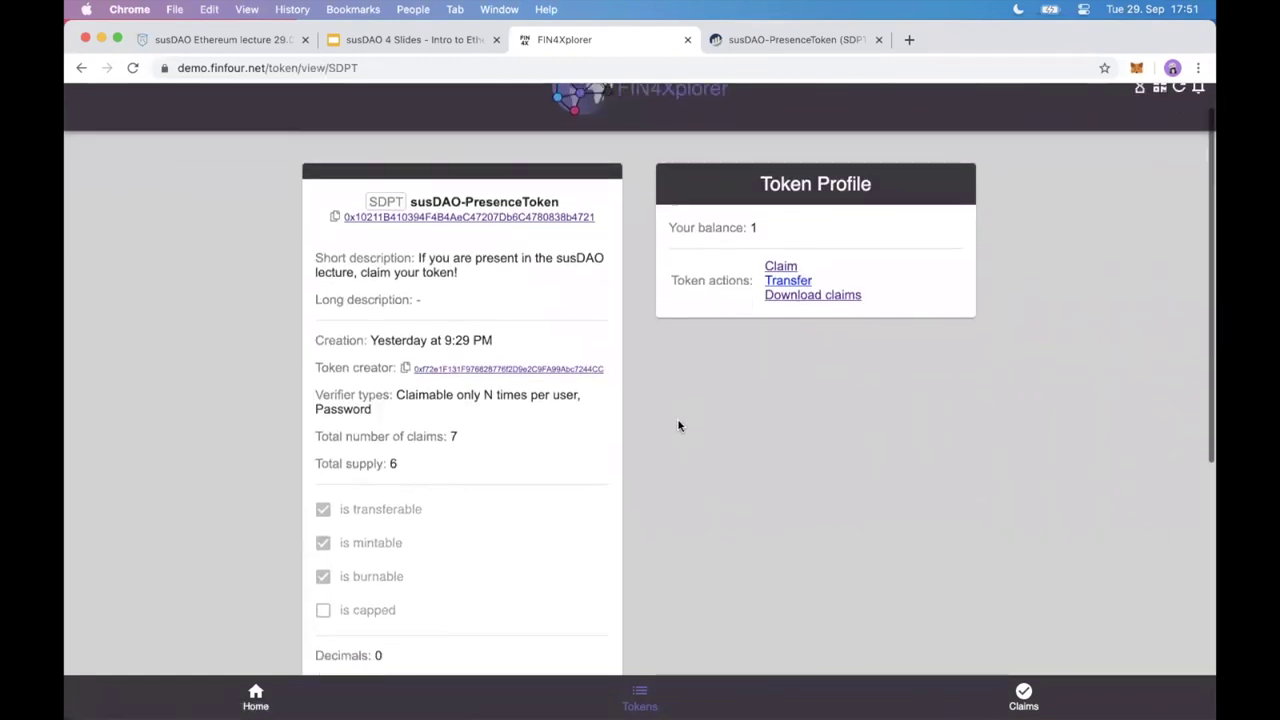
scroll(678, 425, down, 1)
drag(443, 405, 466, 406)
click(428, 426)
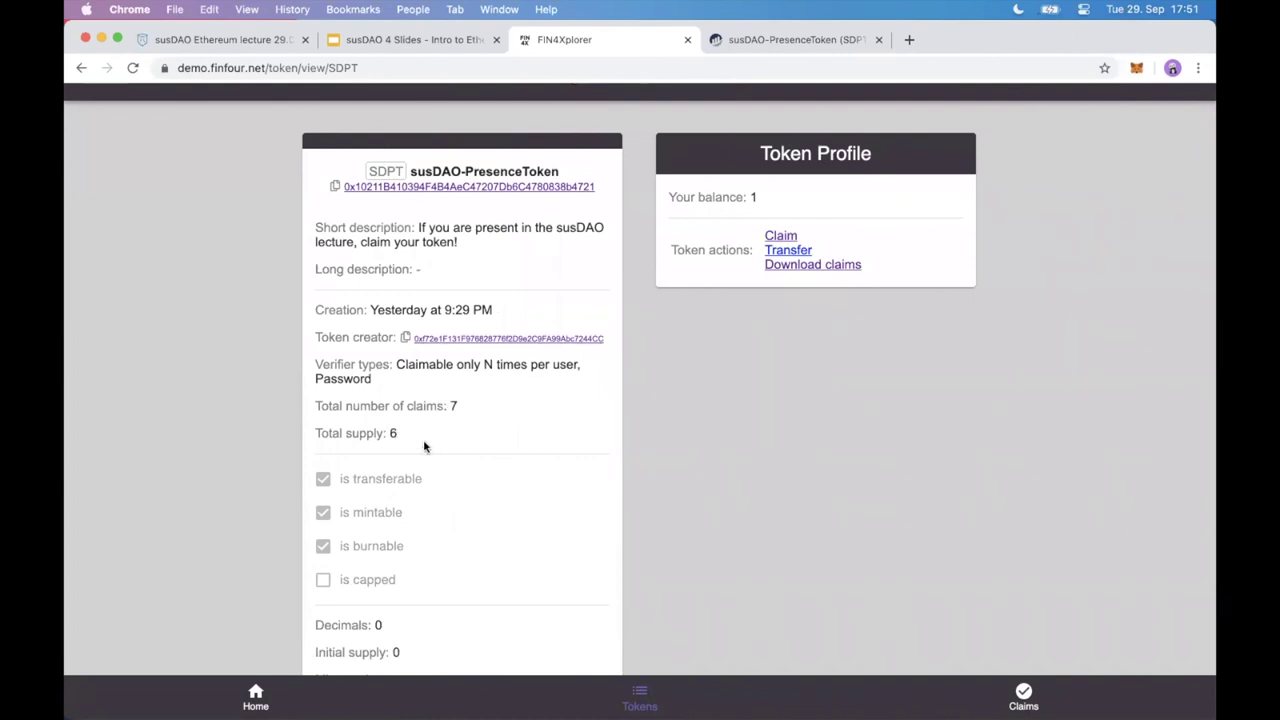
scroll(503, 449, down, 1)
scroll(503, 449, up, 2)
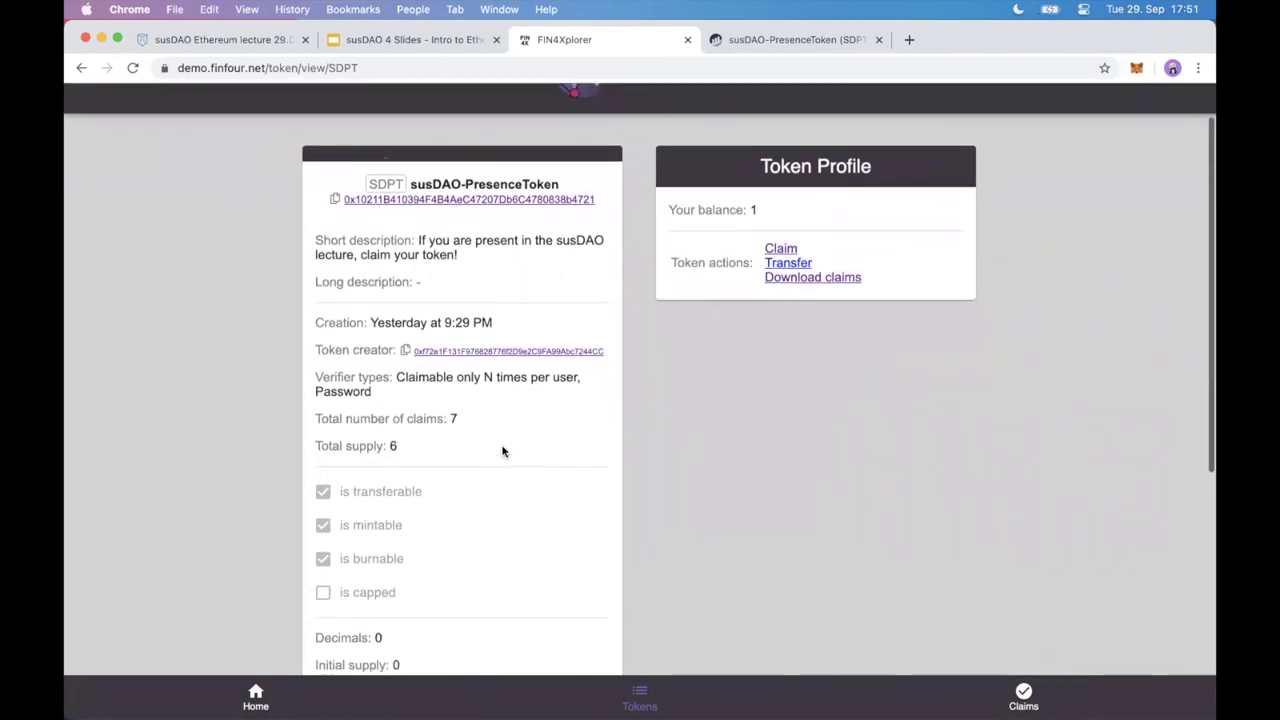
scroll(503, 449, up, 1)
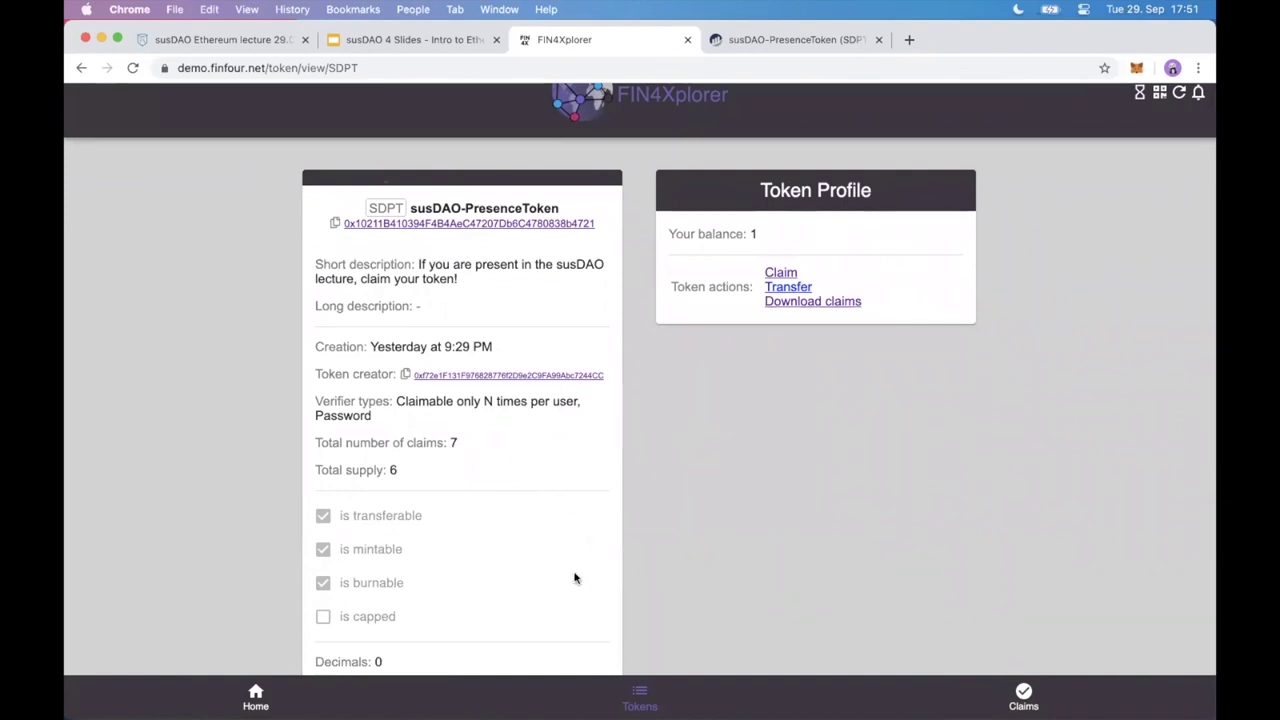
Return to the dashboard showing 1 SDPT and close the susDAO-PresenceToken browser tab.
click(256, 697)
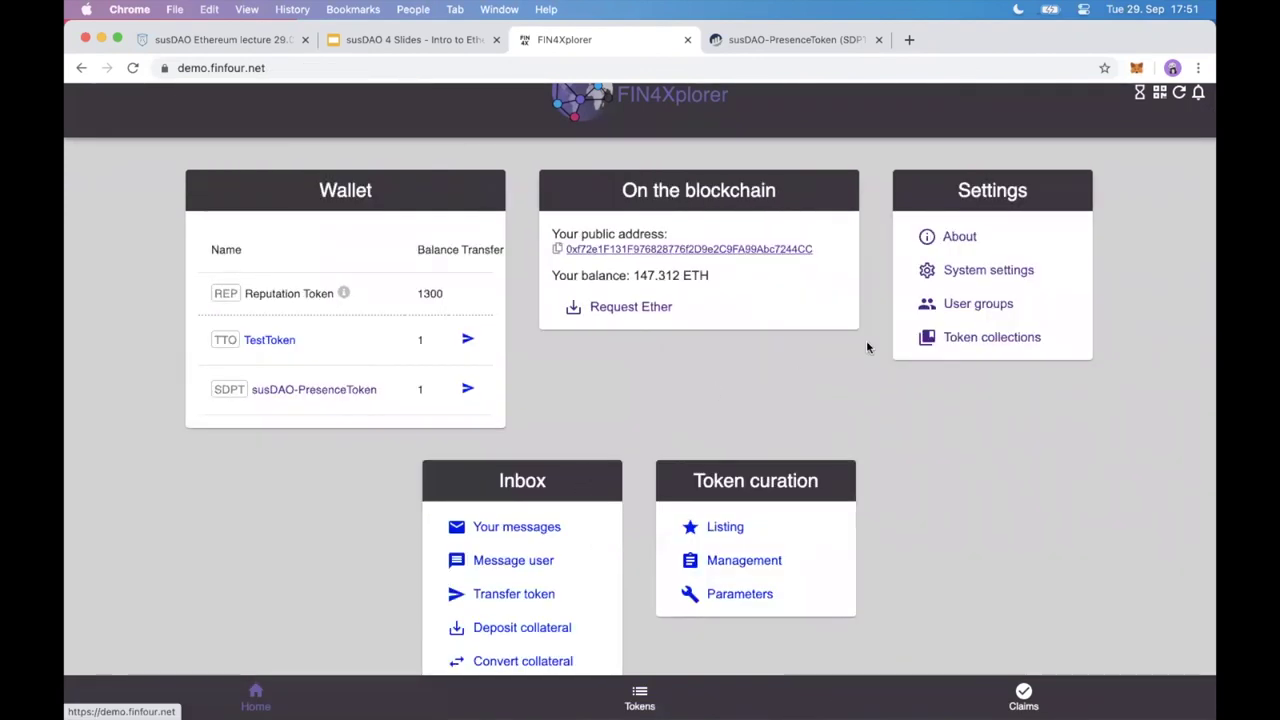
scroll(866, 345, down, 1)
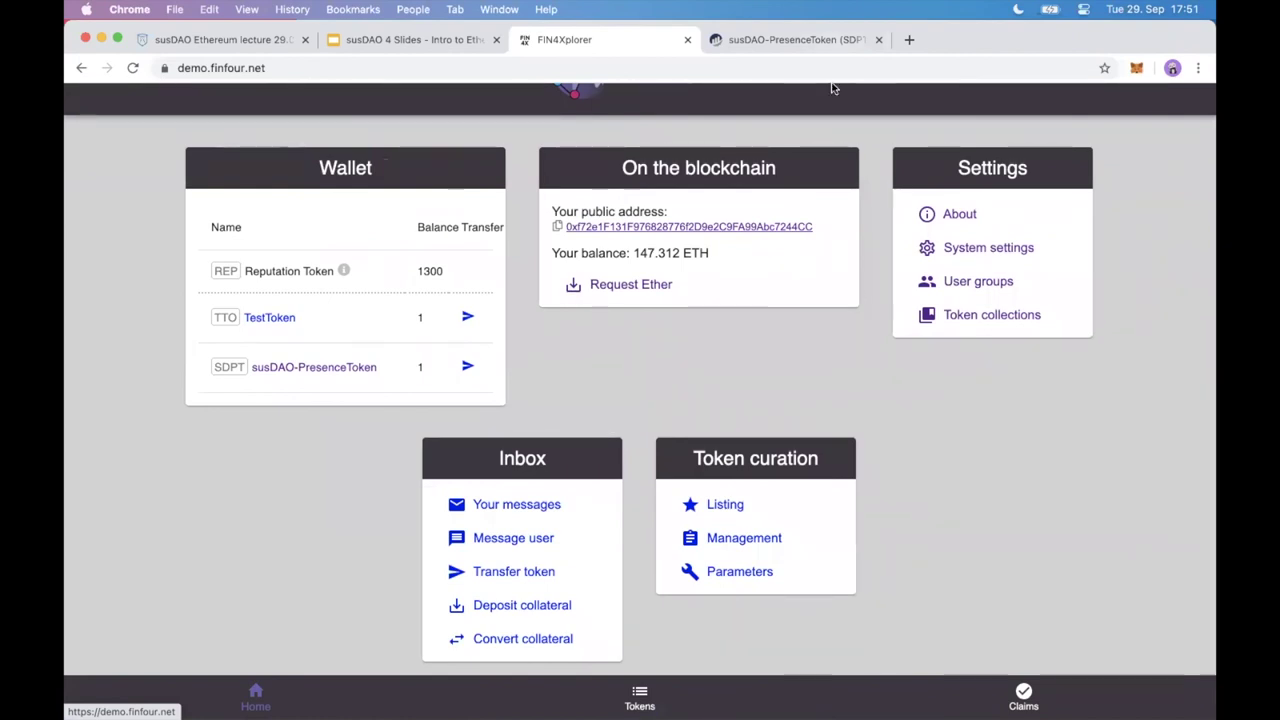
click(878, 40)
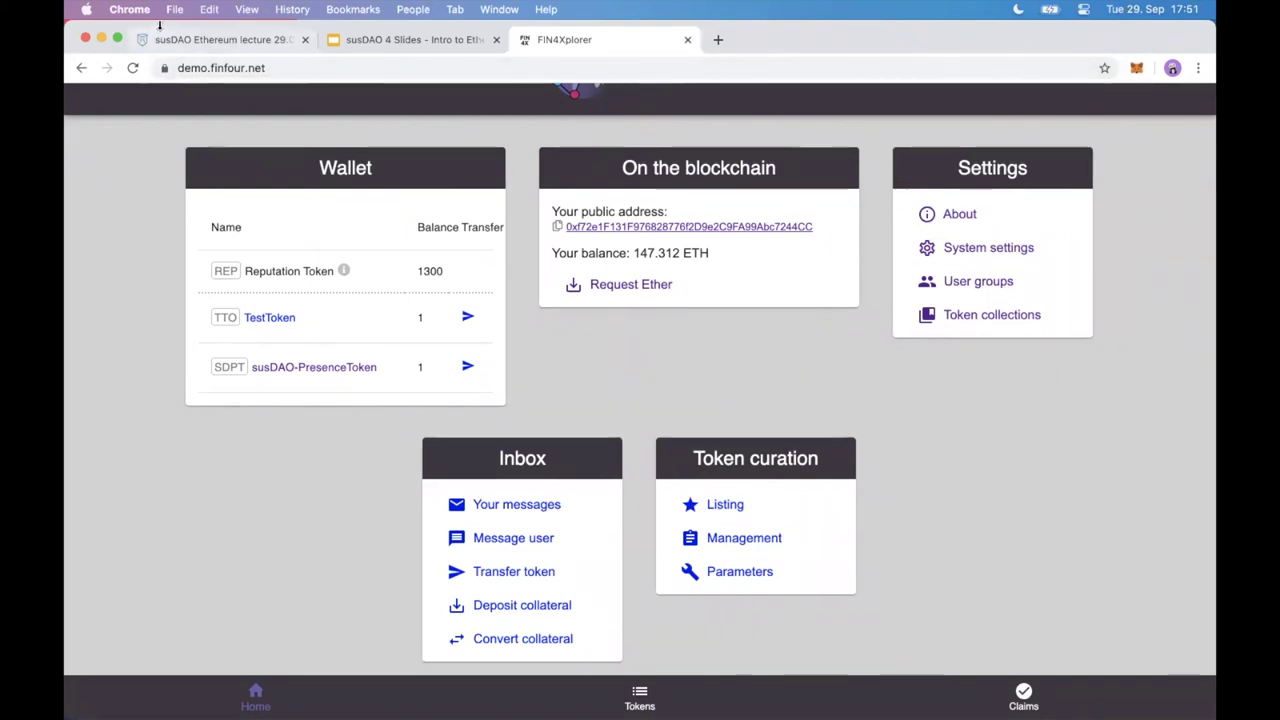
drag(962, 31, 972, 94)
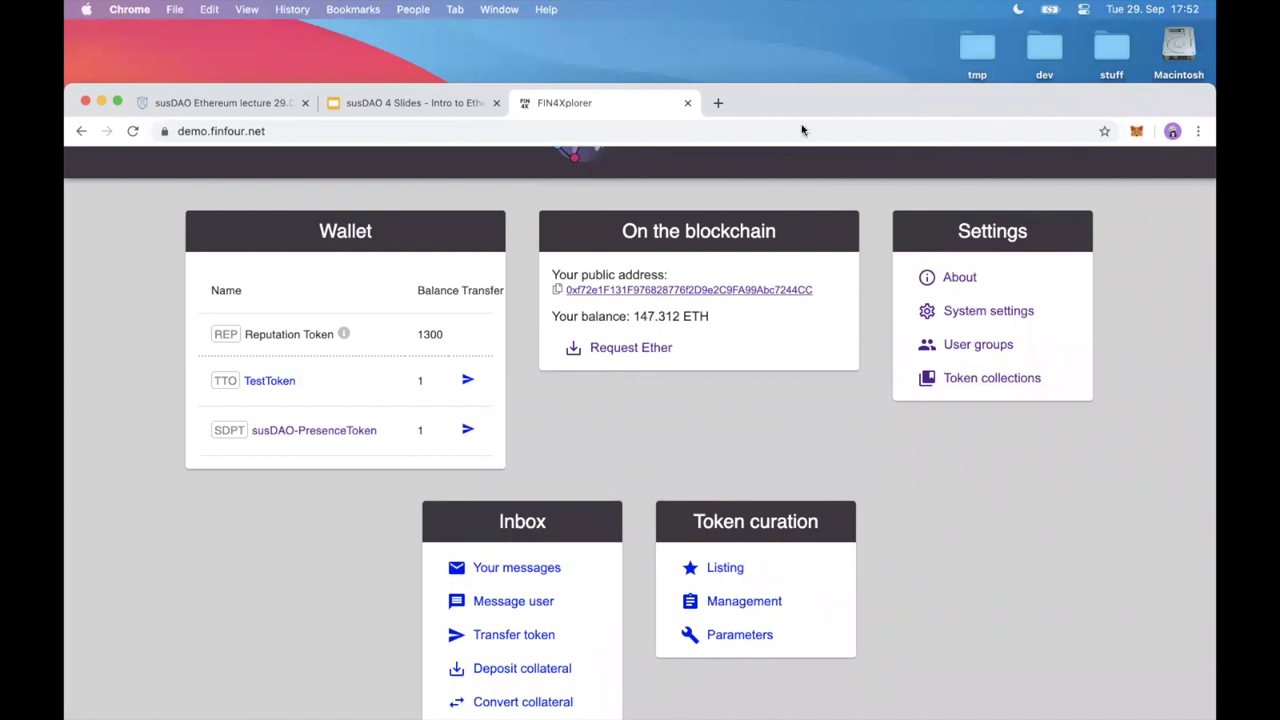
click(1137, 133)
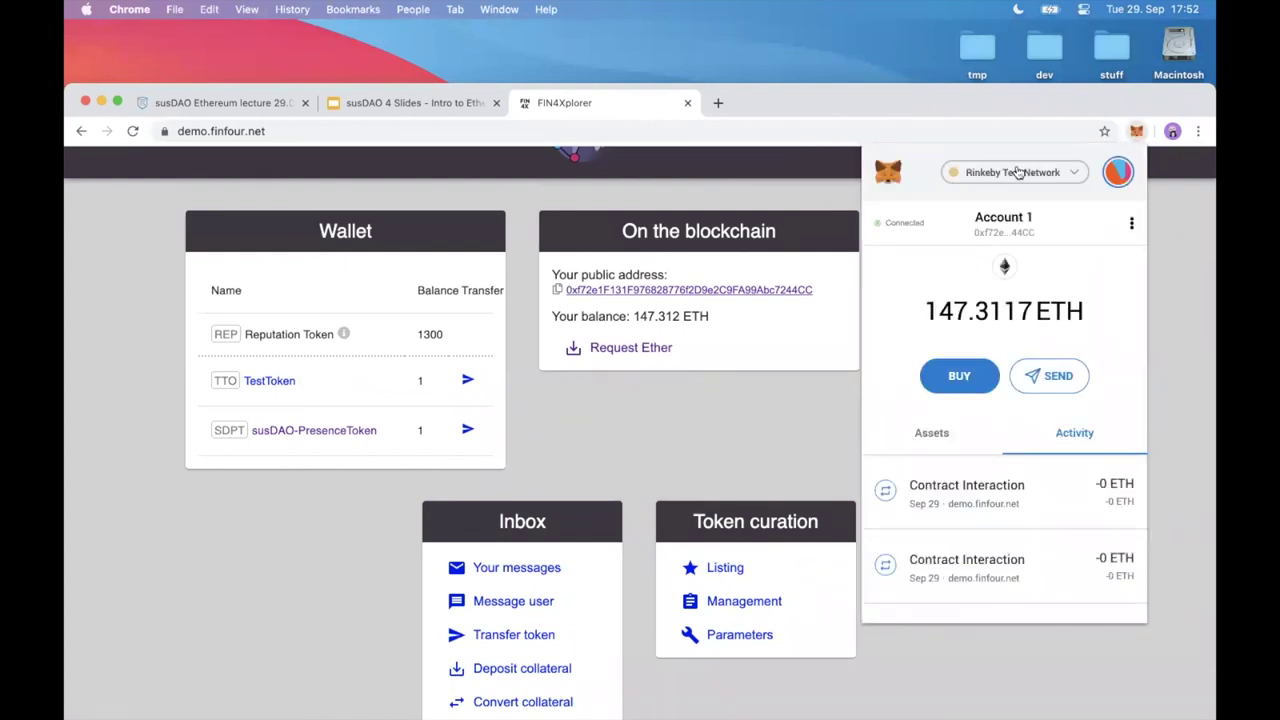
click(968, 176)
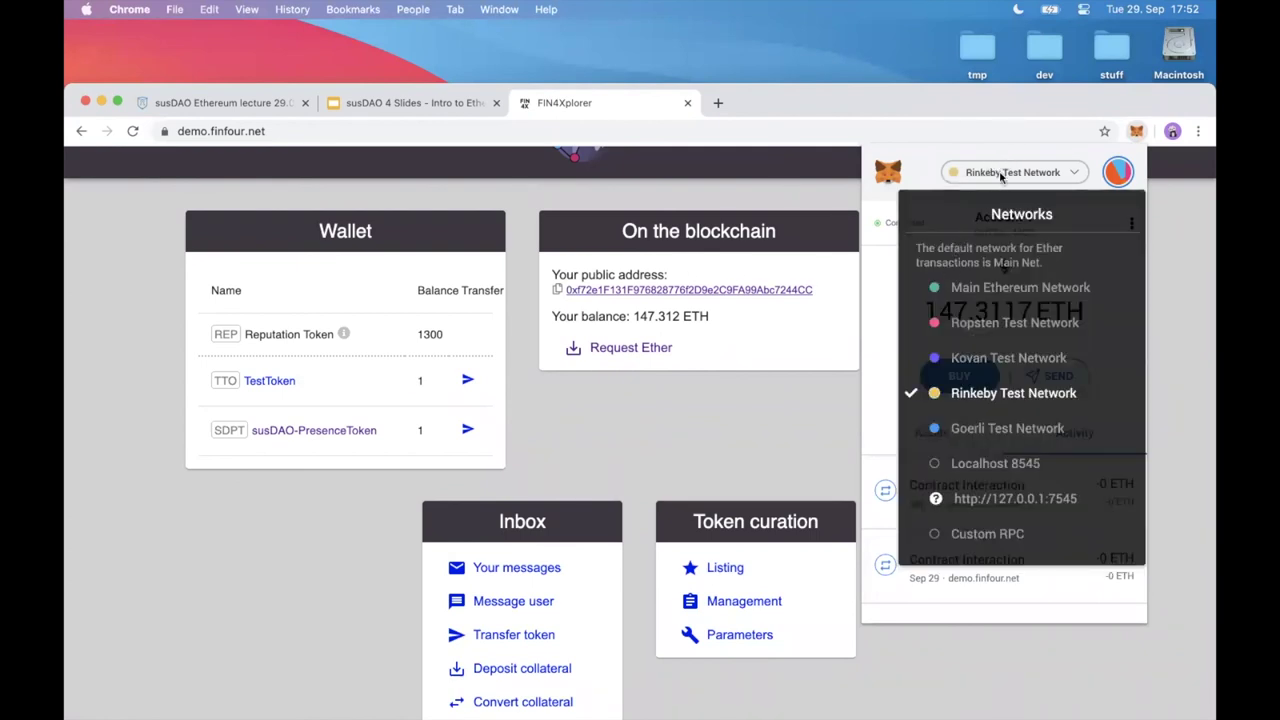
click(830, 193)
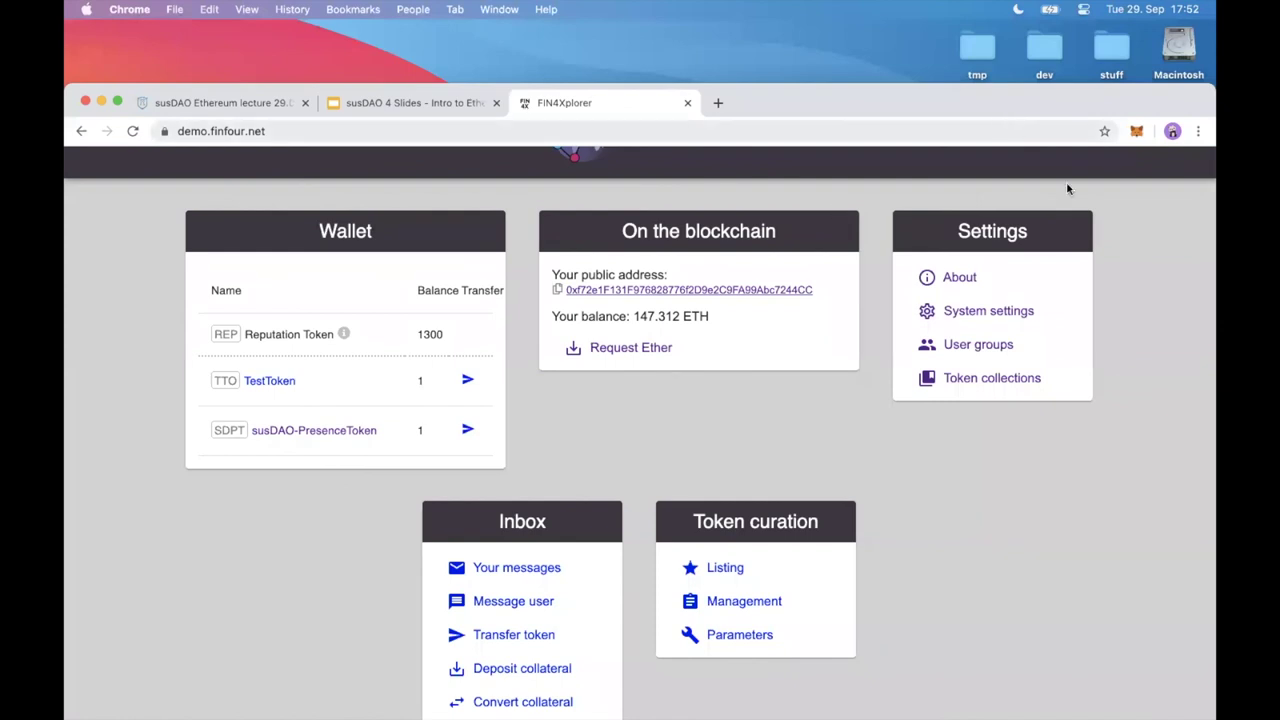
click(1136, 131)
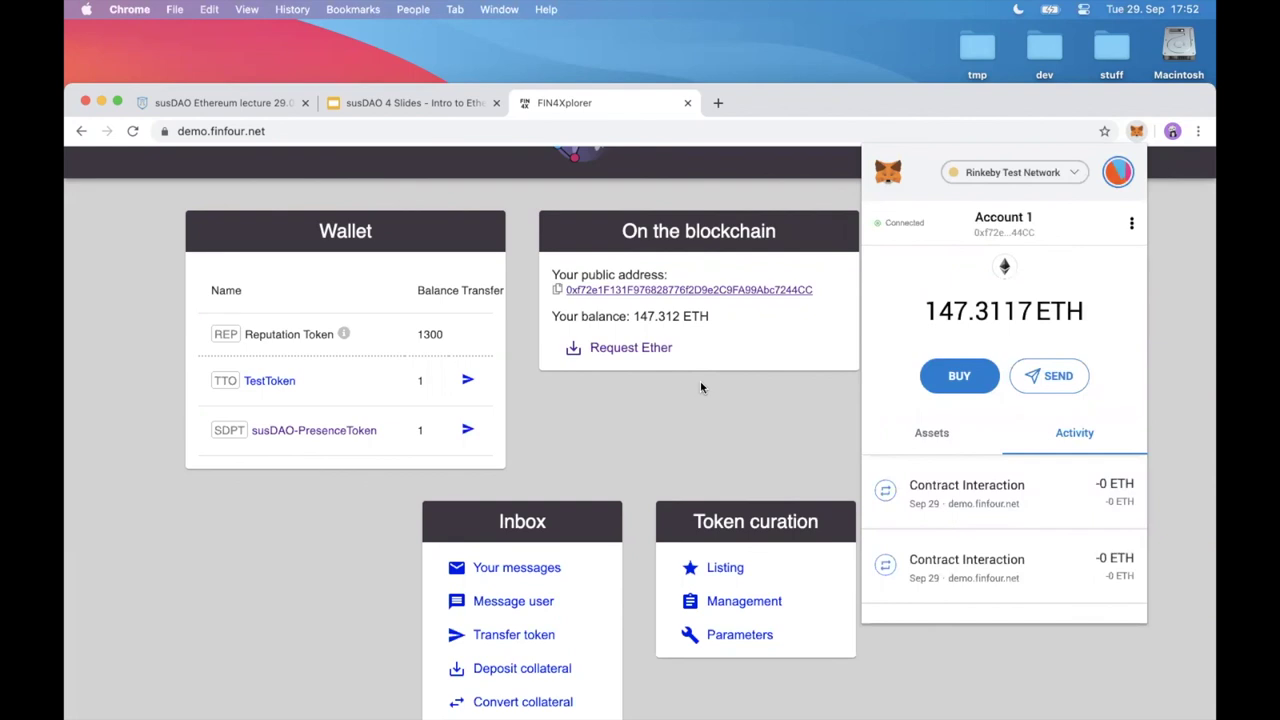
drag(1034, 312, 913, 315)
double_click(926, 312)
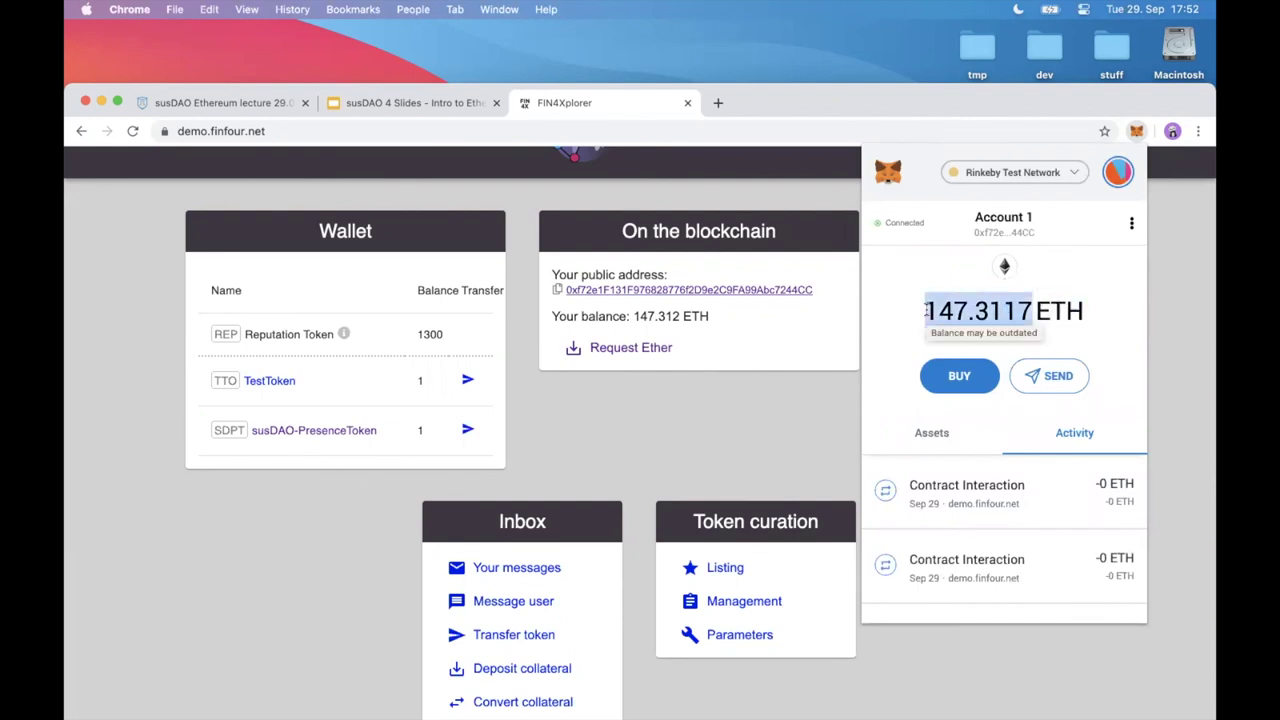
click(1030, 175)
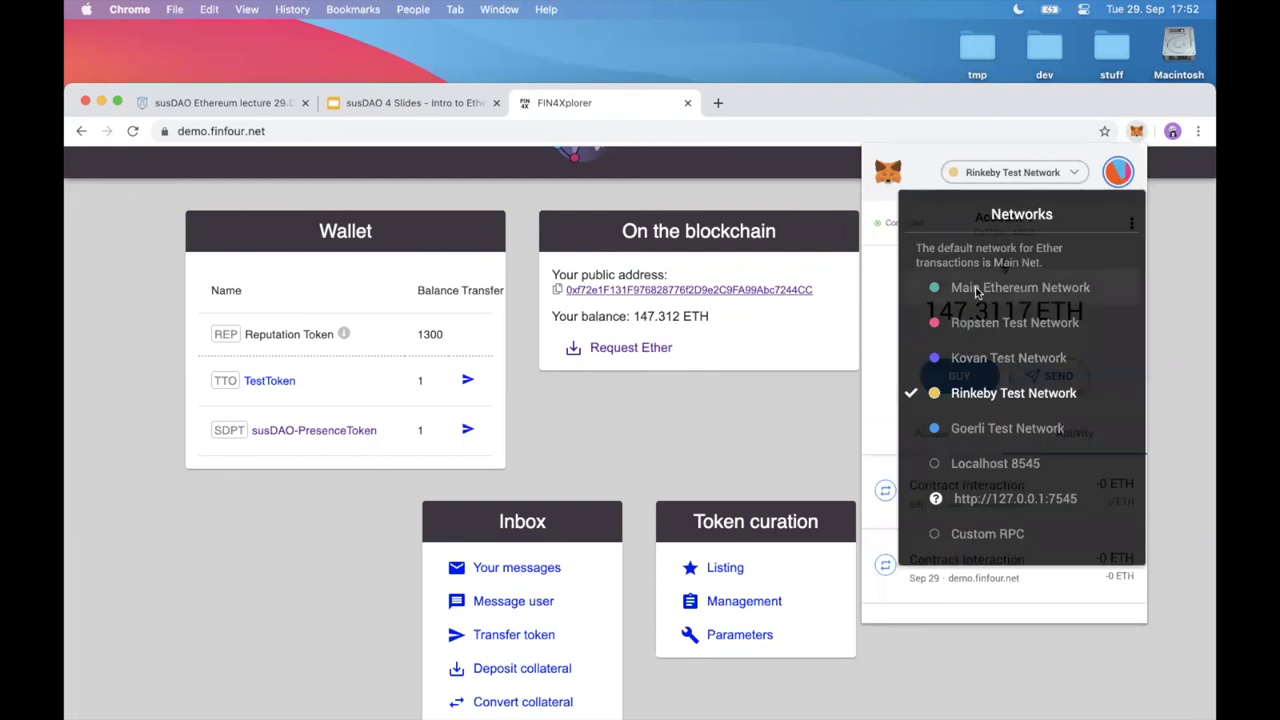
click(752, 425)
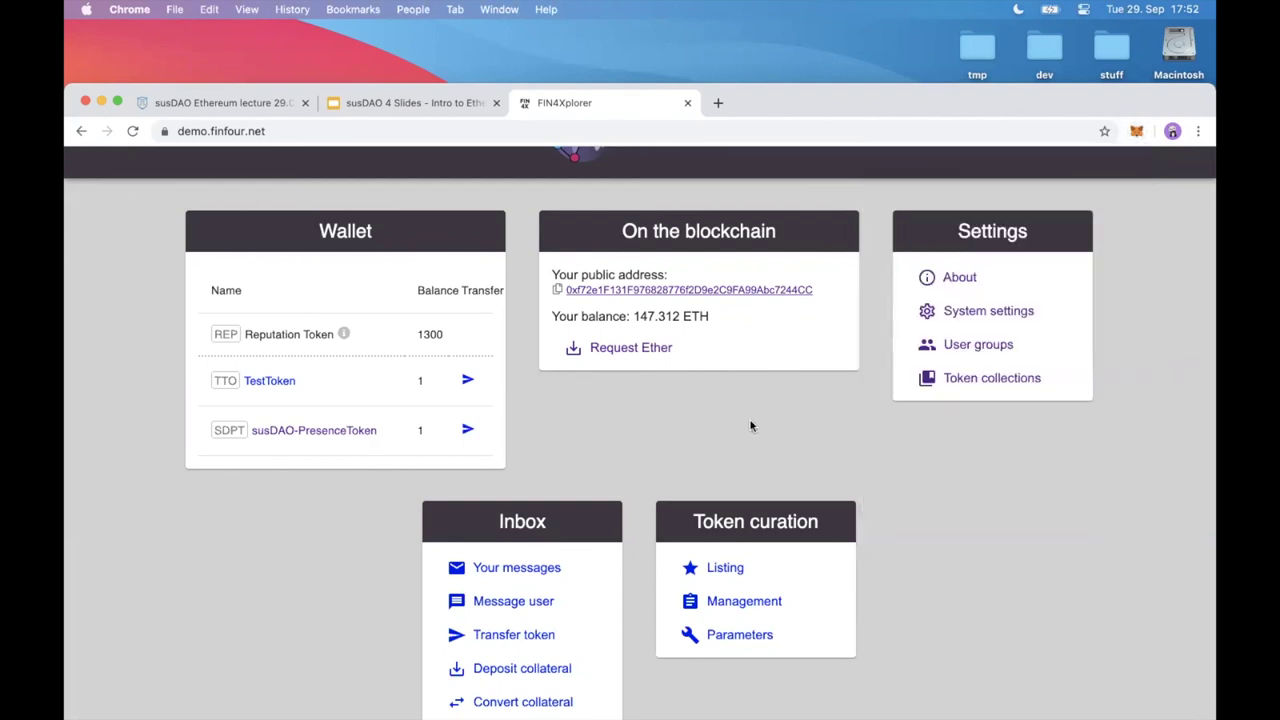
double_click(842, 106)
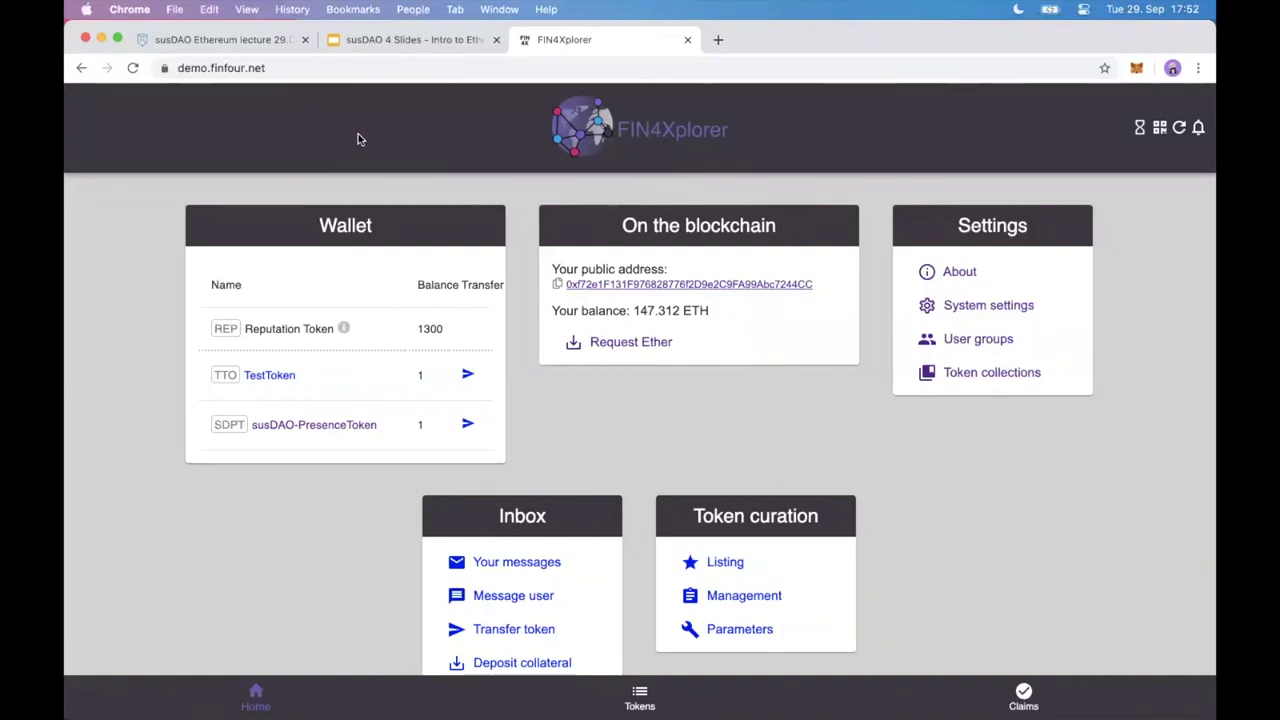
Present slide 28 'Technologies used in Fin4', then return to FIN4Xplorer.
key(ctrl+shift+Tab)
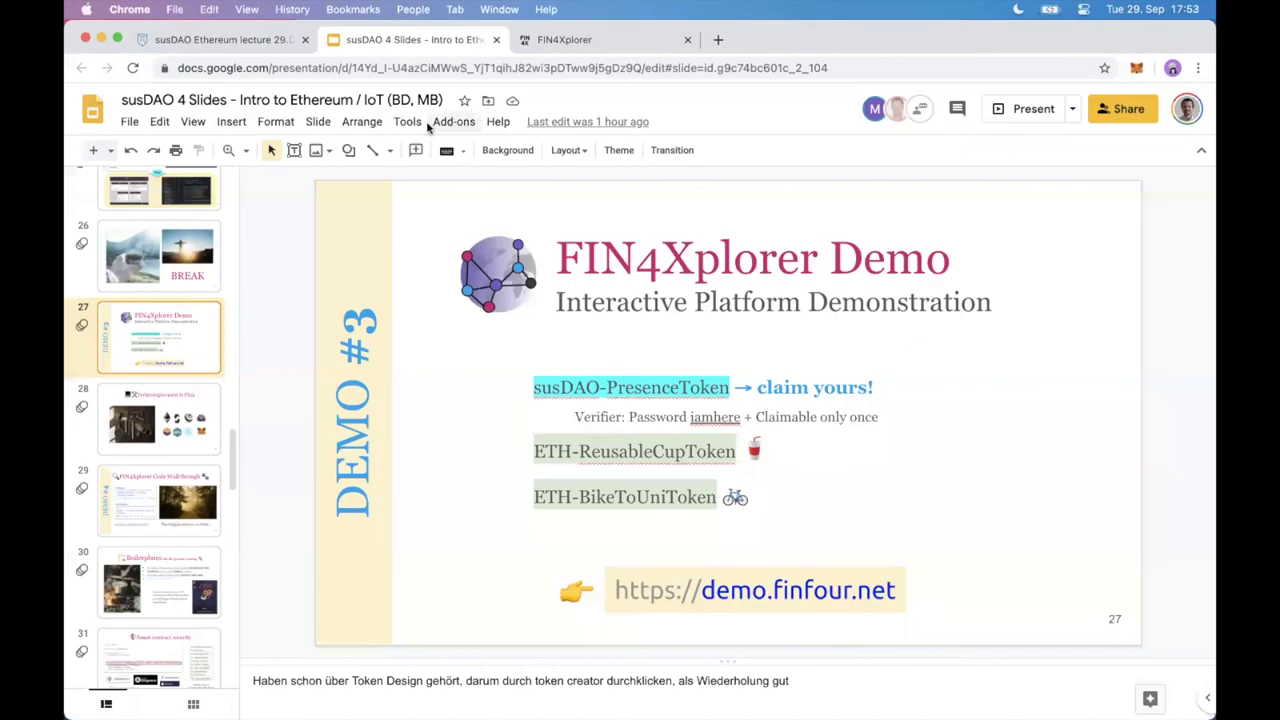
scroll(170, 336, down, 1)
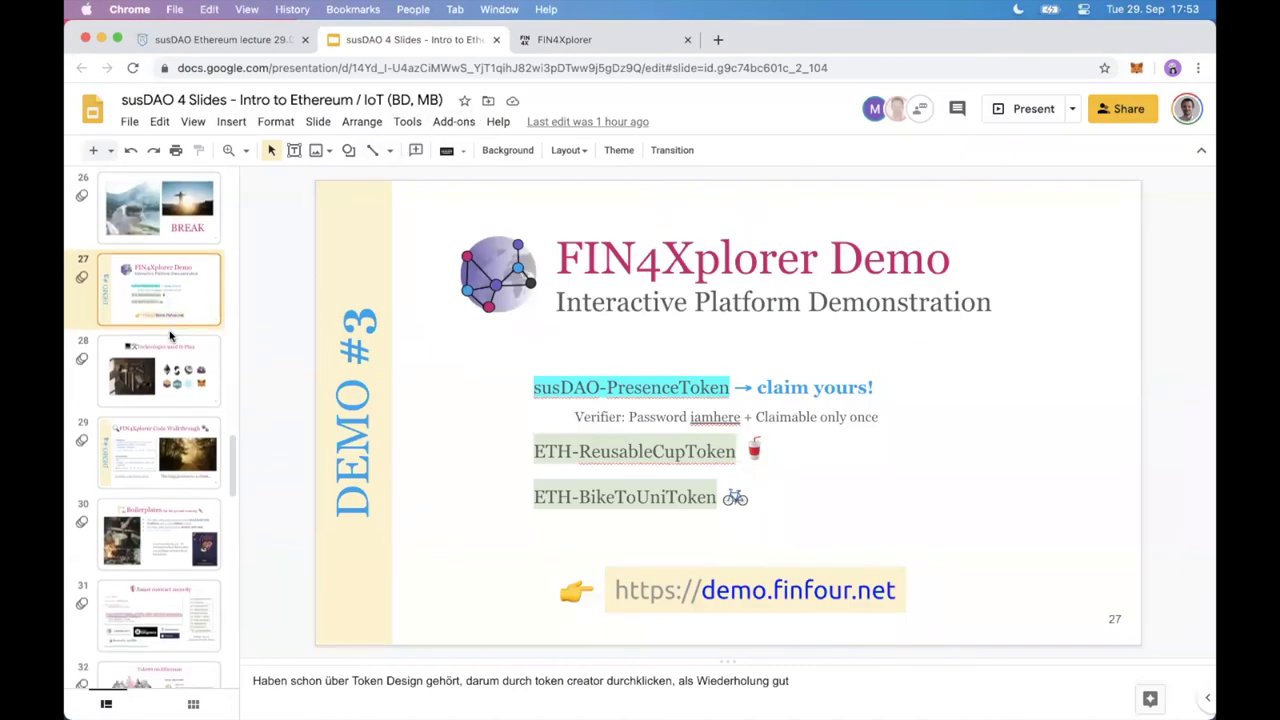
scroll(170, 336, down, 1)
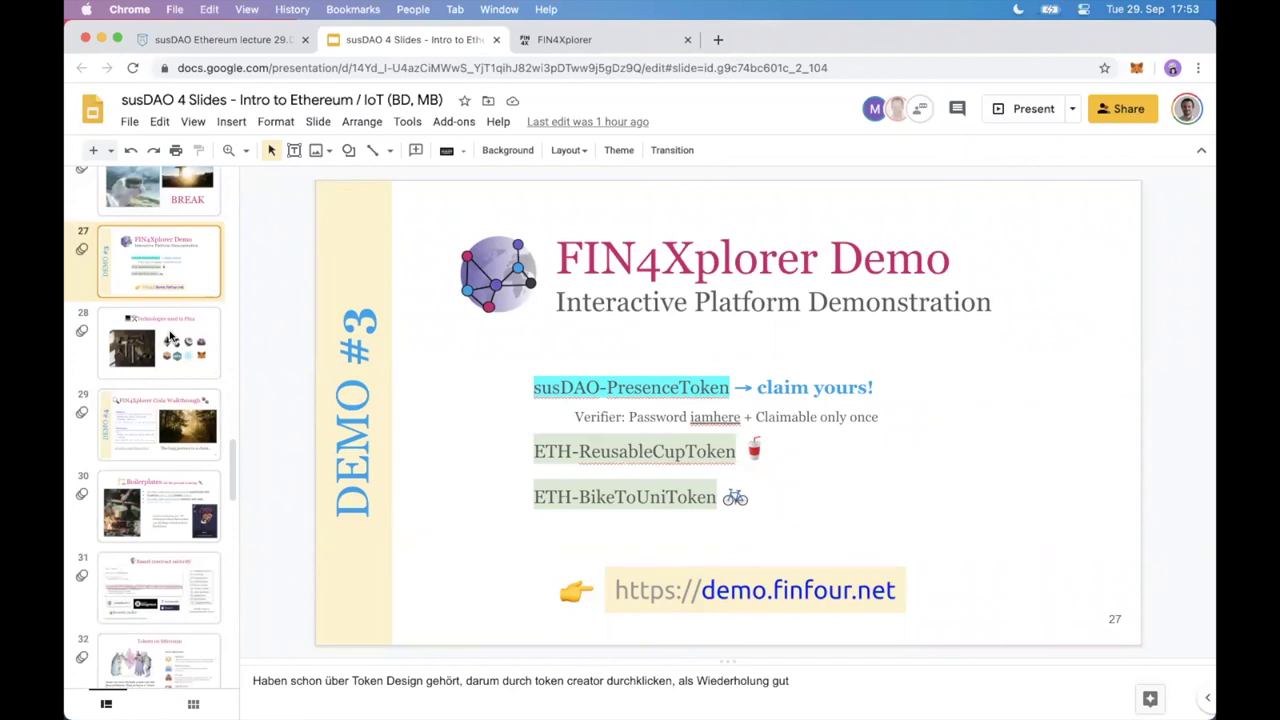
click(170, 336)
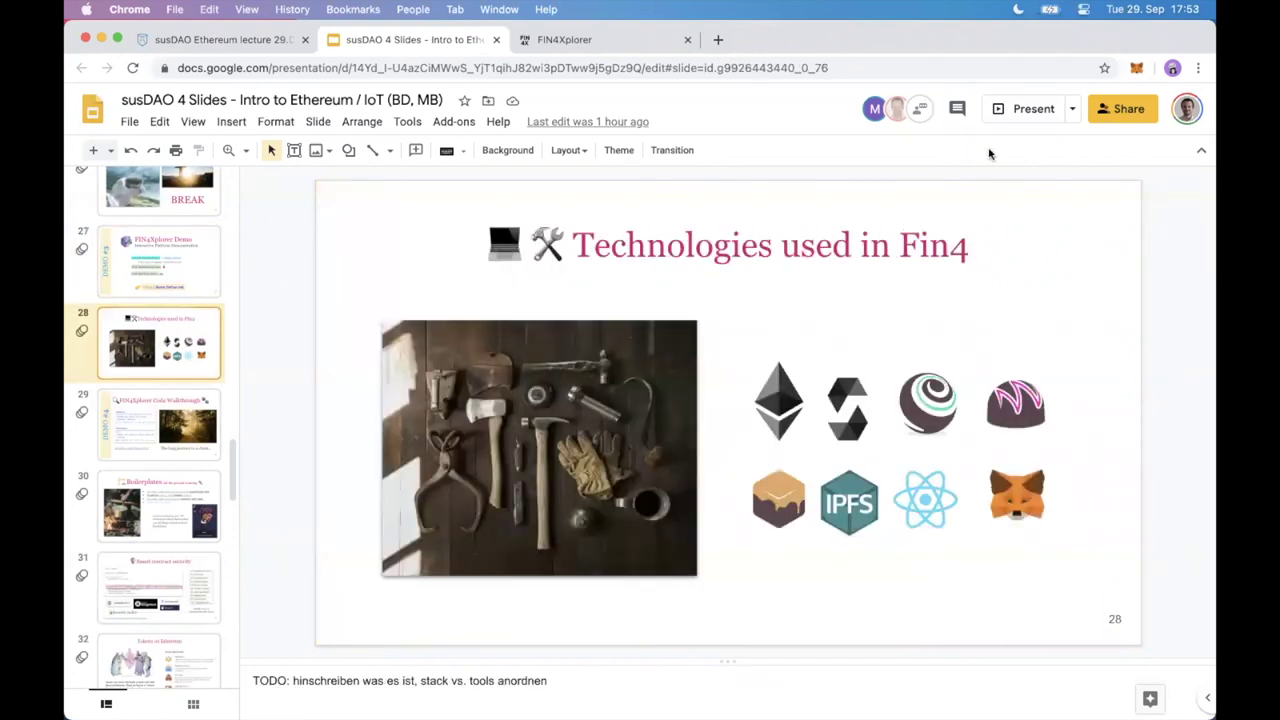
click(1030, 110)
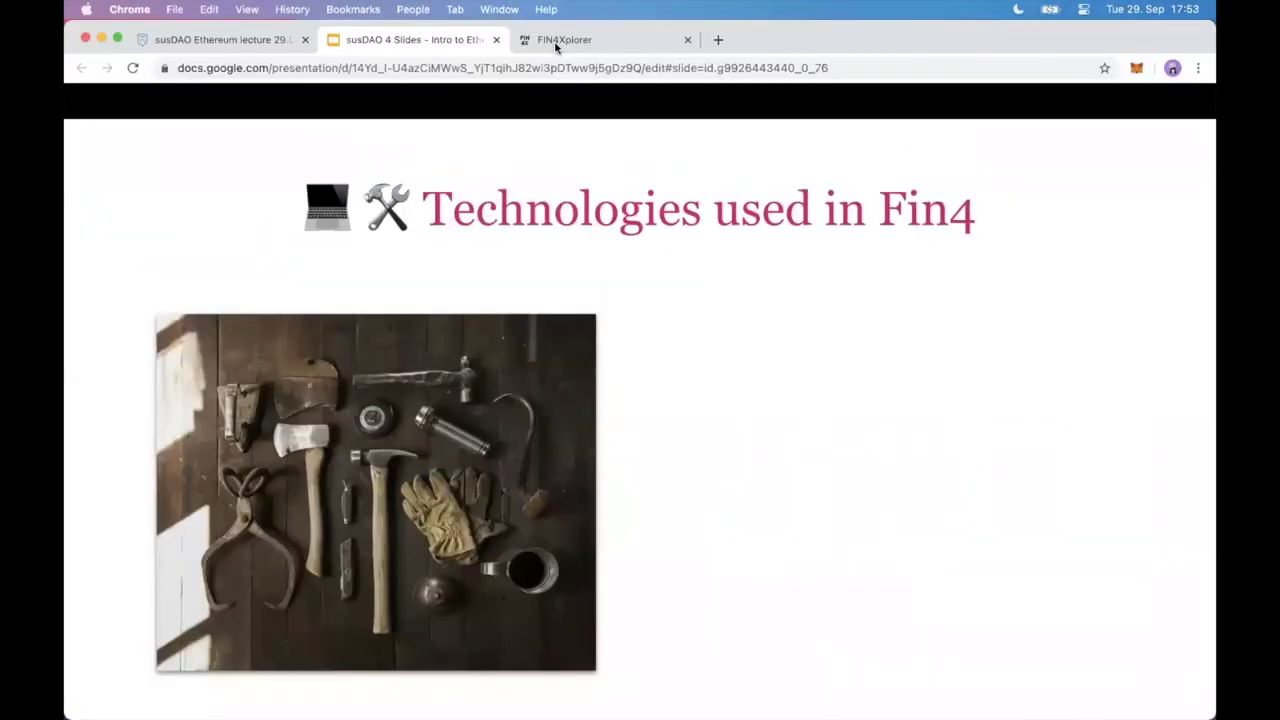
click(556, 40)
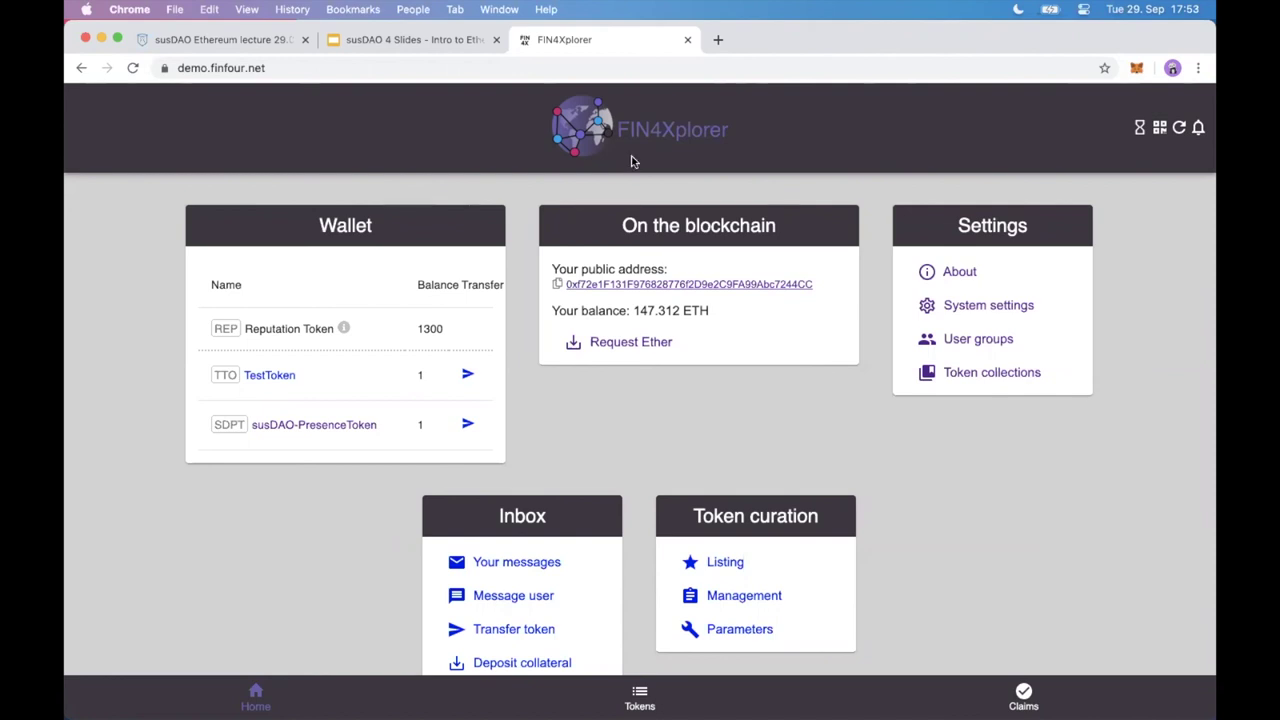
click(387, 68)
Confirm the 147.212 ETH balance in MetaMask, then return to slide 28 of the Google Slides deck.
click(93, 306)
click(1136, 68)
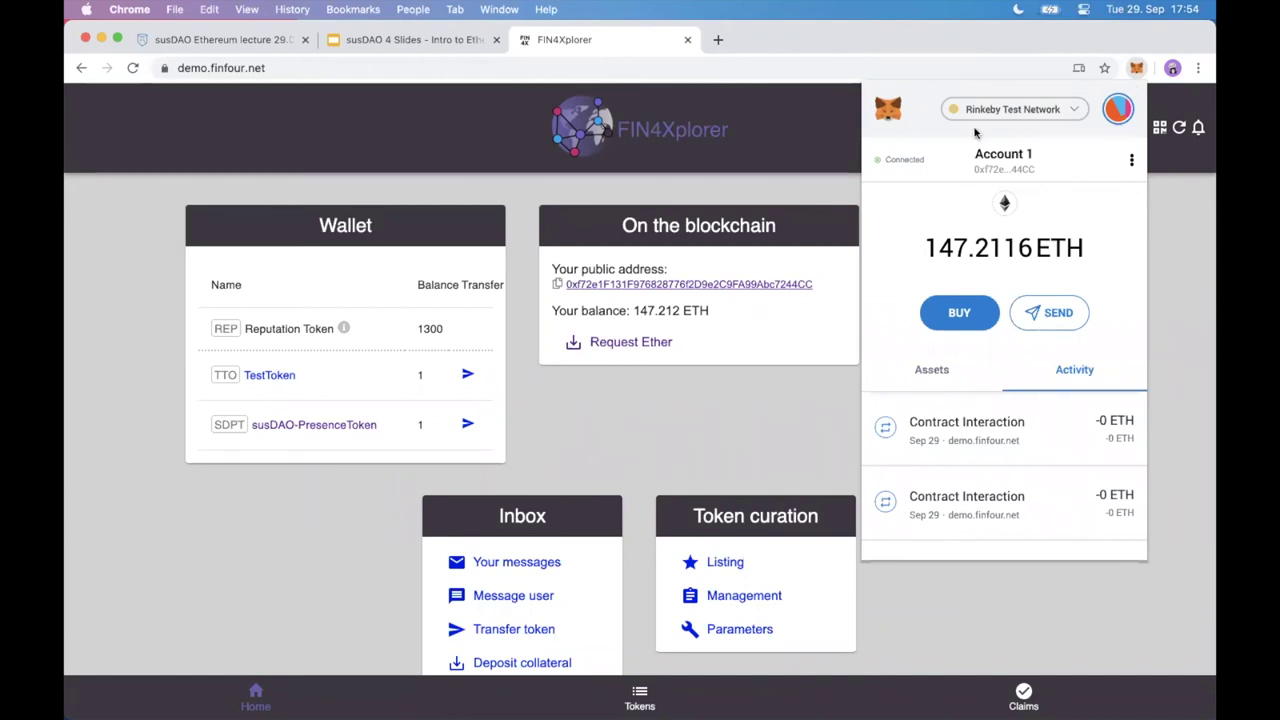
click(810, 190)
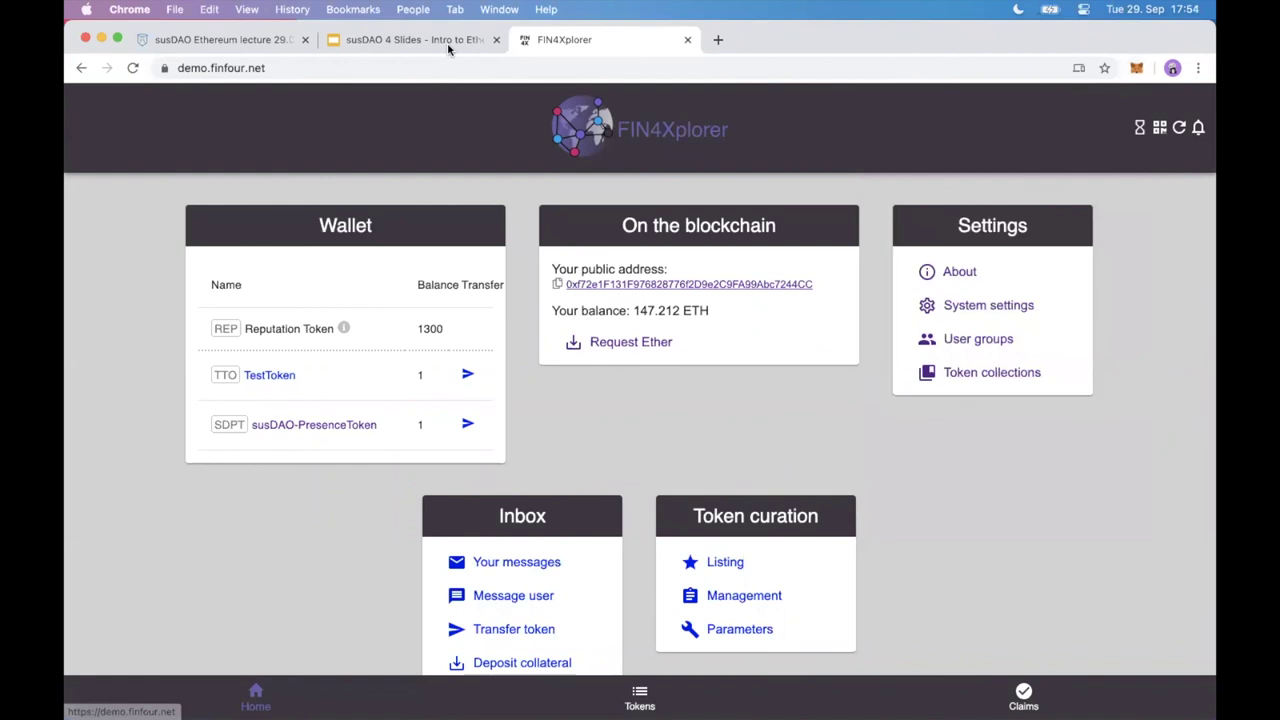
click(412, 39)
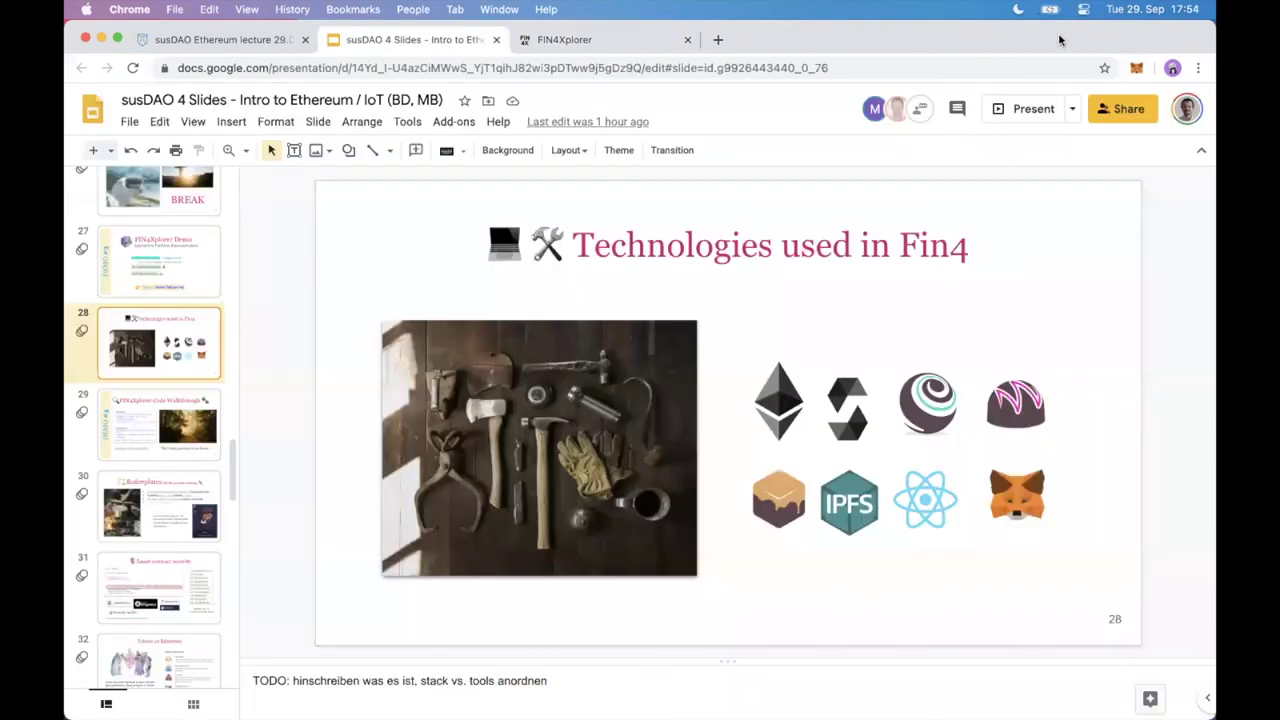
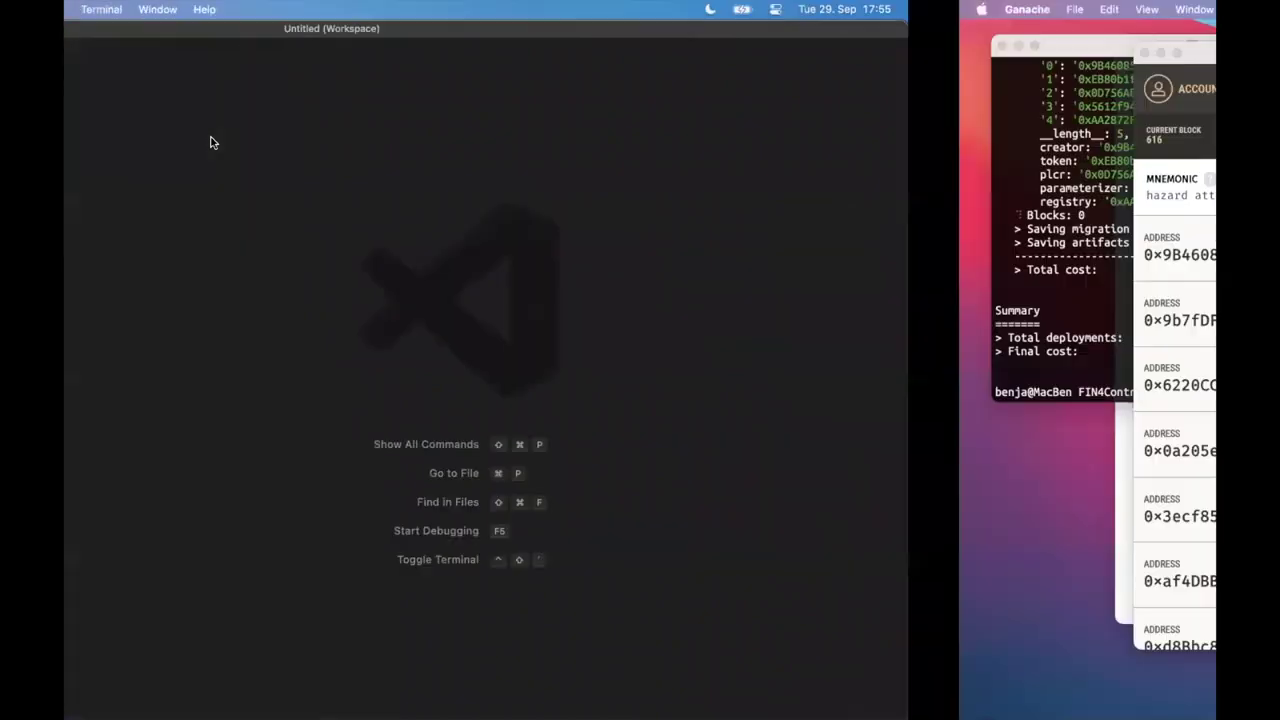
Check the repository list in GitHub Desktop via Mission Control, then return to VS Code.
key(ctrl+Up)
click(441, 391)
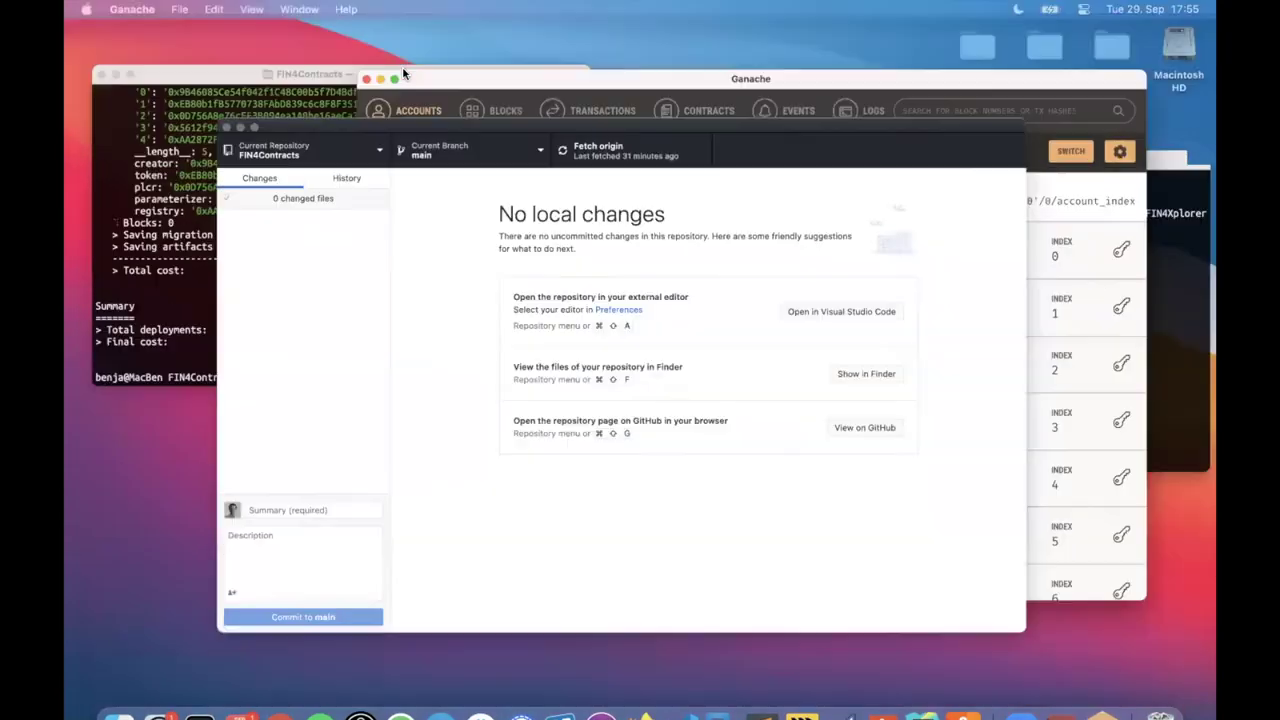
click(361, 74)
click(361, 74)
key(ctrl+Left)
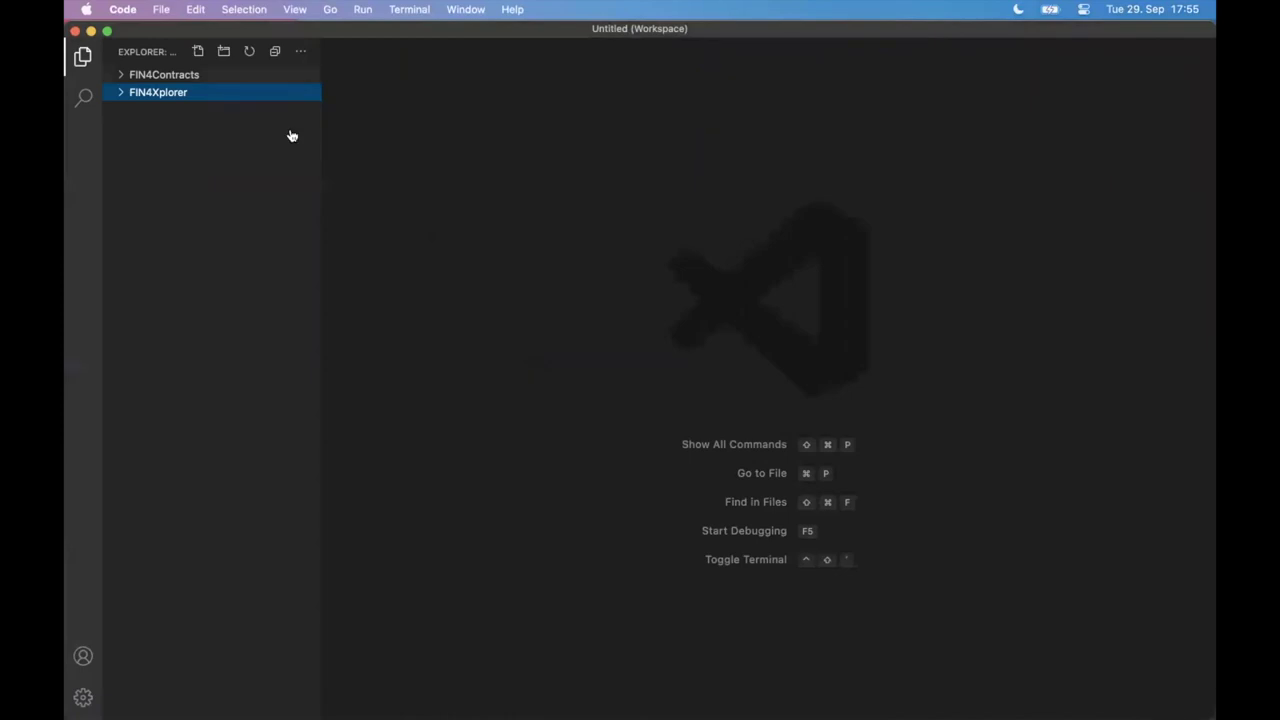
Open FIN4Contracts/contracts/Fin4Main.sol, review its satellite address declarations, and expand migrations.
click(120, 77)
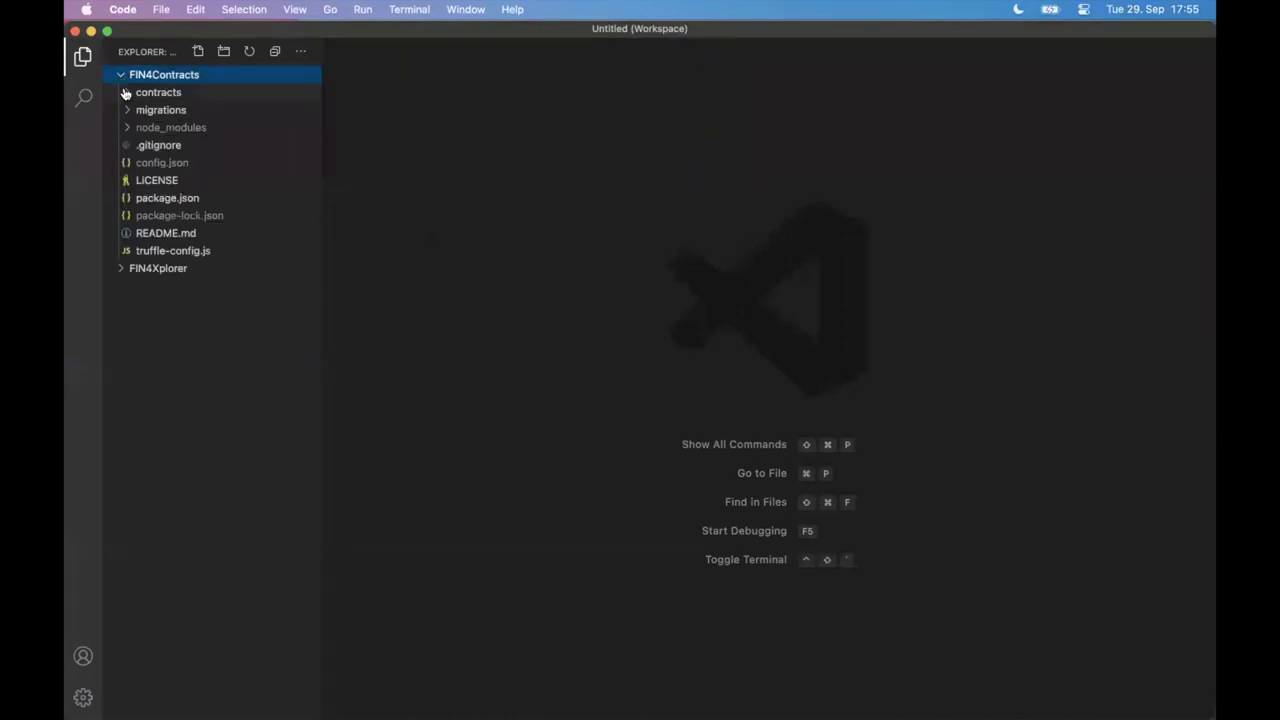
click(127, 93)
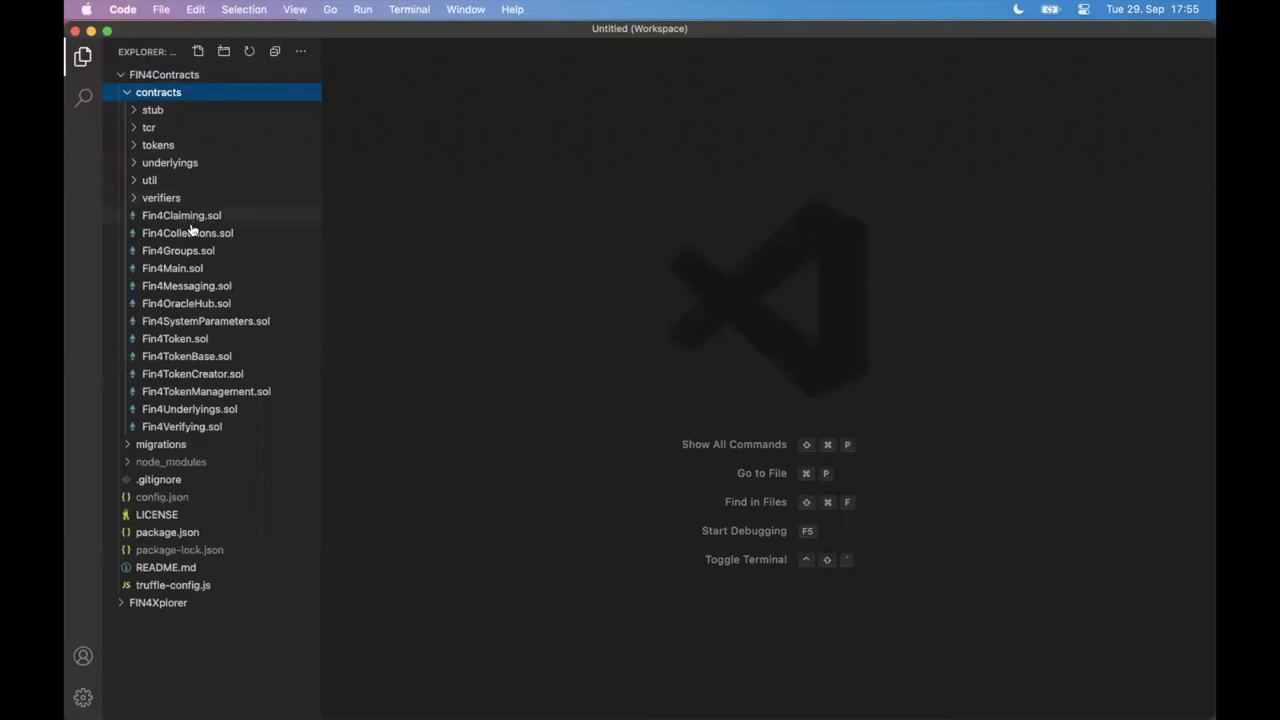
click(172, 268)
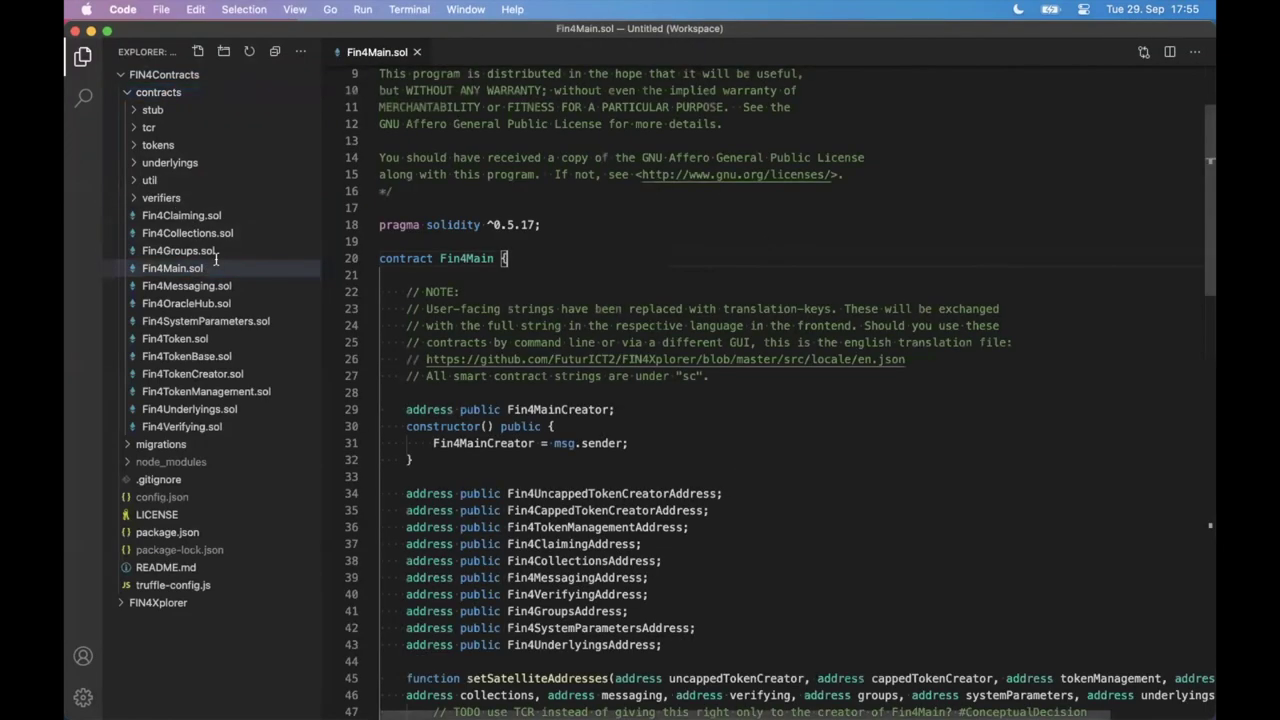
scroll(745, 341, down, 1)
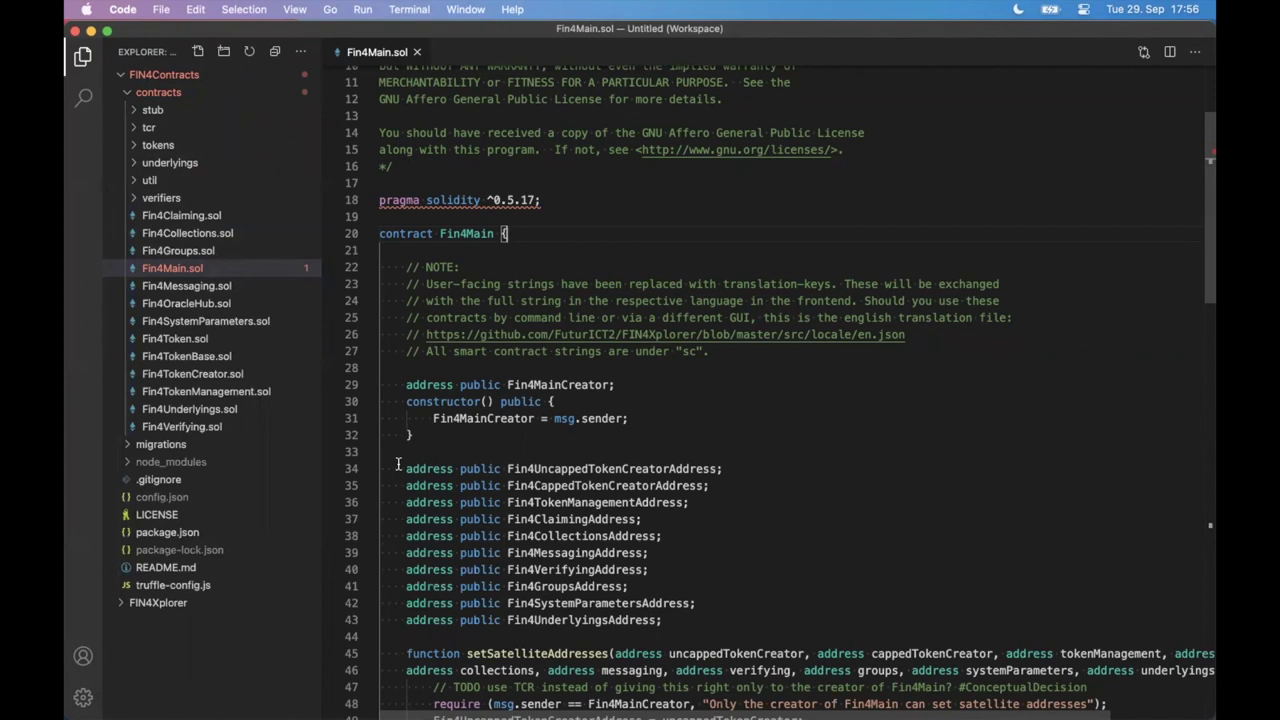
scroll(397, 464, down, 2)
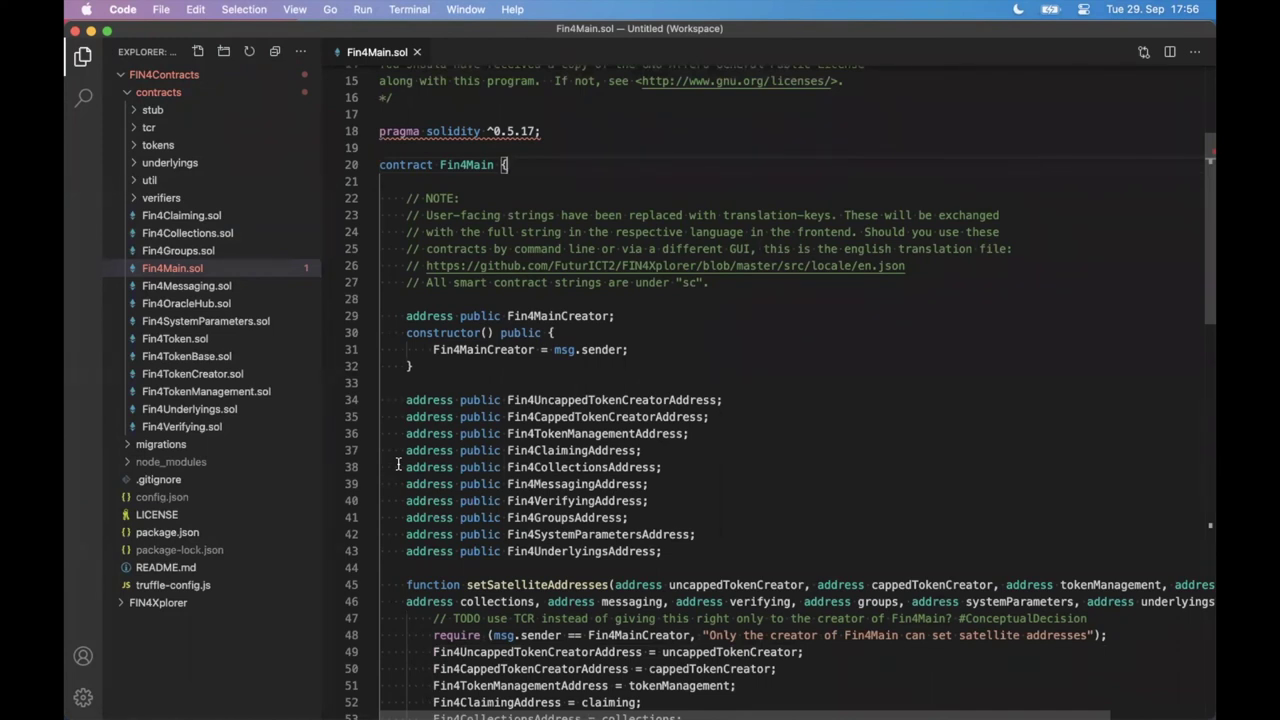
scroll(397, 464, down, 4)
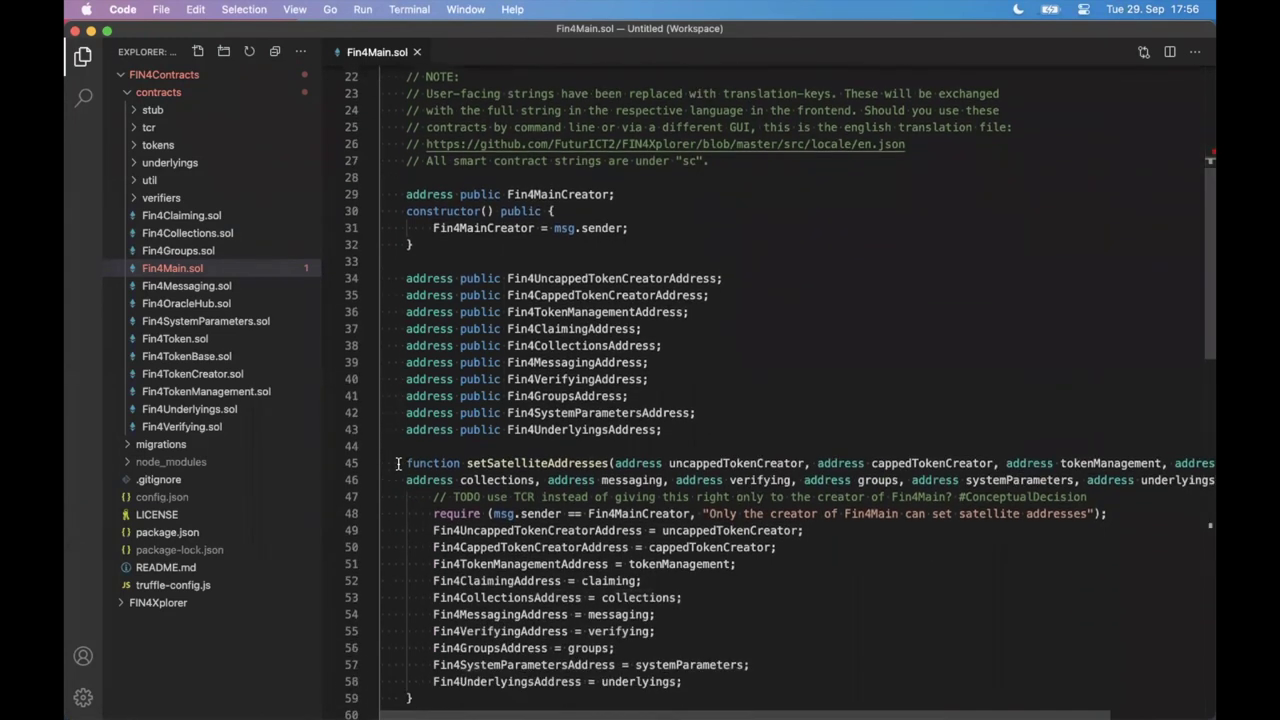
scroll(397, 464, down, 1)
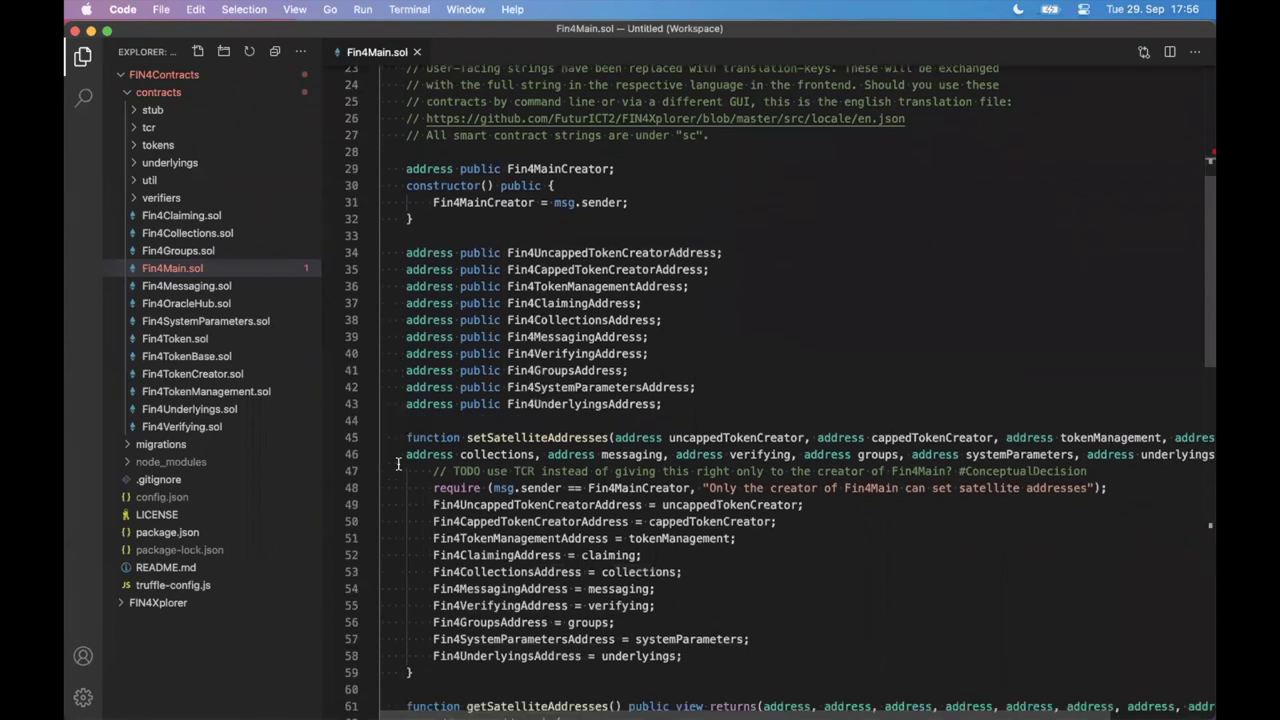
scroll(397, 464, up, 5)
scroll(397, 464, up, 2)
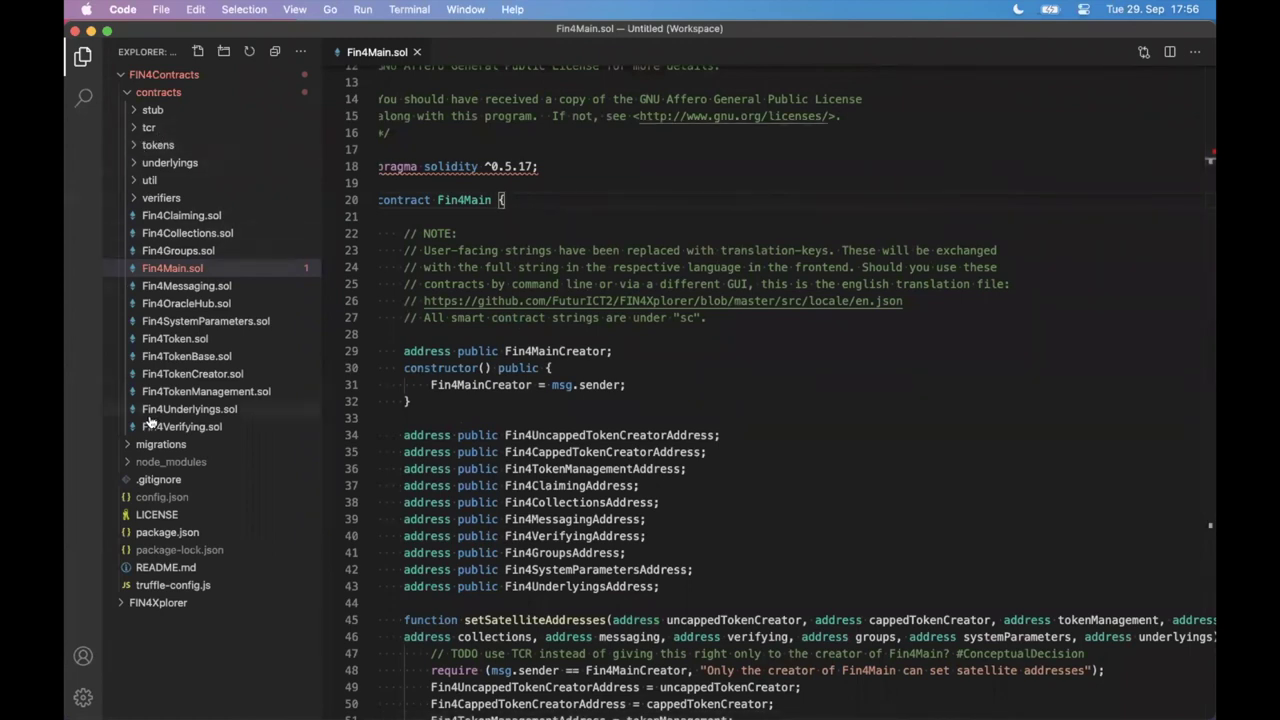
click(125, 446)
Open 2_deploy_contracts.js from migrations and scroll through the deployment script.
click(194, 479)
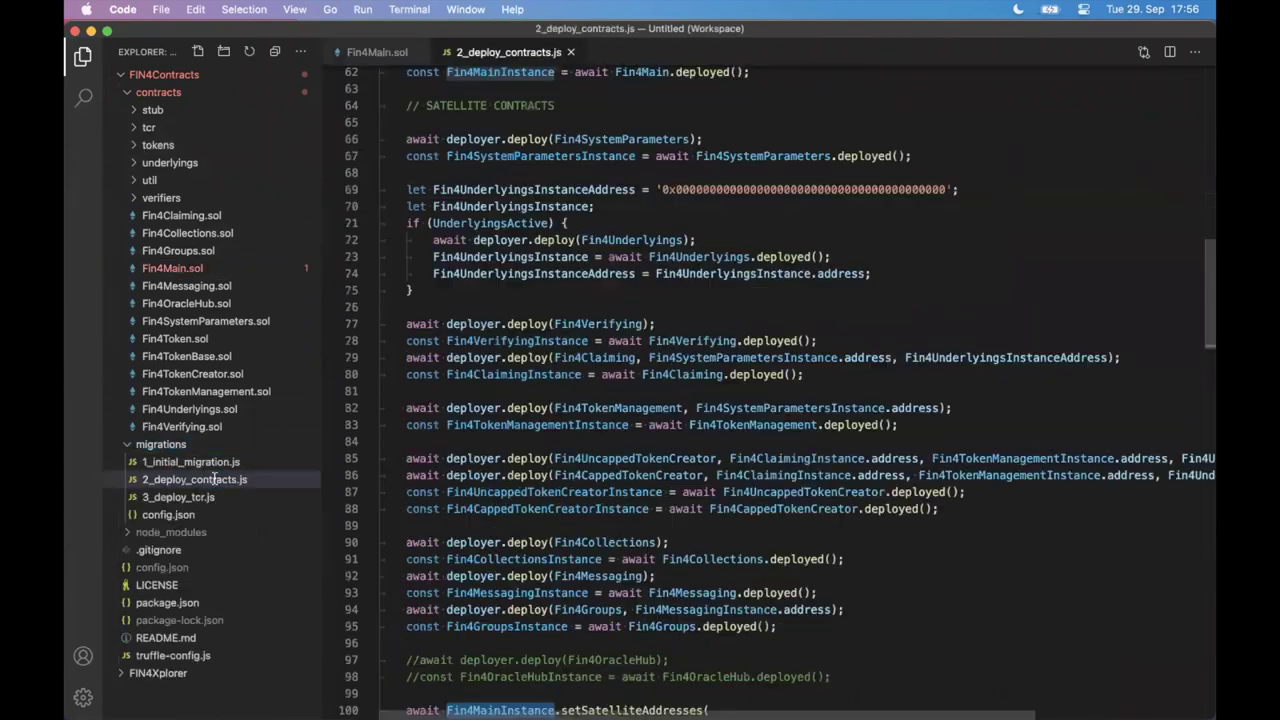
scroll(631, 358, up, 2)
scroll(631, 358, up, 9)
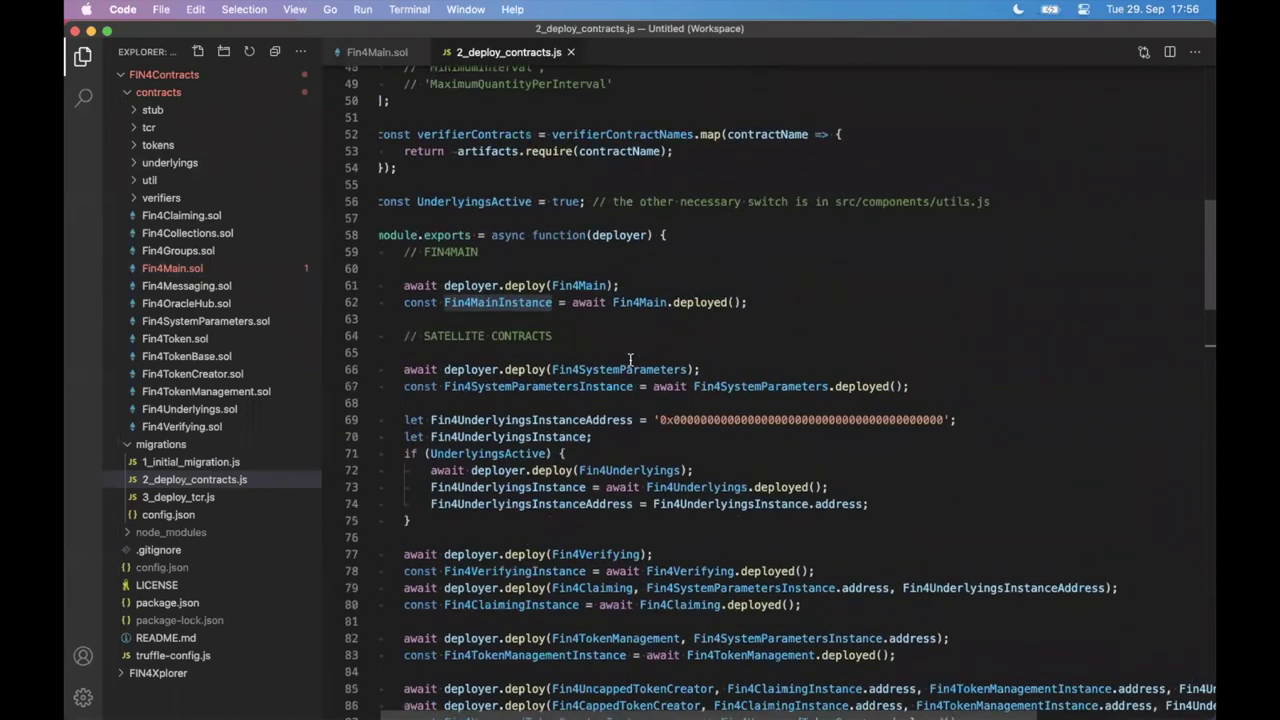
scroll(631, 360, up, 7)
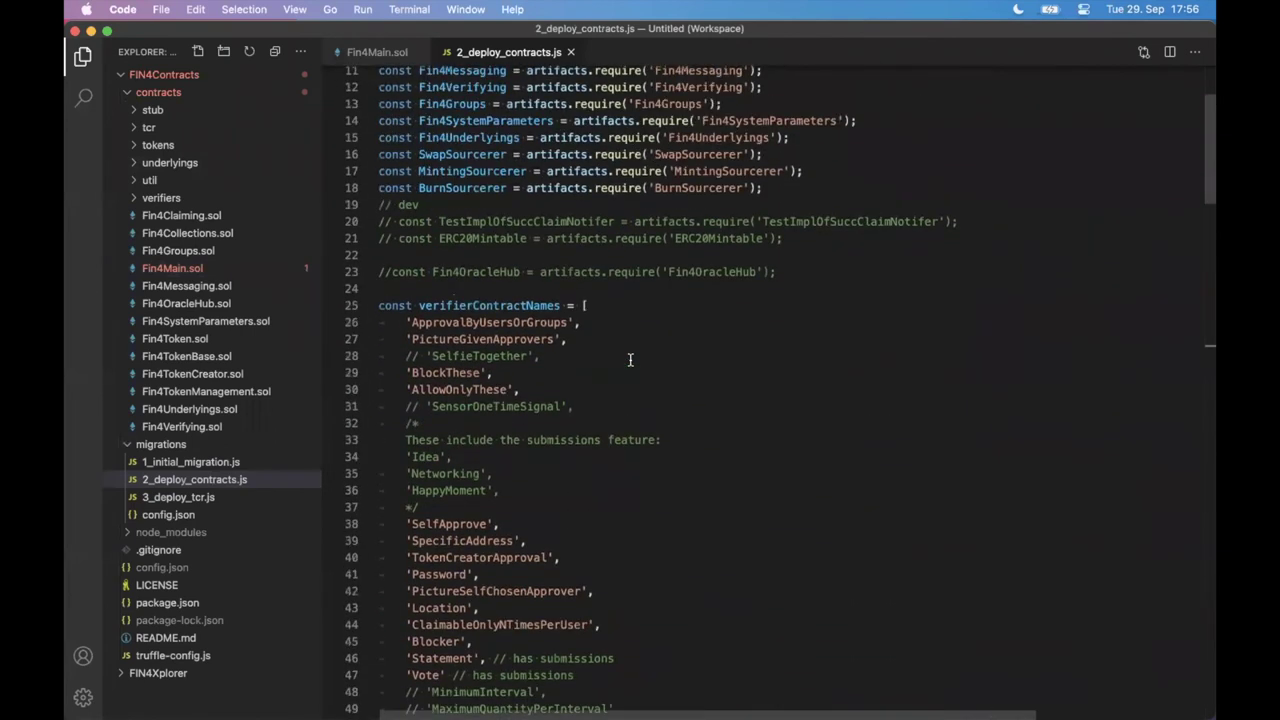
scroll(631, 360, up, 3)
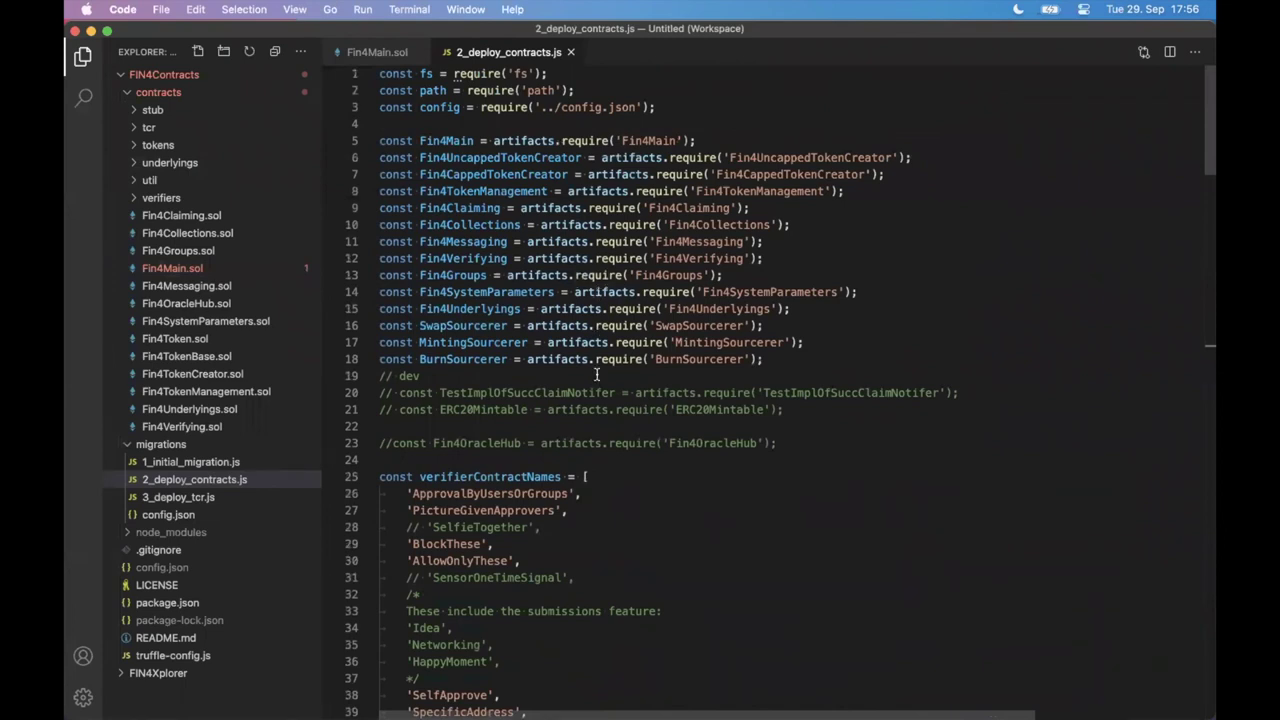
scroll(597, 330, down, 2)
scroll(597, 374, down, 2)
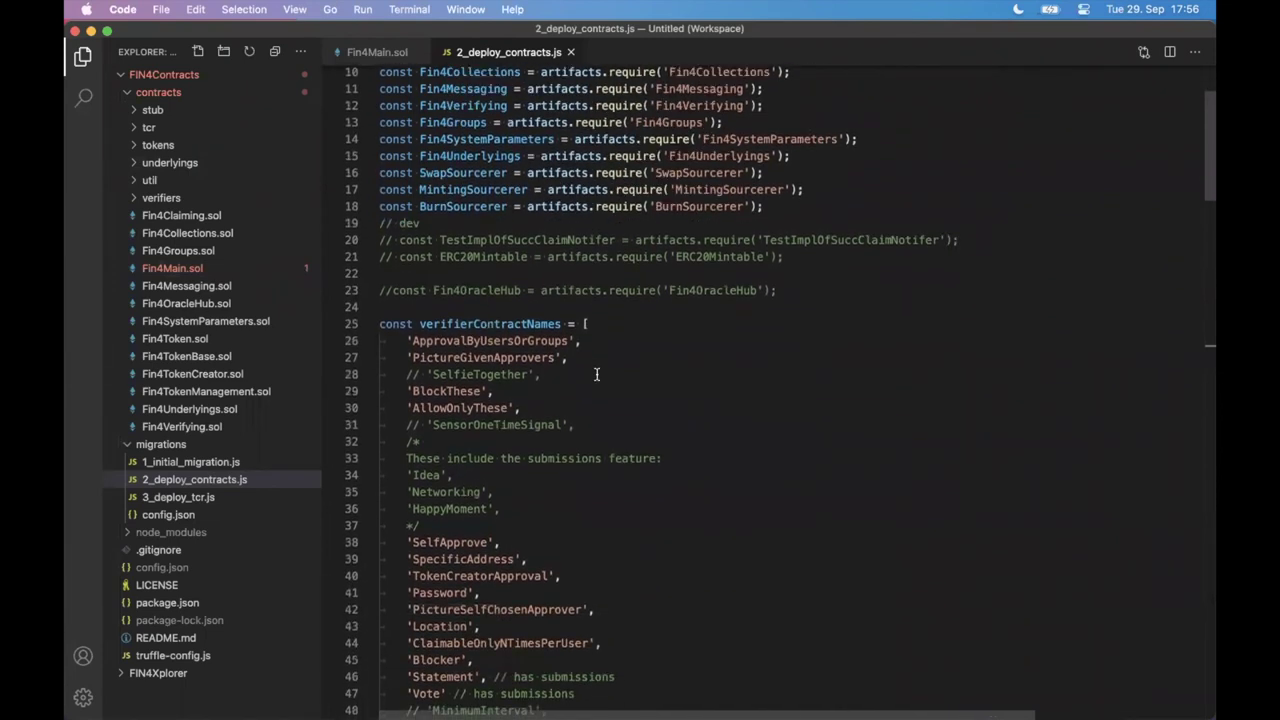
scroll(590, 350, up, 4)
Highlight Fin4Main, Fin4MainInstance and the setSatelliteAddresses call on line 100.
double_click(446, 141)
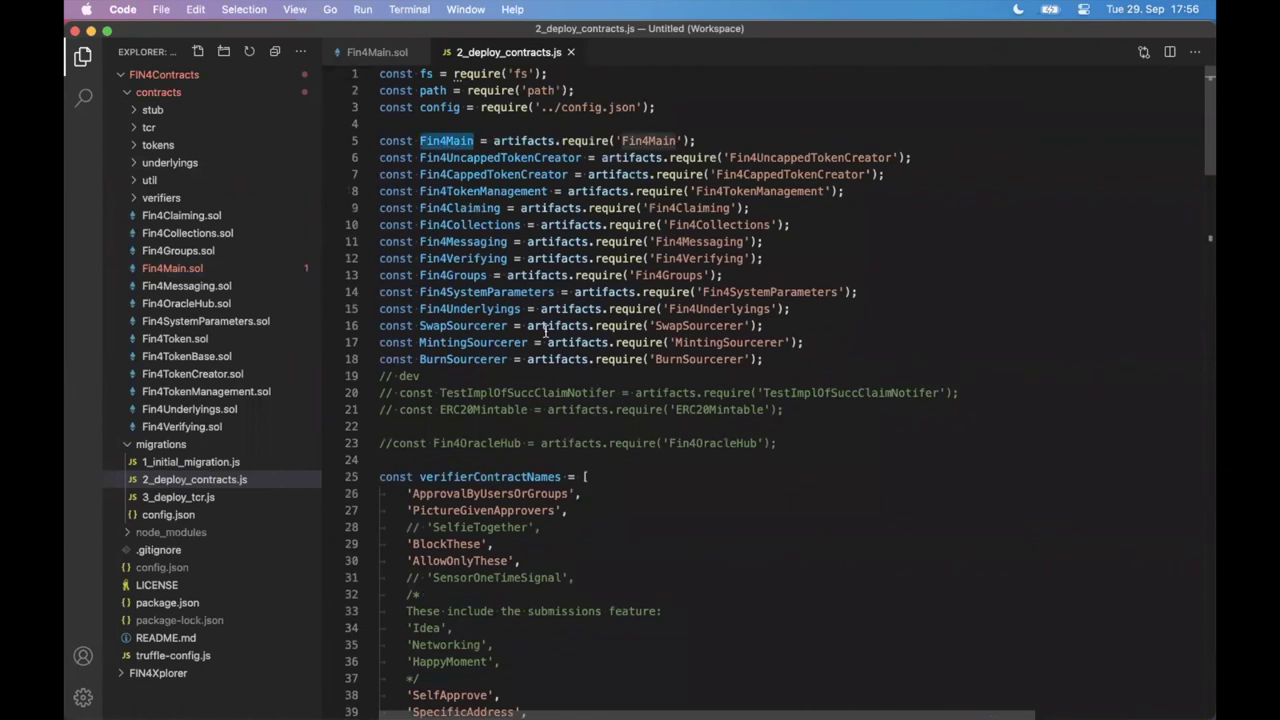
scroll(545, 333, down, 15)
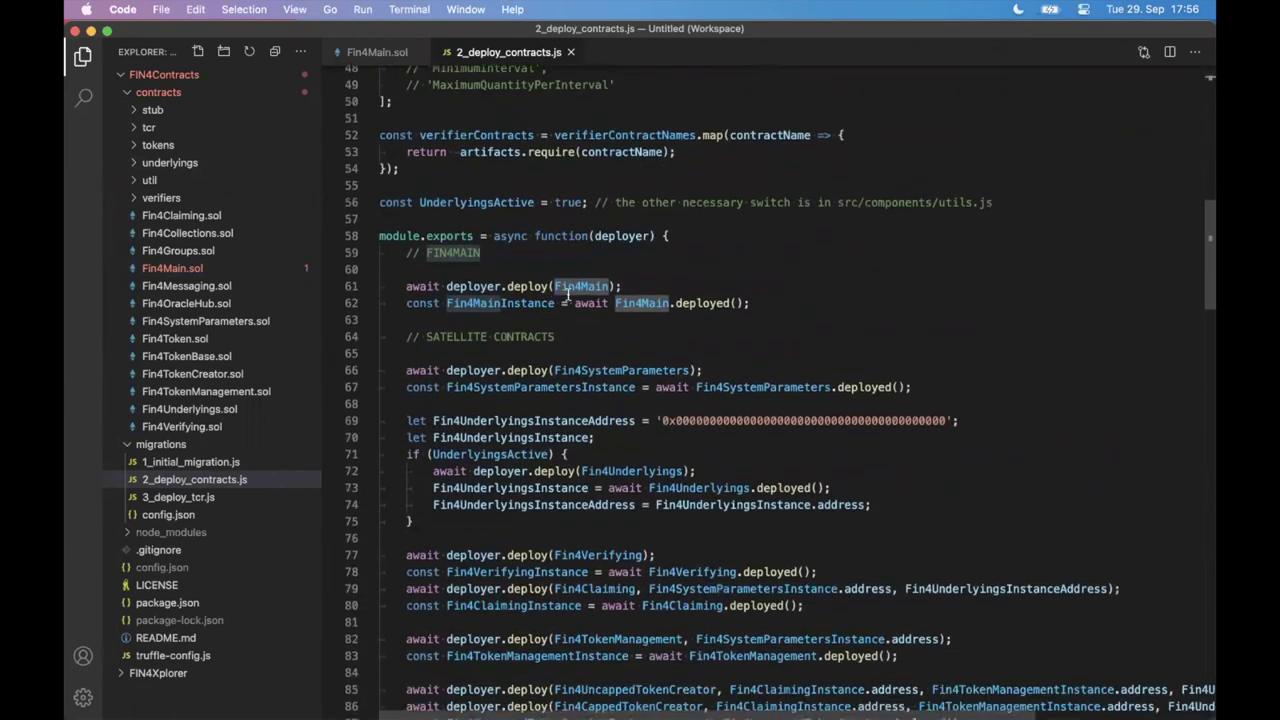
scroll(568, 293, down, 1)
click(520, 260)
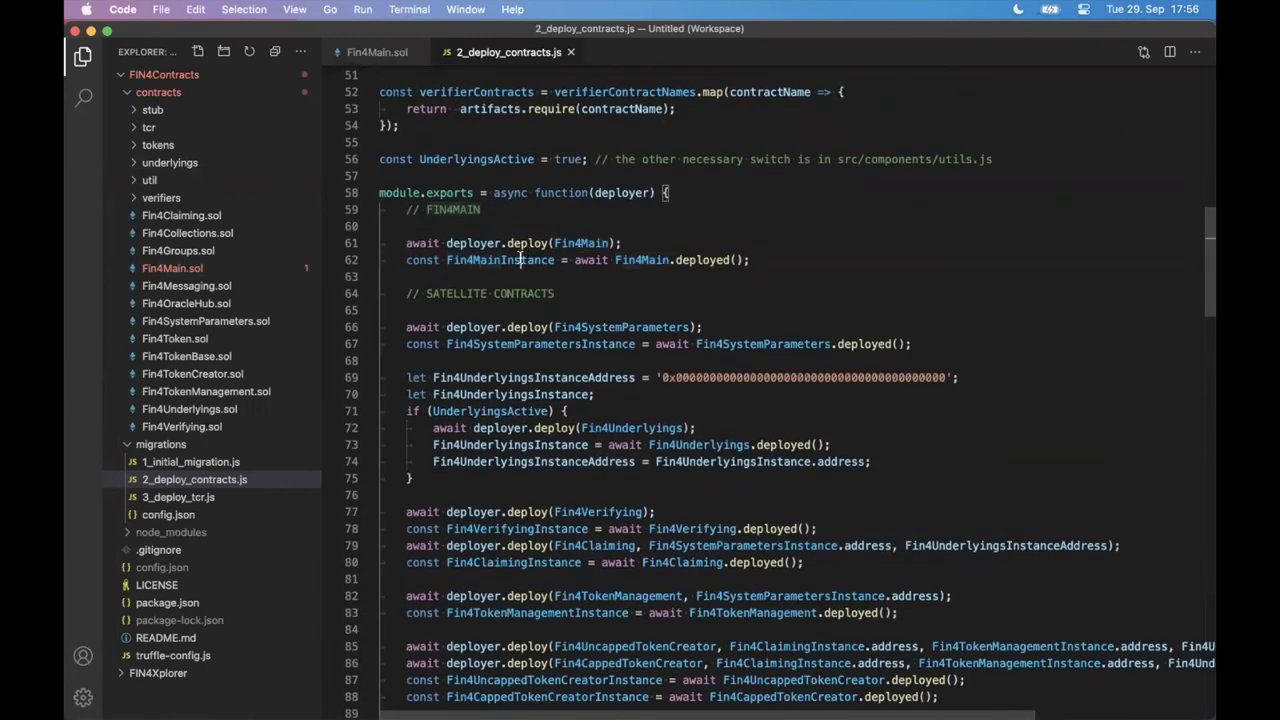
scroll(520, 260, down, 11)
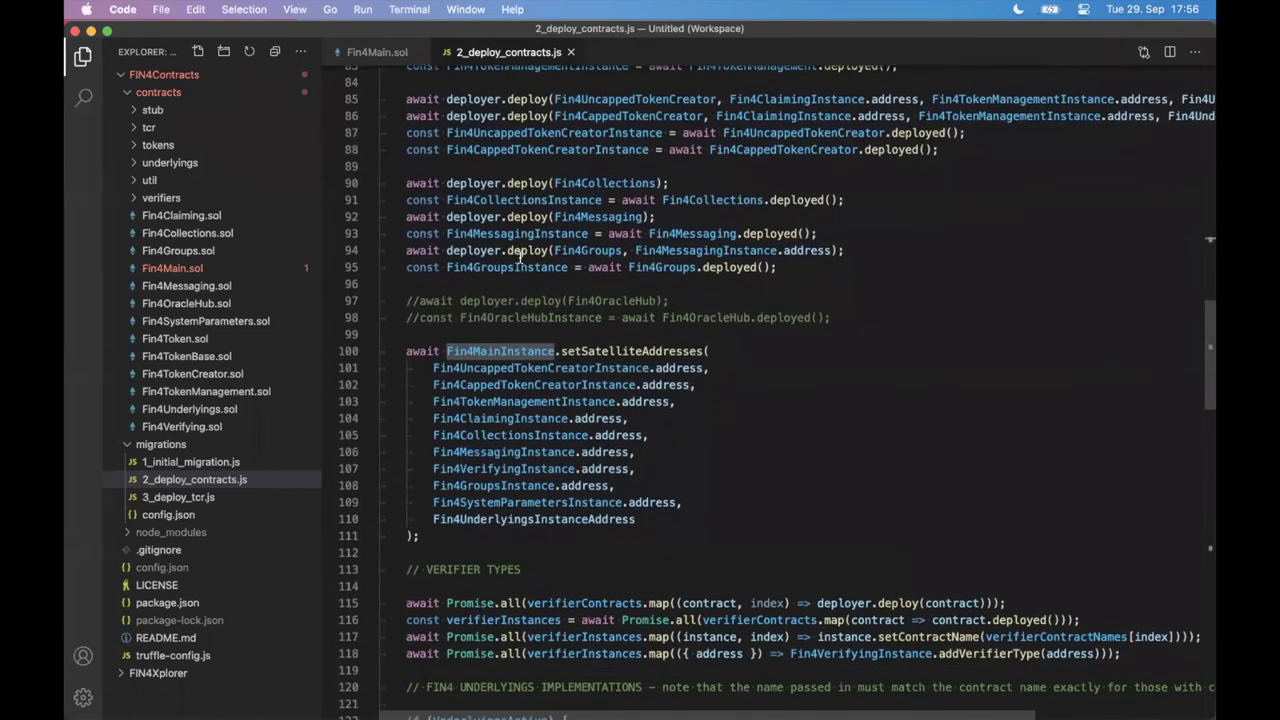
click(631, 351)
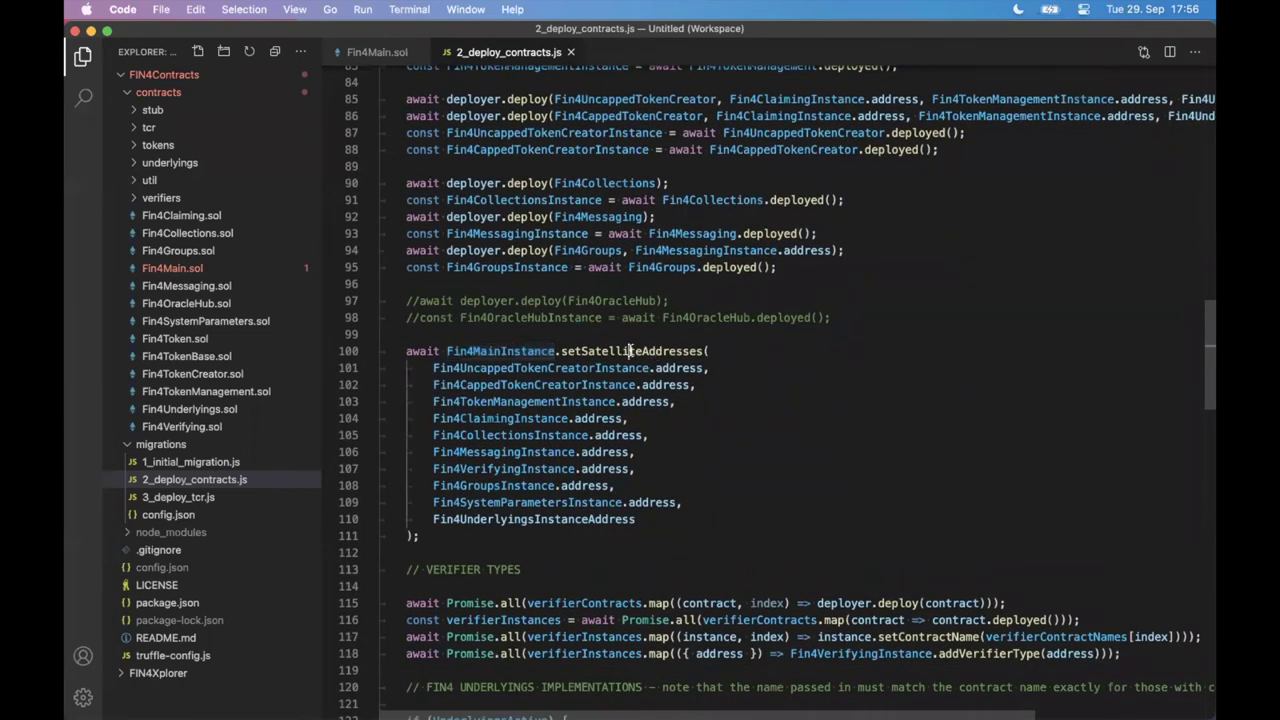
In Fin4Main.sol, select the address assignments on lines 49–58, then collapse FIN4Contracts.
click(378, 52)
scroll(680, 452, down, 7)
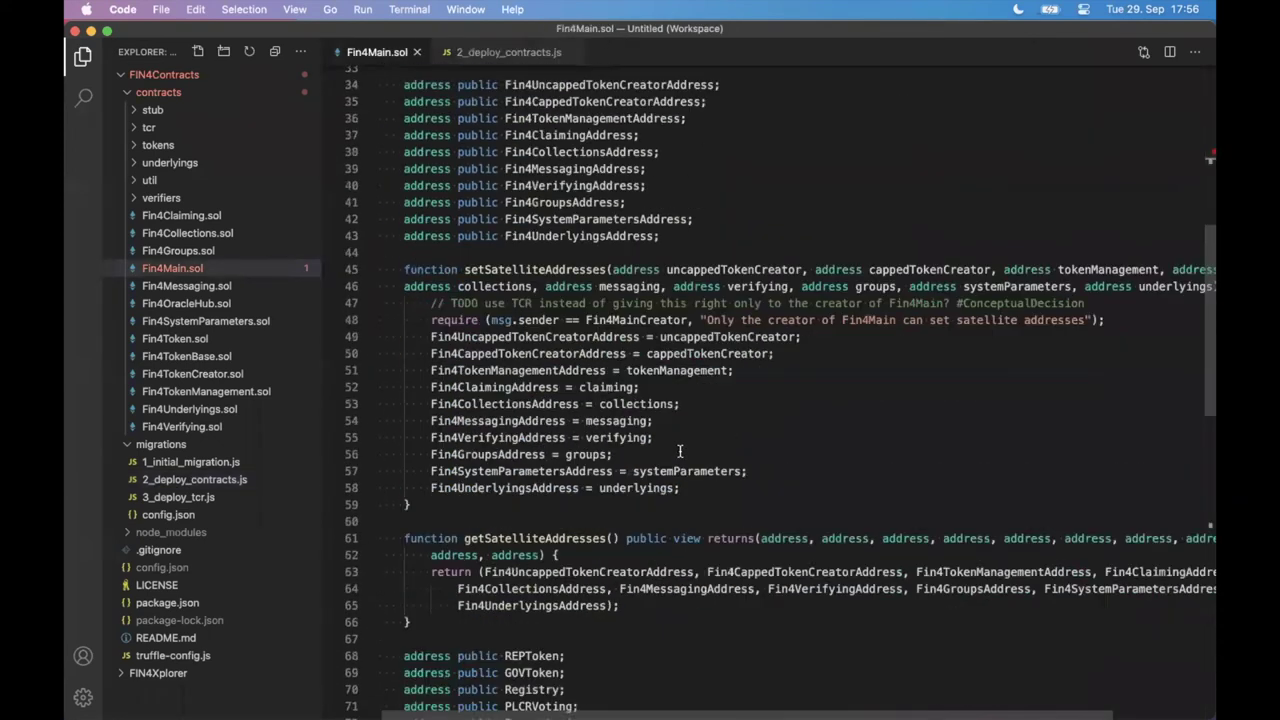
drag(689, 488, 378, 332)
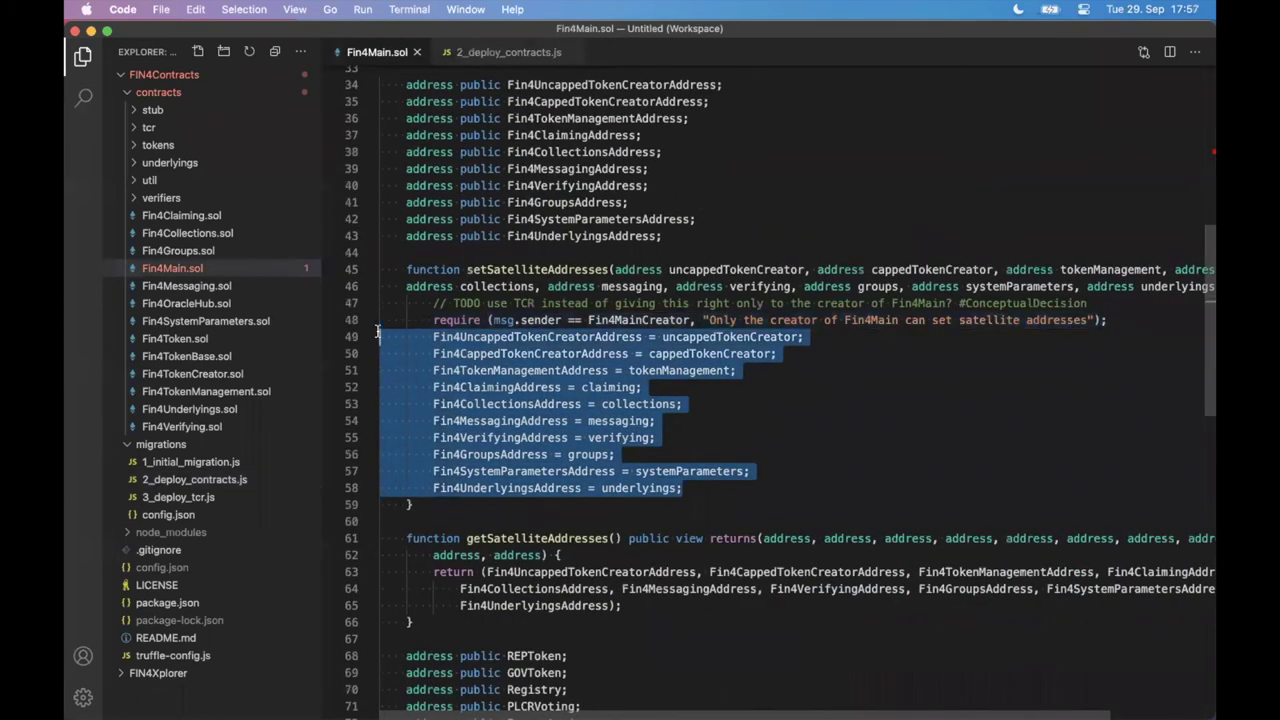
scroll(378, 332, up, 4)
triple_click(553, 283)
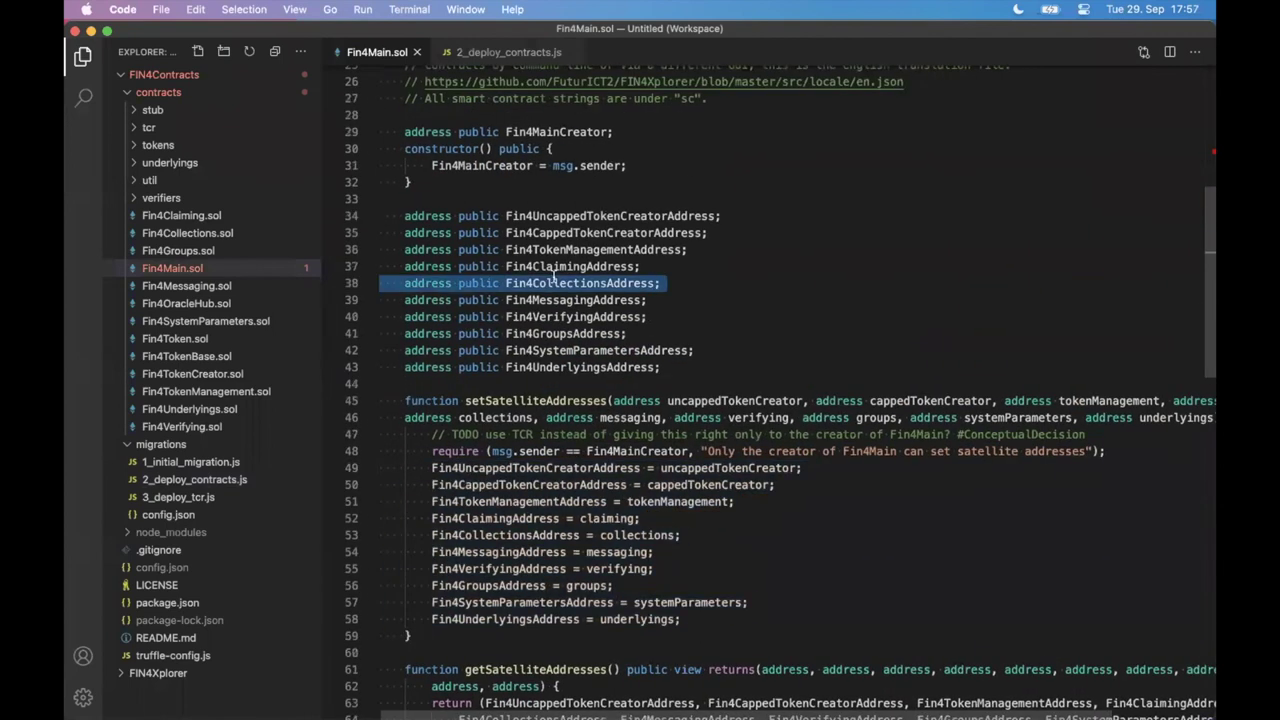
click(527, 283)
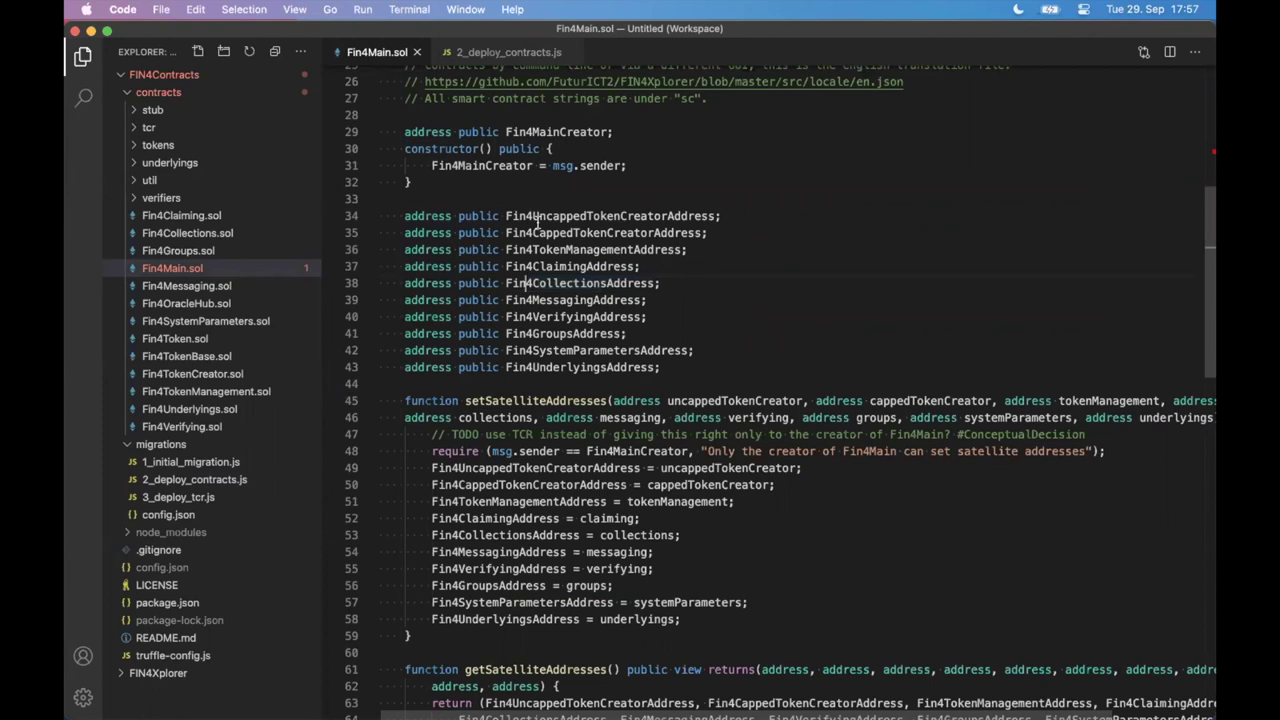
click(121, 75)
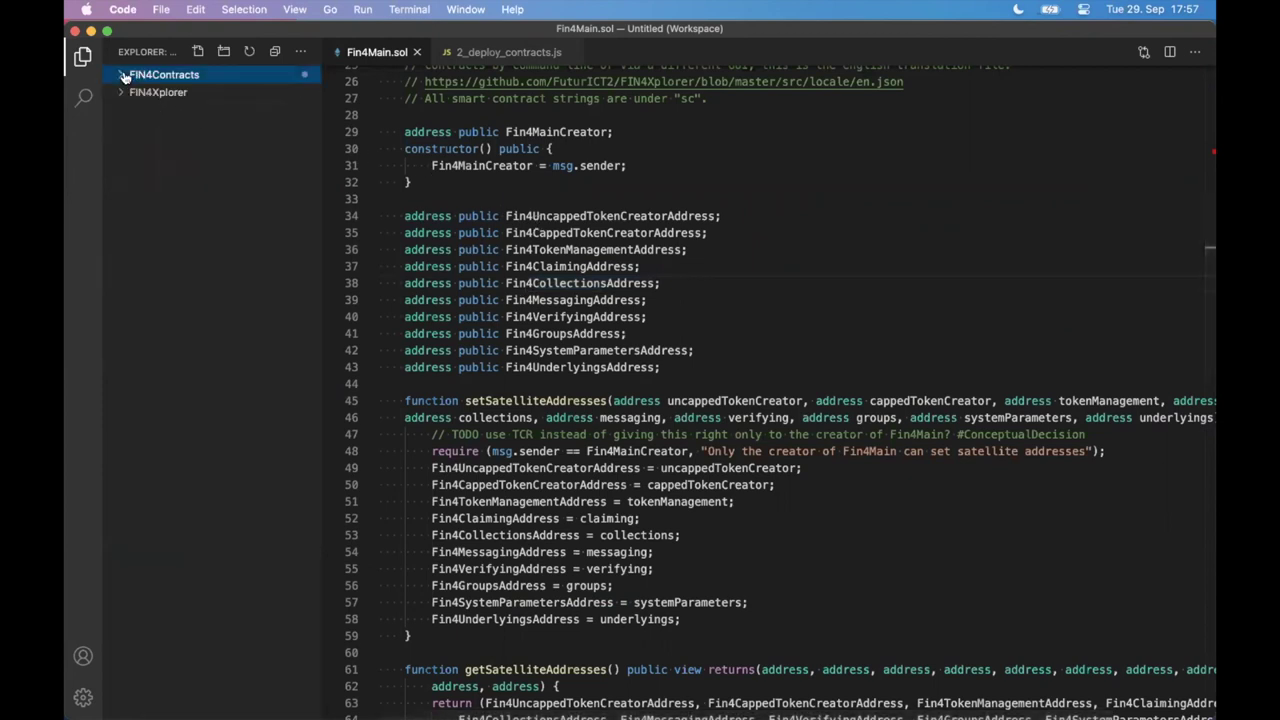
Expand FIN4Xplorer > src > views and open App.jsx.
click(123, 93)
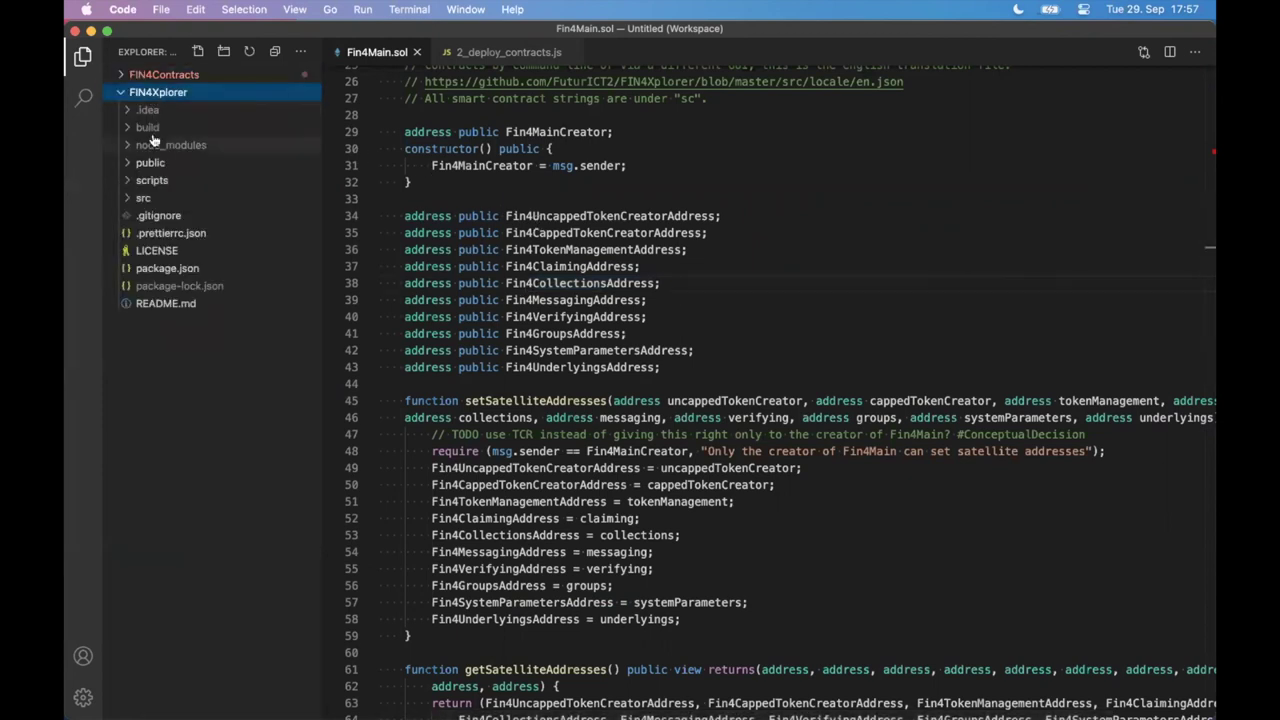
click(128, 200)
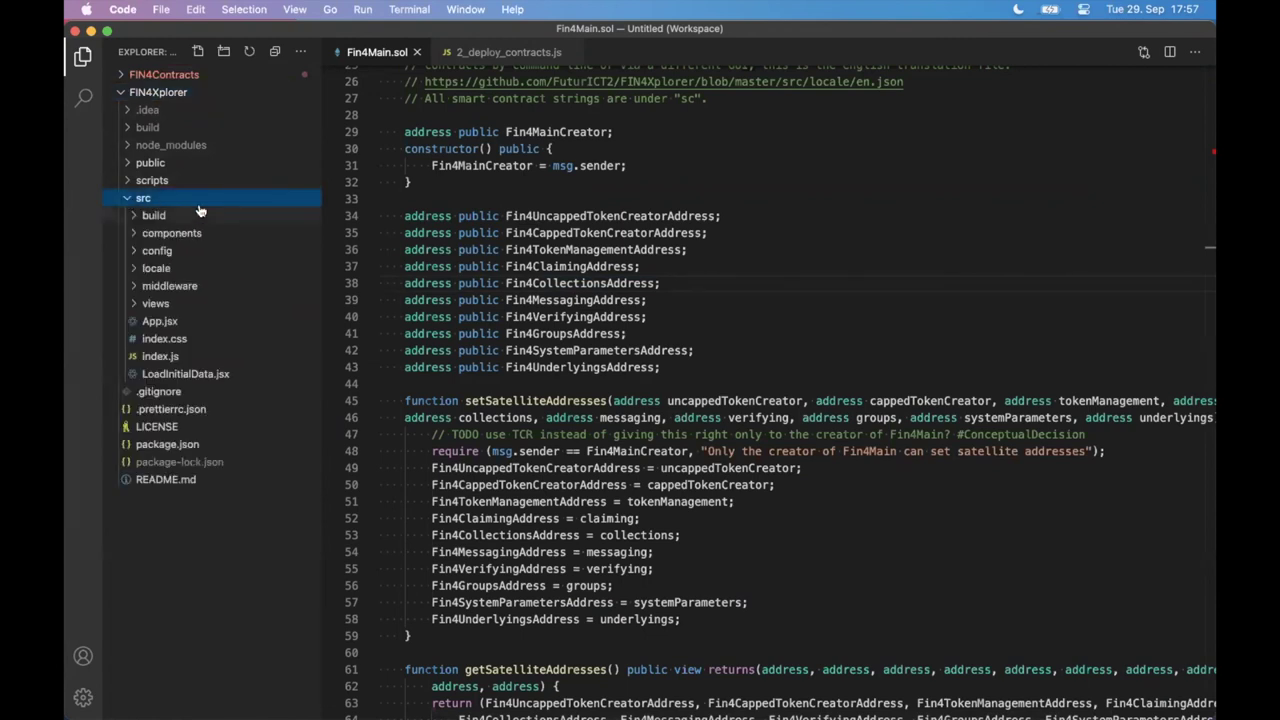
click(135, 304)
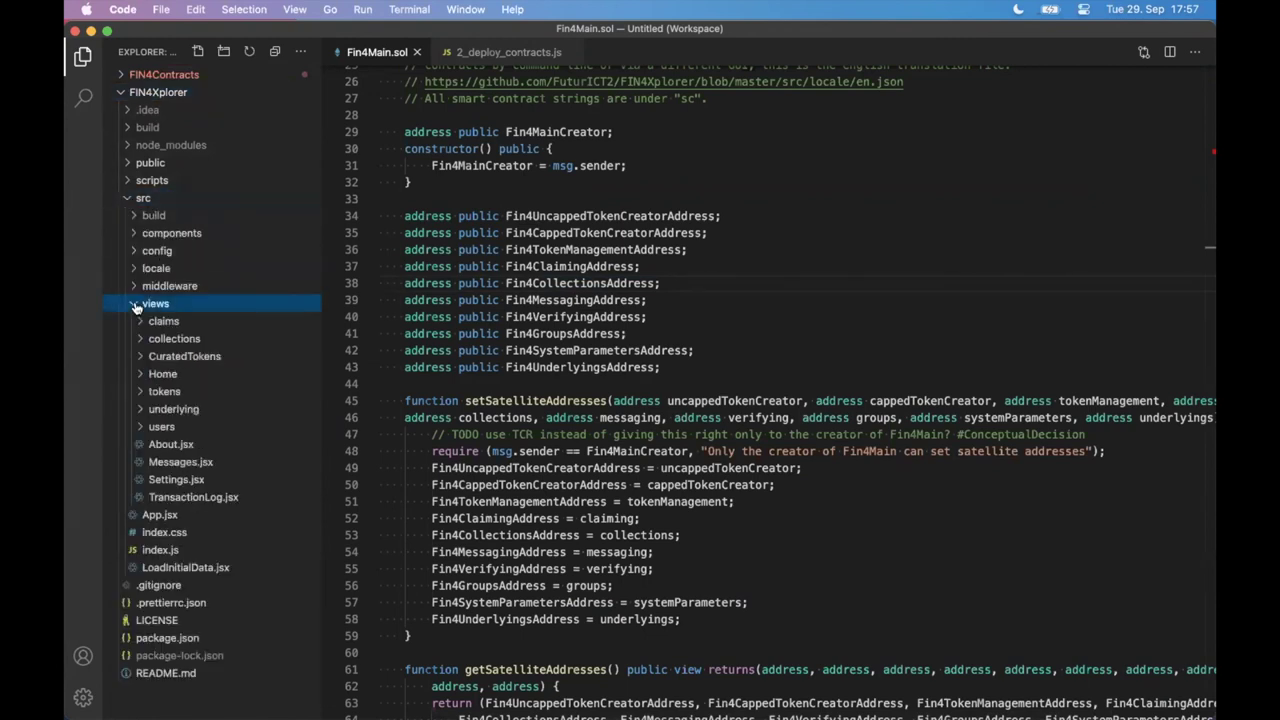
click(189, 518)
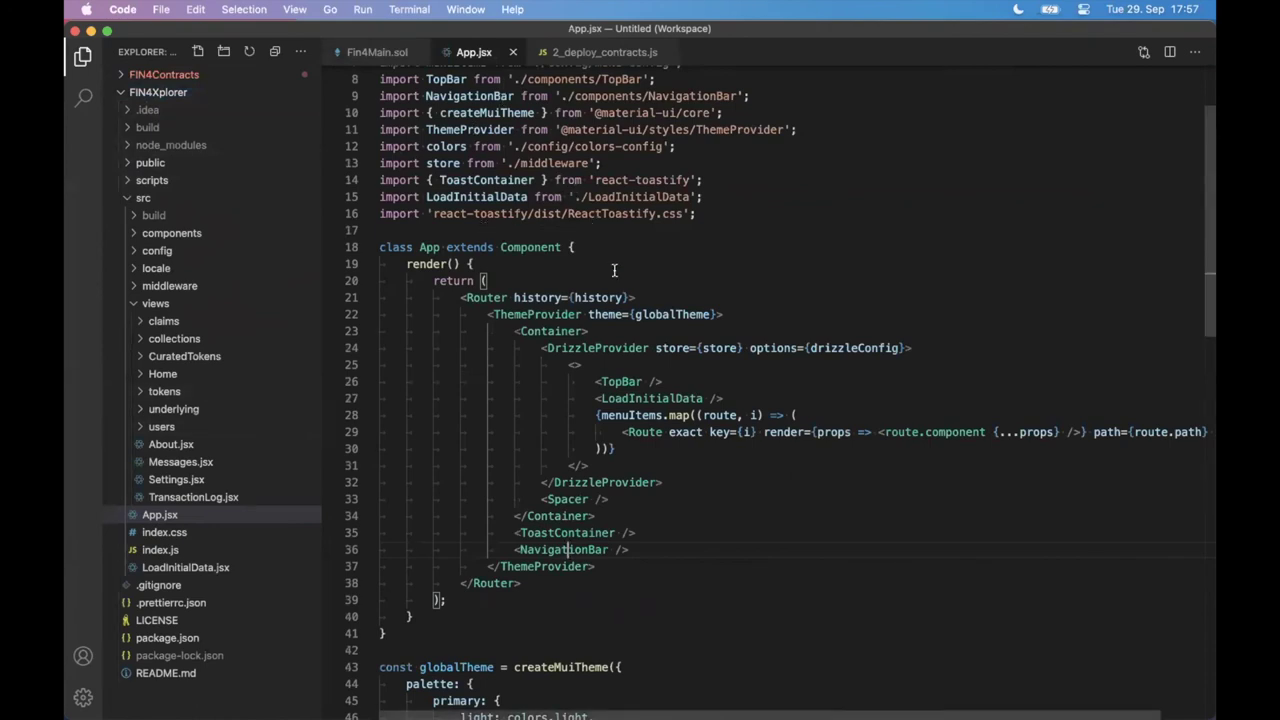
Show the matching Router and DrizzleProvider tags in App.jsx's render, then switch to Chrome.
scroll(650, 272, up, 3)
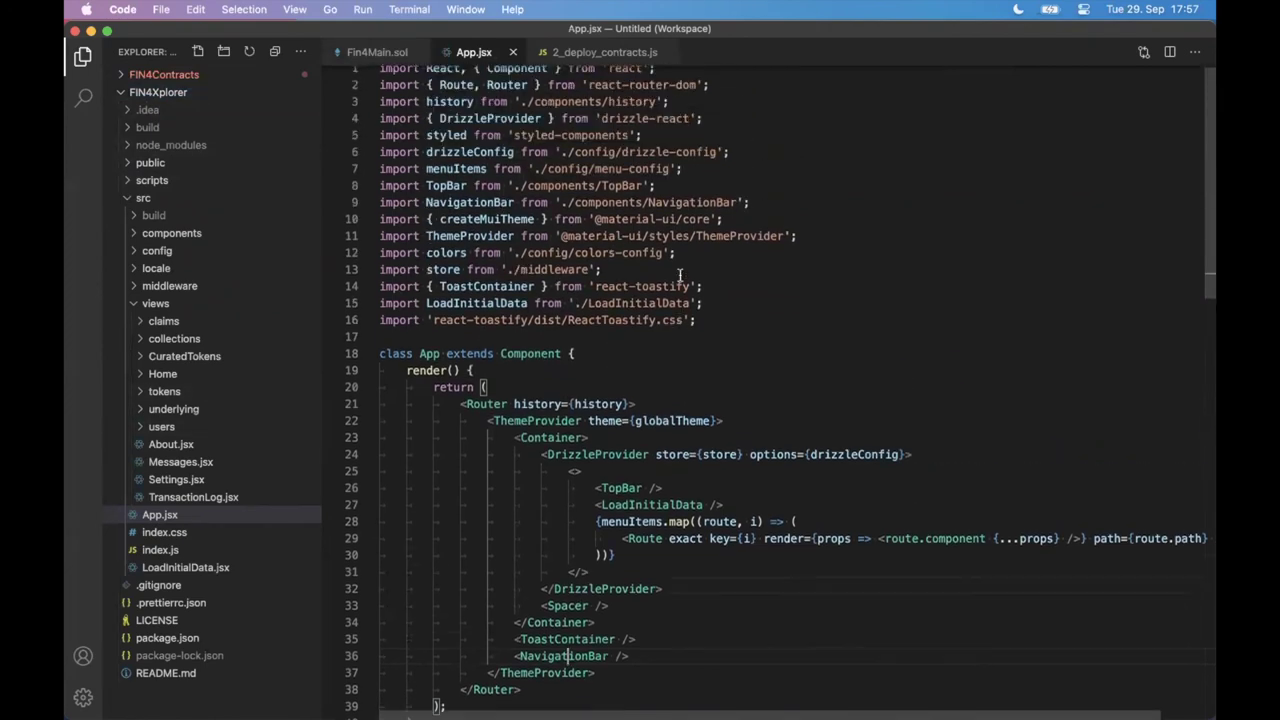
scroll(680, 275, down, 5)
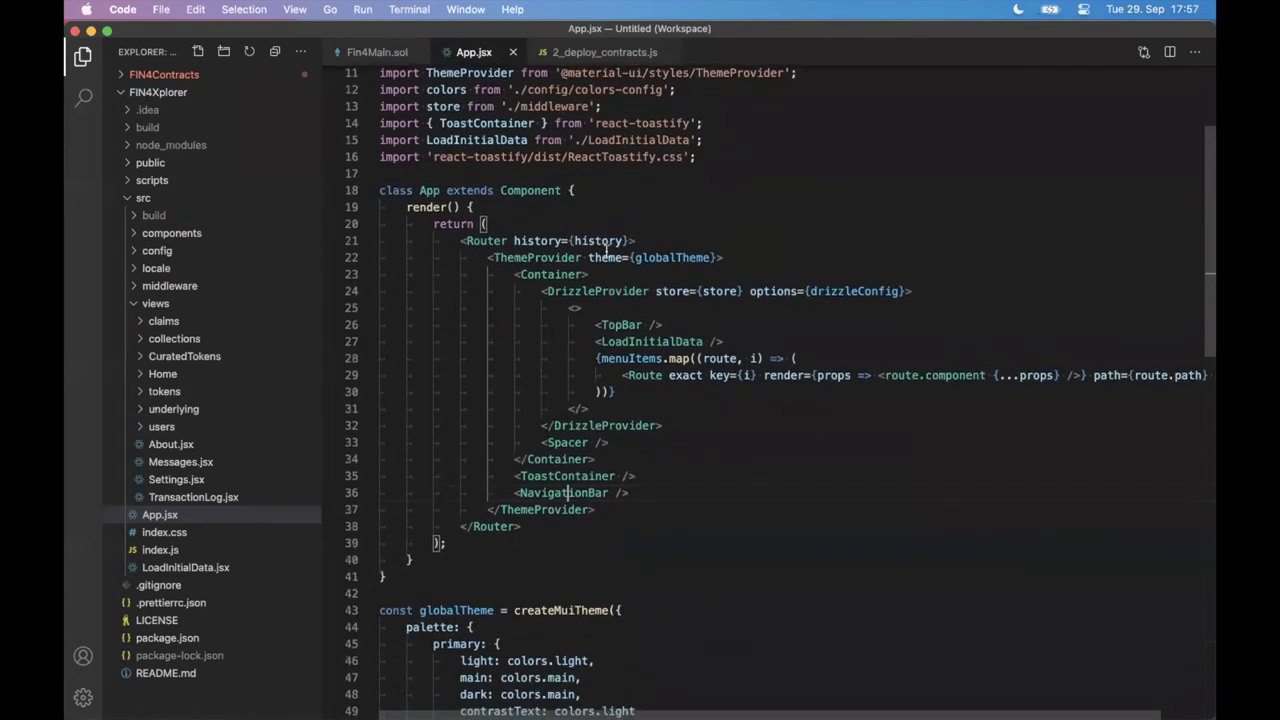
click(490, 240)
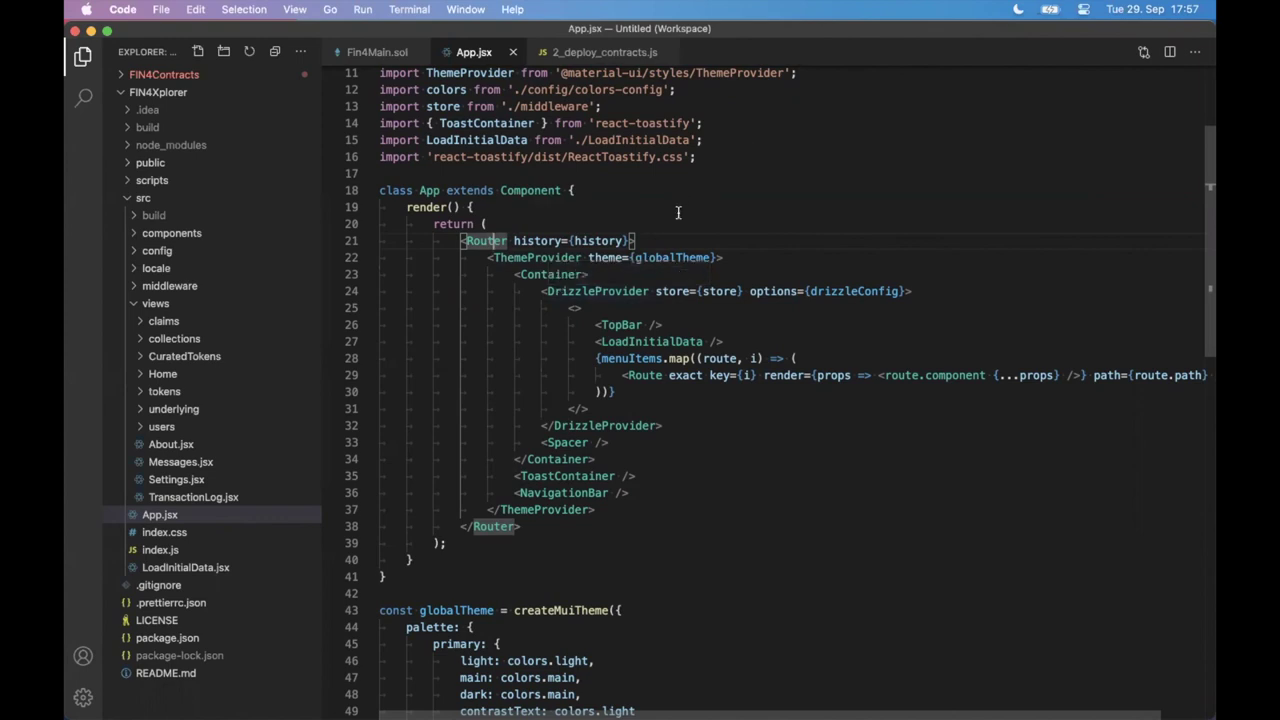
click(616, 290)
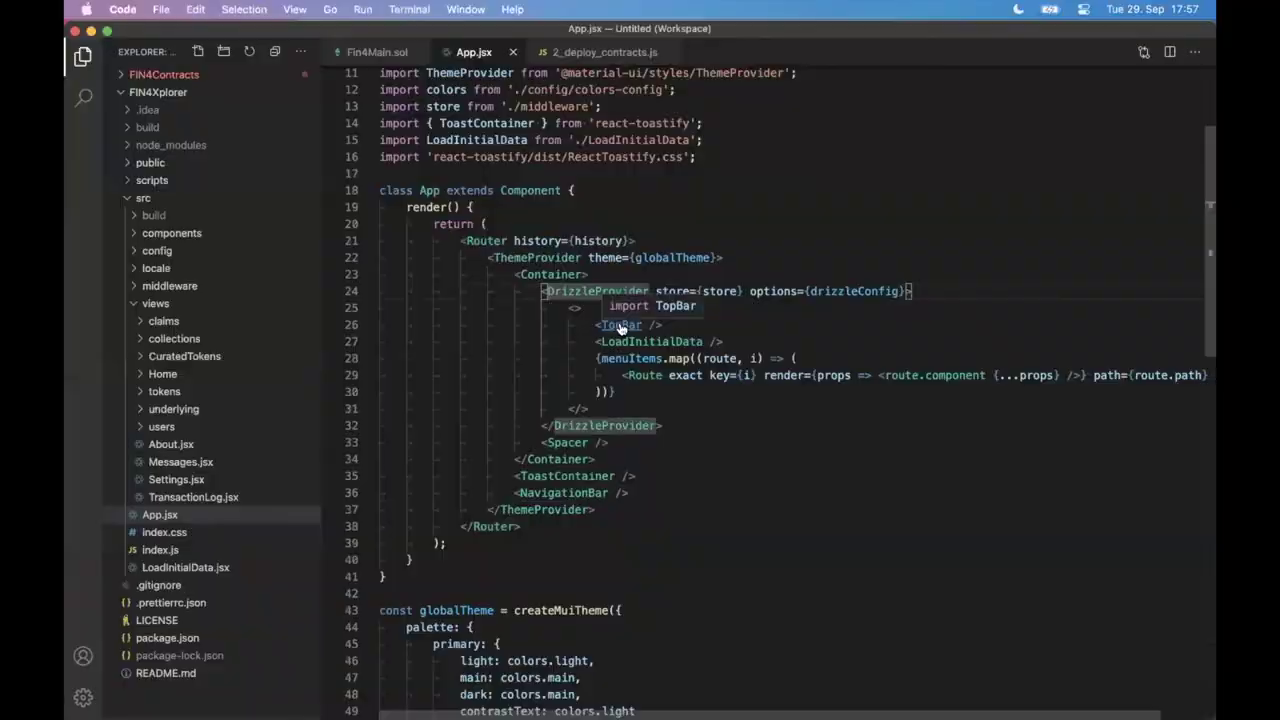
key(super+Tab)
key(super+Tab)
key(super+Tab)
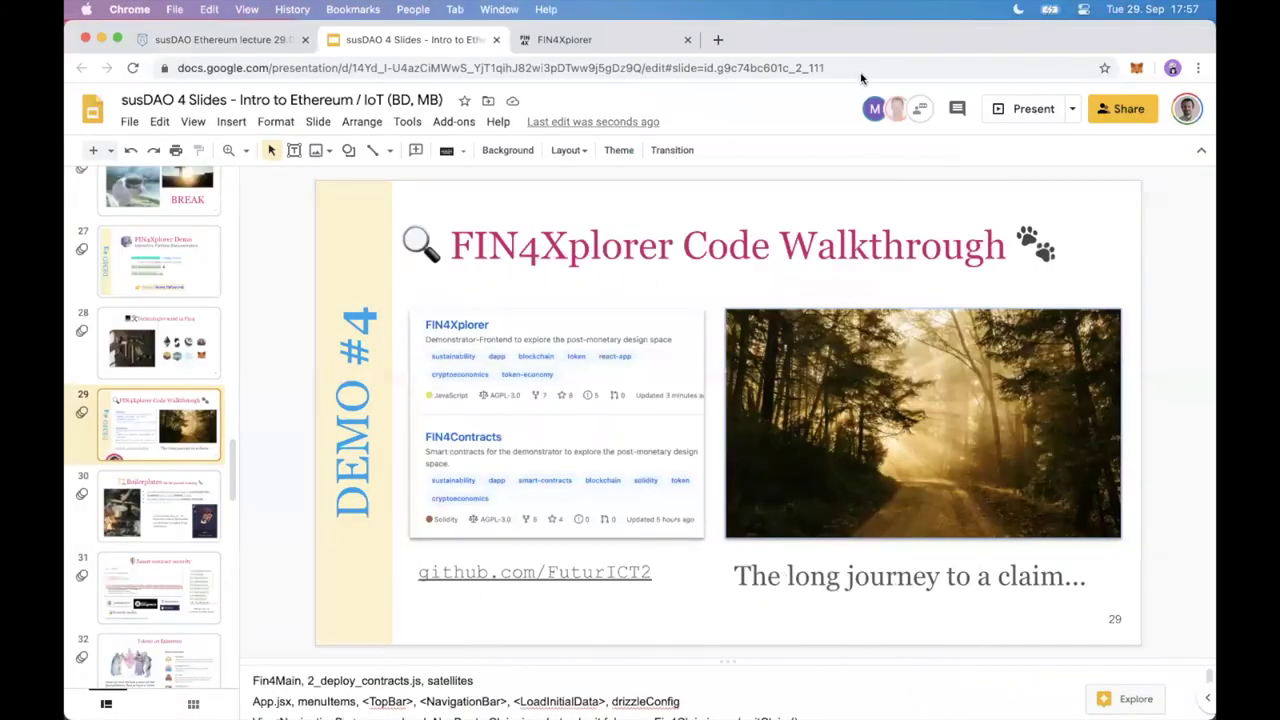
key(ctrl+Tab)
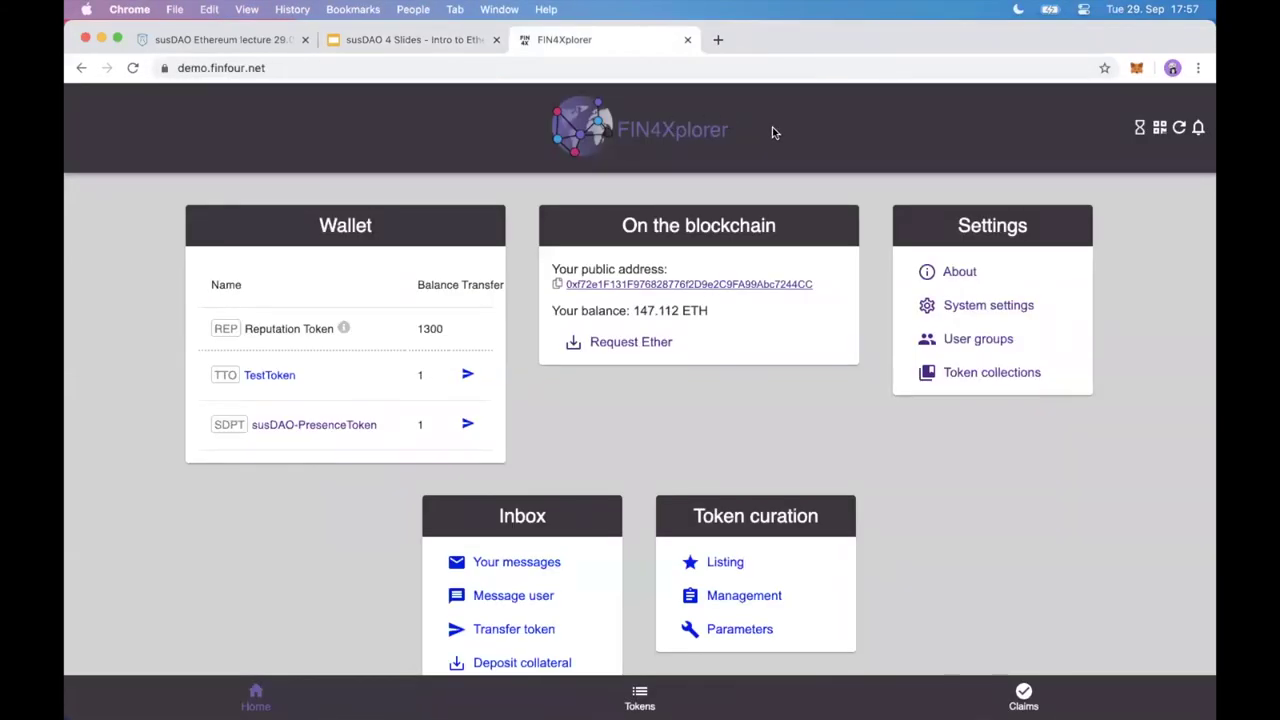
key(super+Tab)
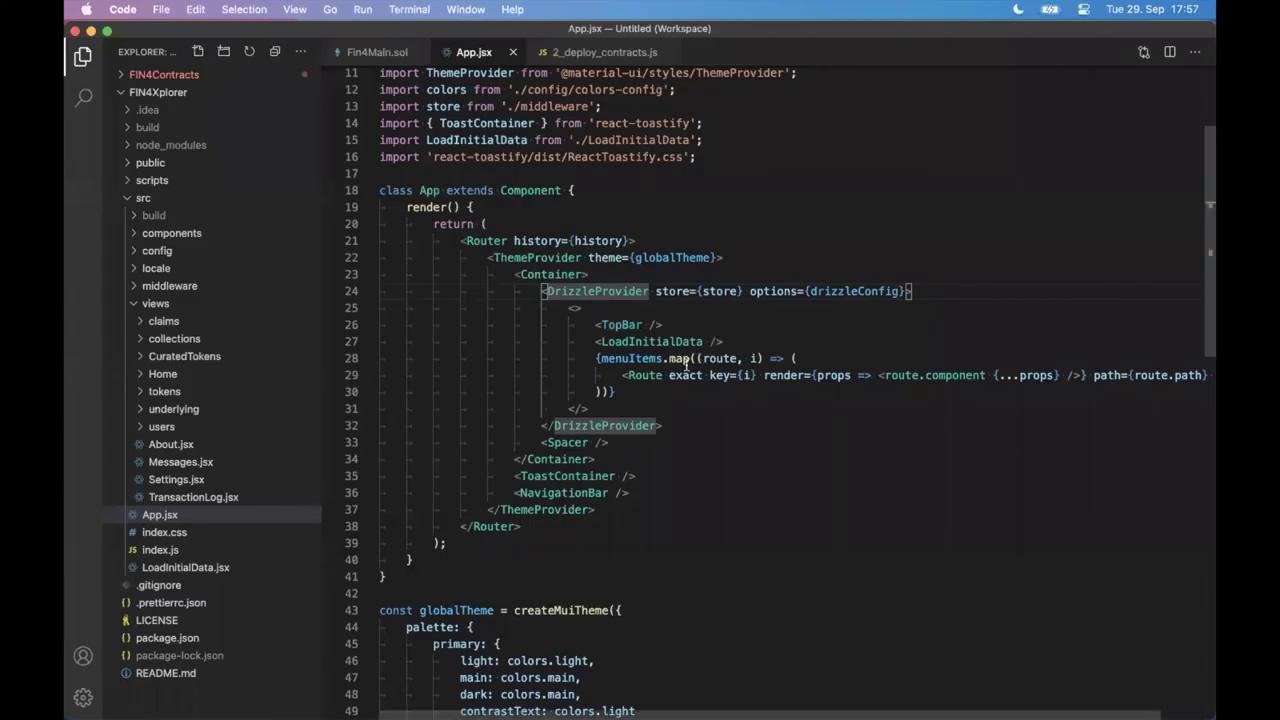
Highlight menuItems in App.jsx and follow it into menu-config.js.
scroll(699, 385, down, 1)
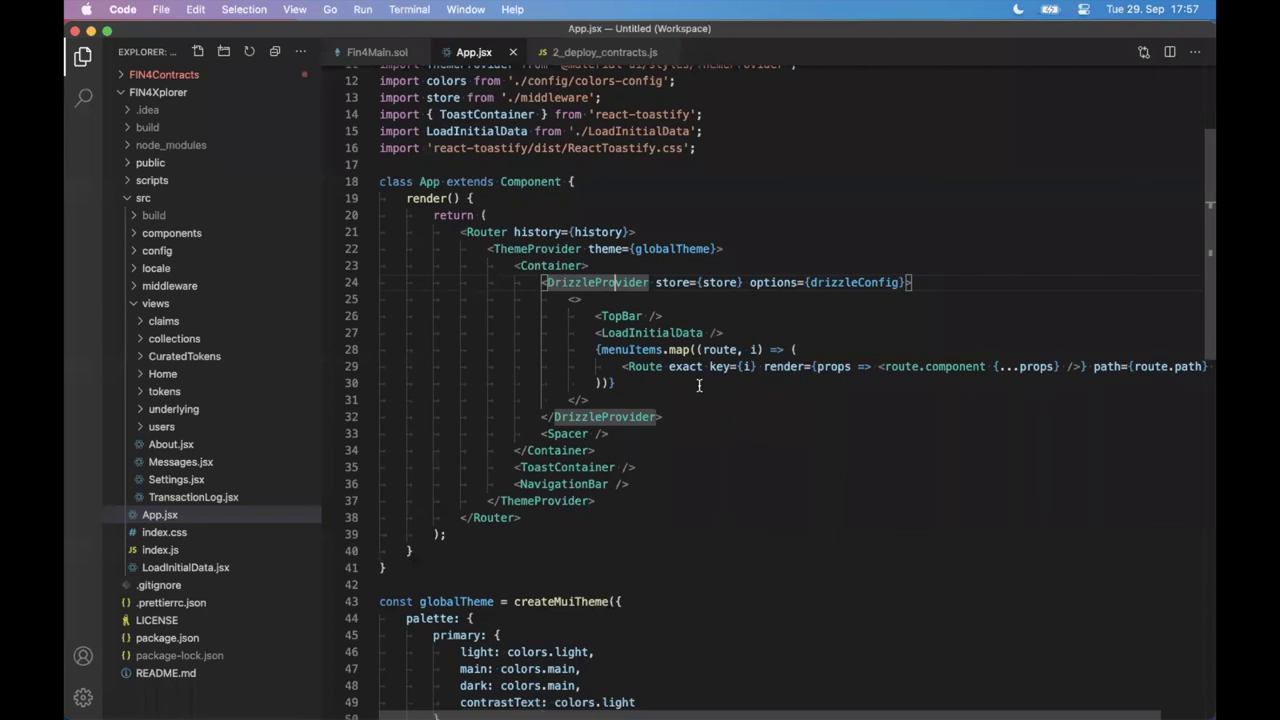
double_click(630, 349)
scroll(578, 165, up, 5)
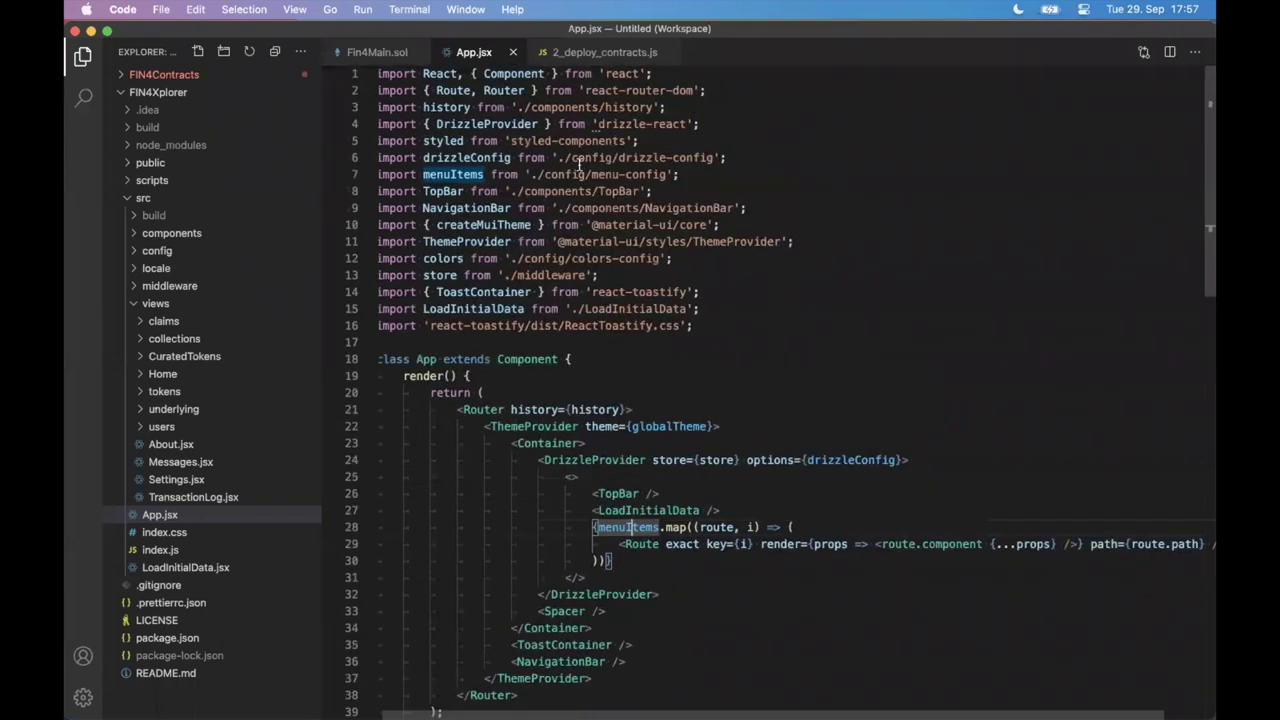
super+click(600, 174)
Walk through menu-config.js routes: home path, tokens path, Token component and token creation path.
scroll(530, 375, down, 2)
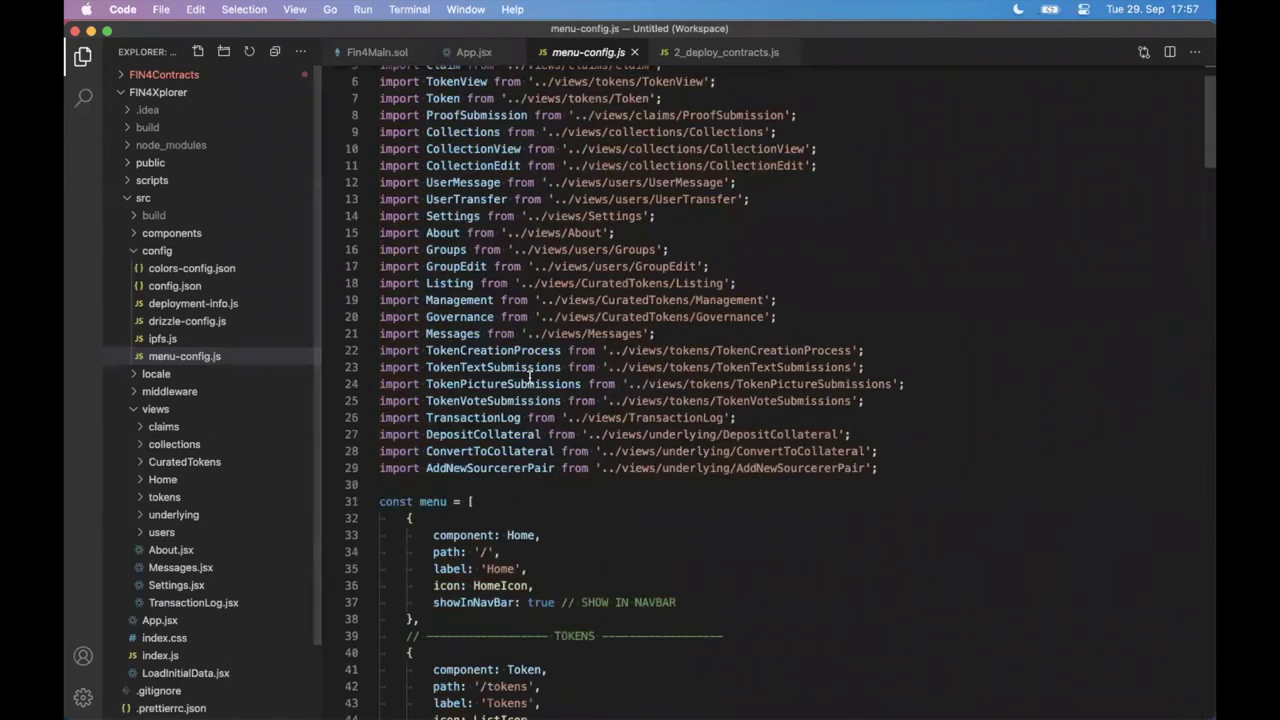
scroll(530, 375, down, 5)
scroll(493, 297, down, 1)
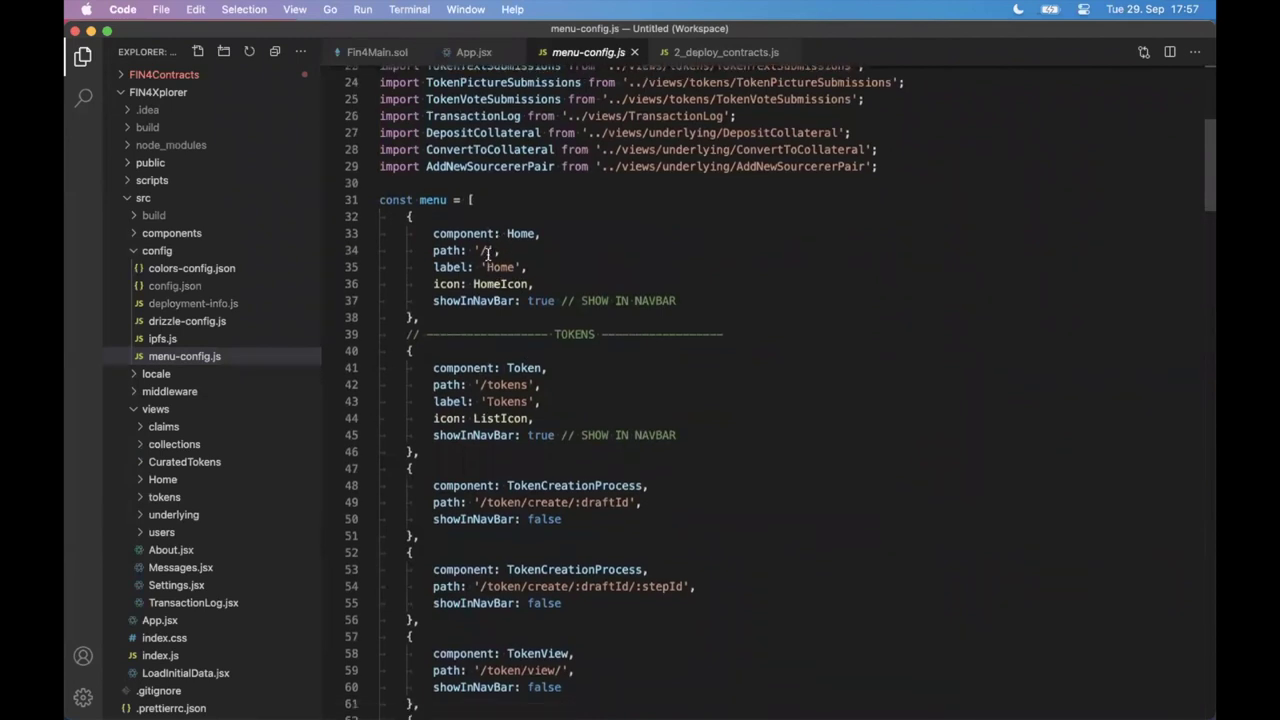
click(484, 251)
scroll(520, 293, down, 3)
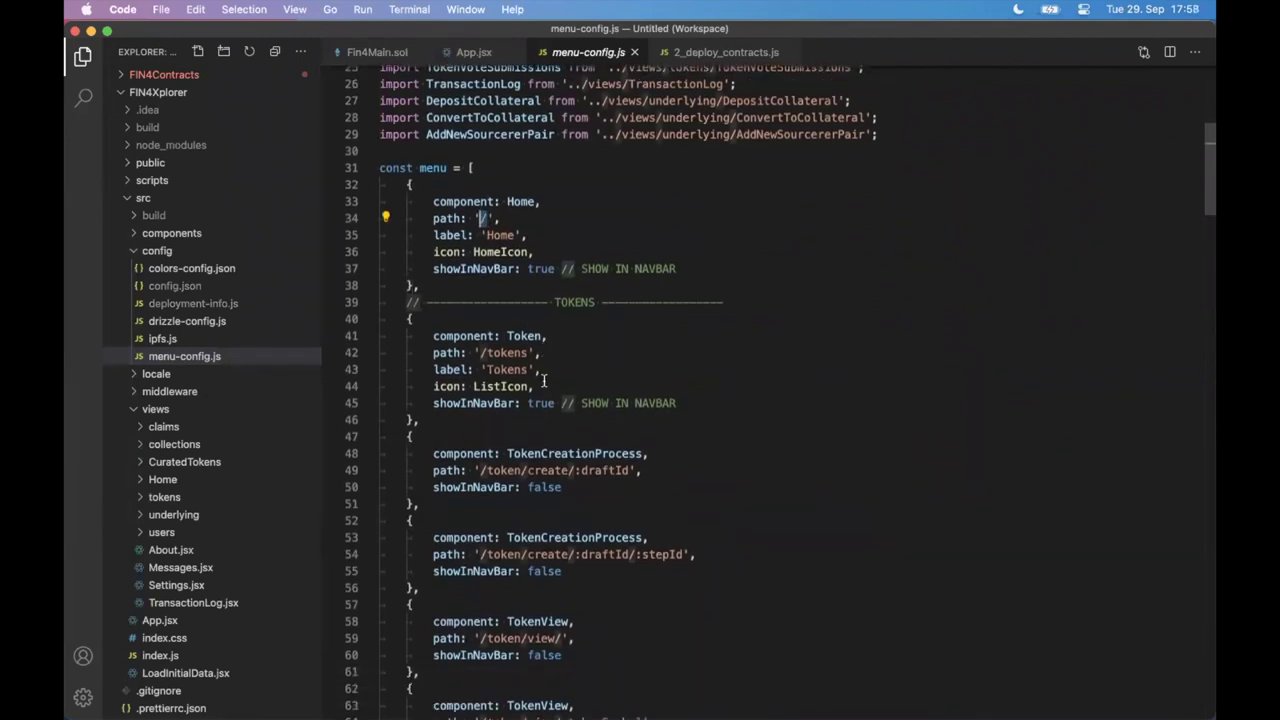
double_click(510, 310)
click(522, 293)
scroll(526, 400, down, 5)
drag(479, 262, 631, 264)
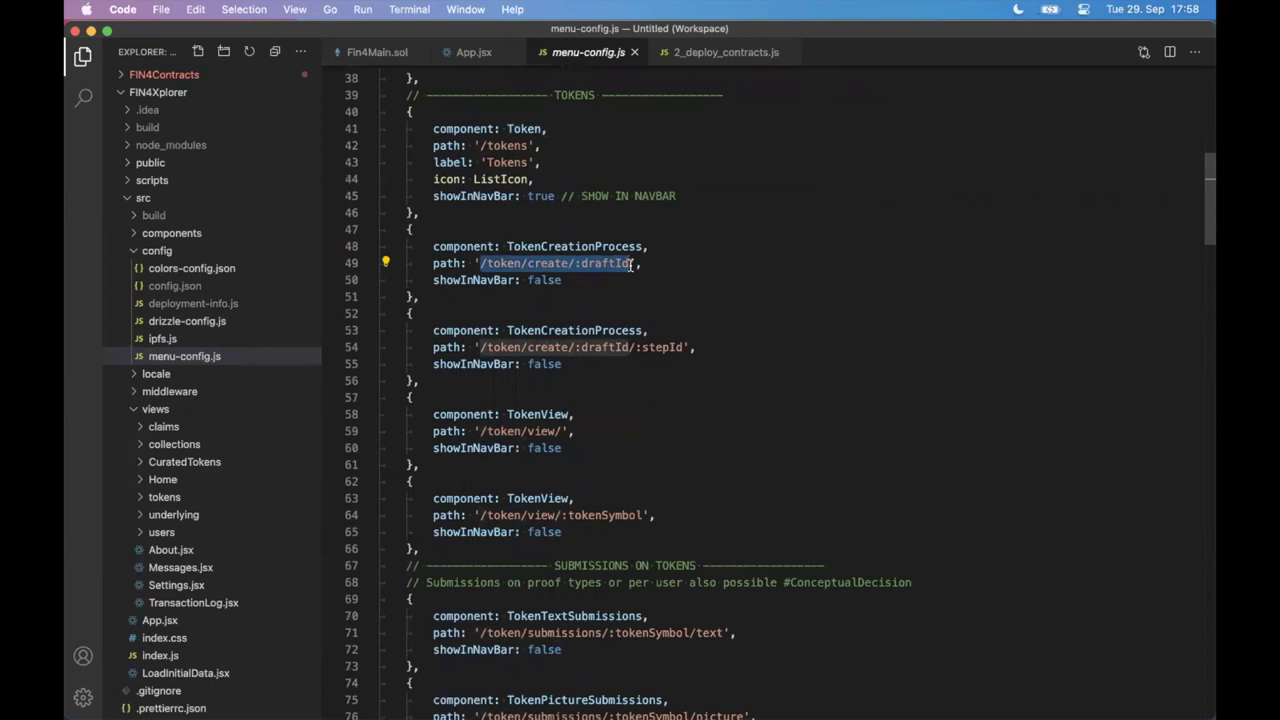
scroll(647, 315, down, 12)
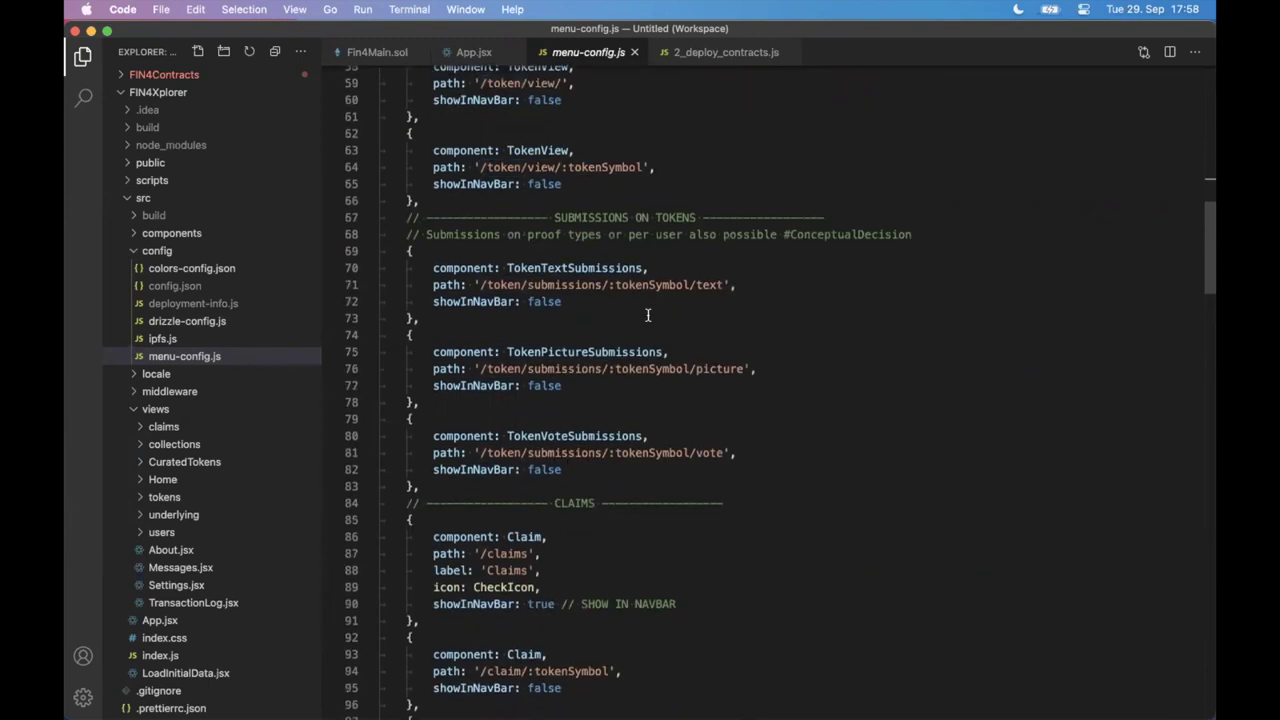
scroll(647, 315, down, 6)
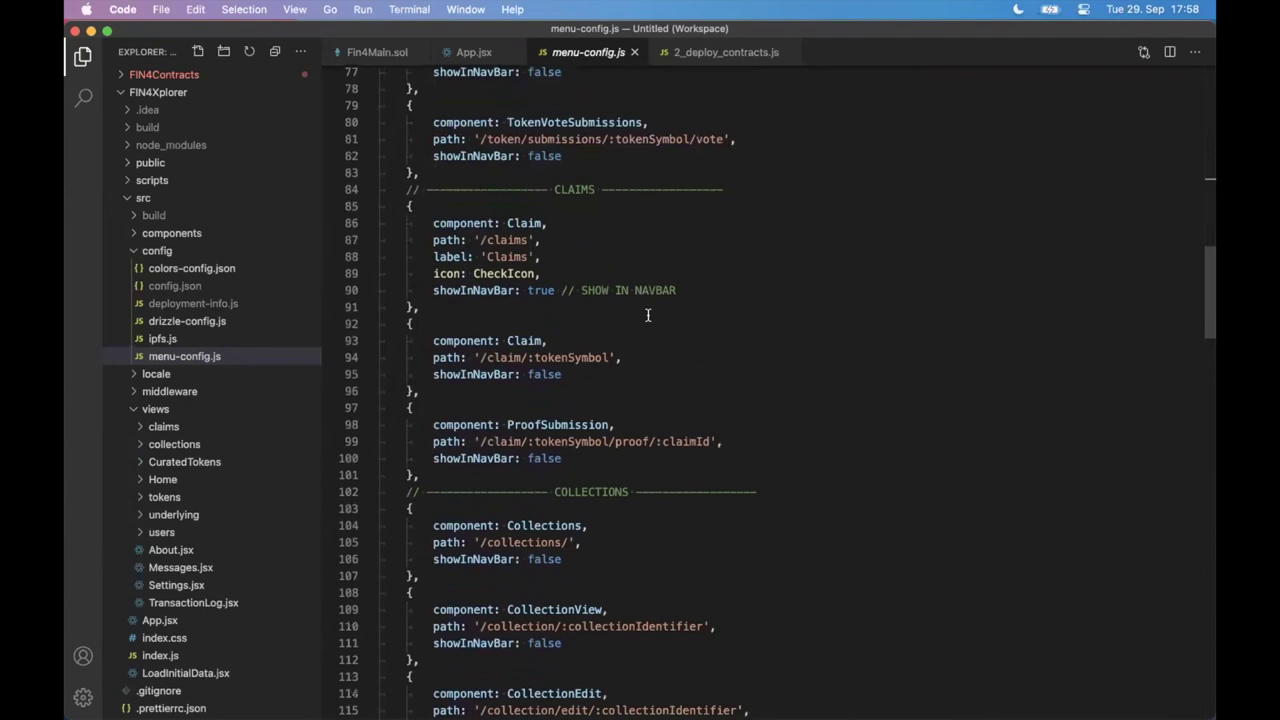
Return to App.jsx and jump into the LoadInitialData component's source.
click(472, 52)
scroll(655, 432, down, 2)
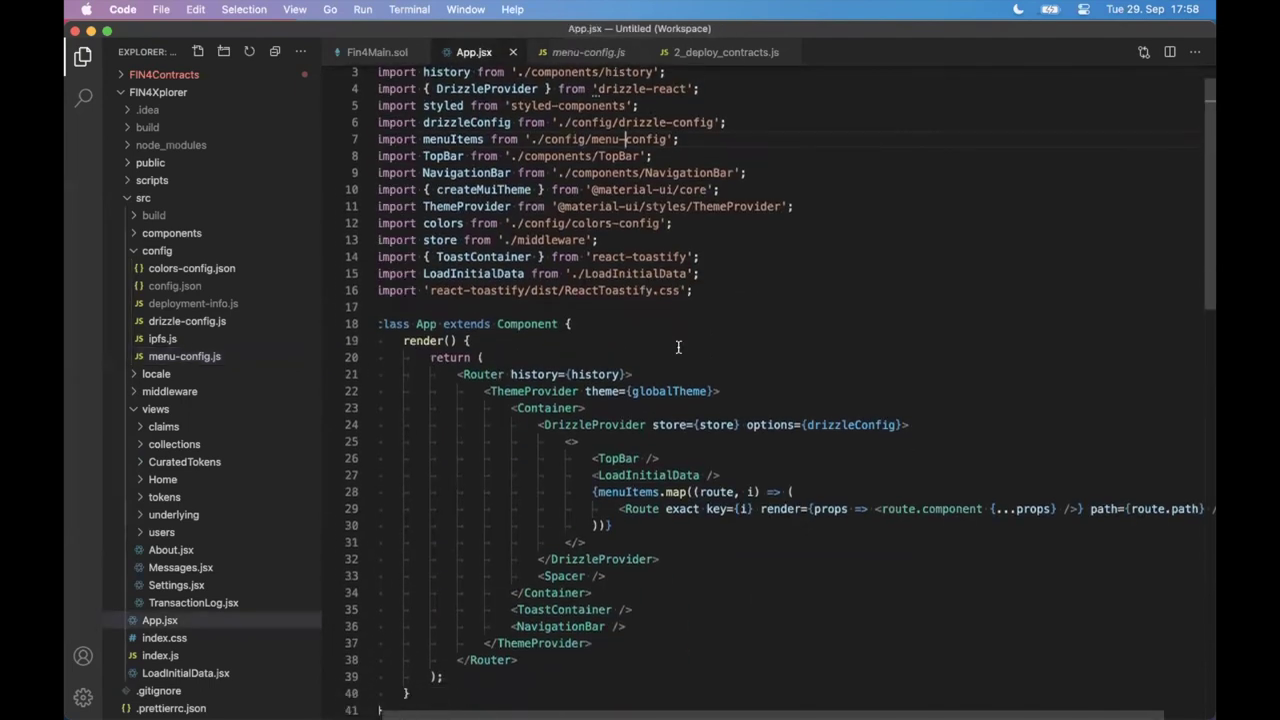
mouse_move(630, 450)
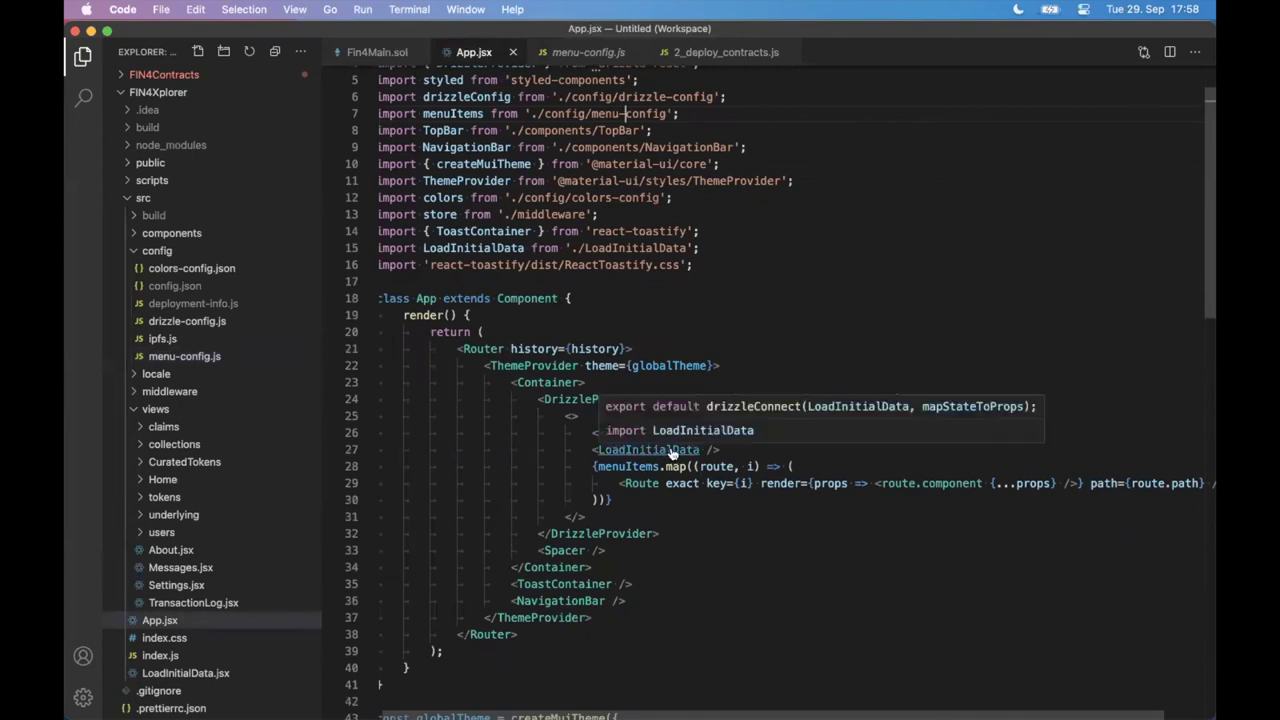
super+click(650, 452)
Review LoadInitialData.jsx, noting it returns null and highlighting its Fin4Main references.
scroll(564, 477, up, 6)
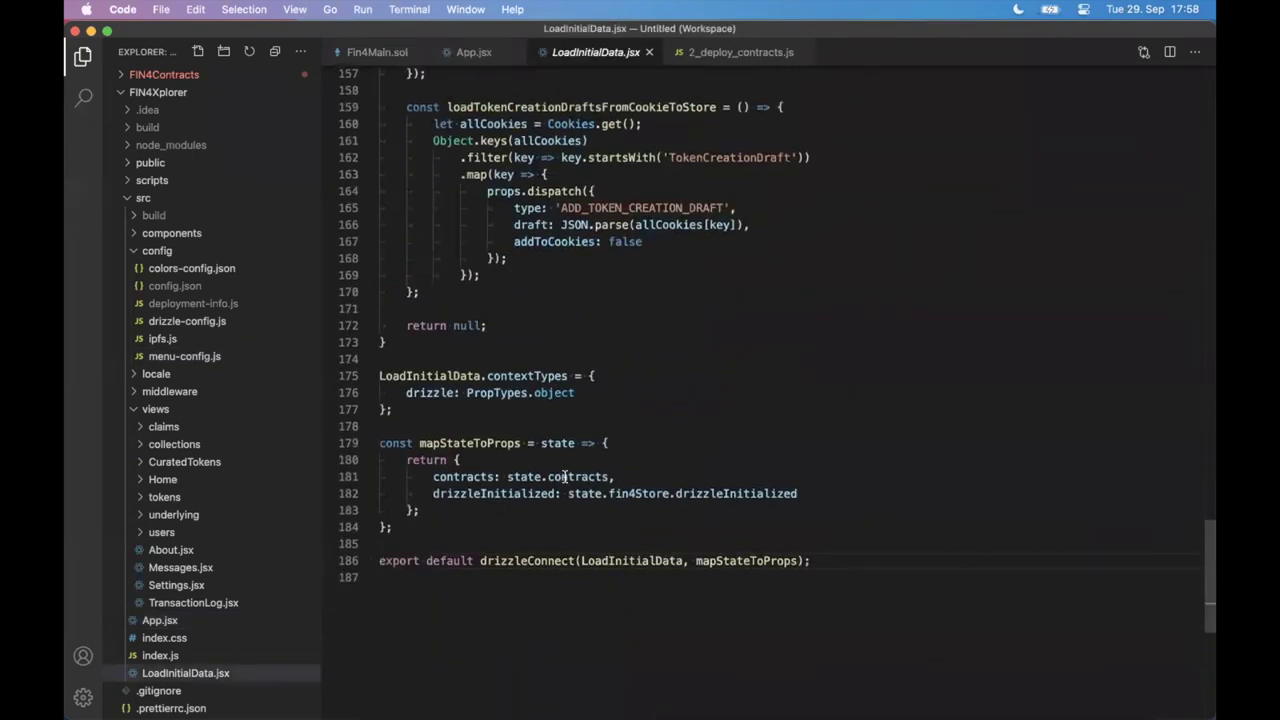
scroll(564, 477, up, 1)
double_click(464, 520)
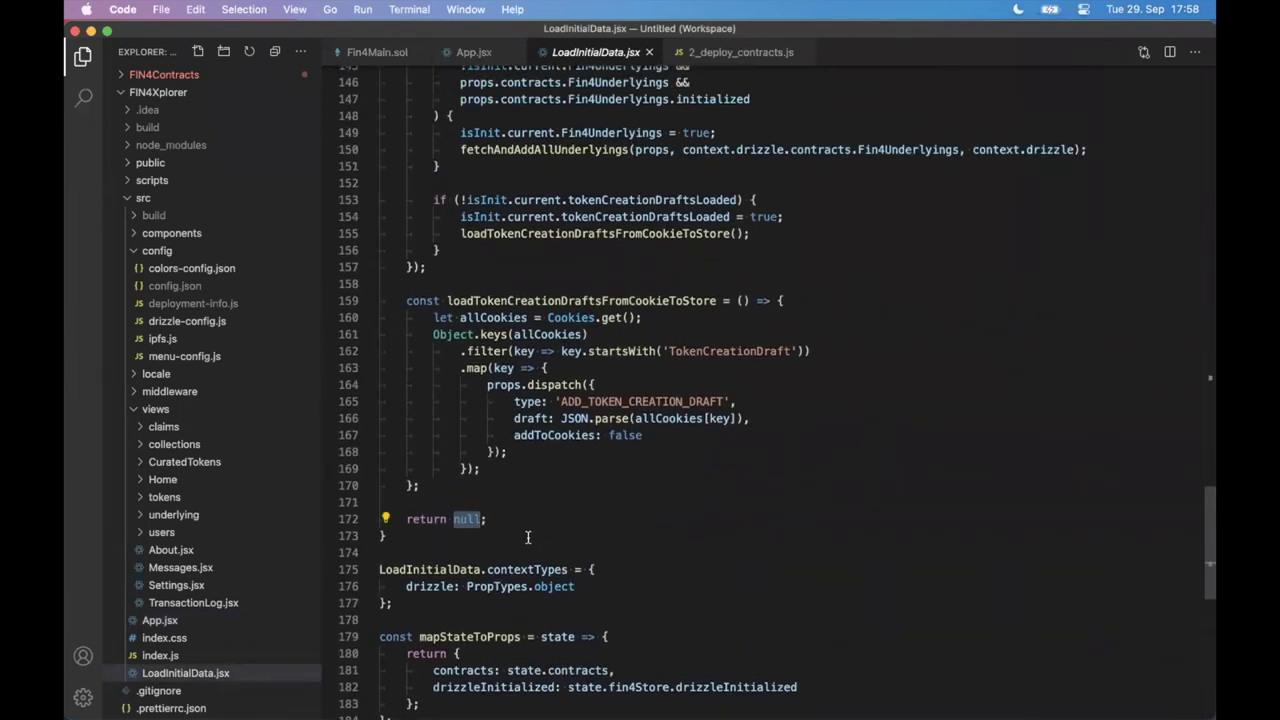
scroll(594, 491, up, 20)
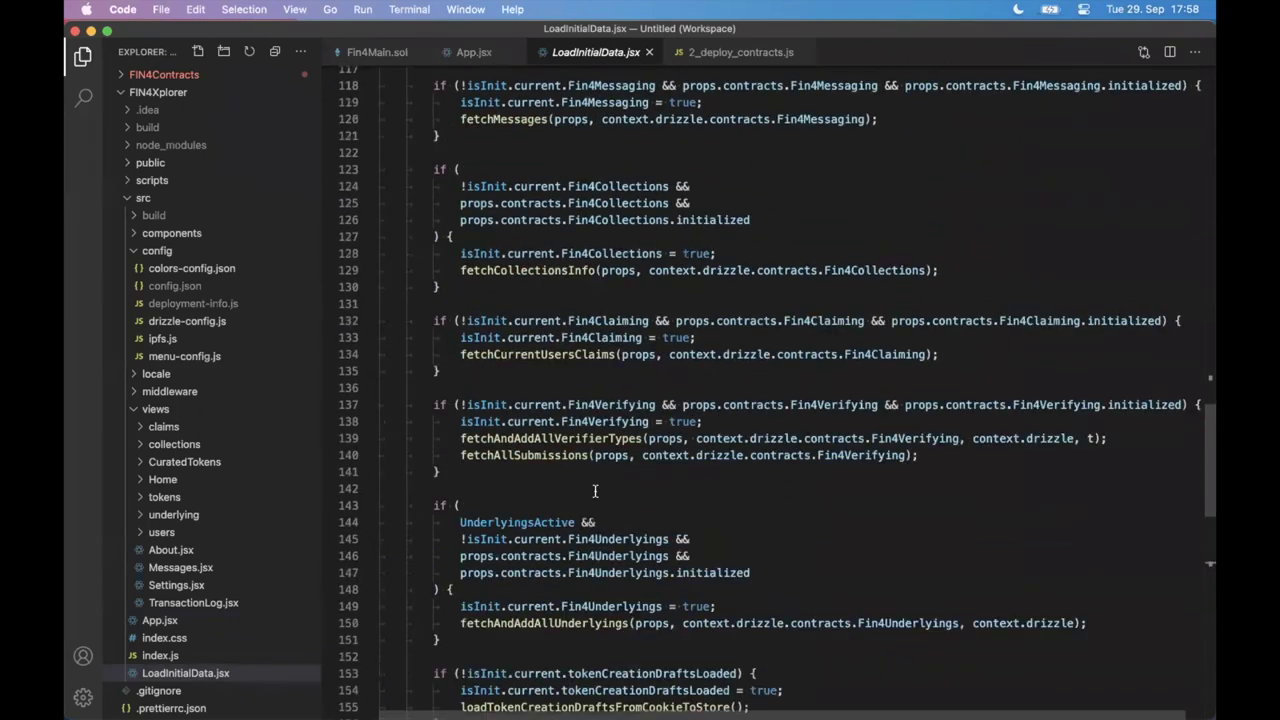
scroll(594, 491, up, 13)
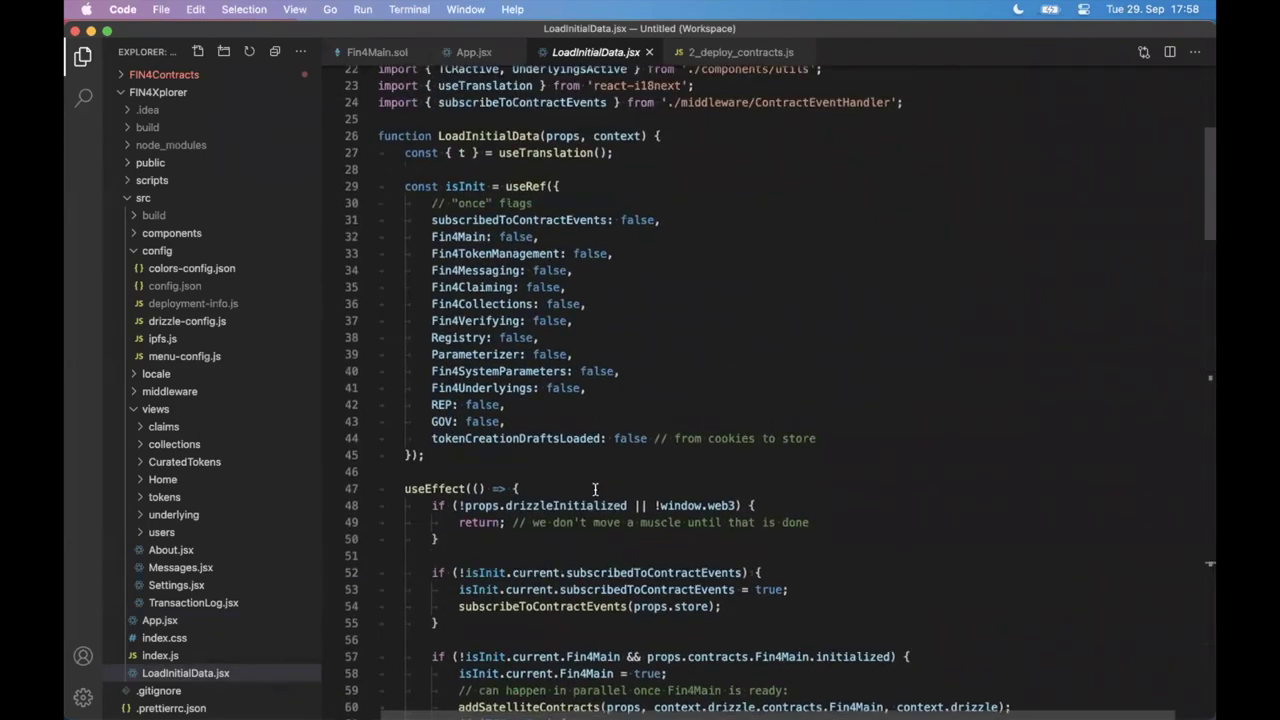
scroll(526, 486, down, 3)
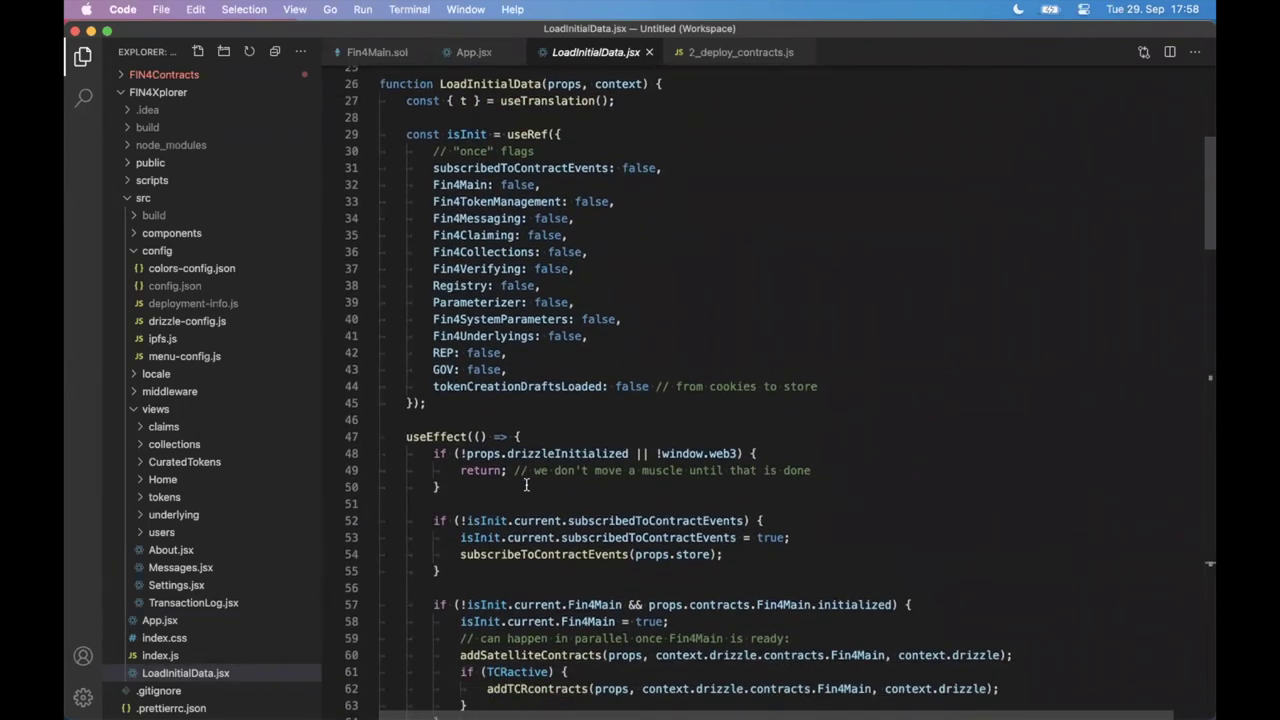
scroll(526, 484, down, 2)
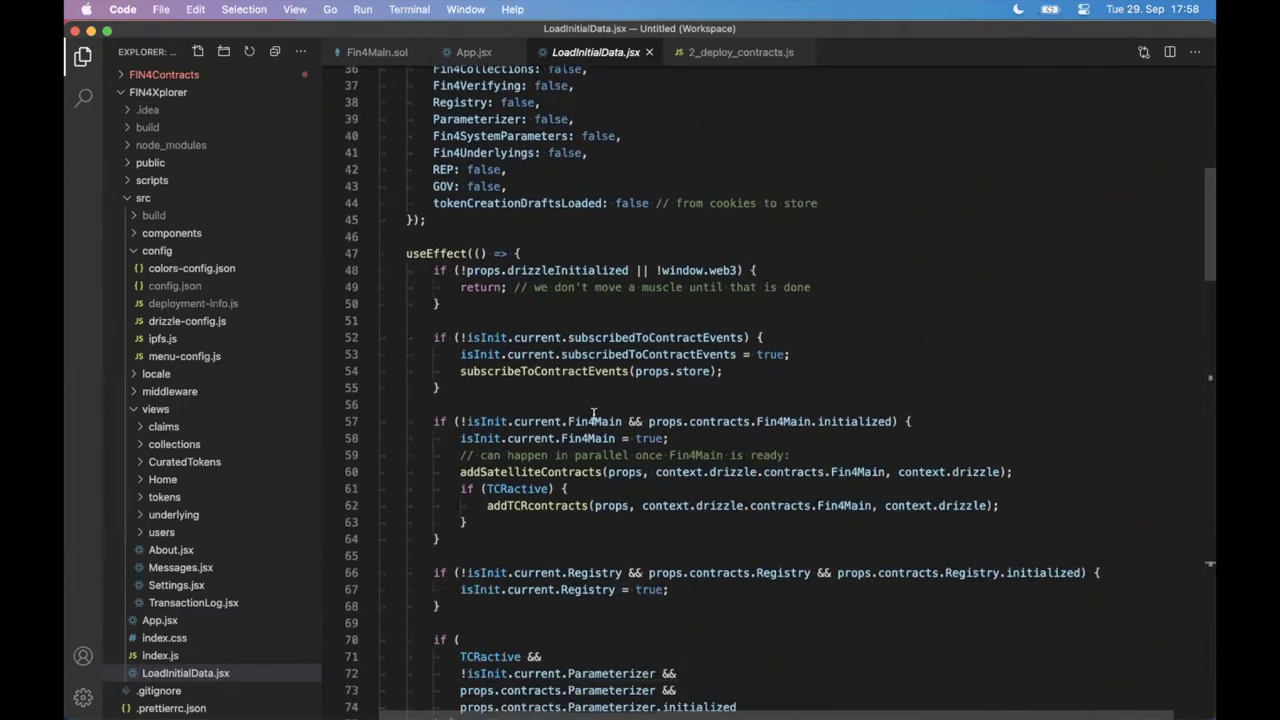
double_click(593, 421)
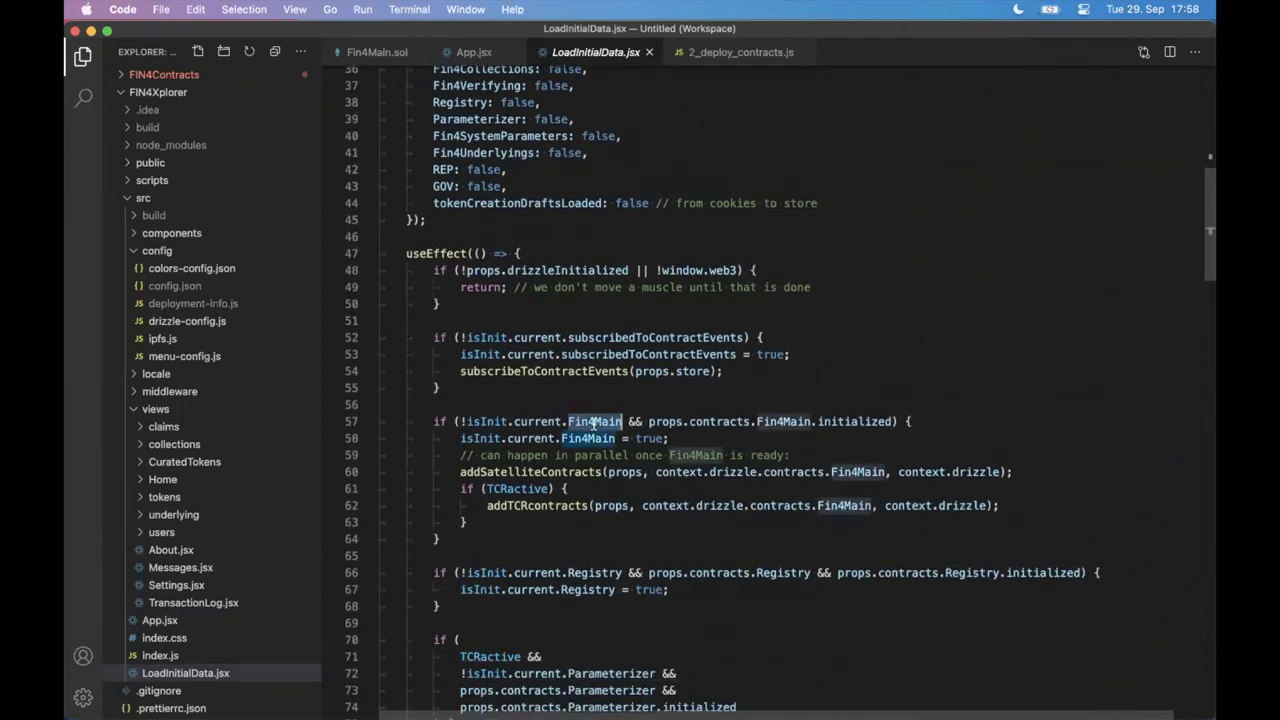
scroll(593, 424, down, 1)
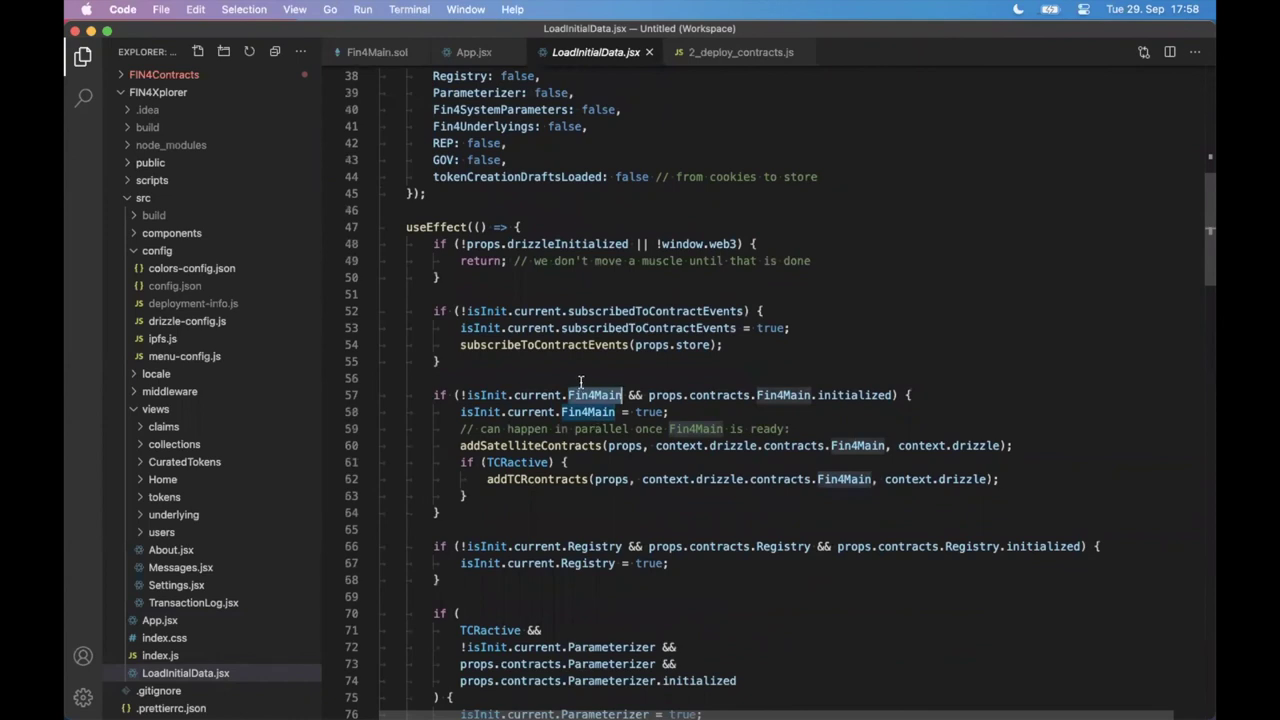
key(super+p)
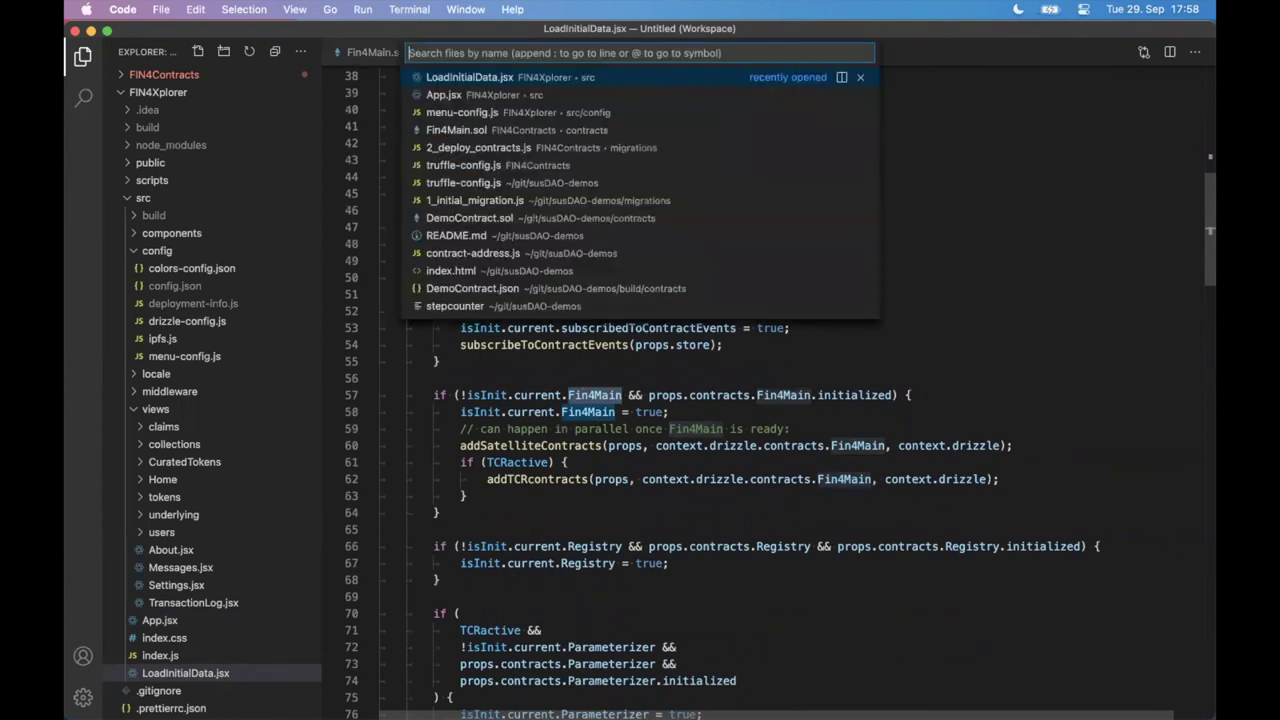
Open drizzle-config.js ('driz'), highlight Fin4MainAddress and the deployment-info.js import, then return to App.jsx.
text(driz)
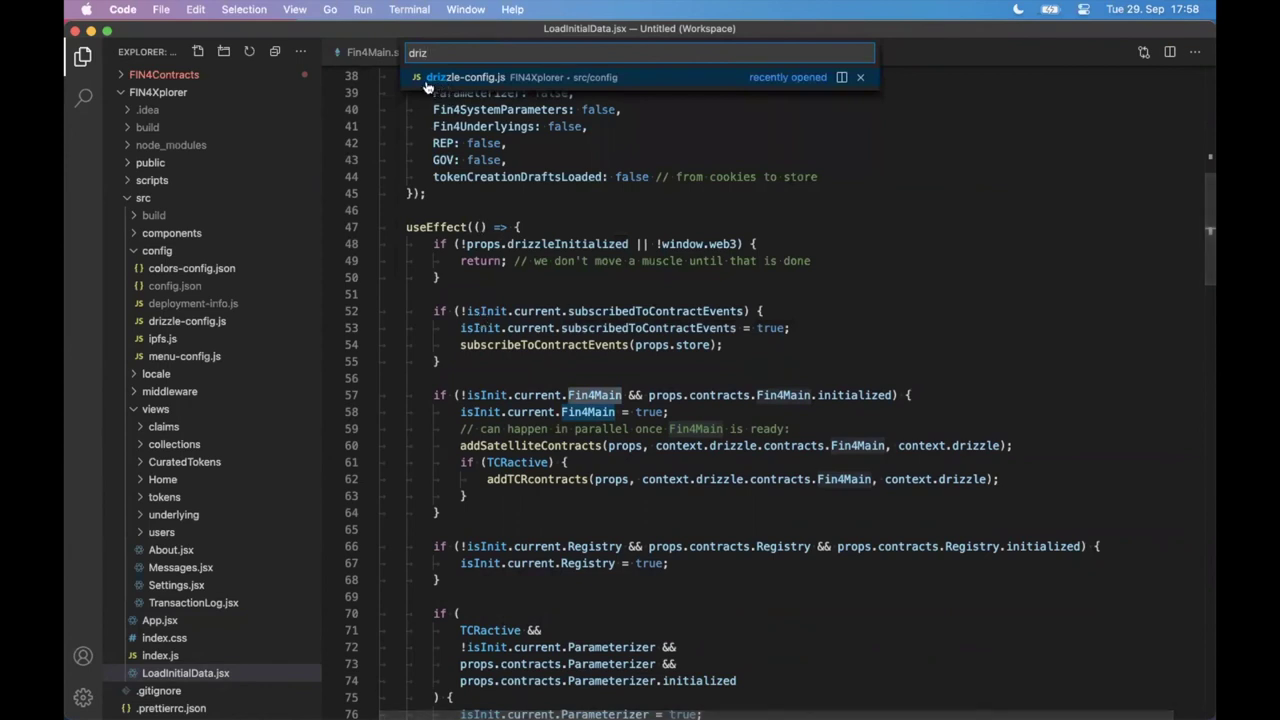
key(Return)
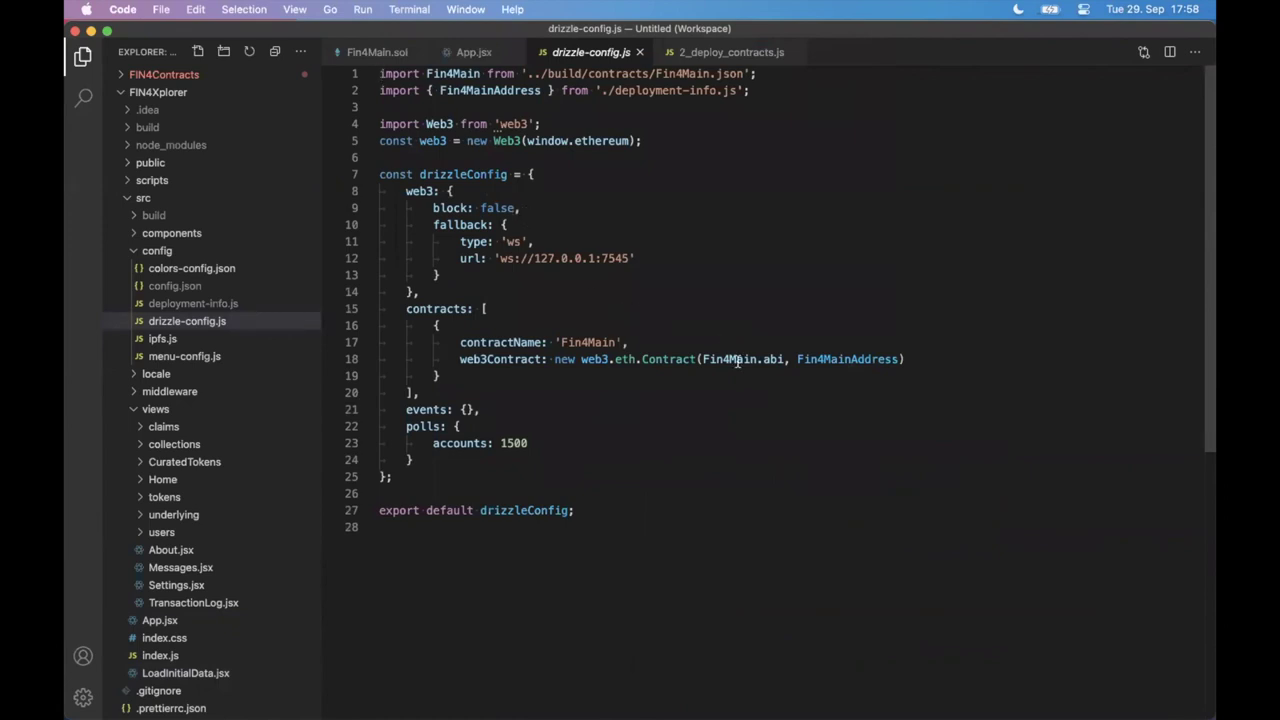
double_click(583, 343)
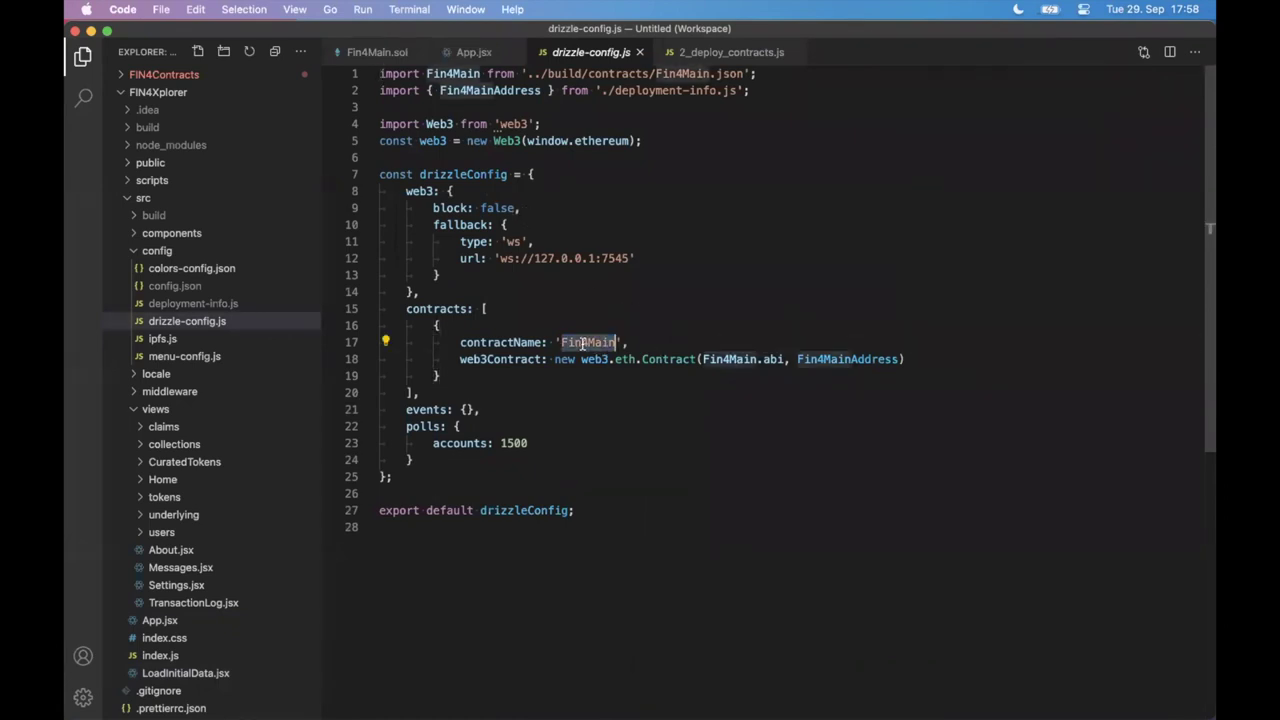
click(779, 359)
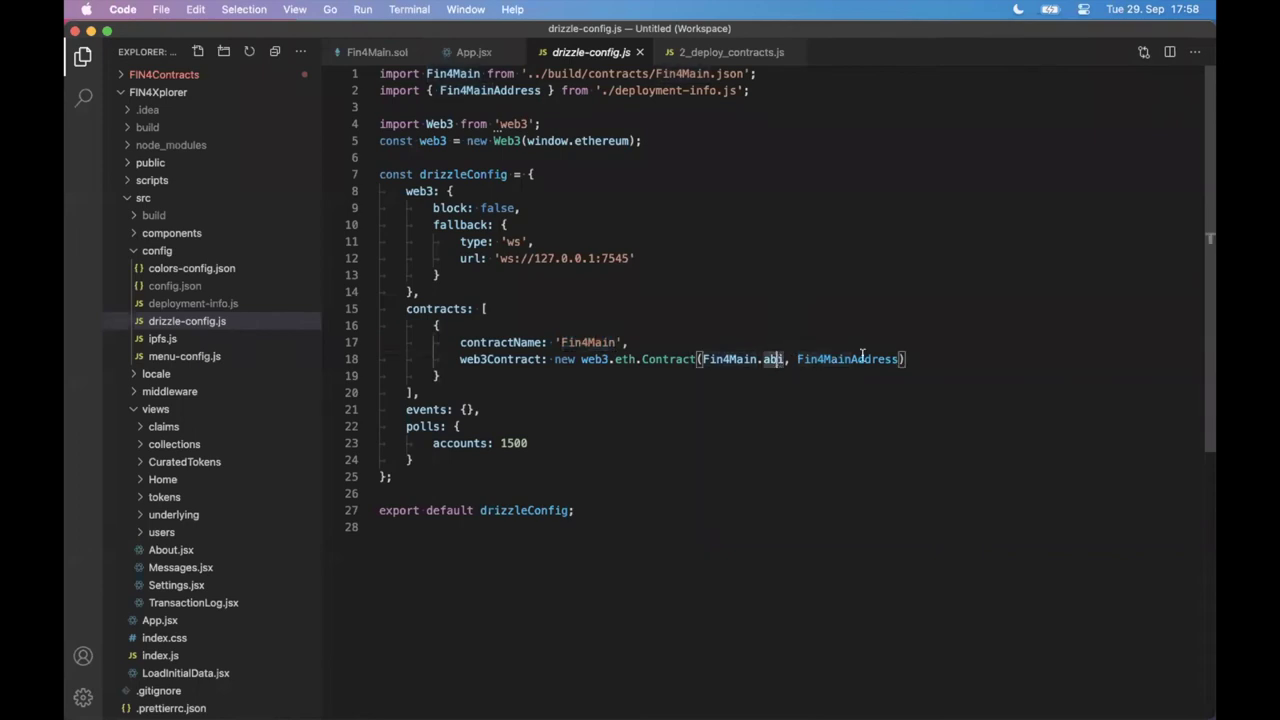
click(865, 359)
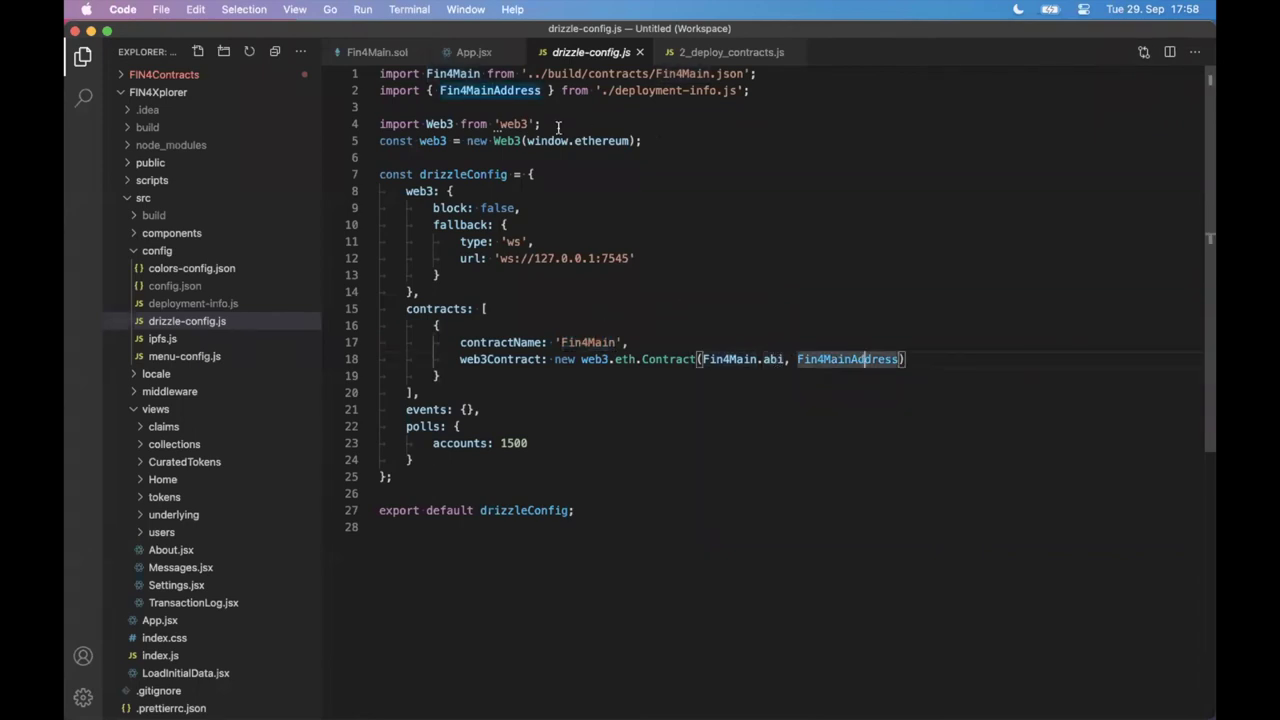
drag(743, 90, 614, 91)
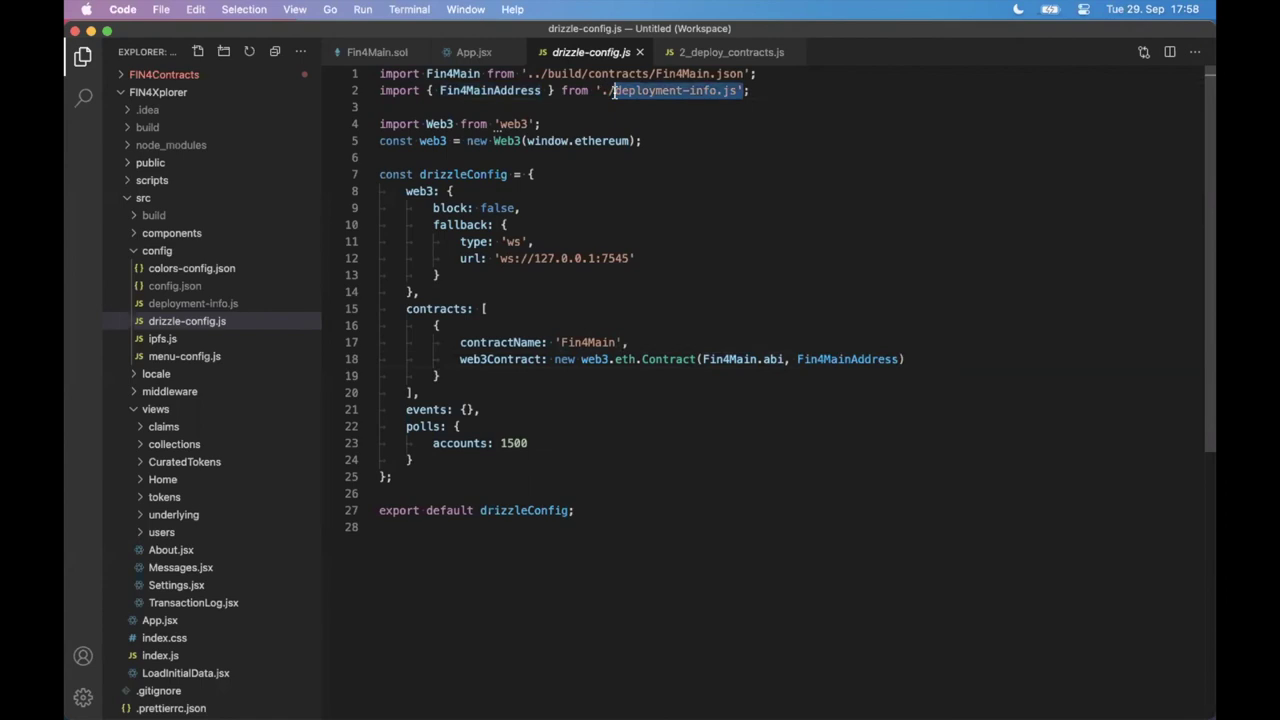
click(592, 343)
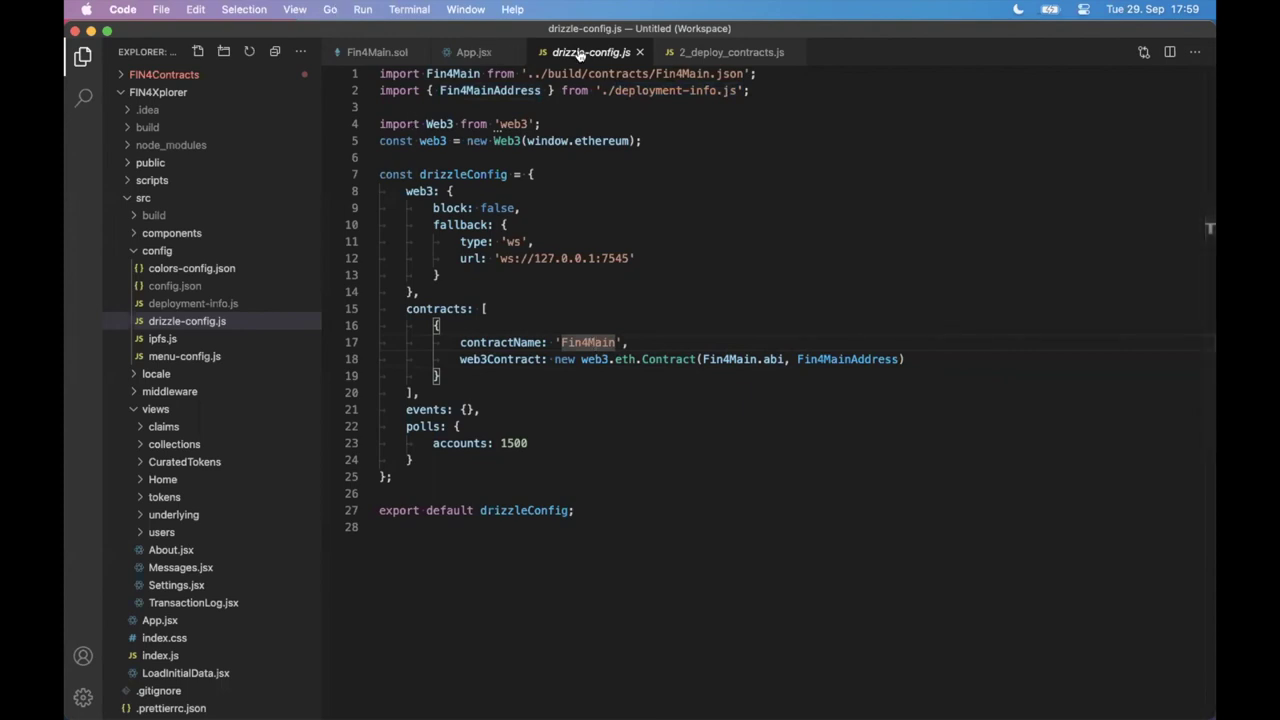
click(458, 50)
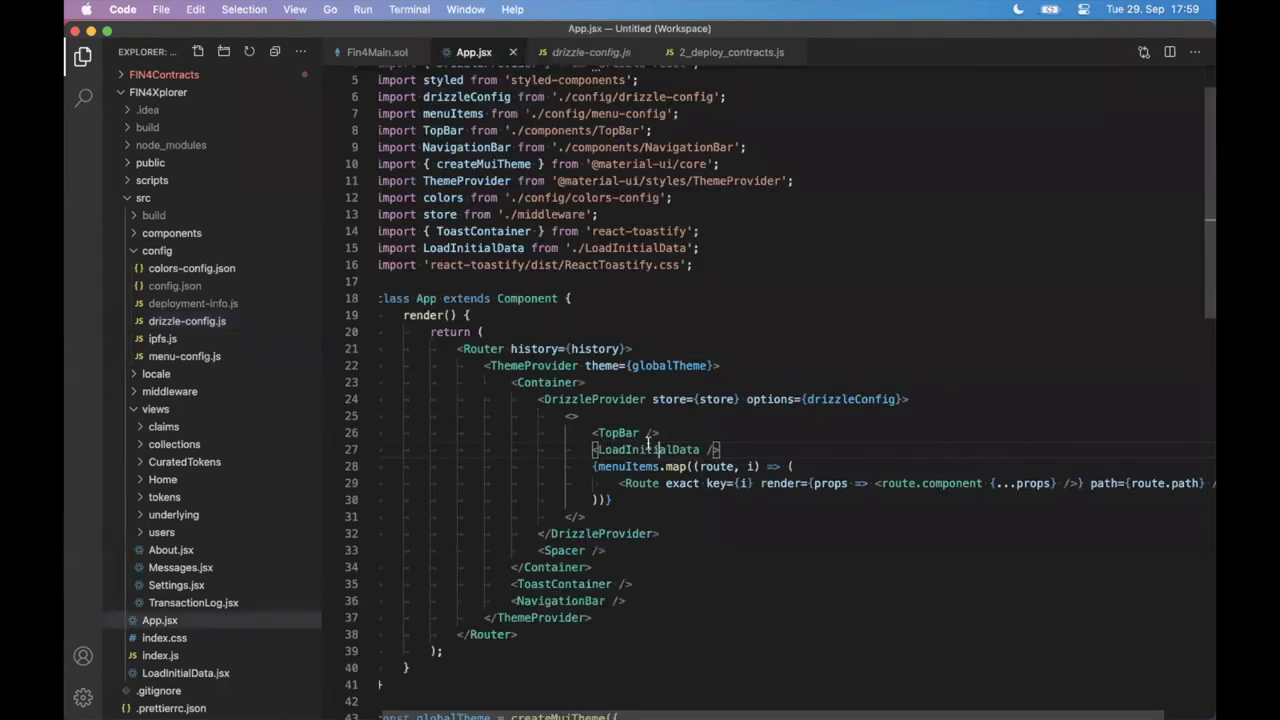
Enter LoadInitialData, highlight Fin4Main in the useEffect check, and open addSatelliteContracts in Contractor.jsx.
super+click(648, 449)
scroll(654, 395, up, 15)
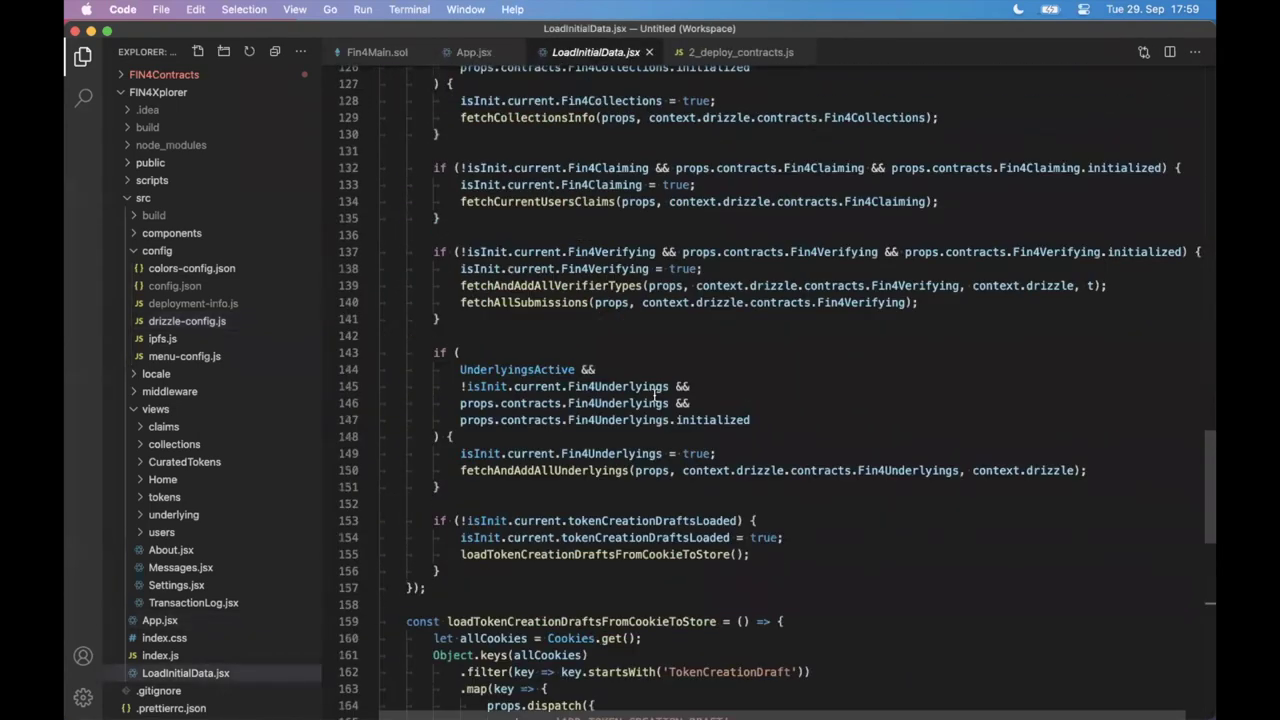
scroll(654, 395, up, 15)
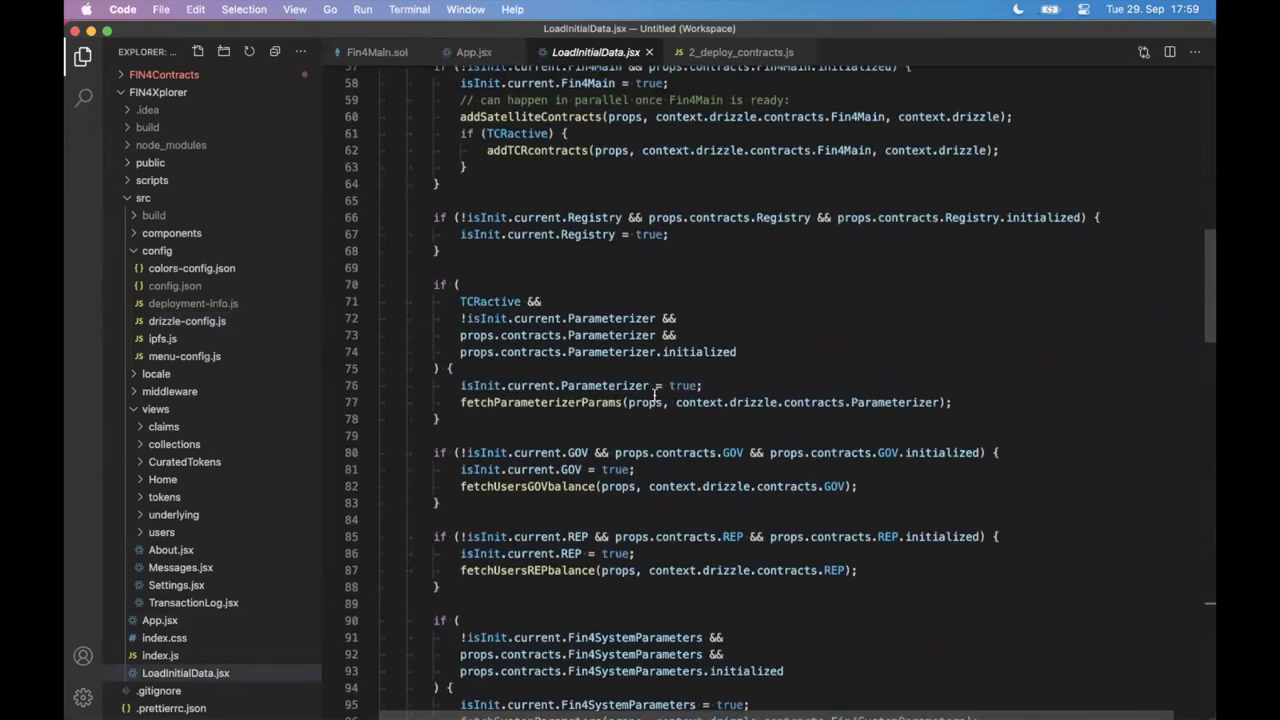
scroll(611, 364, down, 1)
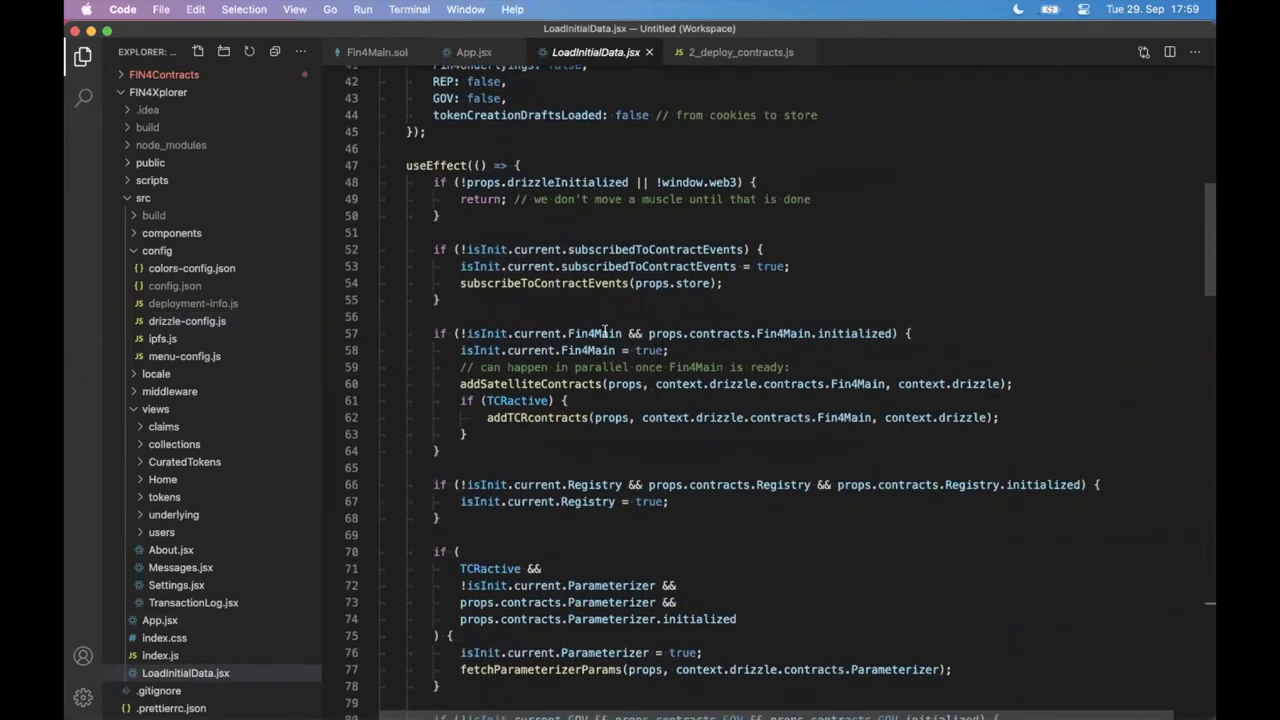
click(604, 333)
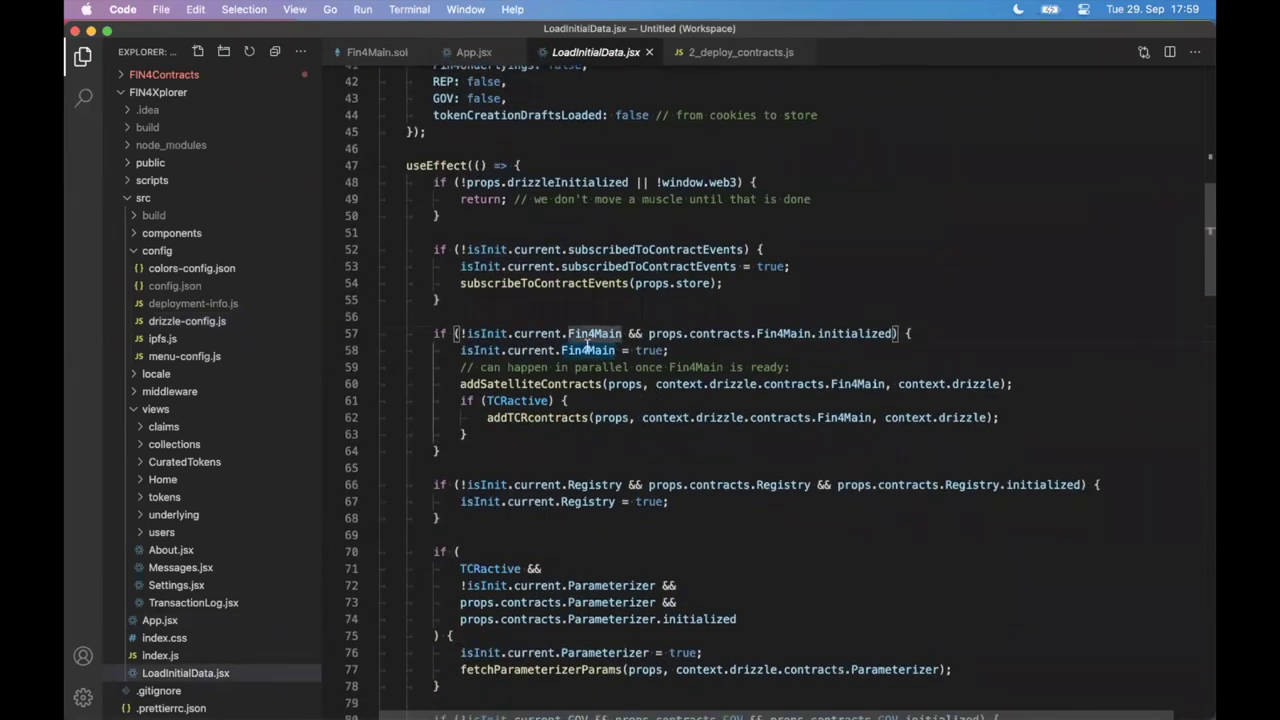
double_click(587, 350)
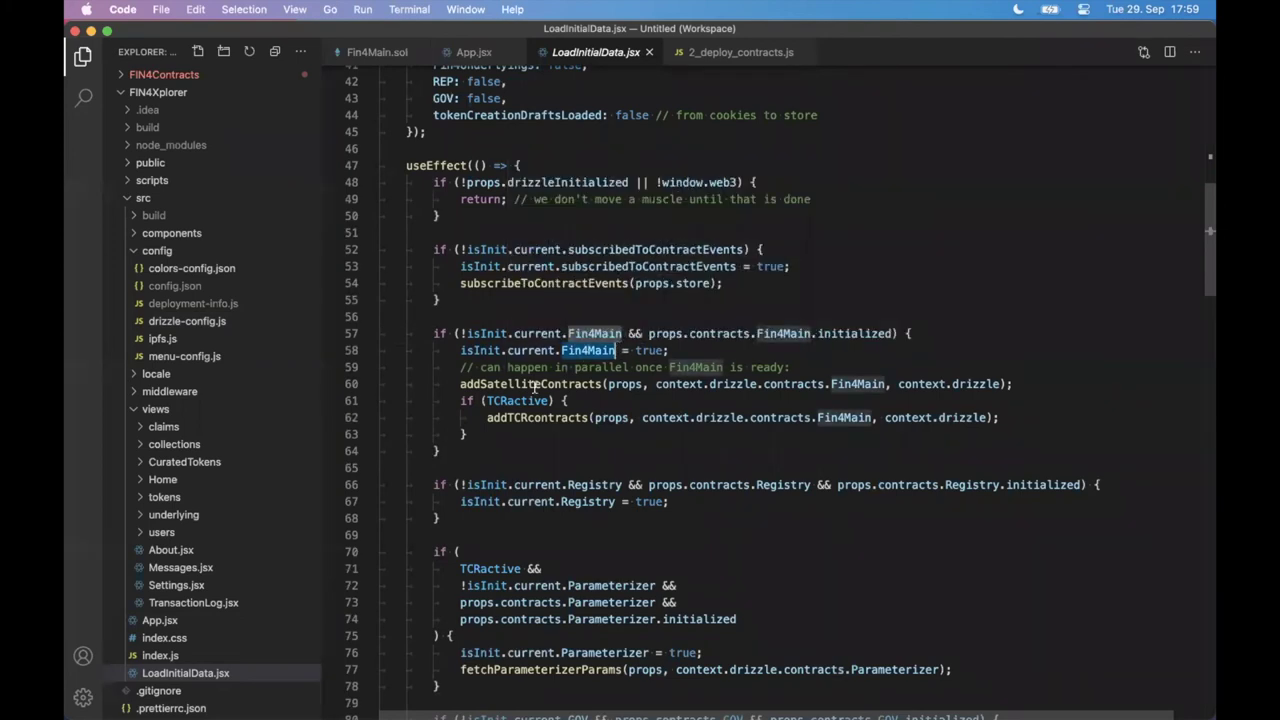
super+click(565, 384)
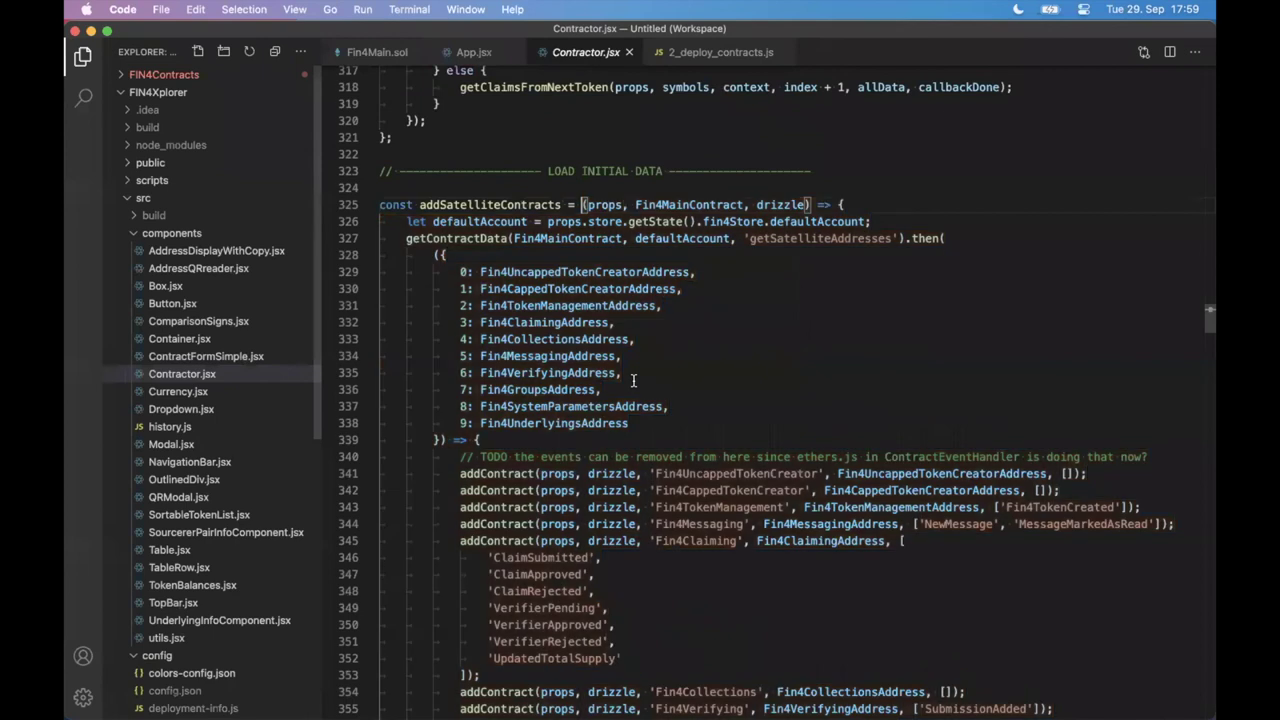
Select the addContract calls in Contractor.jsx, then switch back to the App.jsx tab.
scroll(633, 381, down, 5)
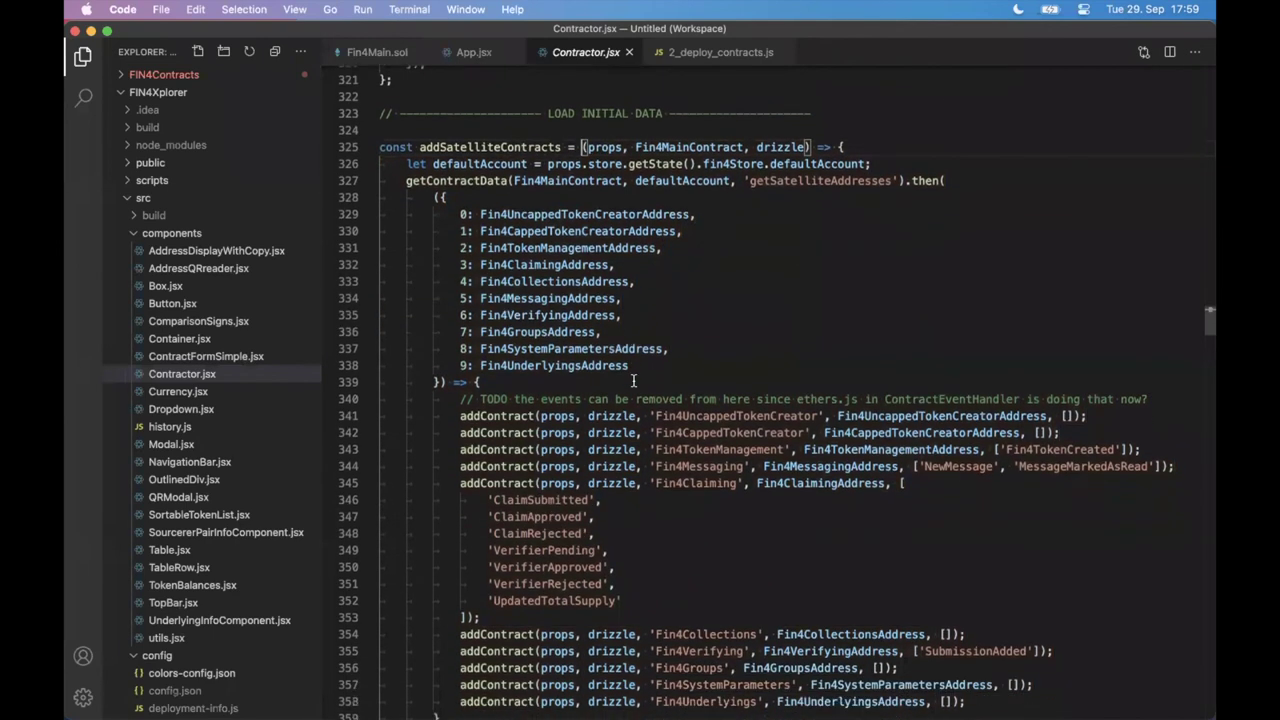
drag(508, 378, 536, 447)
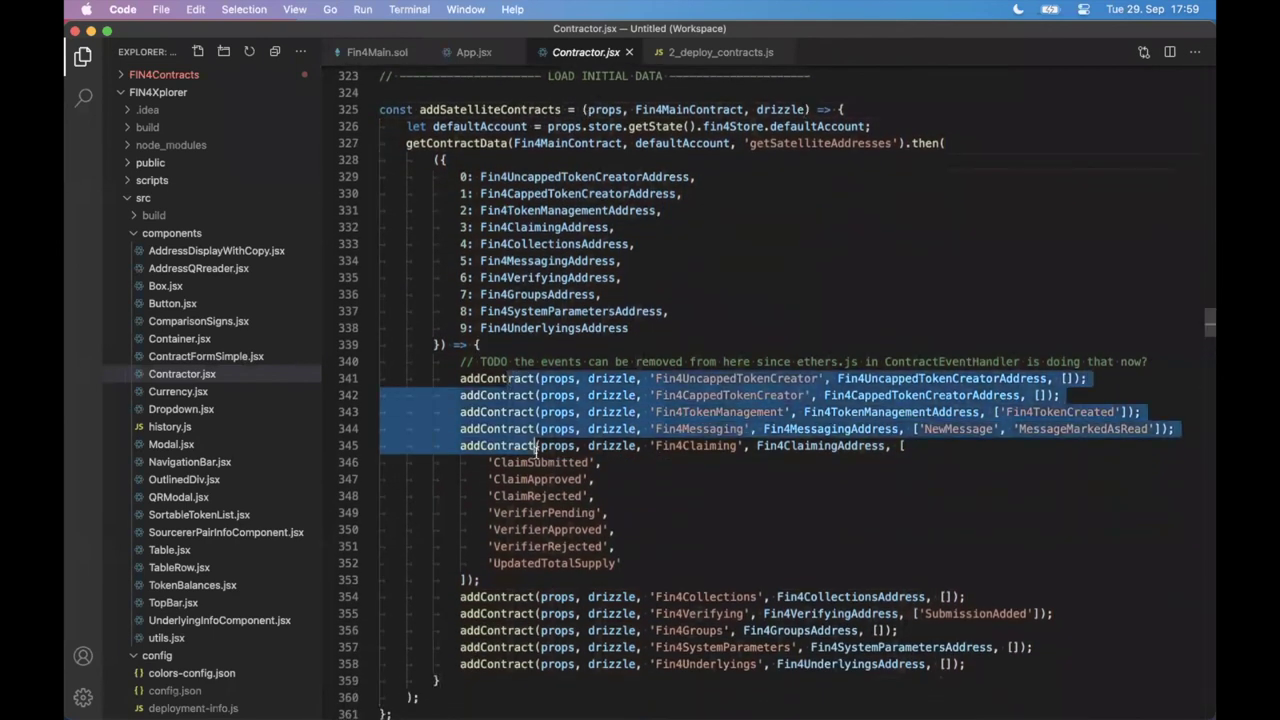
scroll(536, 450, down, 5)
scroll(536, 453, up, 4)
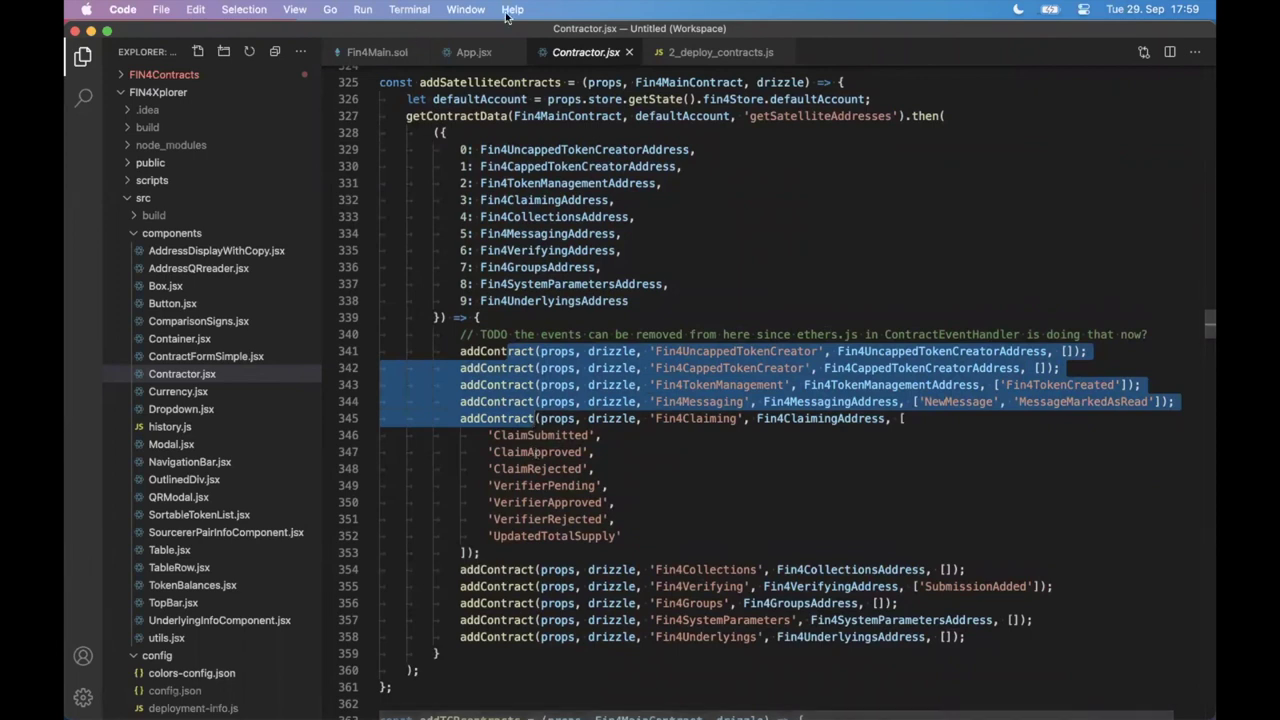
click(492, 54)
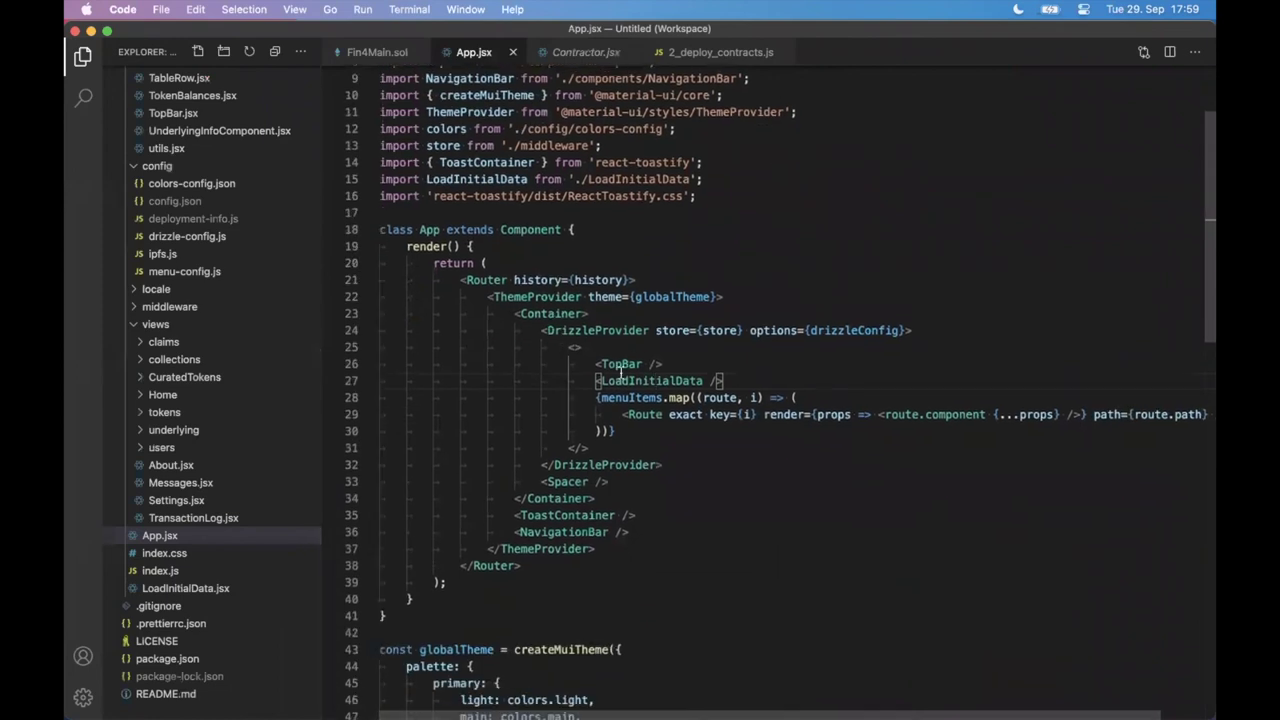
Open the NavigationBar component's source, glancing at the FIN4Xplorer app in Chrome.
click(583, 533)
super+click(583, 533)
key(super+Tab)
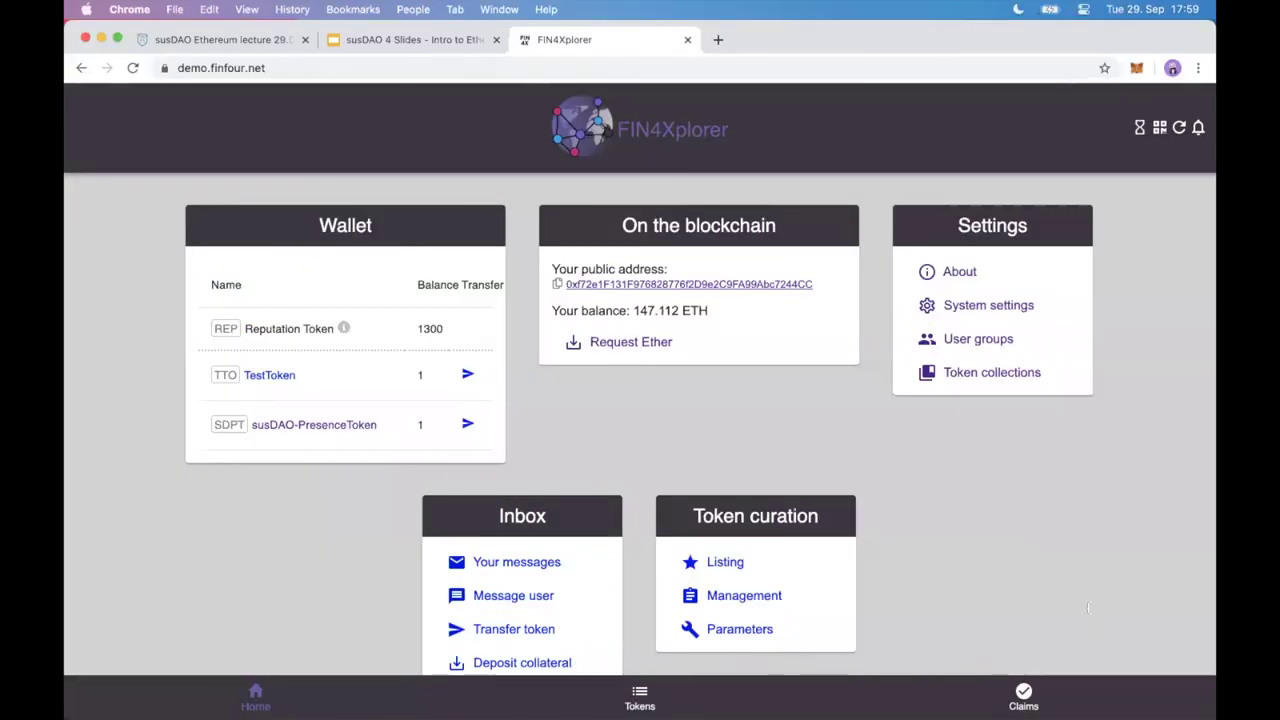
key(super+Tab)
Select menuItems and showInNavBar on lines 36–37, then open the menuItems definition in menu-config.js.
scroll(726, 373, down, 3)
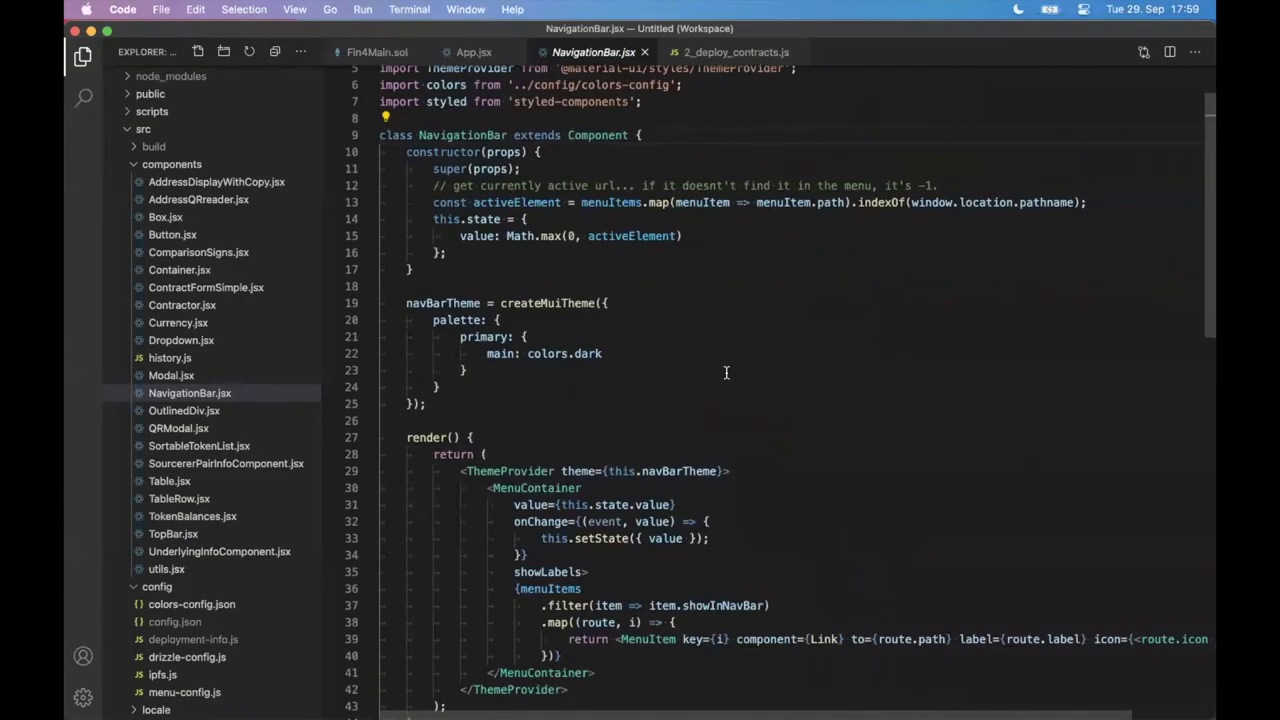
scroll(726, 373, up, 2)
scroll(726, 373, down, 4)
scroll(726, 373, down, 2)
double_click(551, 464)
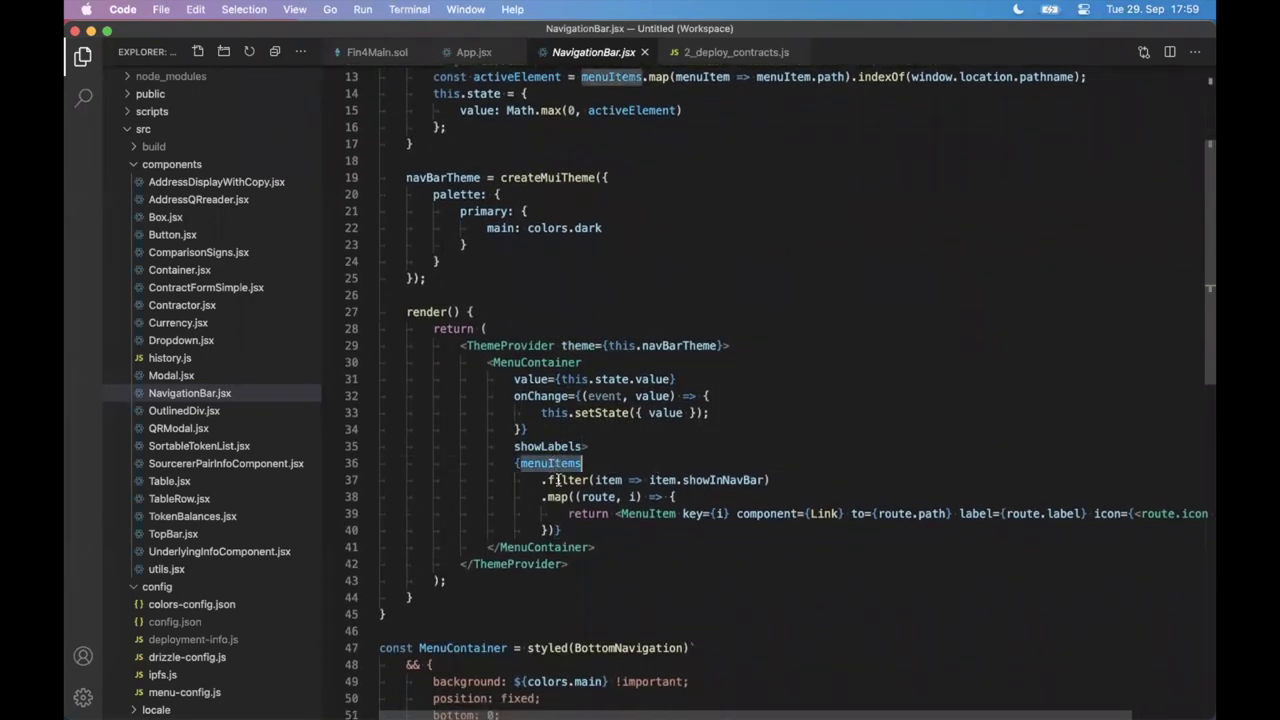
double_click(721, 480)
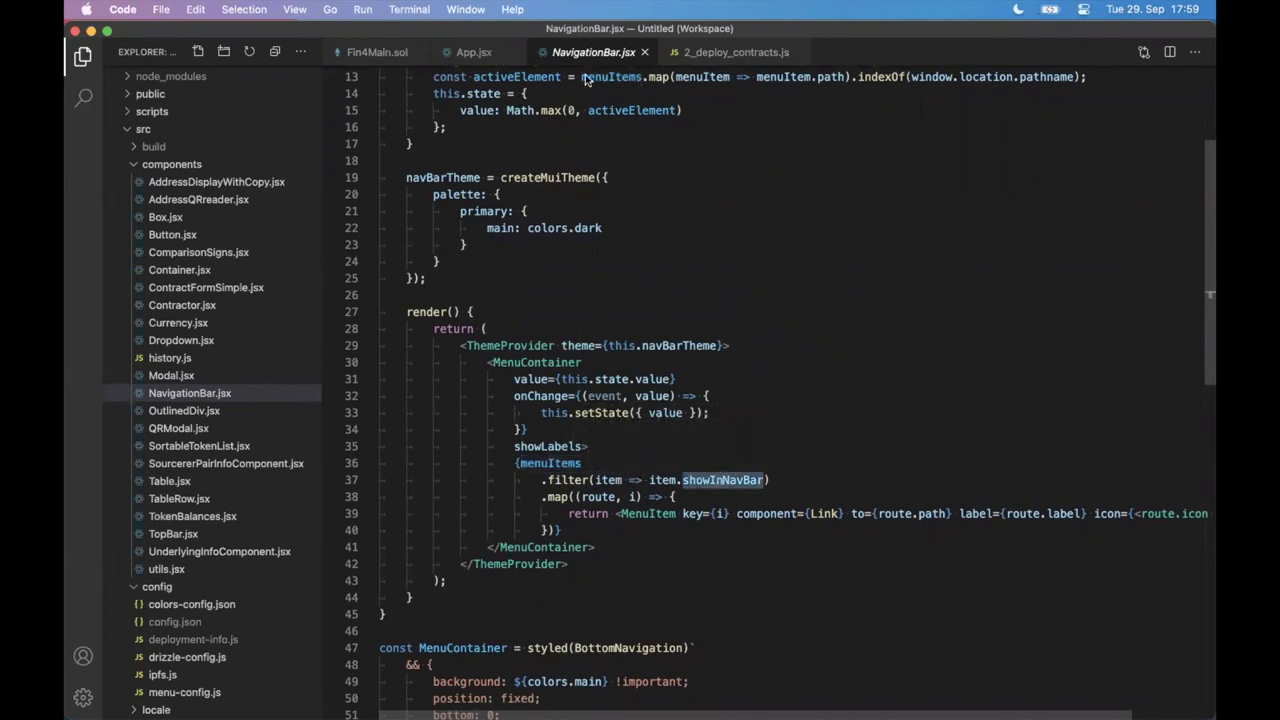
super+click(548, 465)
scroll(584, 346, down, 1)
key(super+f)
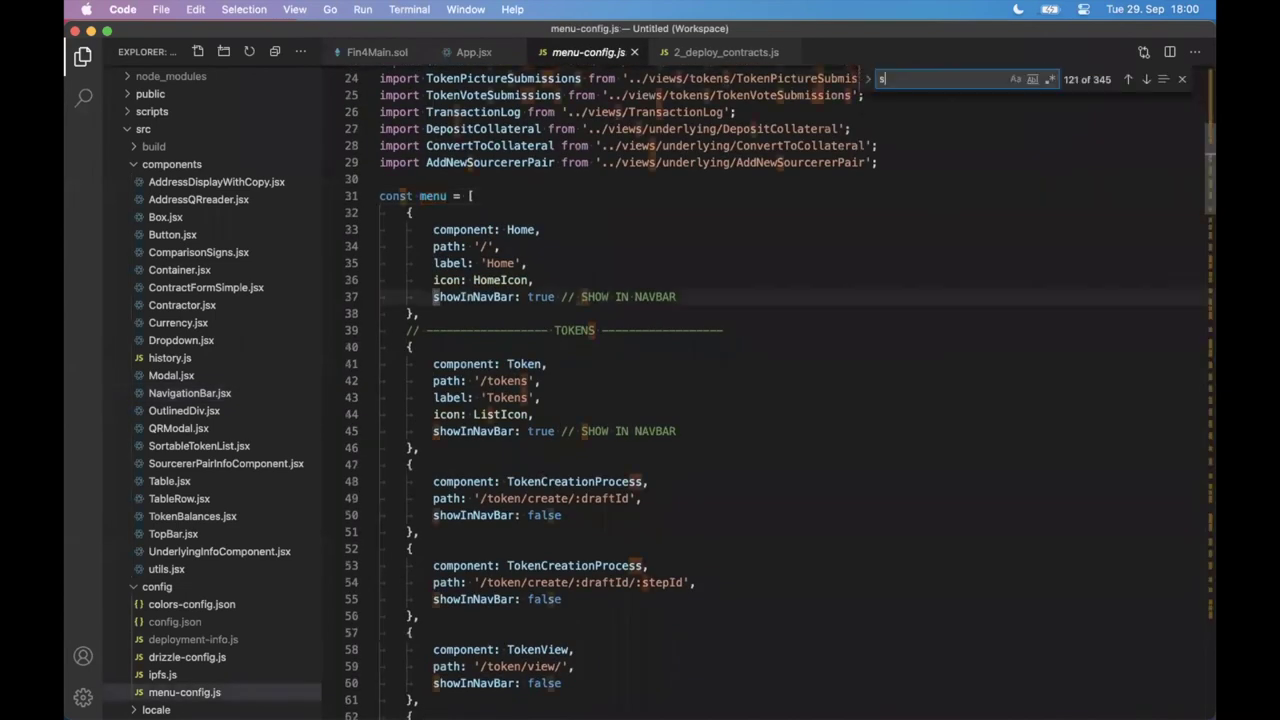
Search menu-config.js for 'showInNavBar: true' and stop on the third match, the Claims route.
text(showInNav)
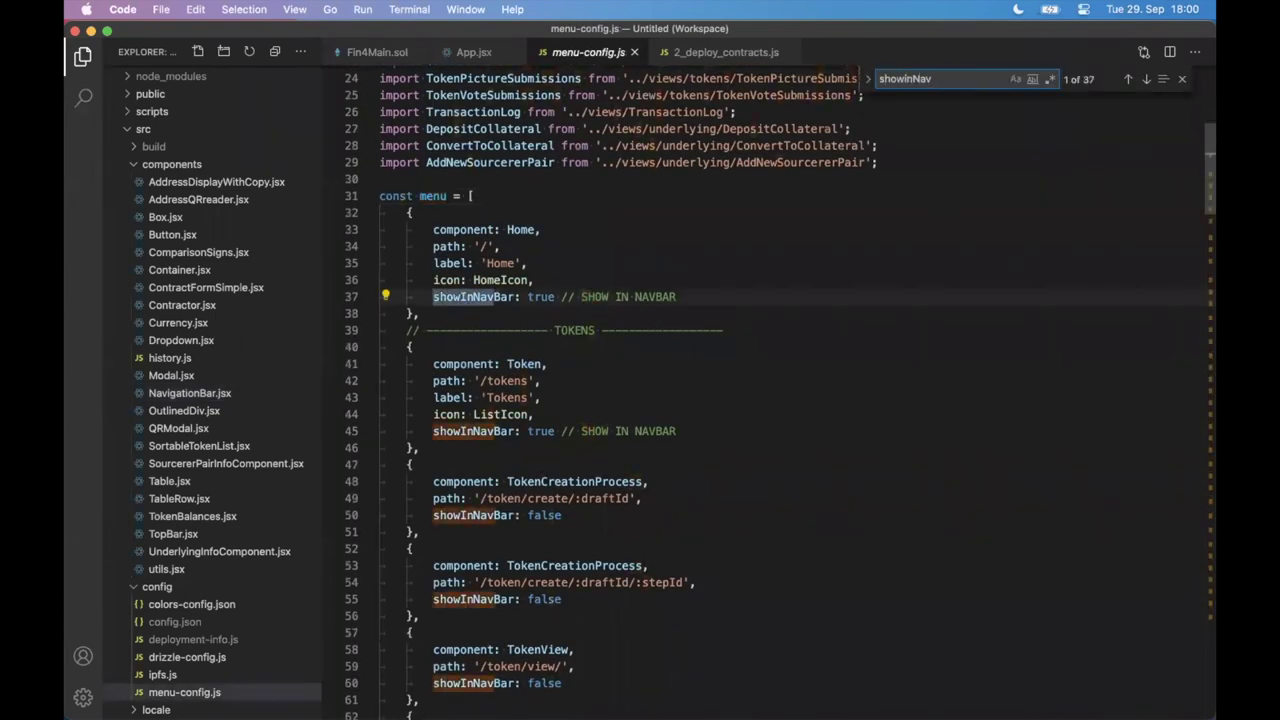
text(Bar: true)
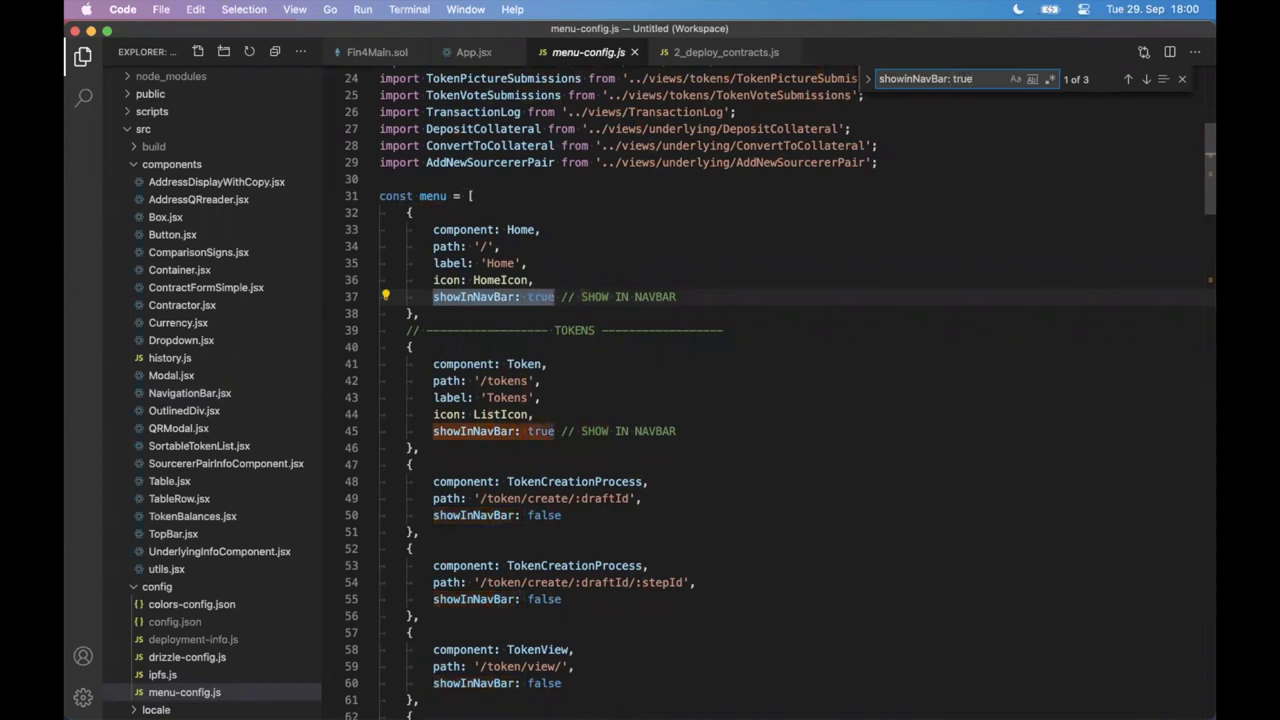
key(Return)
key(Return)
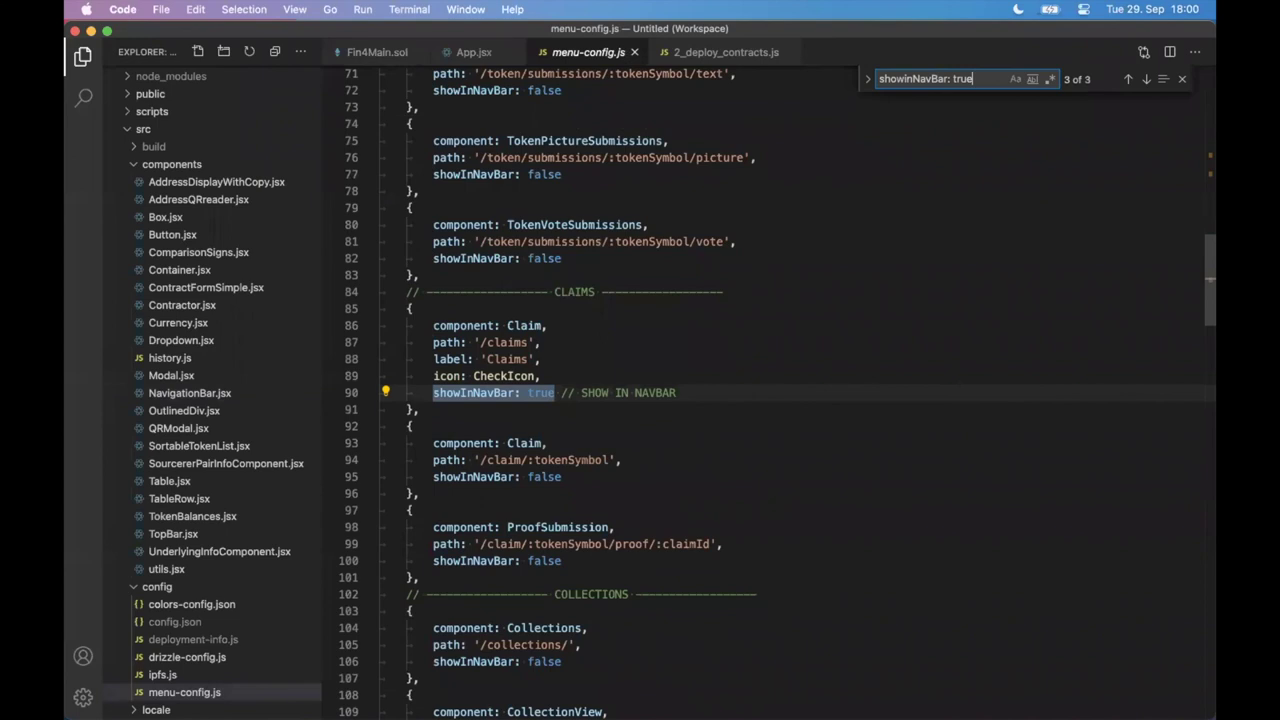
key(Escape)
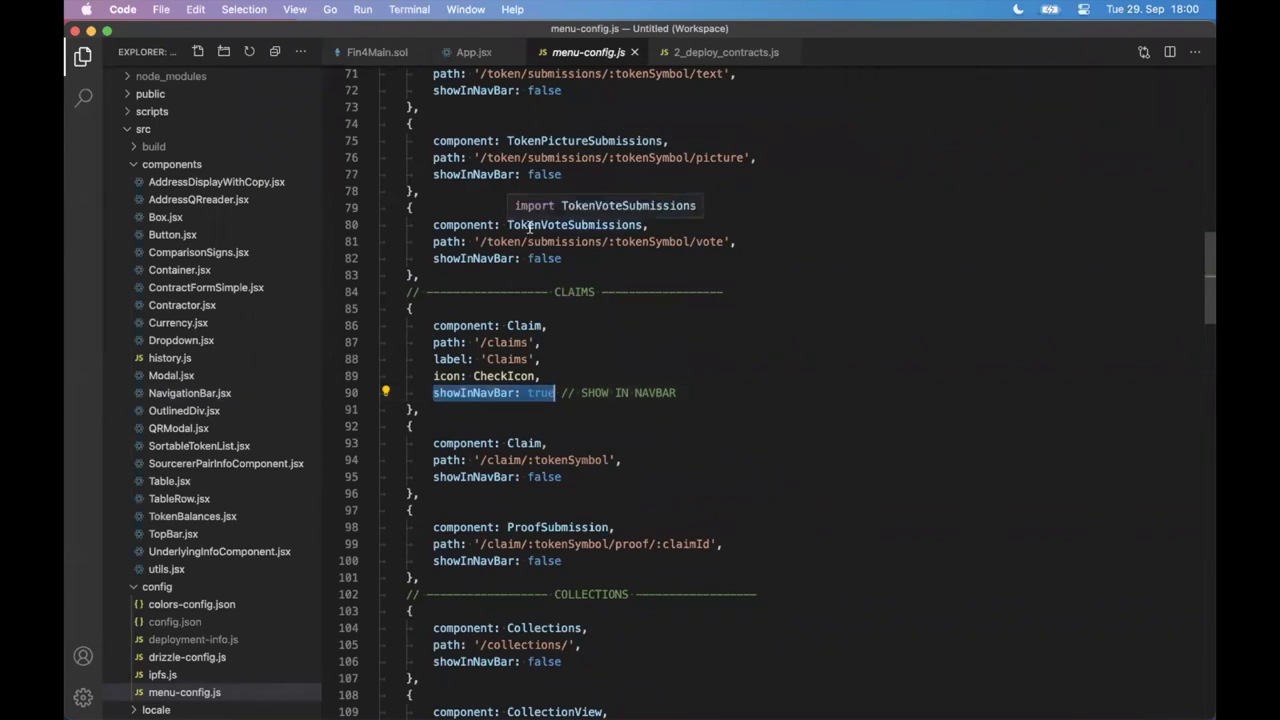
super+click(525, 326)
scroll(531, 406, up, 15)
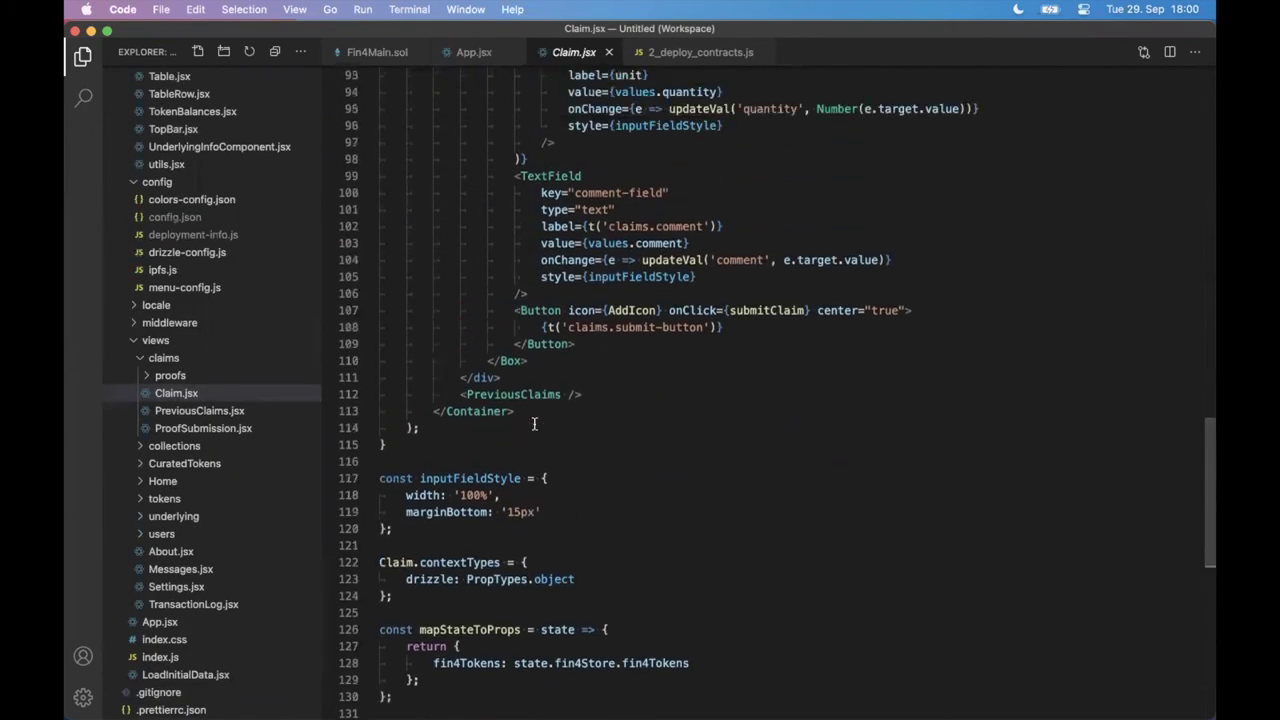
scroll(534, 423, up, 2)
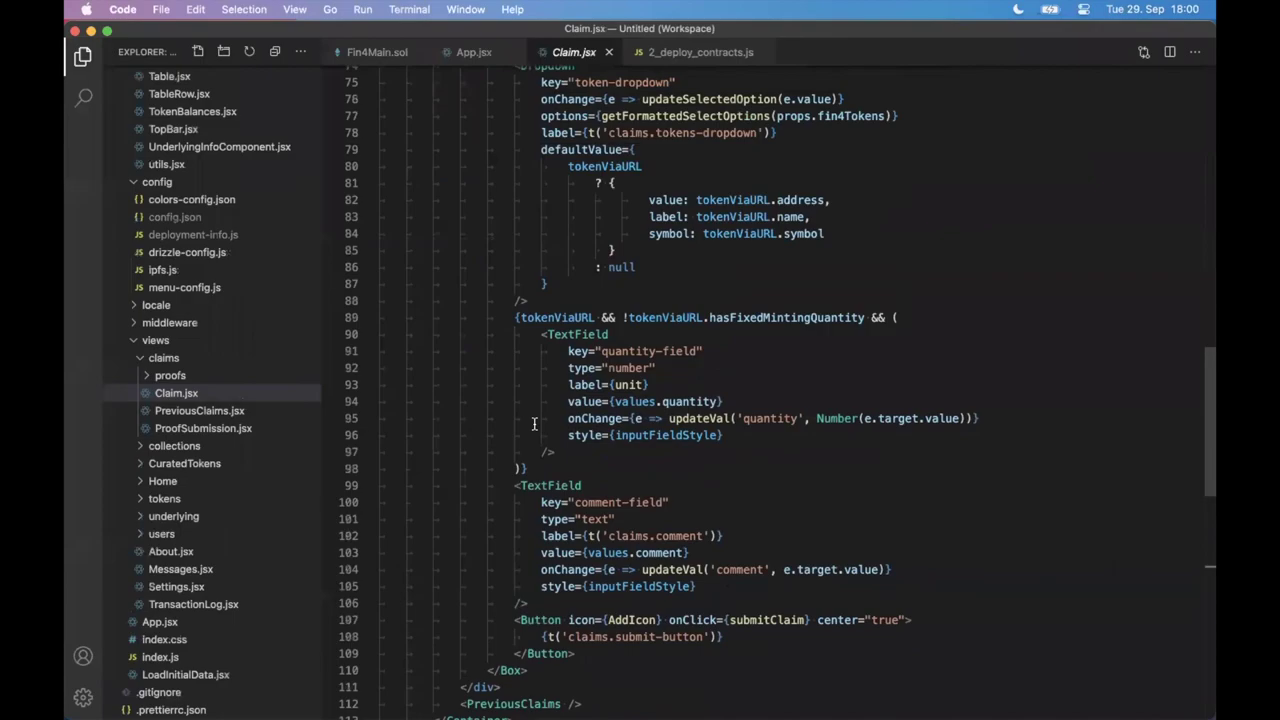
key(super+Tab)
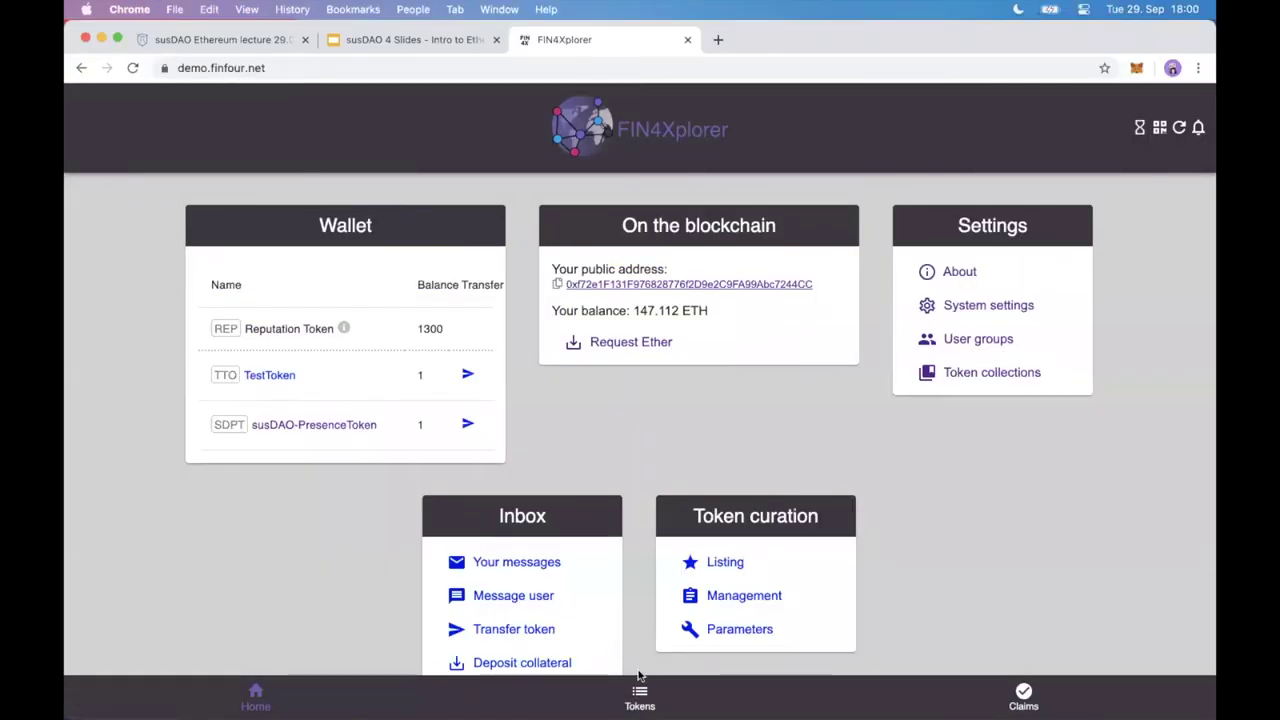
click(1024, 695)
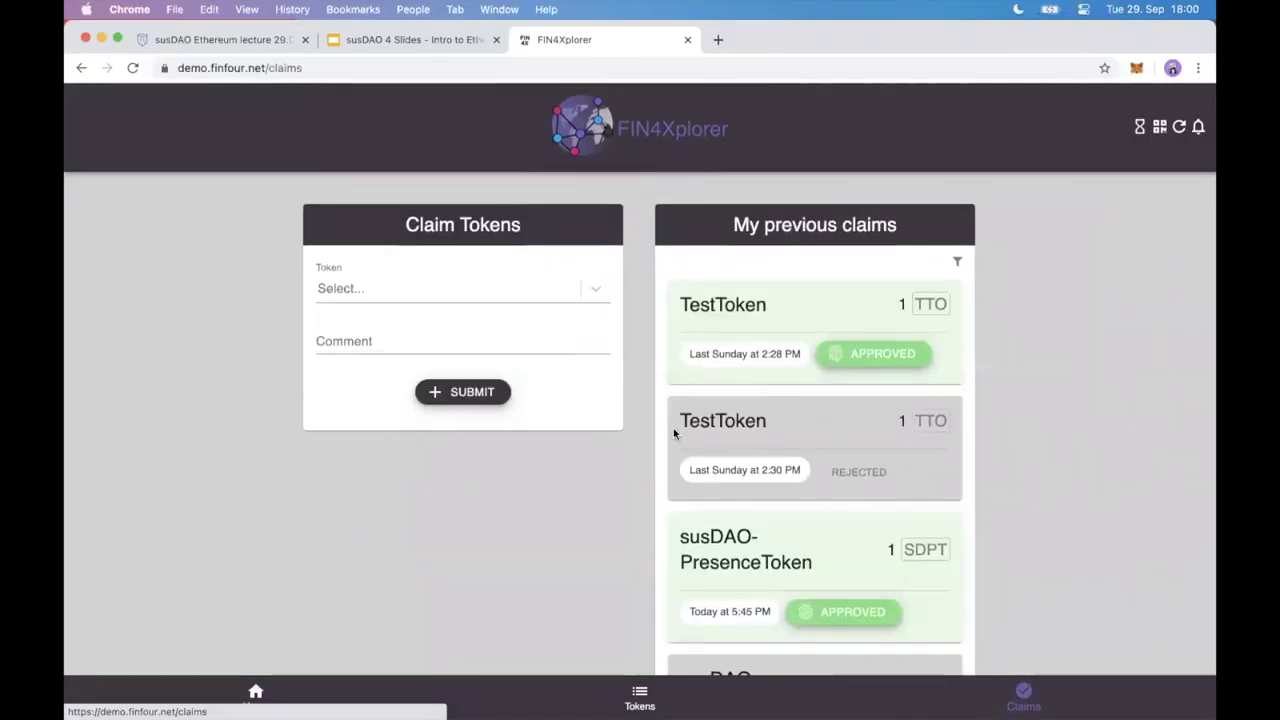
key(super+Tab)
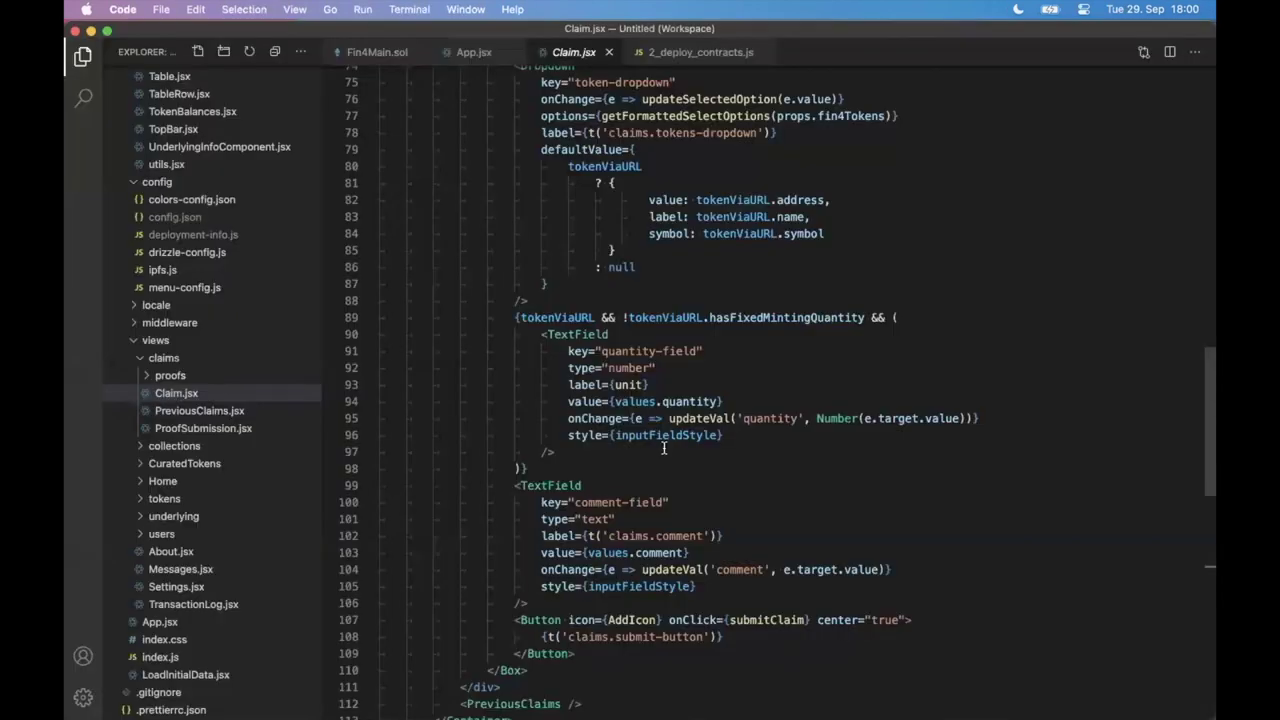
scroll(663, 447, down, 2)
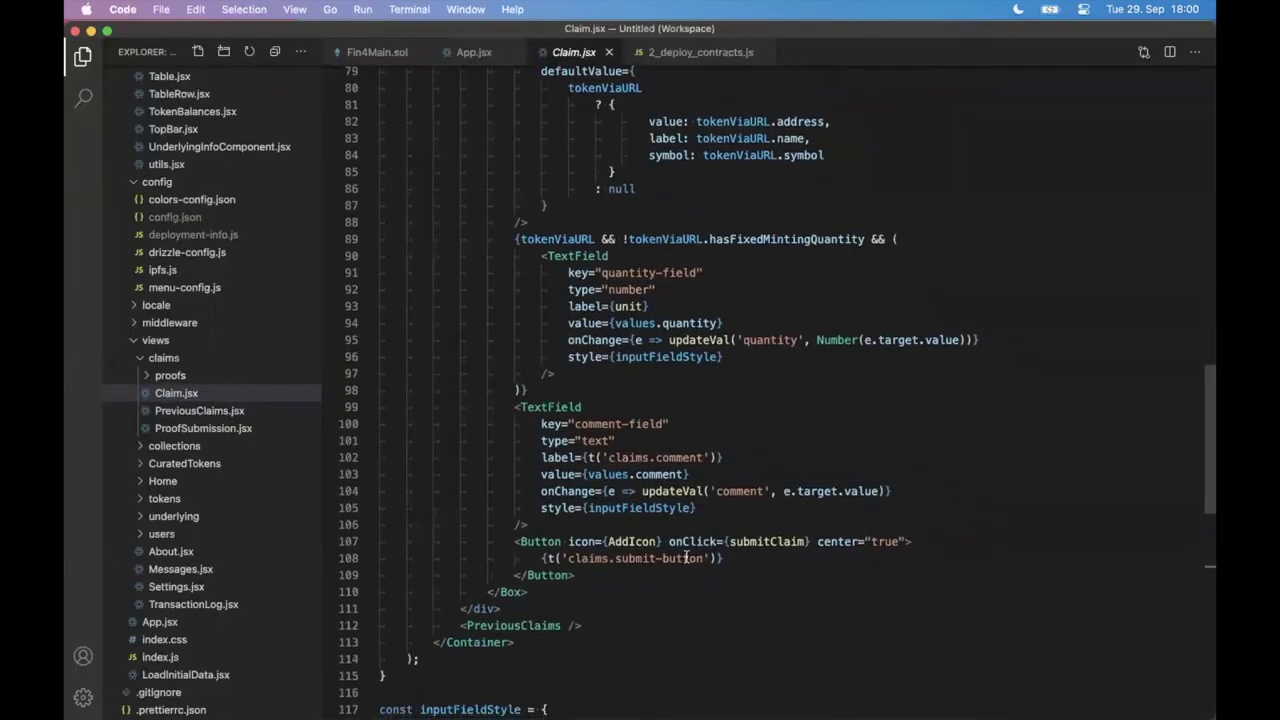
super+click(766, 541)
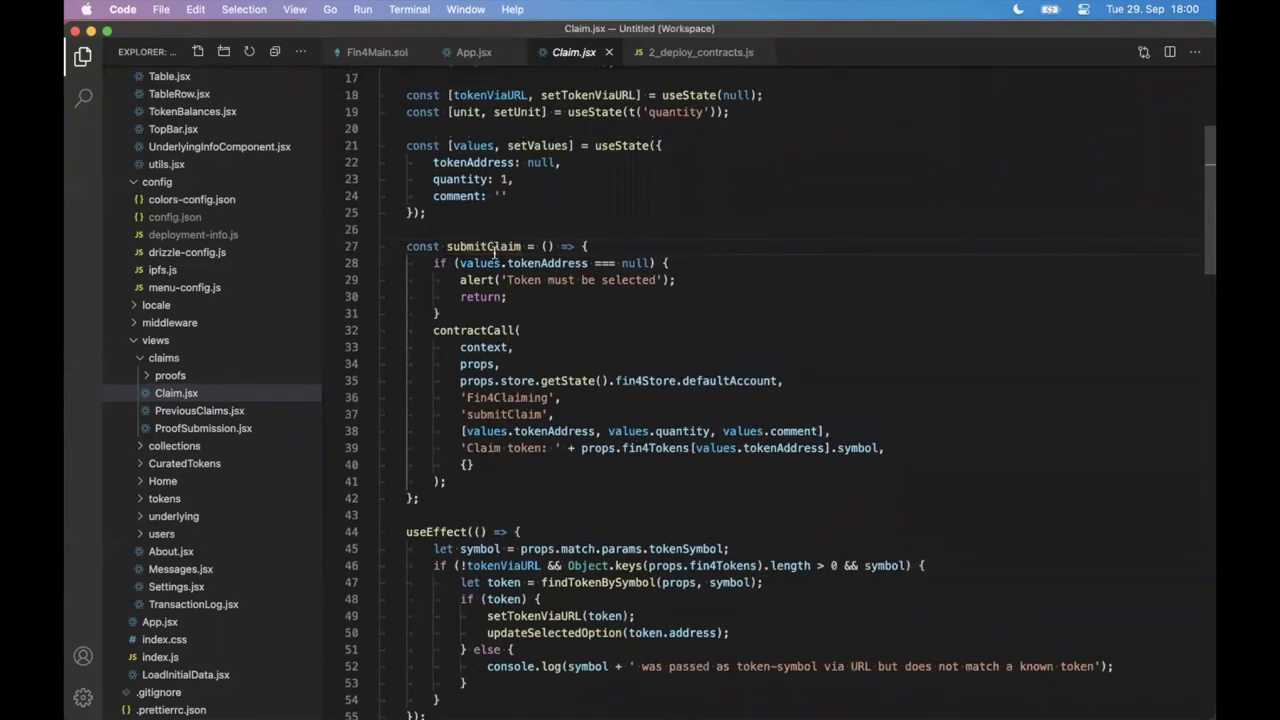
drag(509, 306, 432, 263)
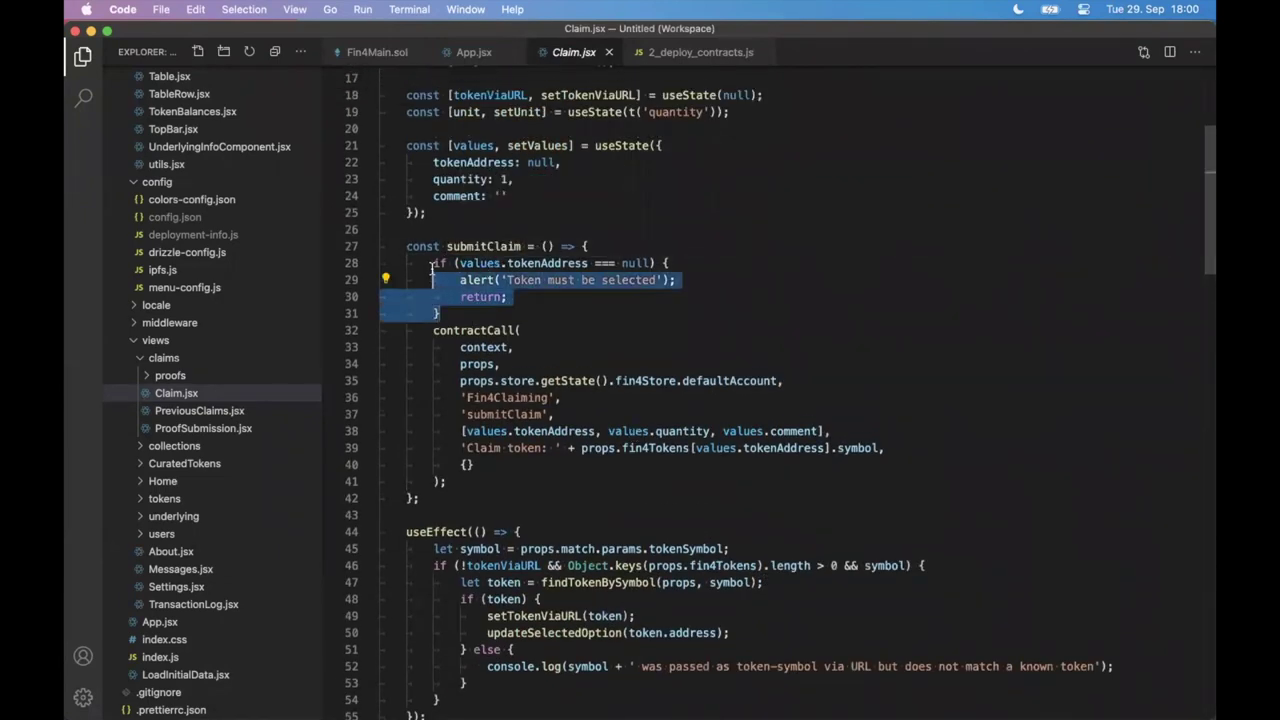
click(533, 283)
drag(508, 281, 640, 281)
click(497, 281)
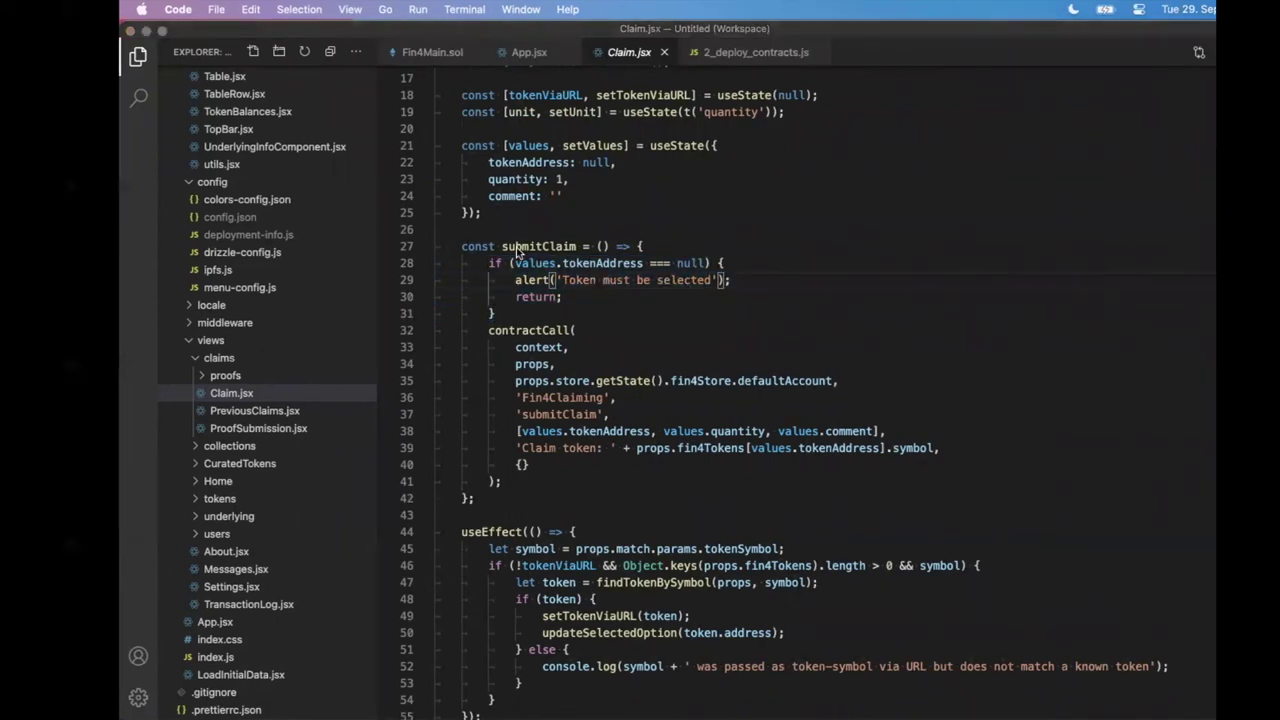
key(super+Tab)
click(472, 378)
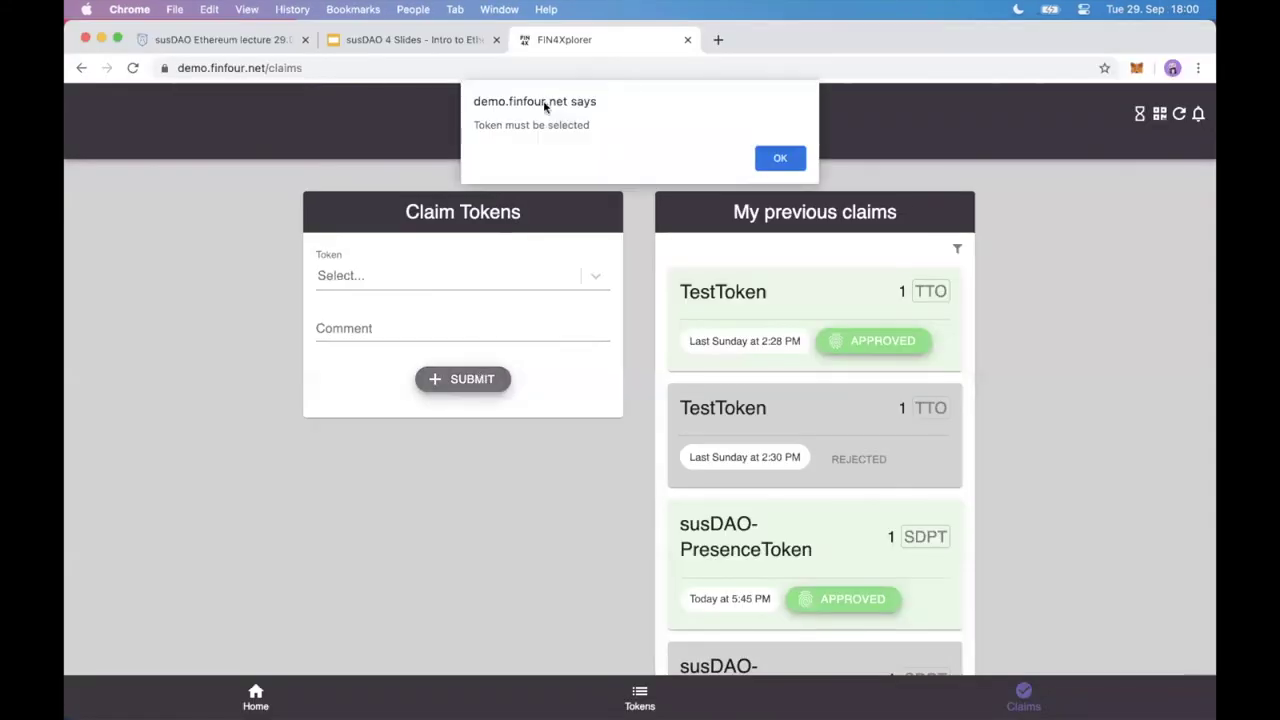
drag(494, 124, 596, 124)
click(777, 155)
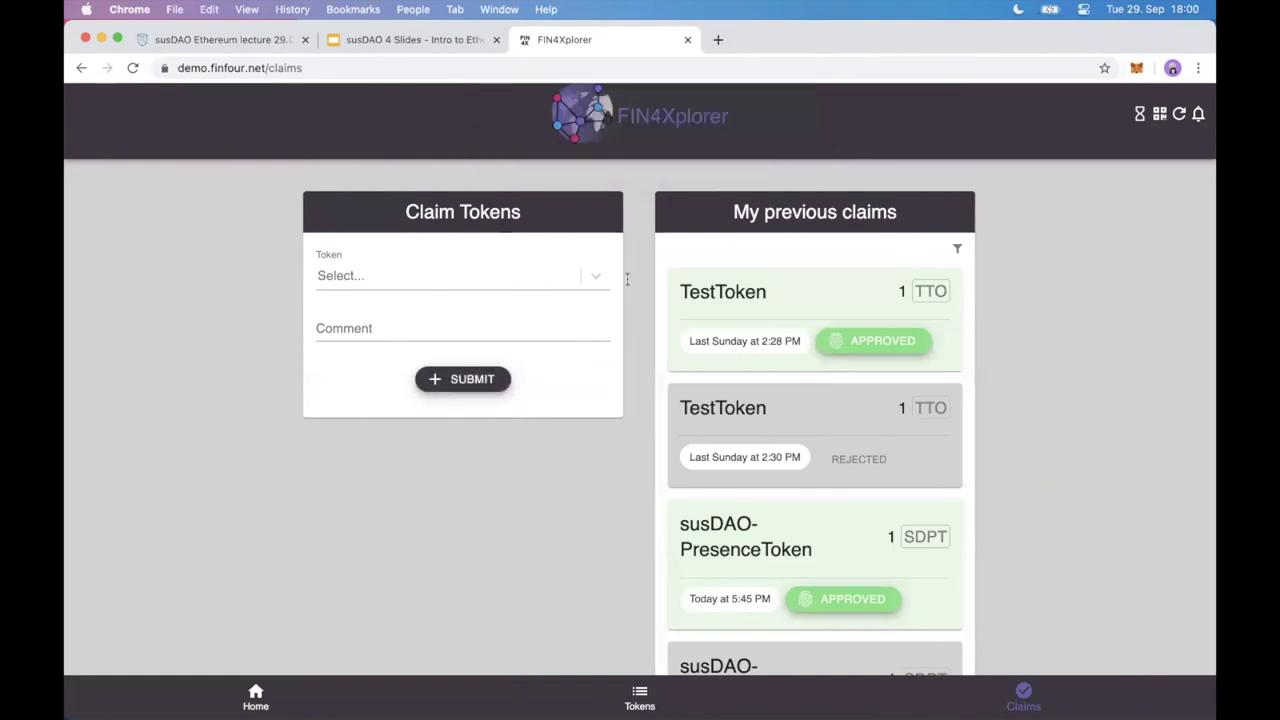
key(super+Tab)
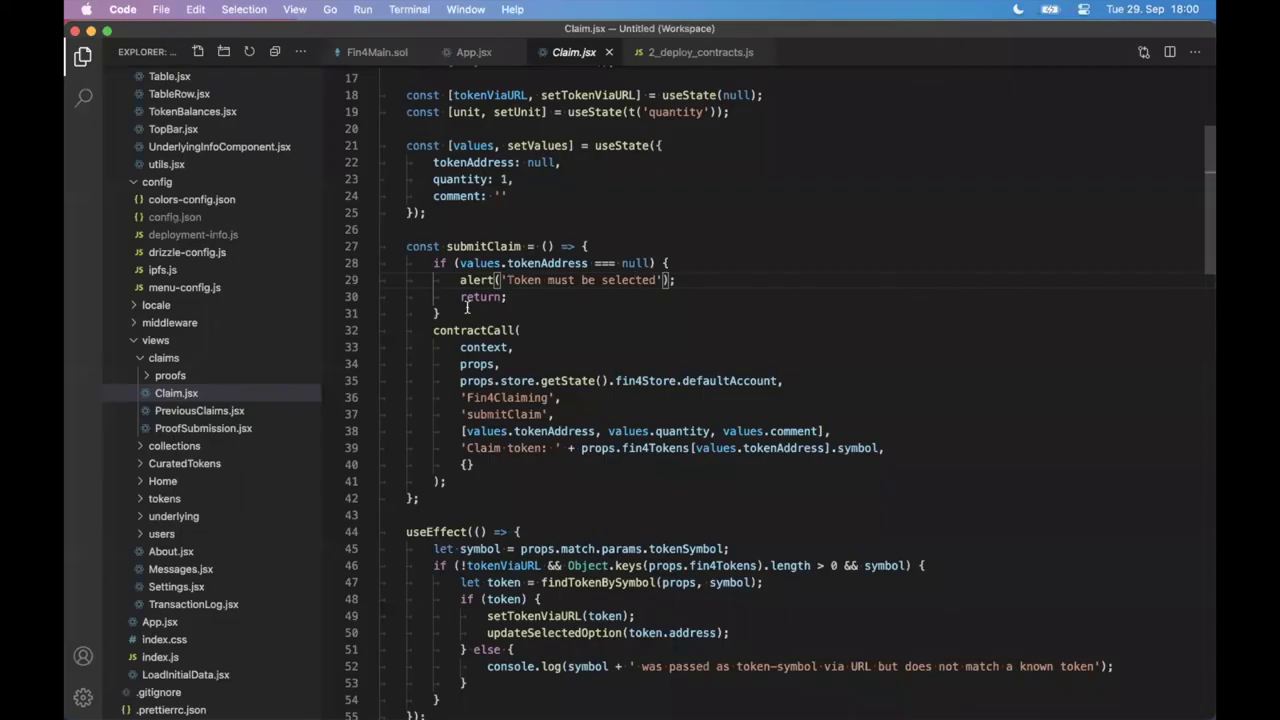
click(494, 330)
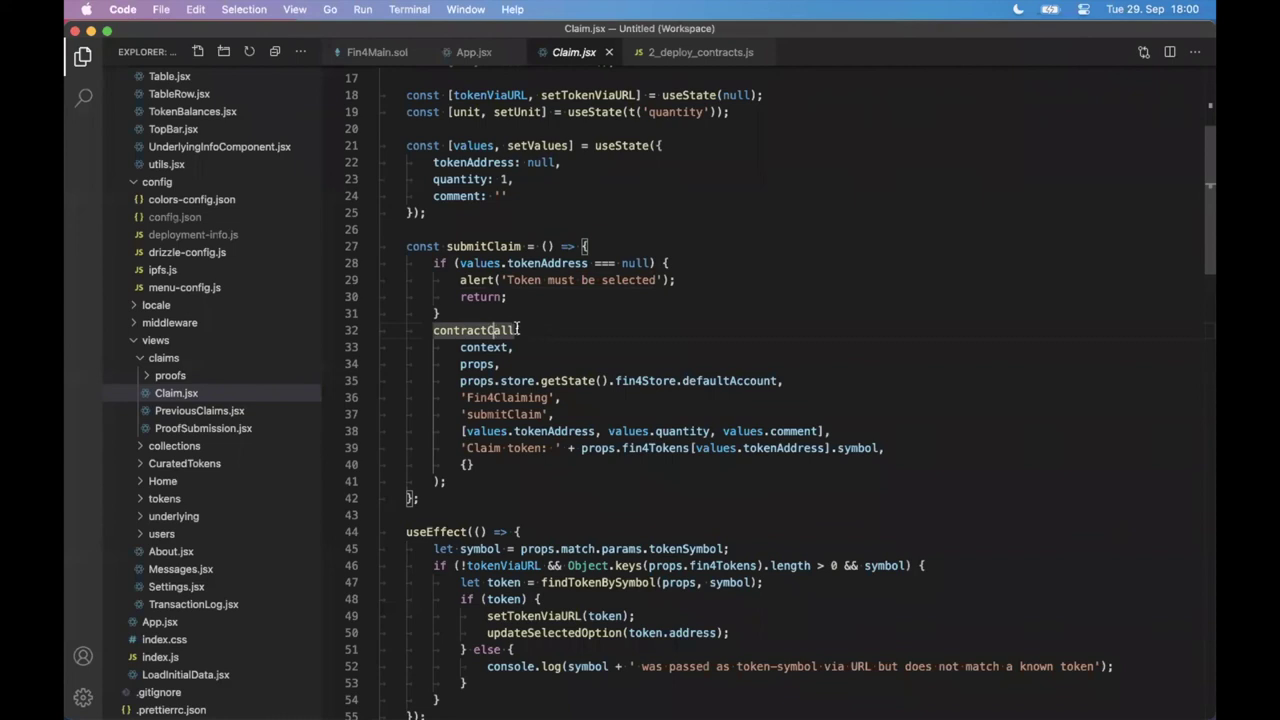
mouse_move(492, 330)
scroll(585, 350, down, 1)
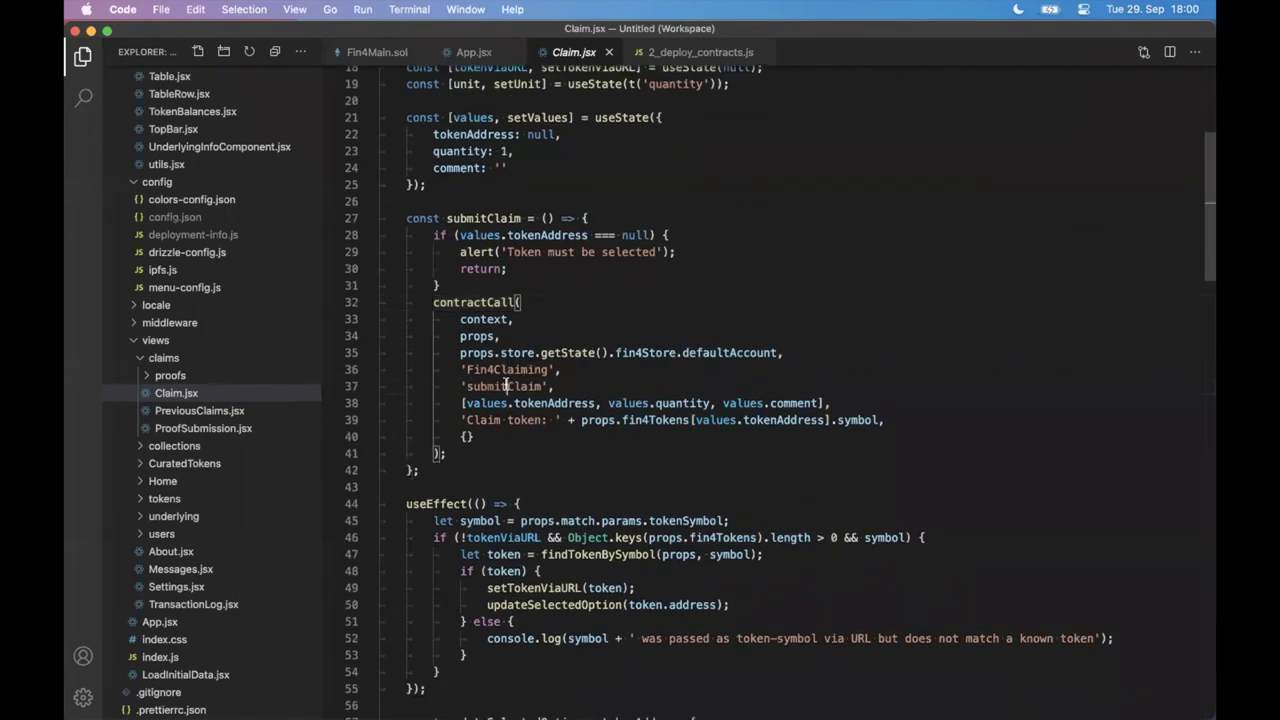
double_click(506, 386)
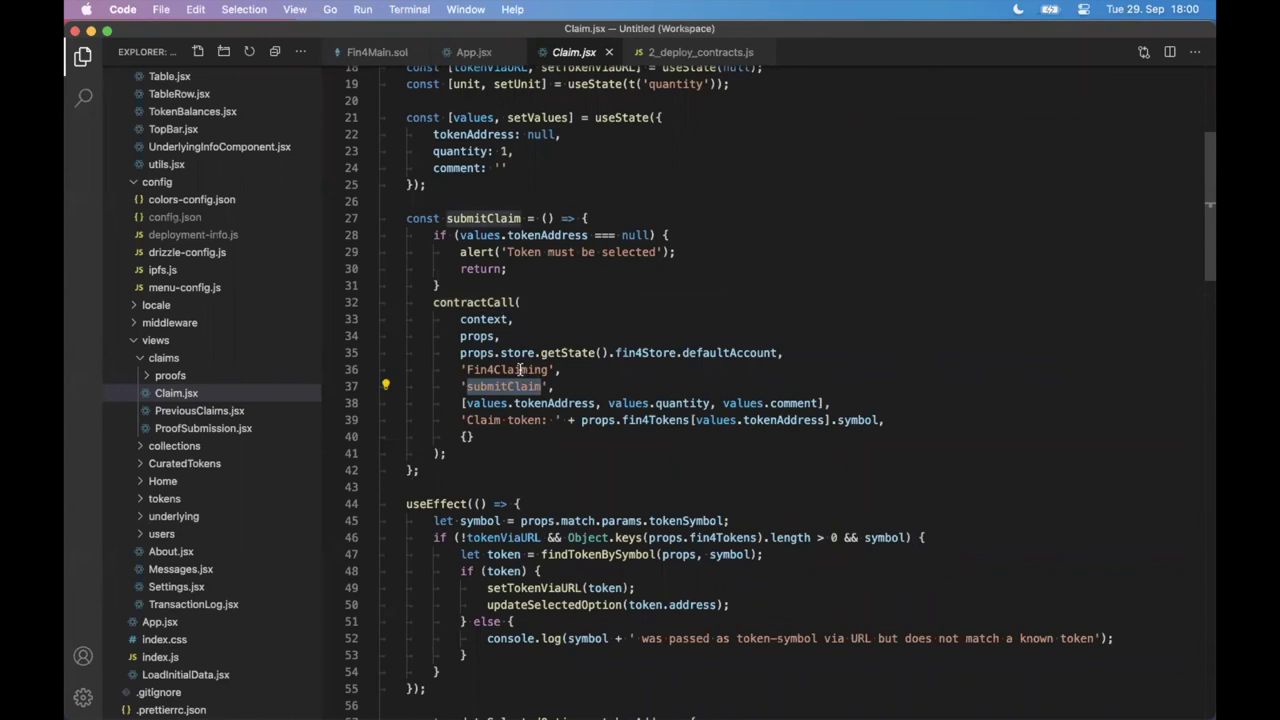
double_click(515, 369)
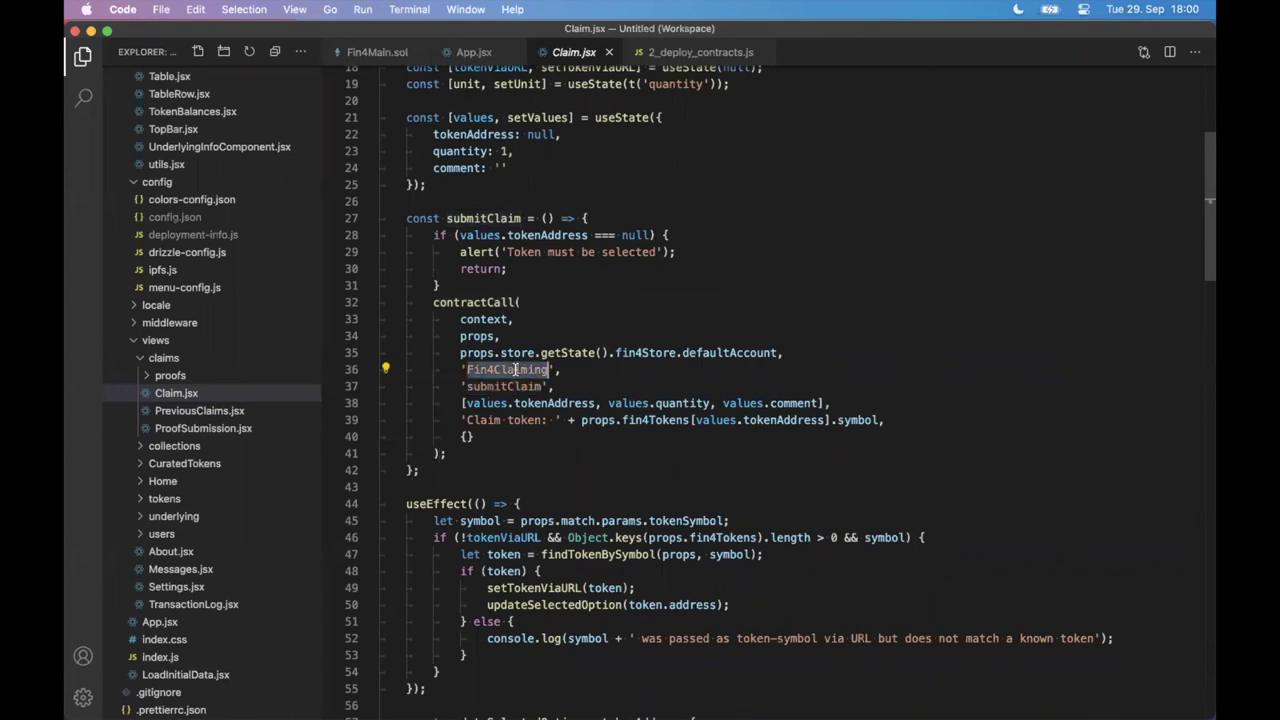
drag(832, 403, 465, 403)
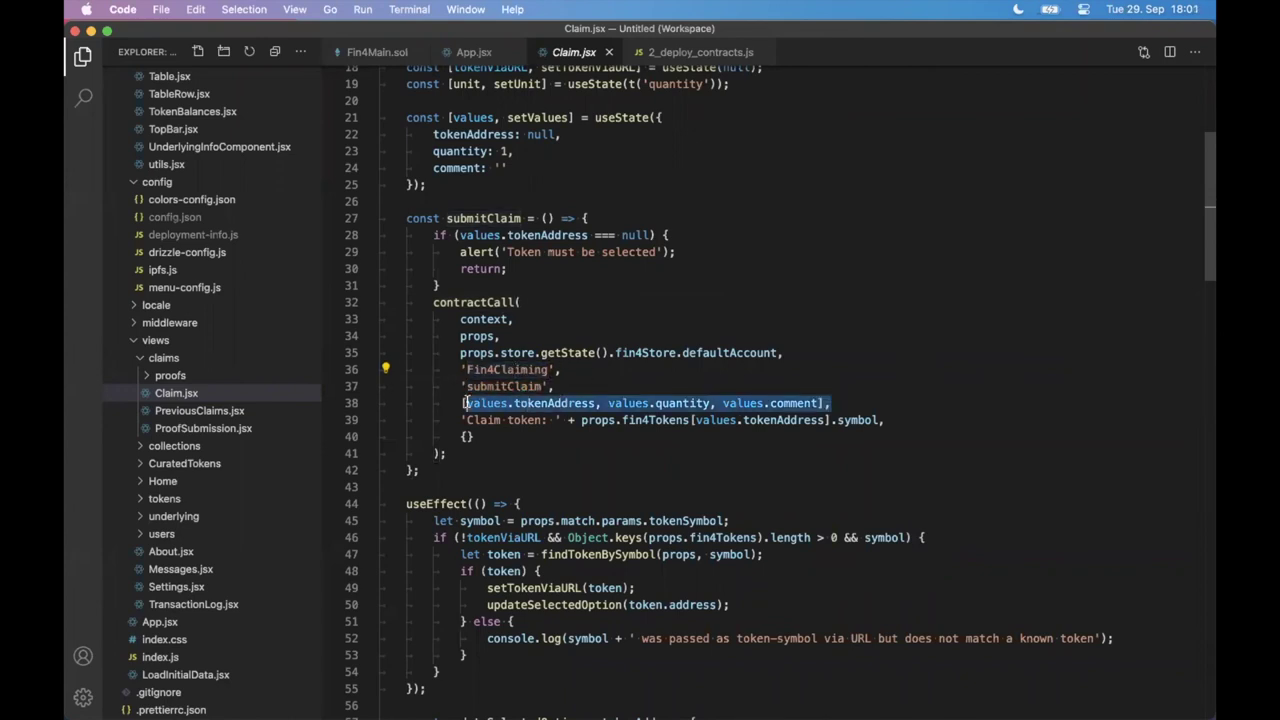
click(582, 420)
click(517, 370)
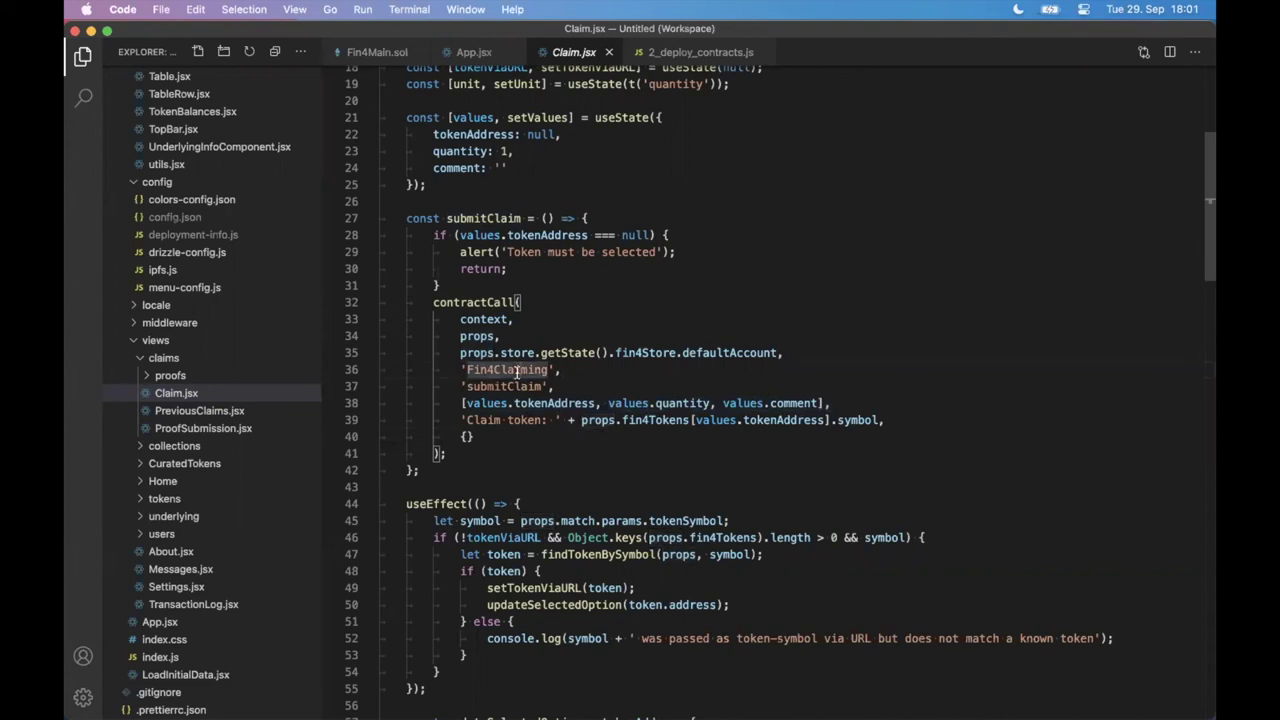
key(super+p)
text(fin4cla)
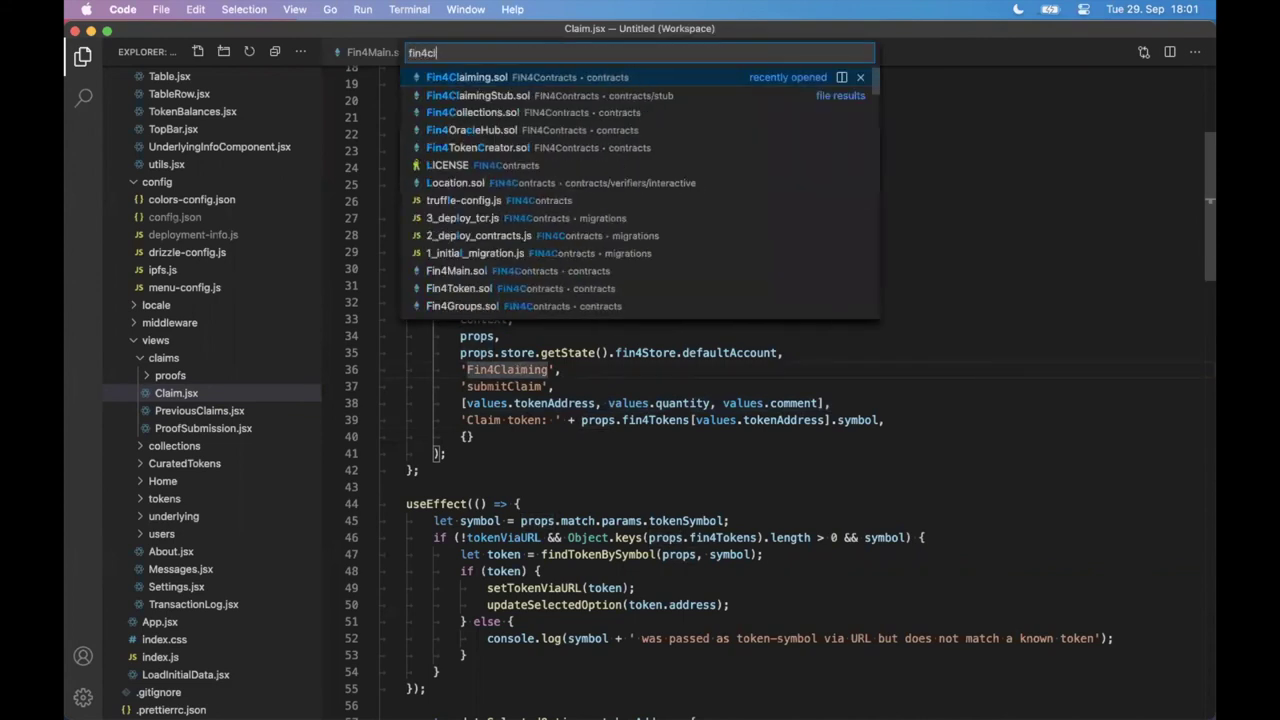
Open Fin4Claiming.sol and highlight its submitClaim function.
key(Return)
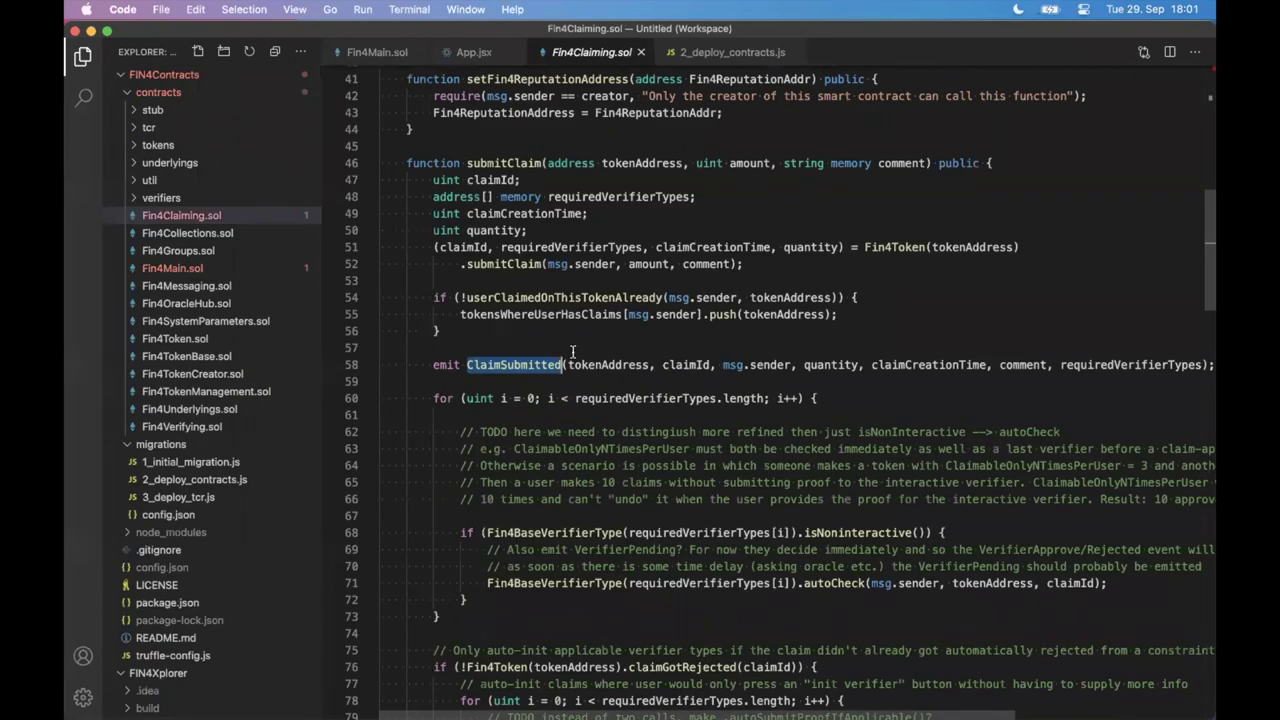
scroll(572, 350, up, 10)
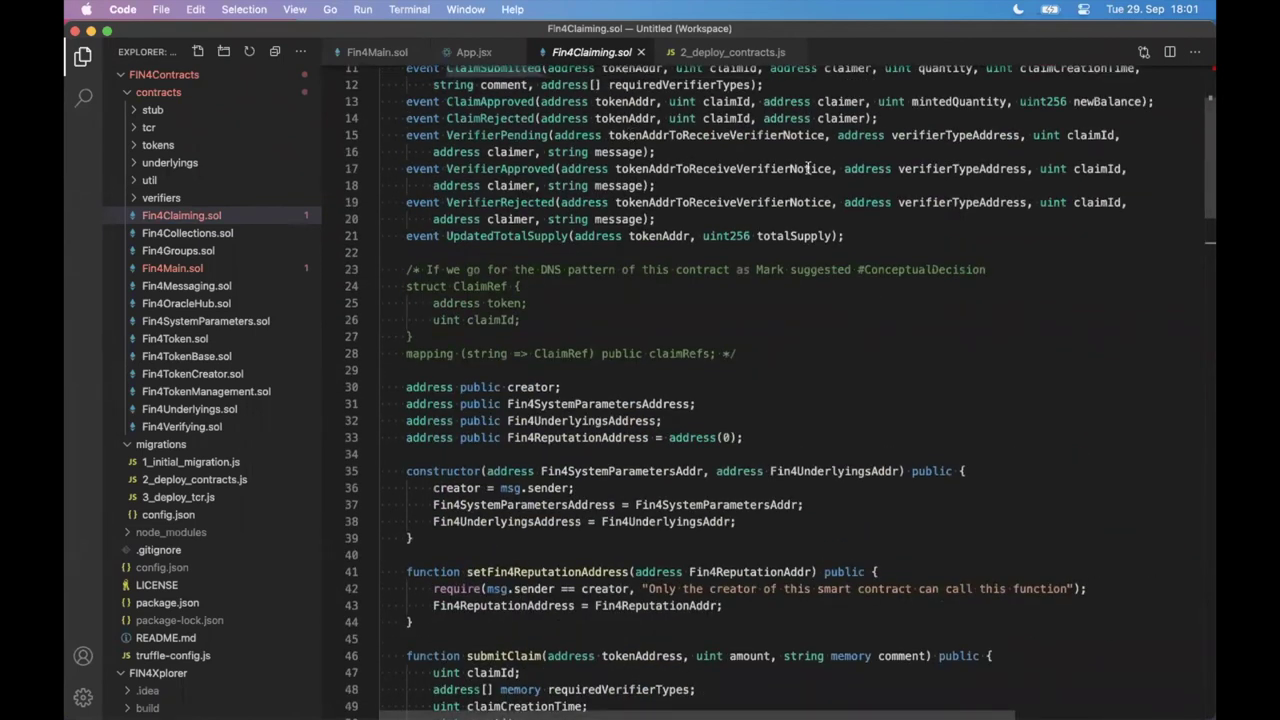
scroll(806, 168, down, 5)
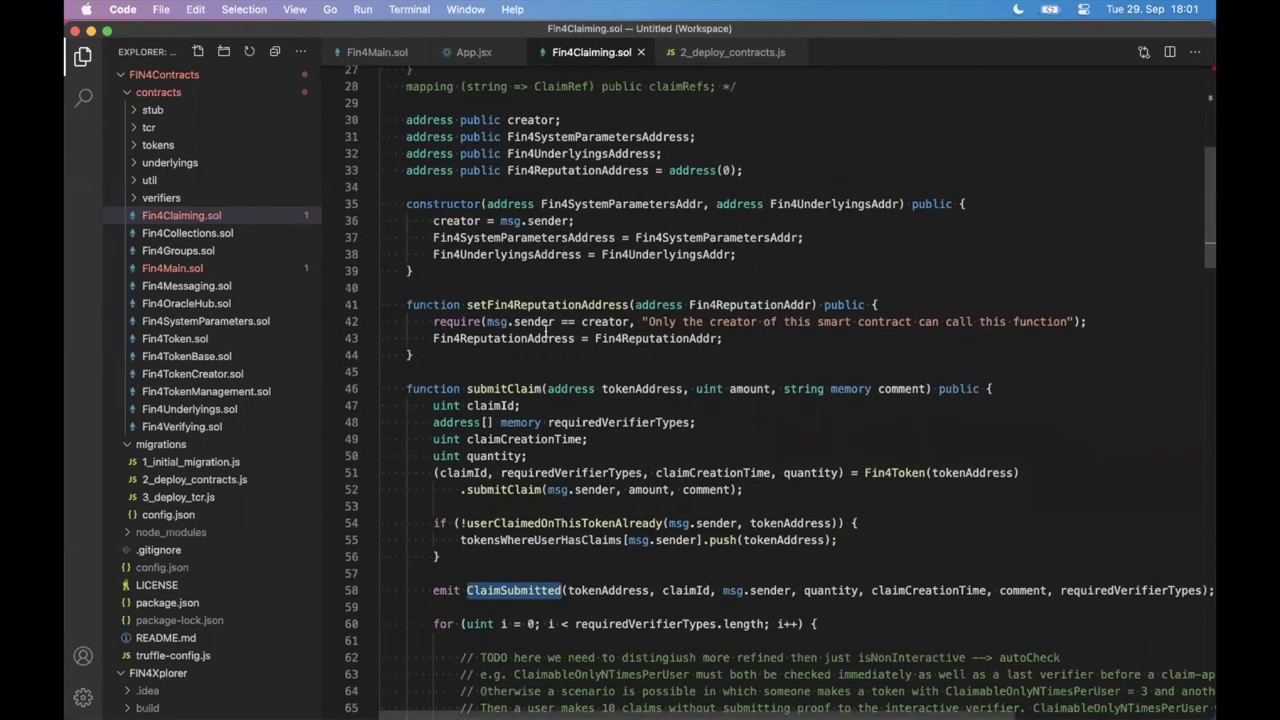
scroll(498, 322, down, 1)
scroll(498, 322, down, 3)
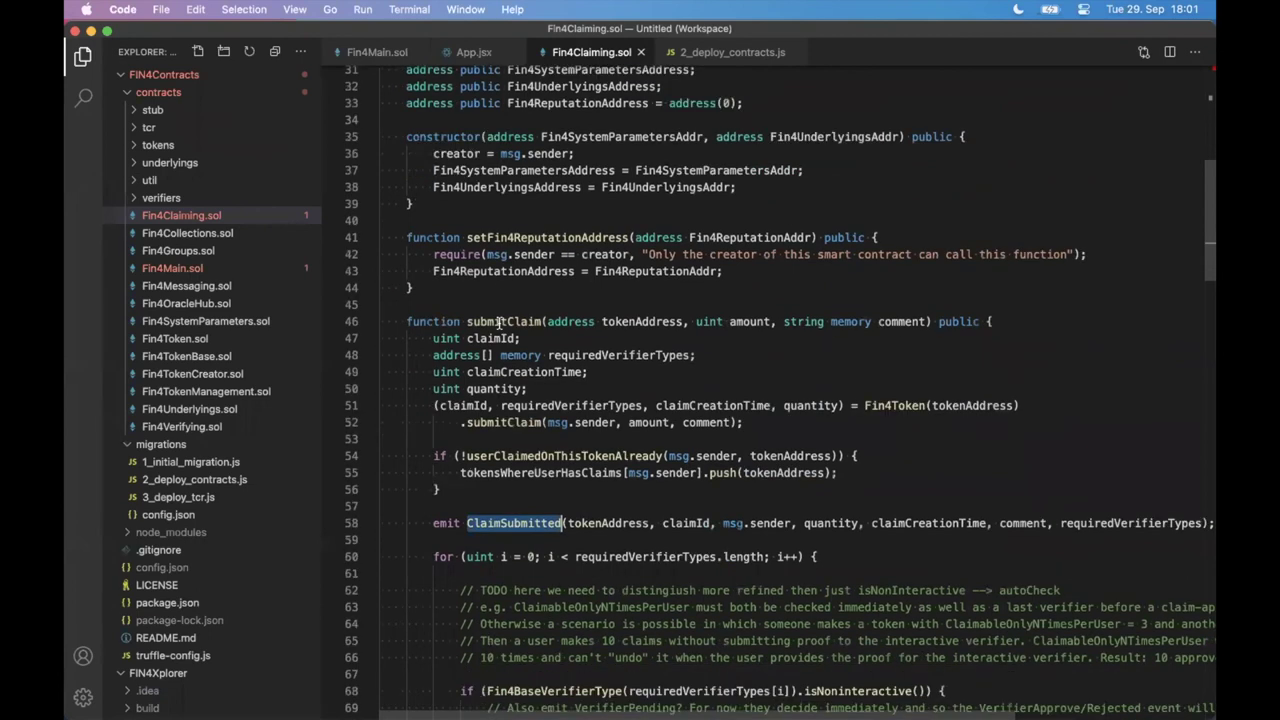
click(498, 322)
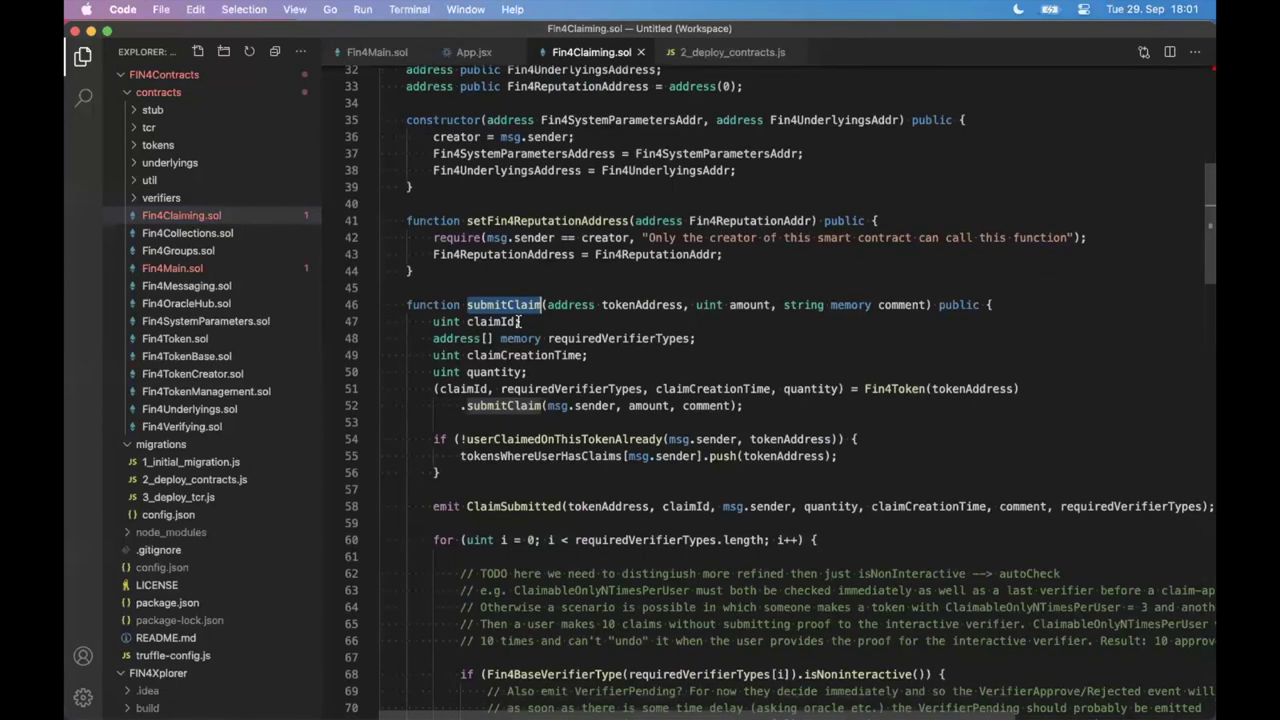
scroll(518, 320, down, 2)
scroll(518, 320, down, 4)
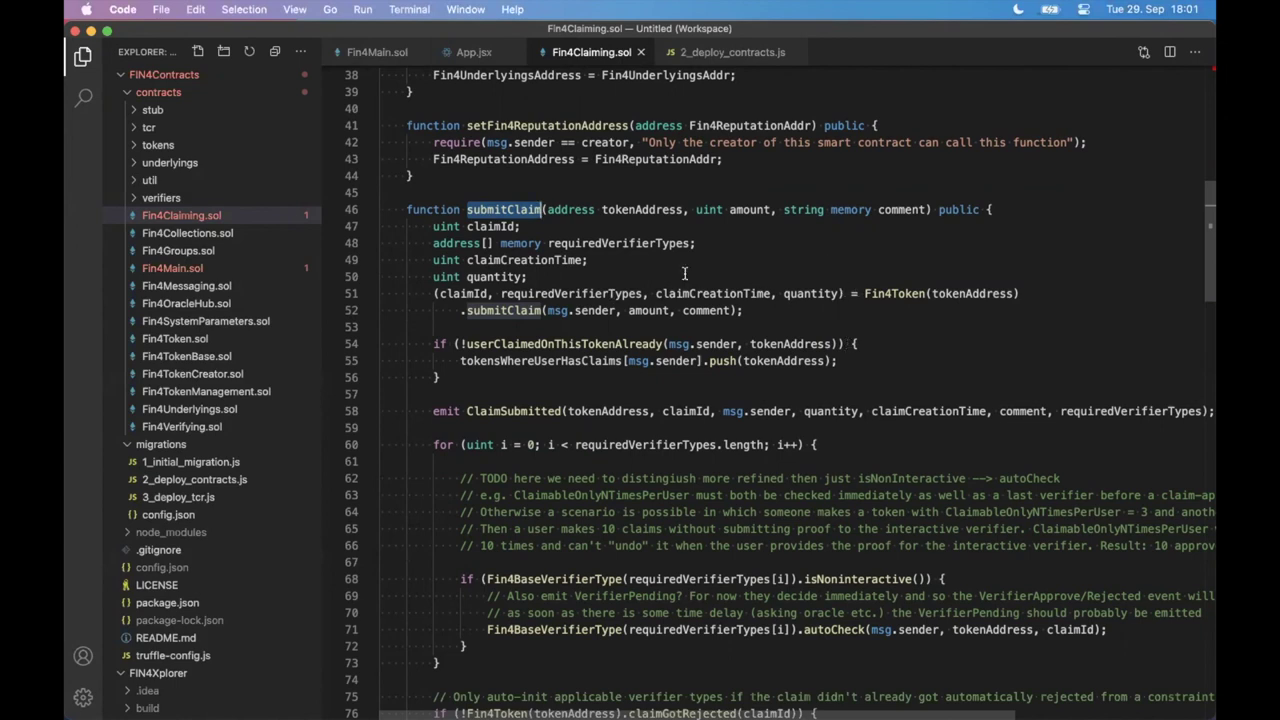
Select the four local variables, highlight the Fin4Token submitClaim call, and open Fin4Token.sol.
drag(571, 276, 446, 226)
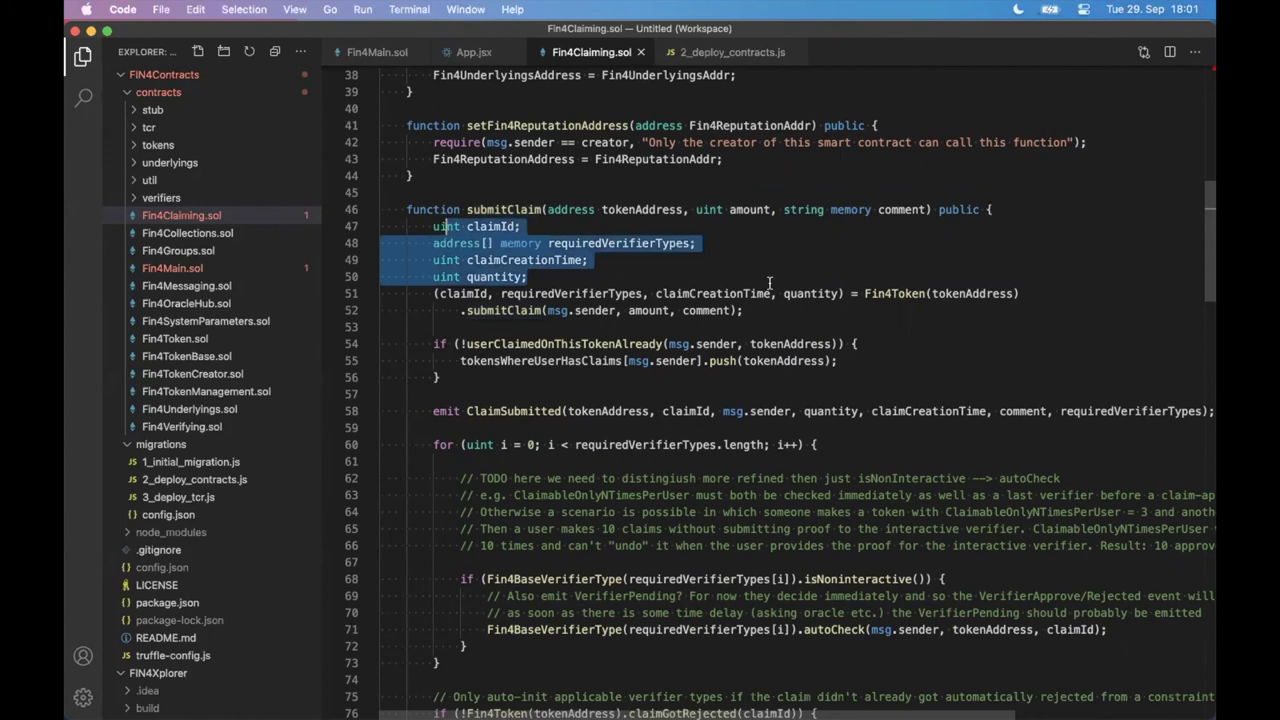
click(905, 293)
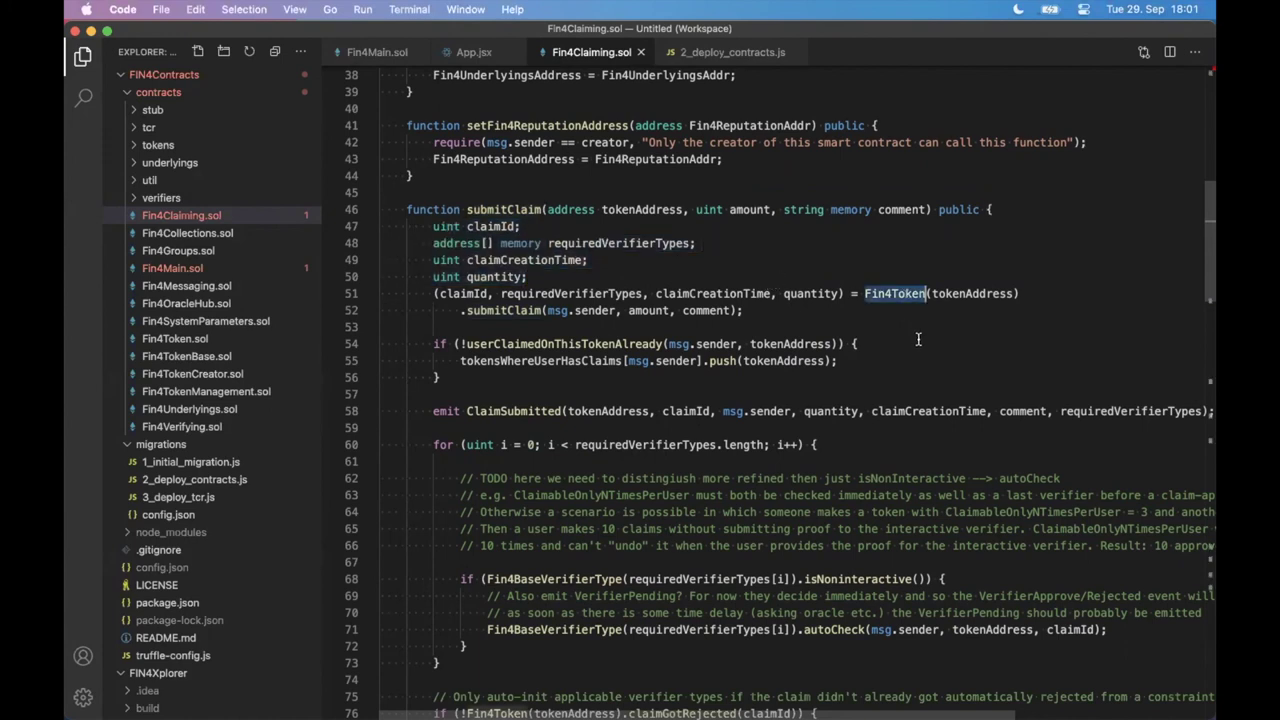
click(515, 311)
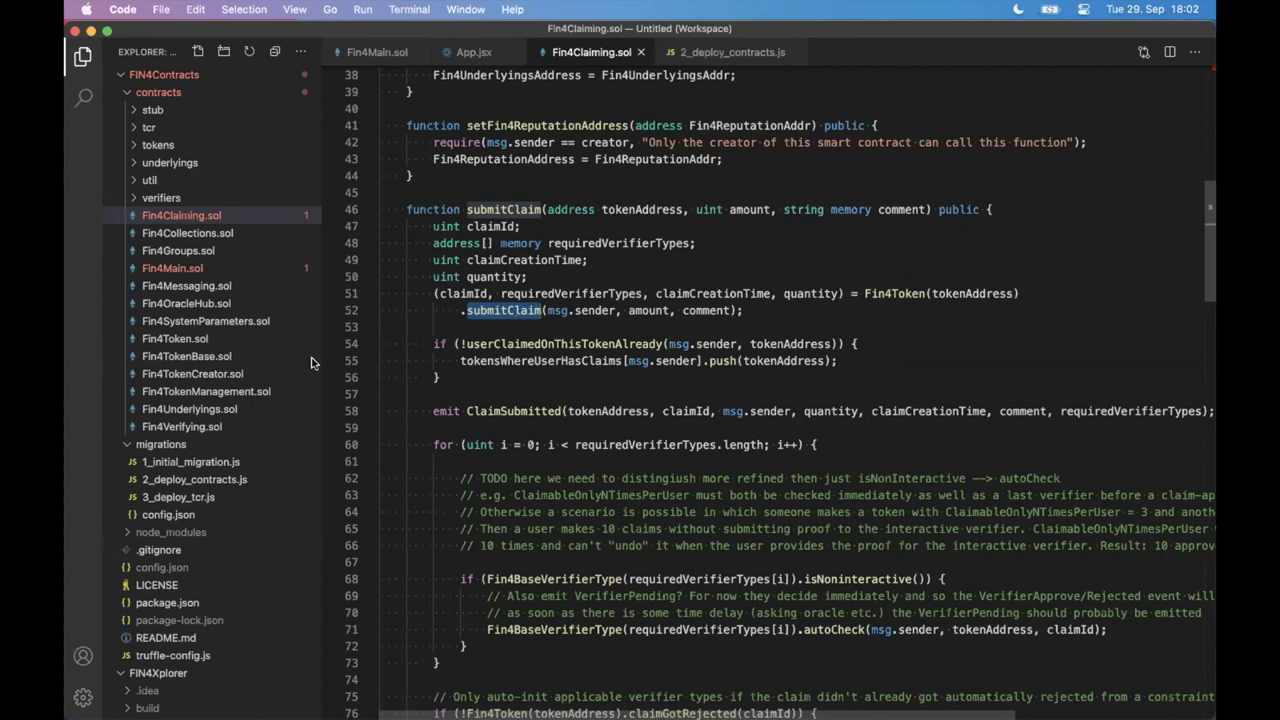
click(212, 342)
From the top of Fin4Token.sol, go to the definition of its parent contract Fin4TokenBase.
scroll(596, 417, up, 8)
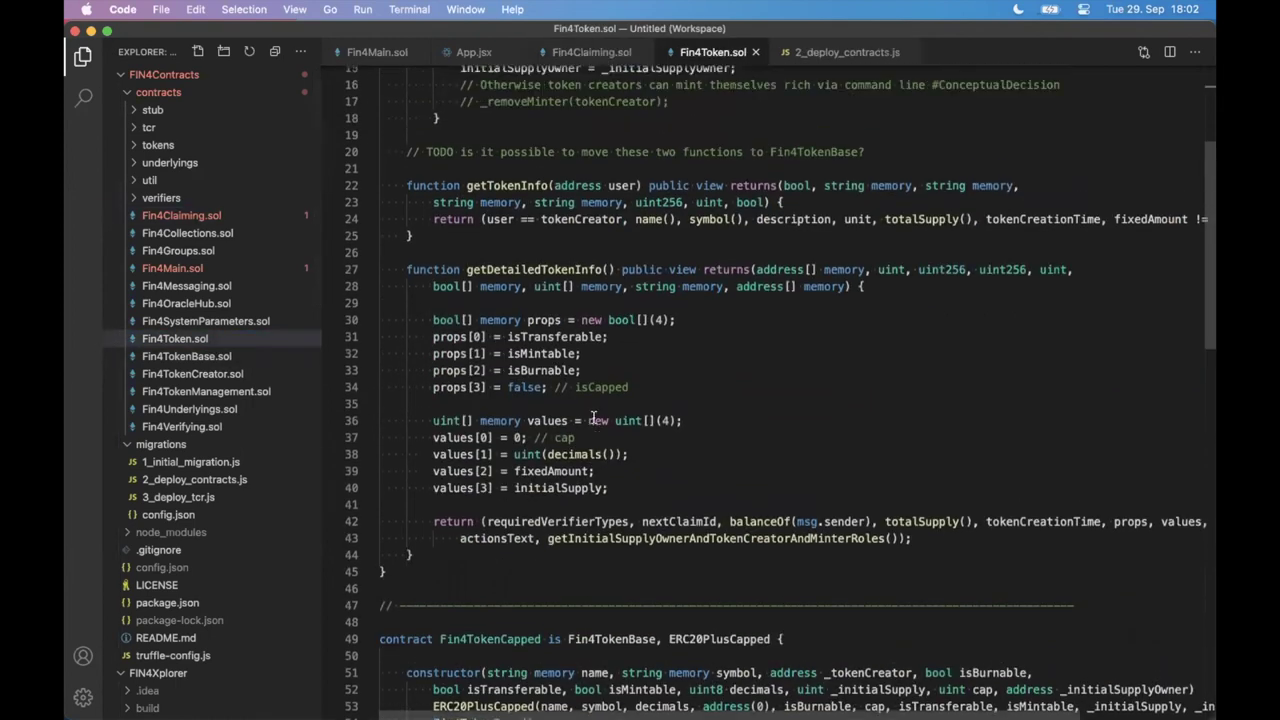
scroll(596, 423, up, 1)
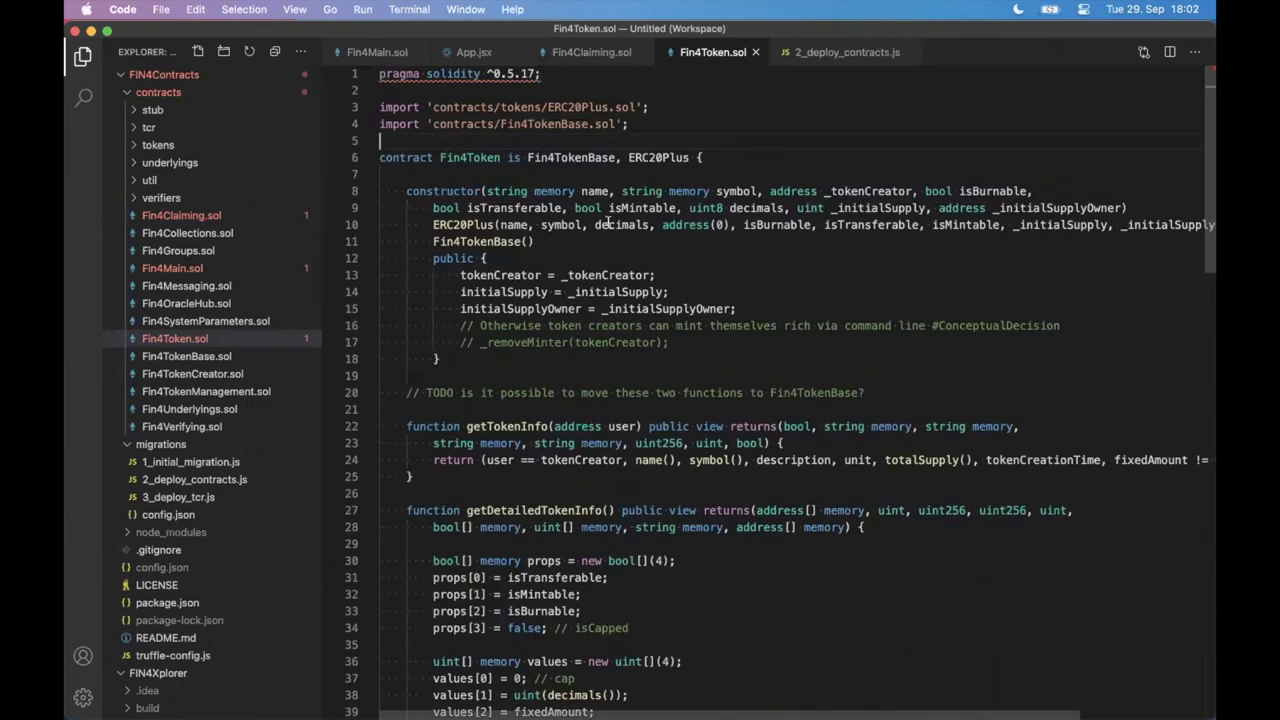
click(580, 157)
key(Right)
key(Right)
key(Right)
key(Right)
key(Right)
key(Right)
key(Right)
key(Right)
key(Right)
key(Right)
key(Right)
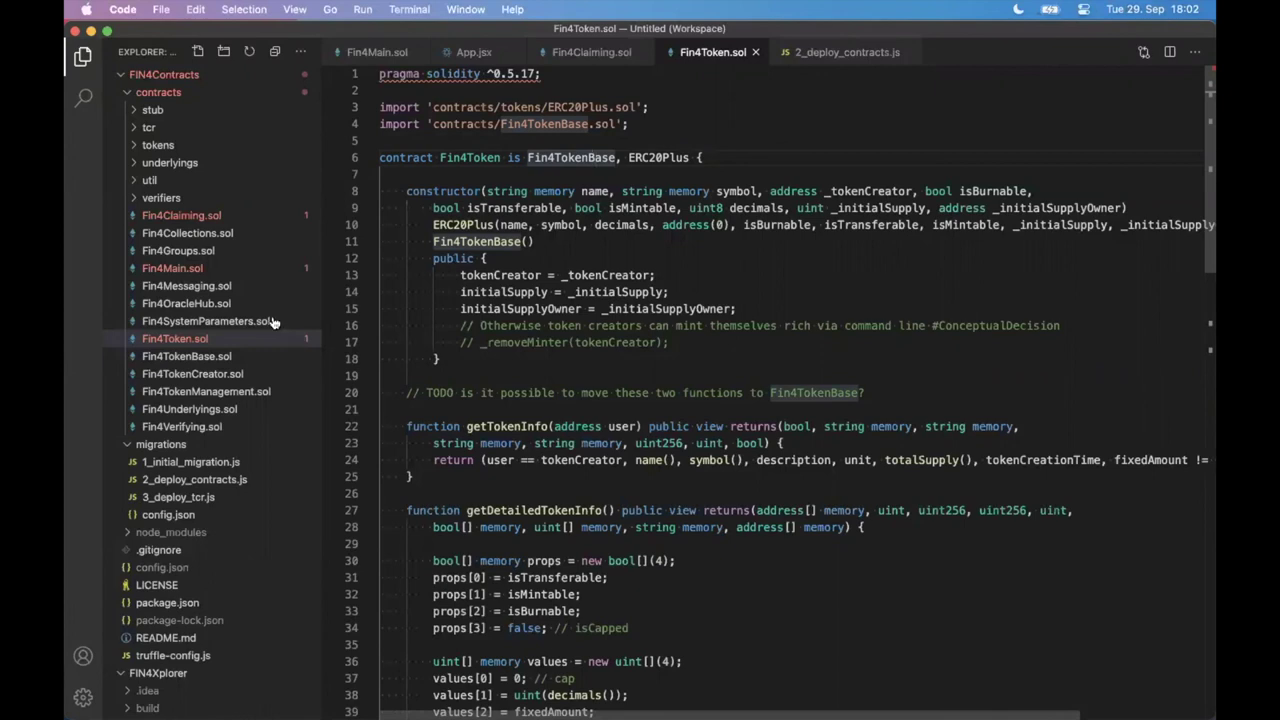
key(F12)
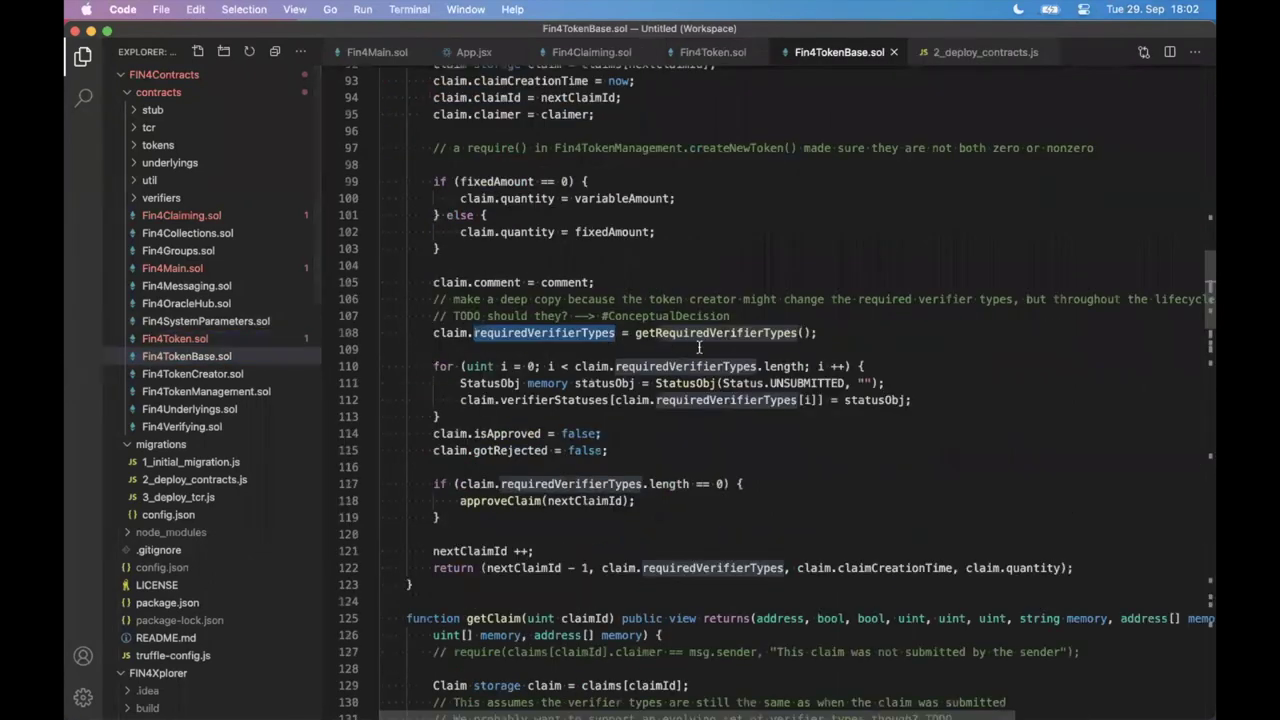
scroll(699, 347, up, 5)
scroll(699, 347, up, 1)
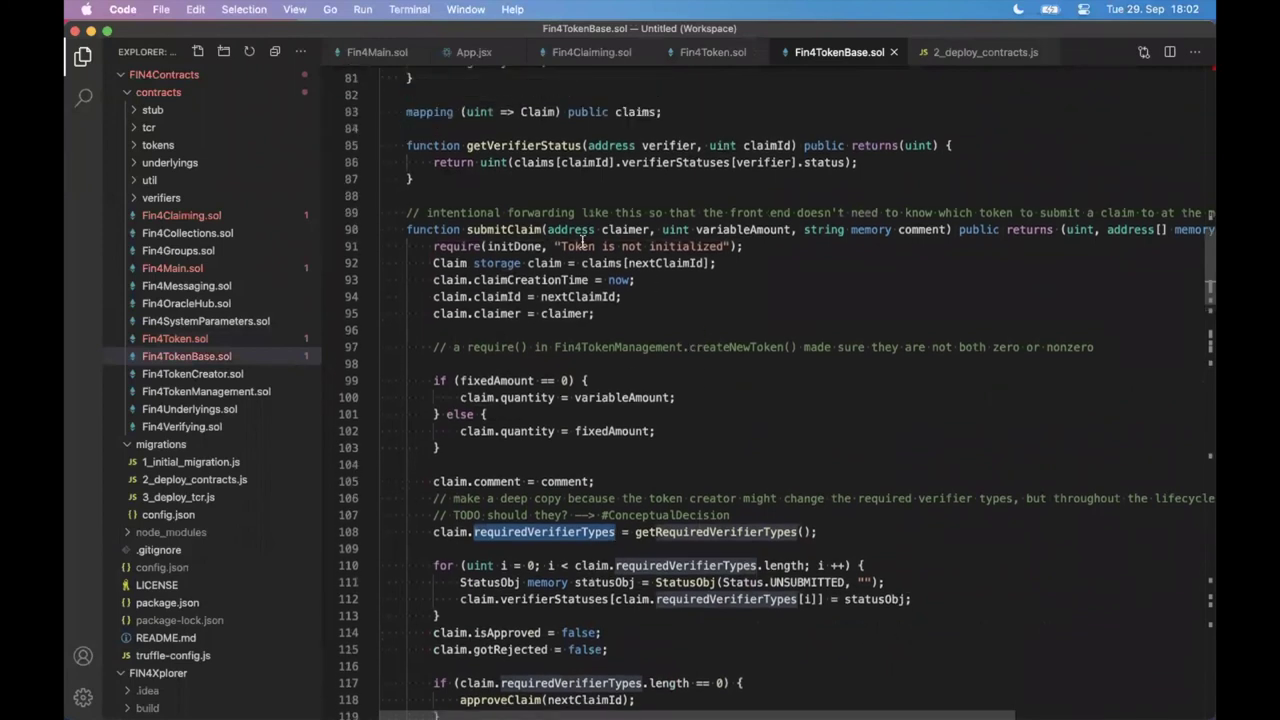
click(513, 230)
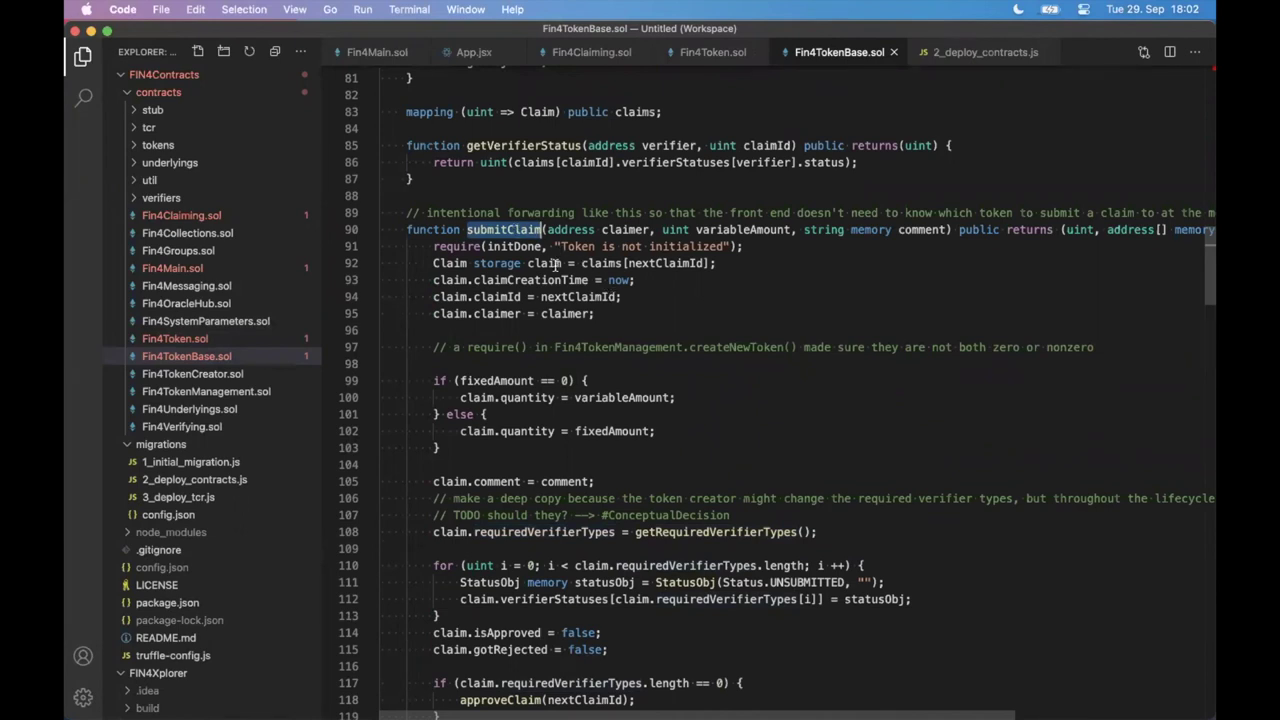
click(545, 263)
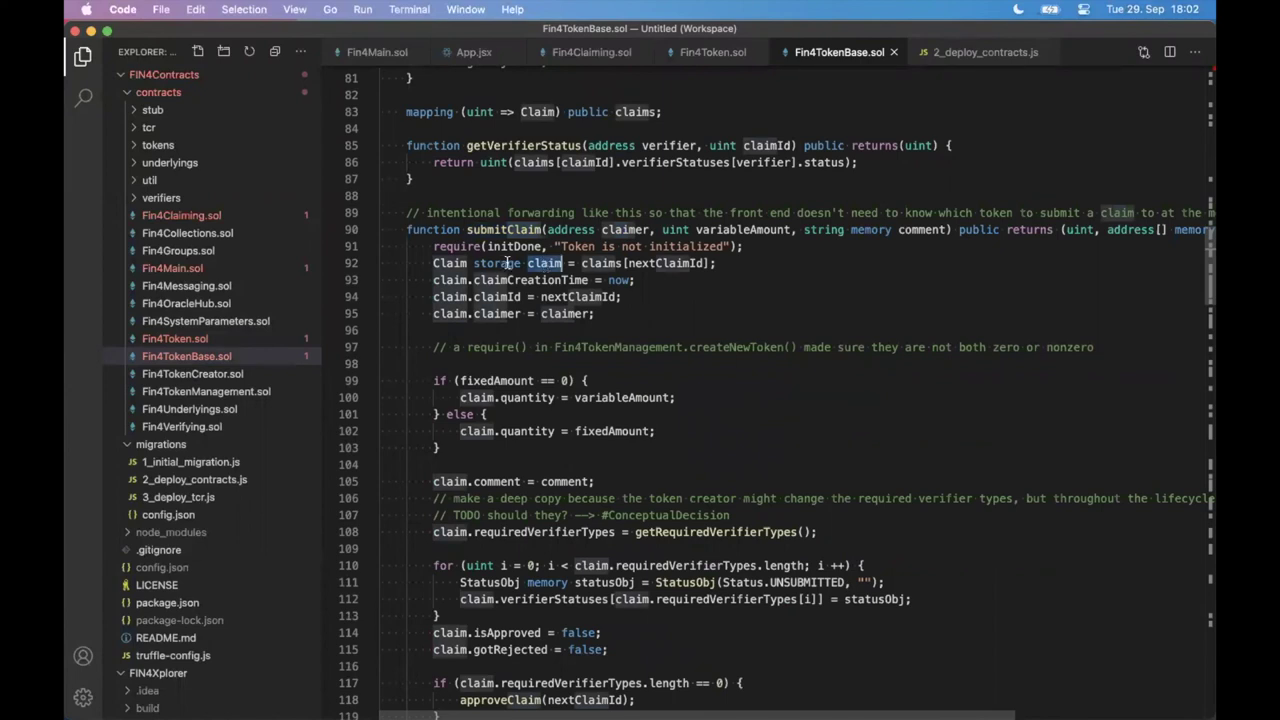
double_click(508, 263)
scroll(584, 343, up, 1)
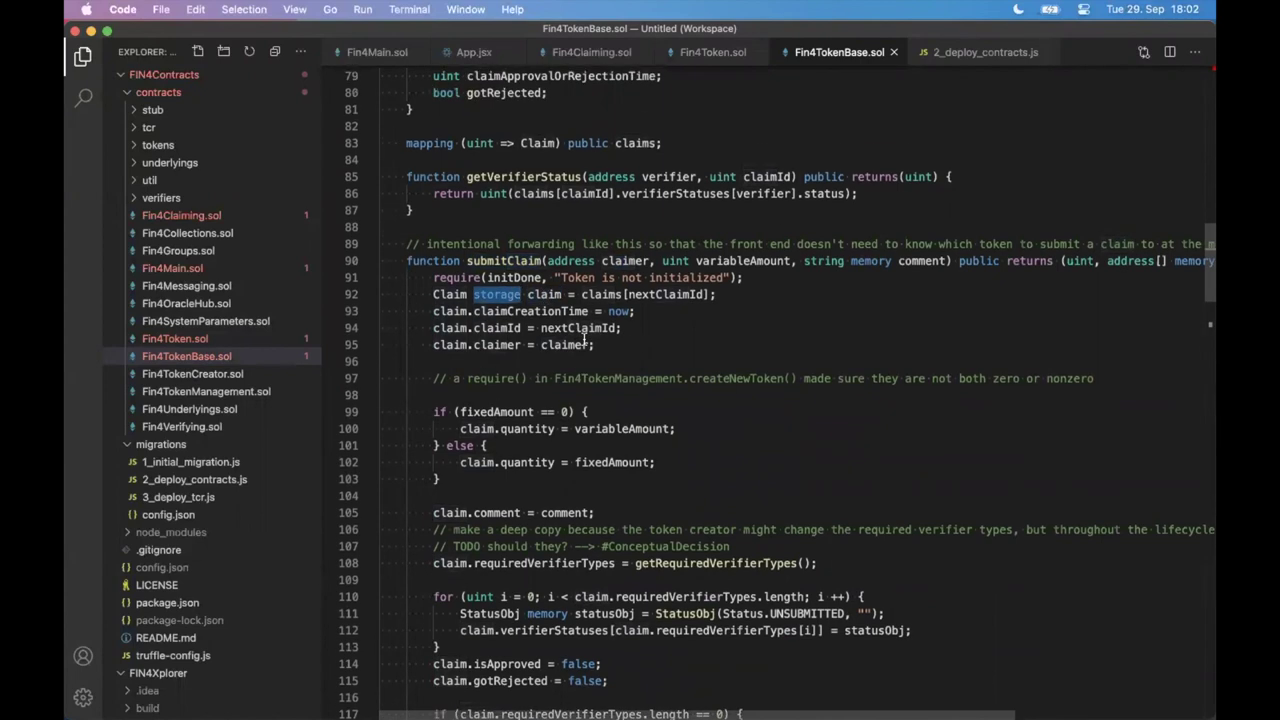
scroll(584, 343, down, 1)
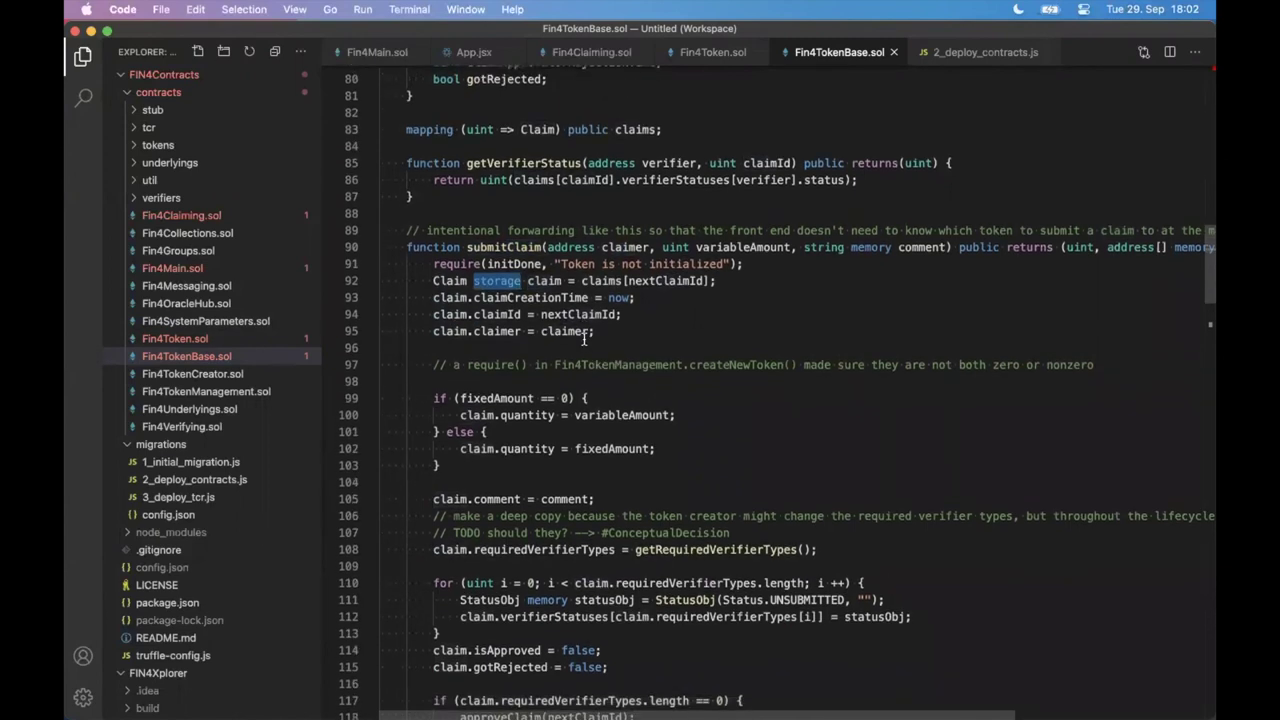
double_click(600, 281)
scroll(595, 190, up, 2)
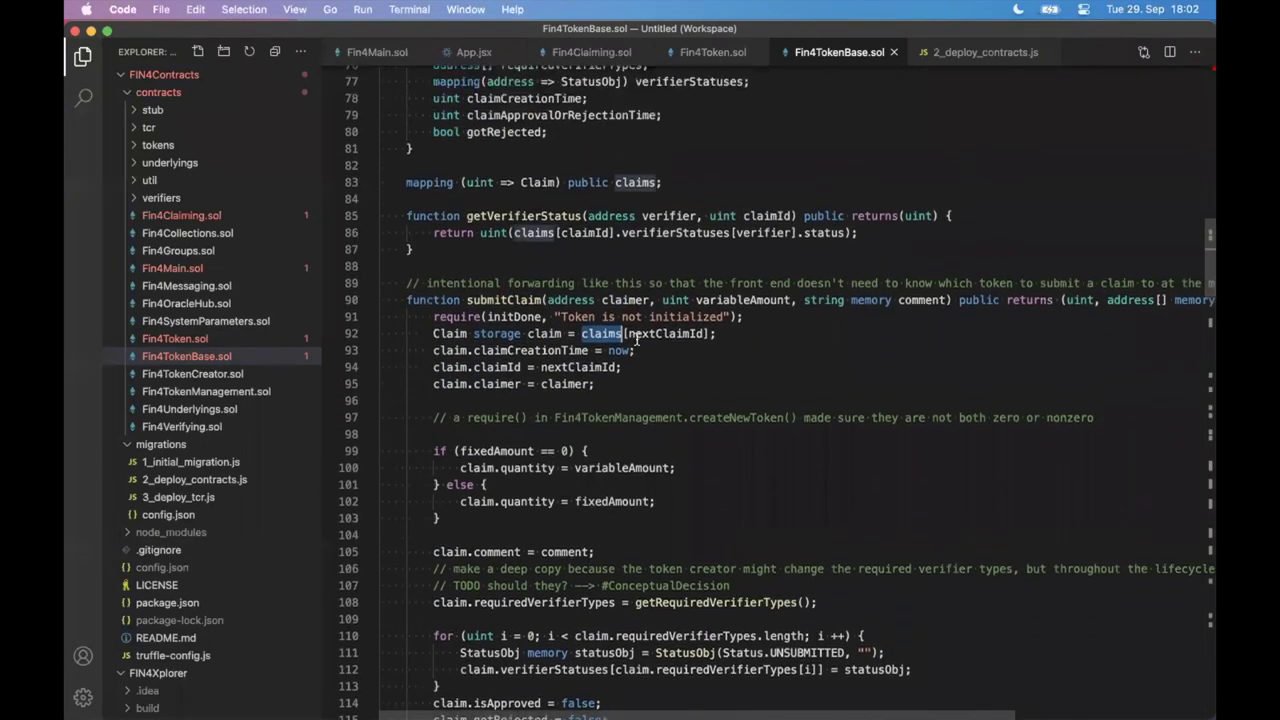
scroll(449, 200, up, 2)
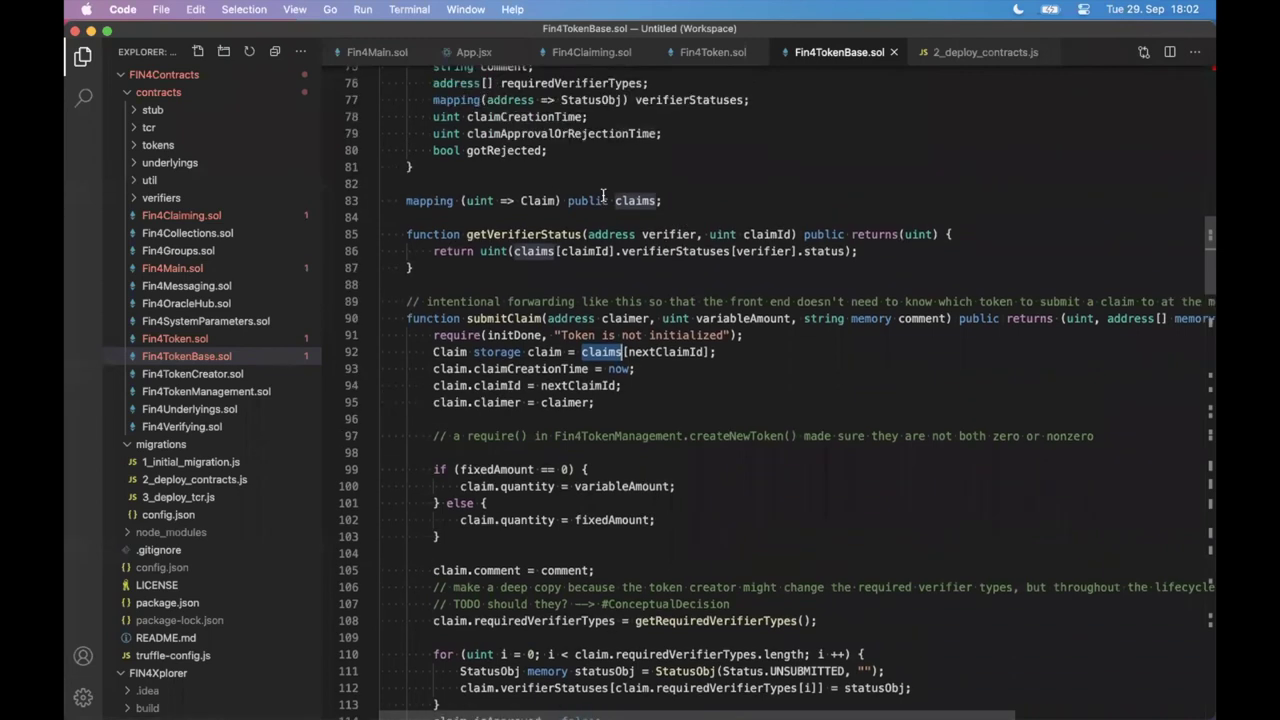
double_click(432, 214)
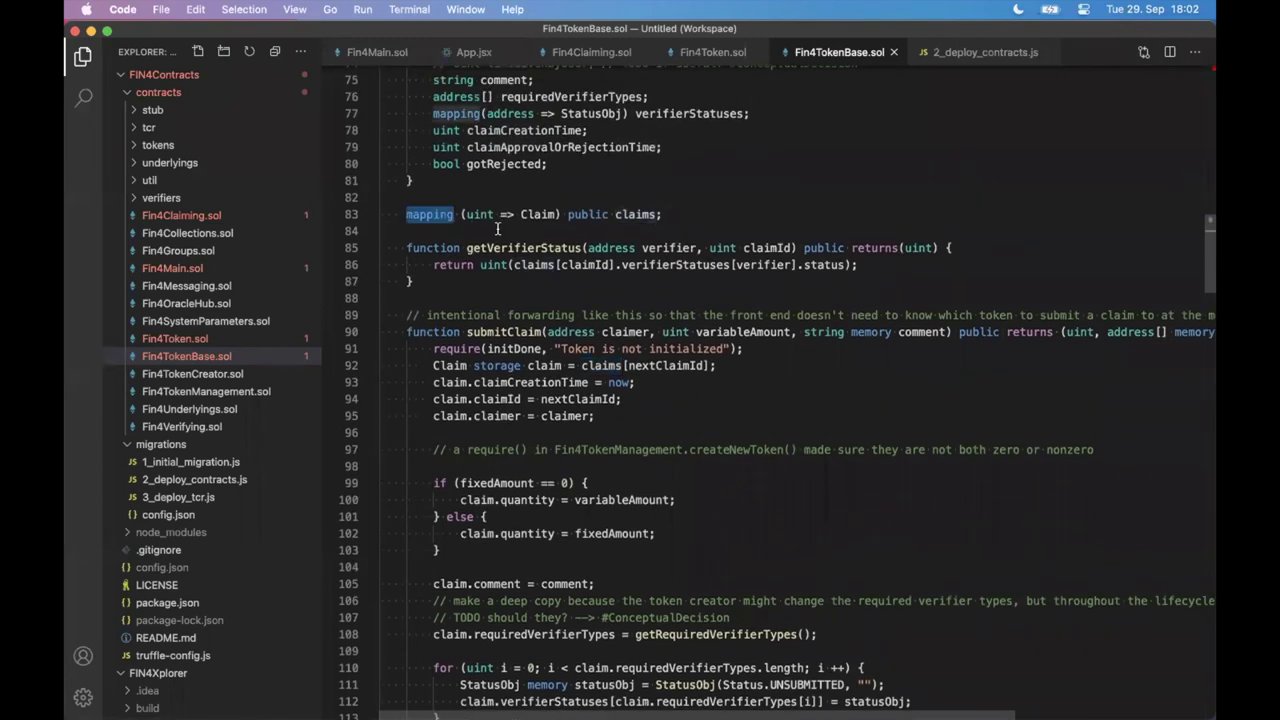
scroll(497, 229, up, 2)
double_click(481, 246)
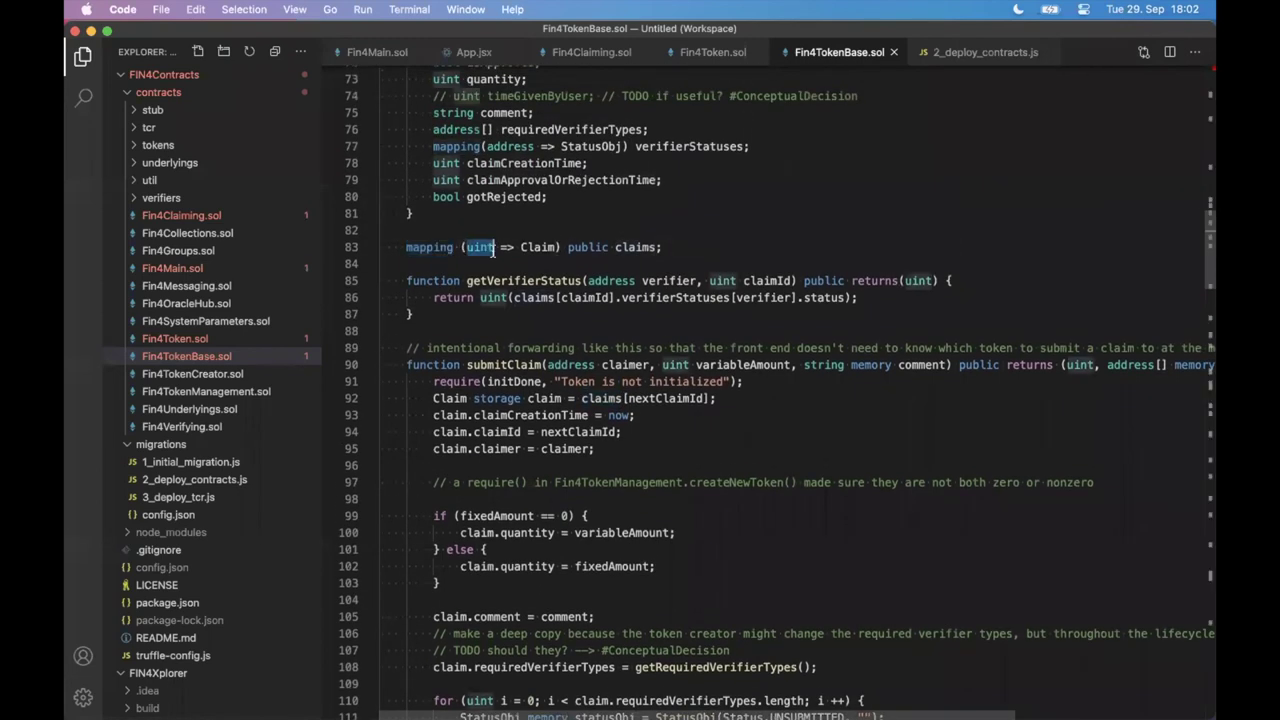
double_click(540, 247)
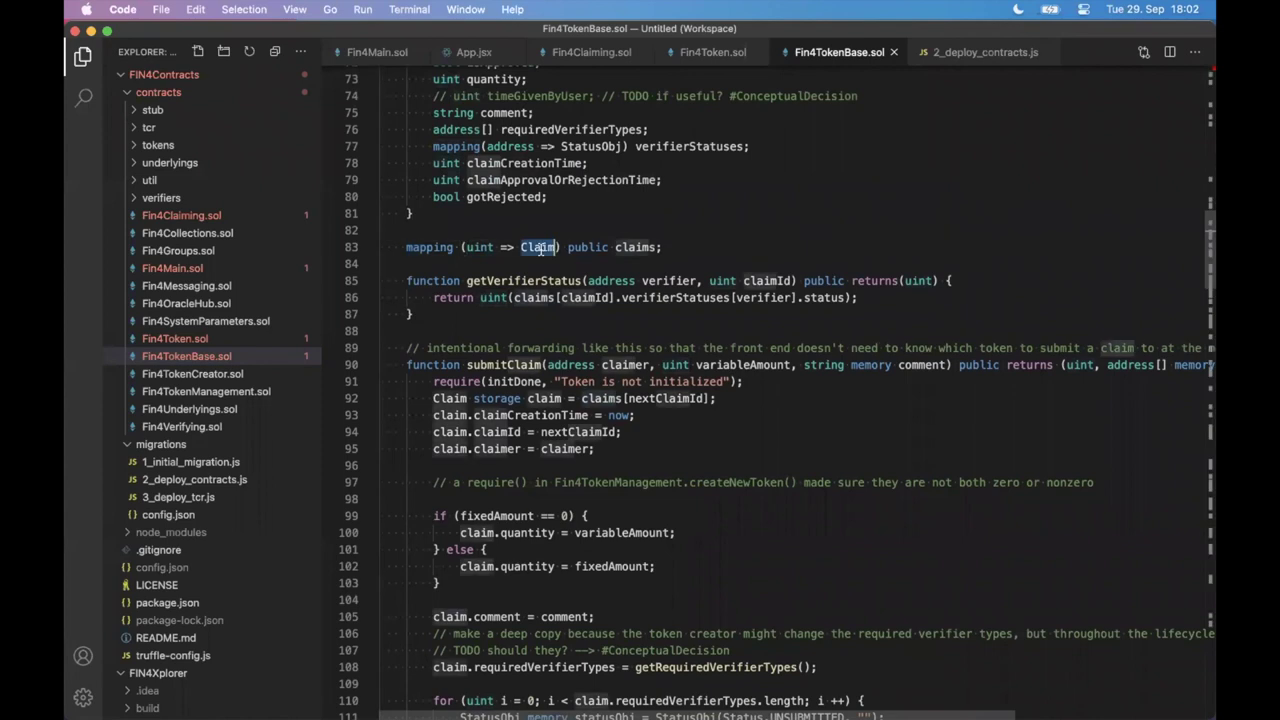
click(628, 247)
scroll(617, 361, down, 2)
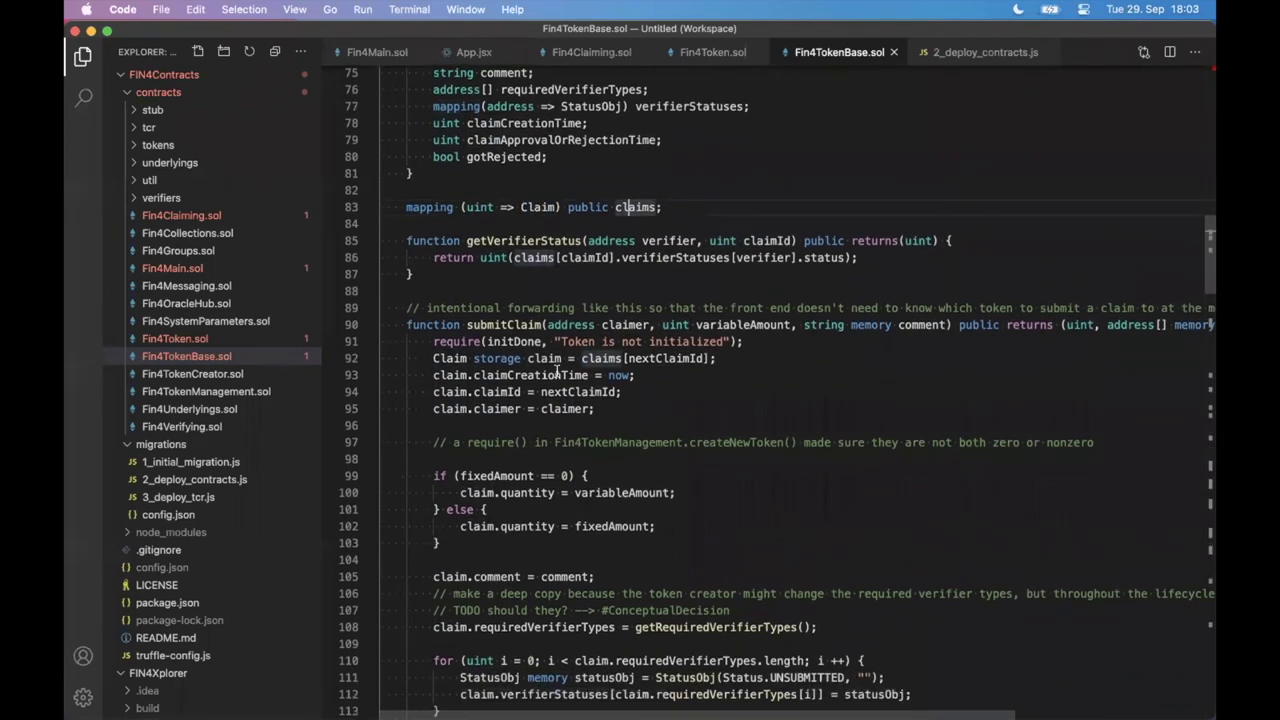
double_click(552, 360)
scroll(594, 383, down, 4)
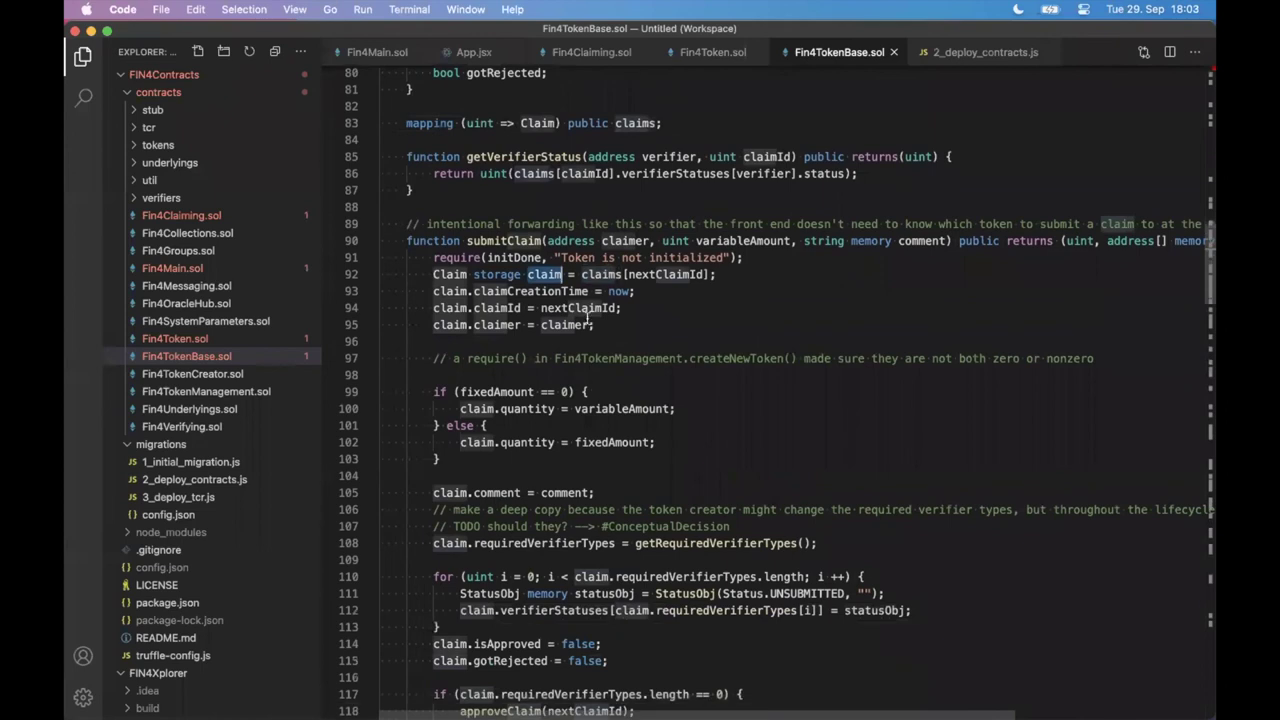
double_click(560, 291)
double_click(617, 291)
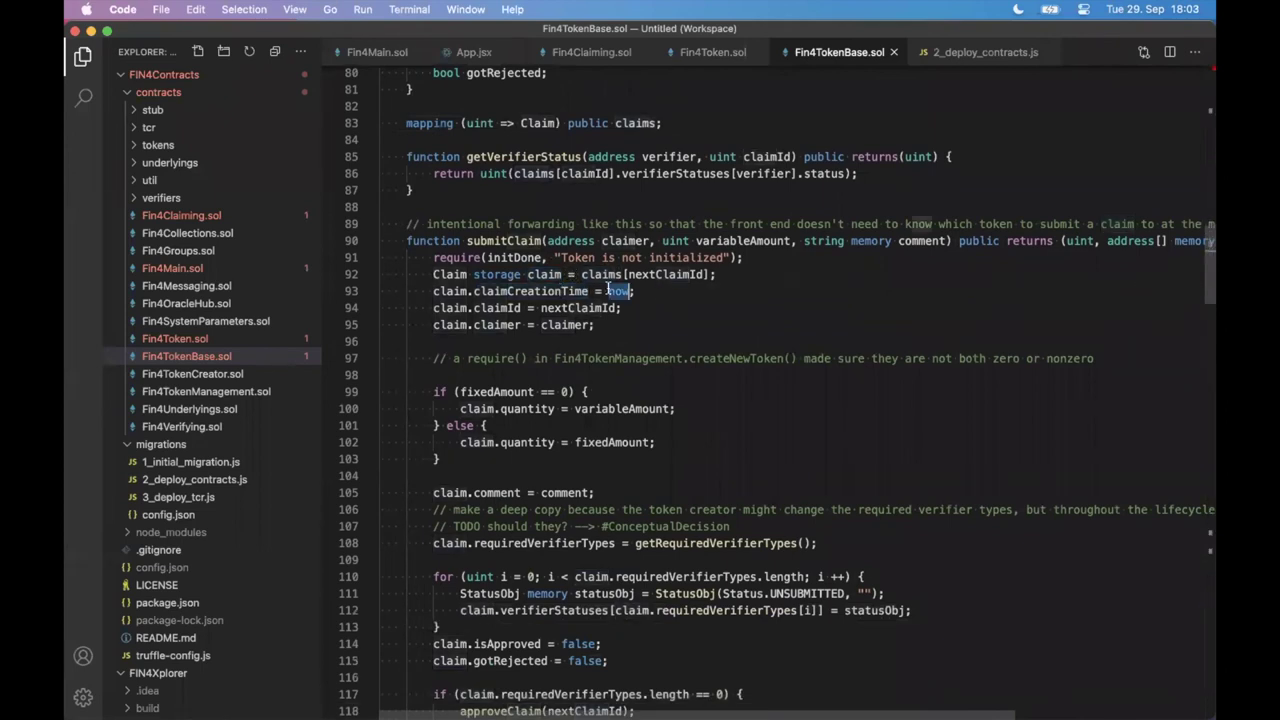
scroll(578, 272, down, 2)
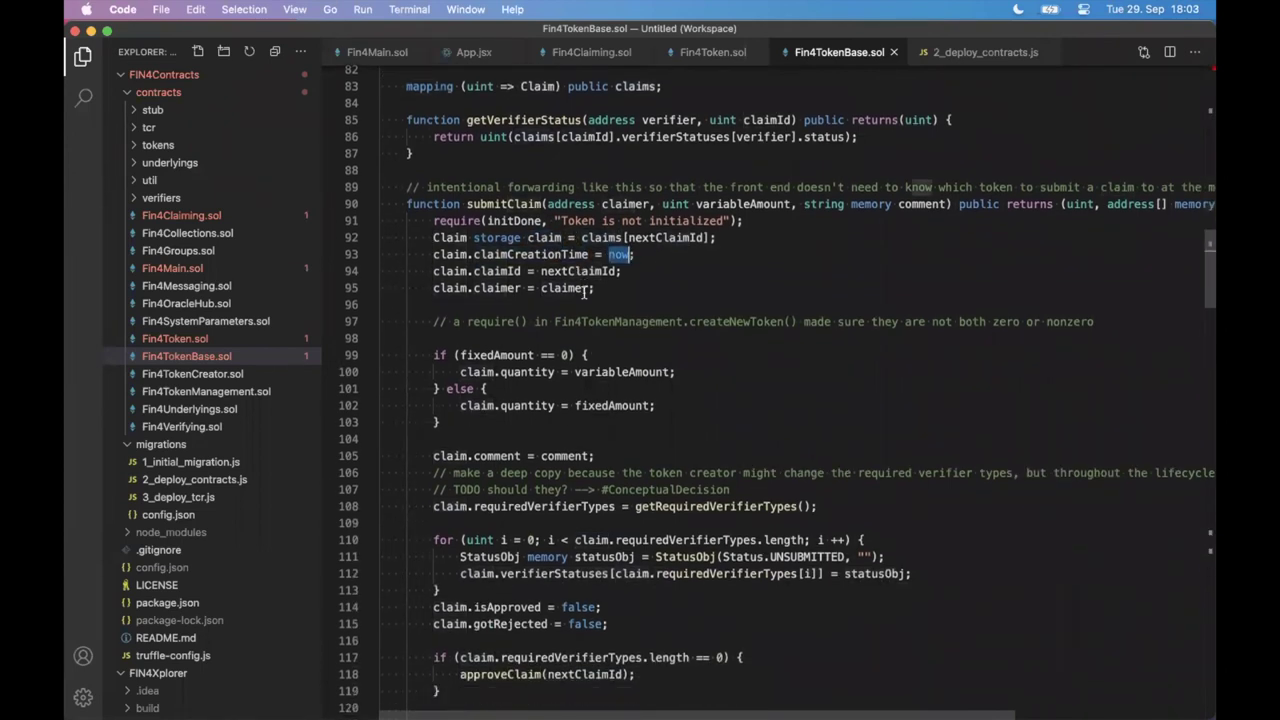
scroll(580, 275, down, 5)
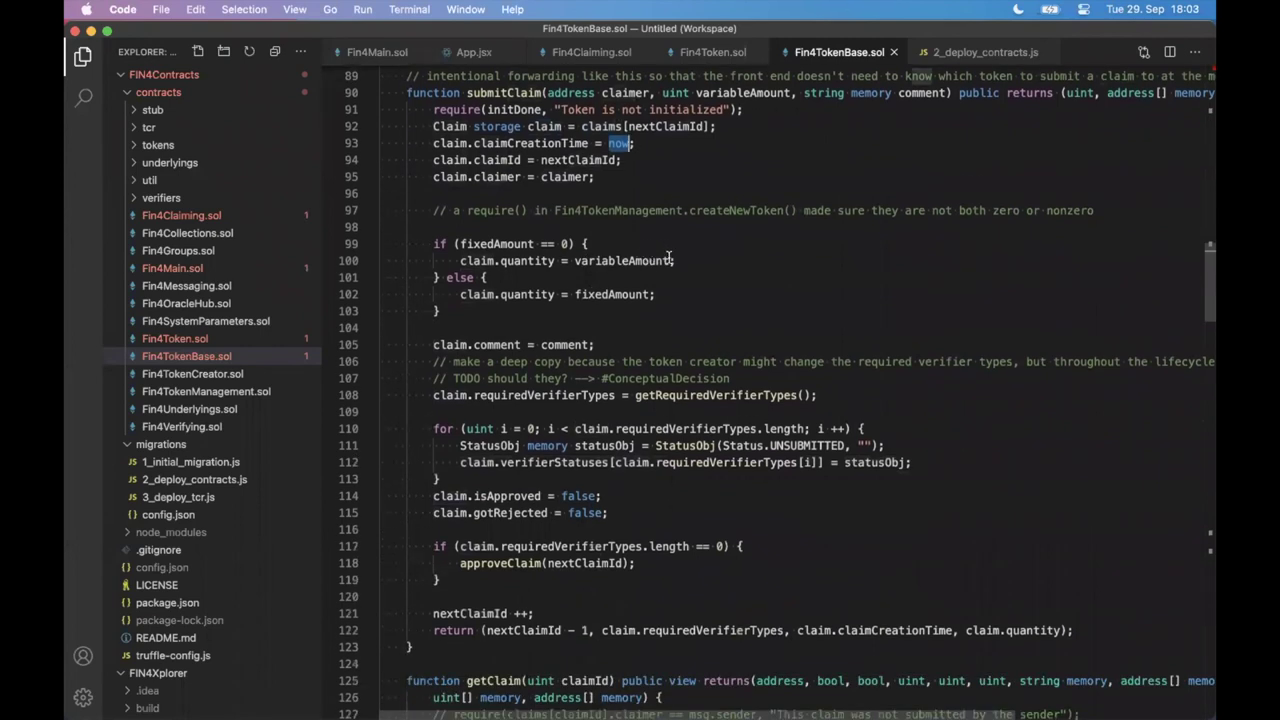
Highlight variableAmount, fixedAmount and the getRequiredVerifierTypes call in Fin4TokenBase's submitClaim.
drag(675, 260, 573, 260)
double_click(604, 294)
scroll(638, 345, down, 1)
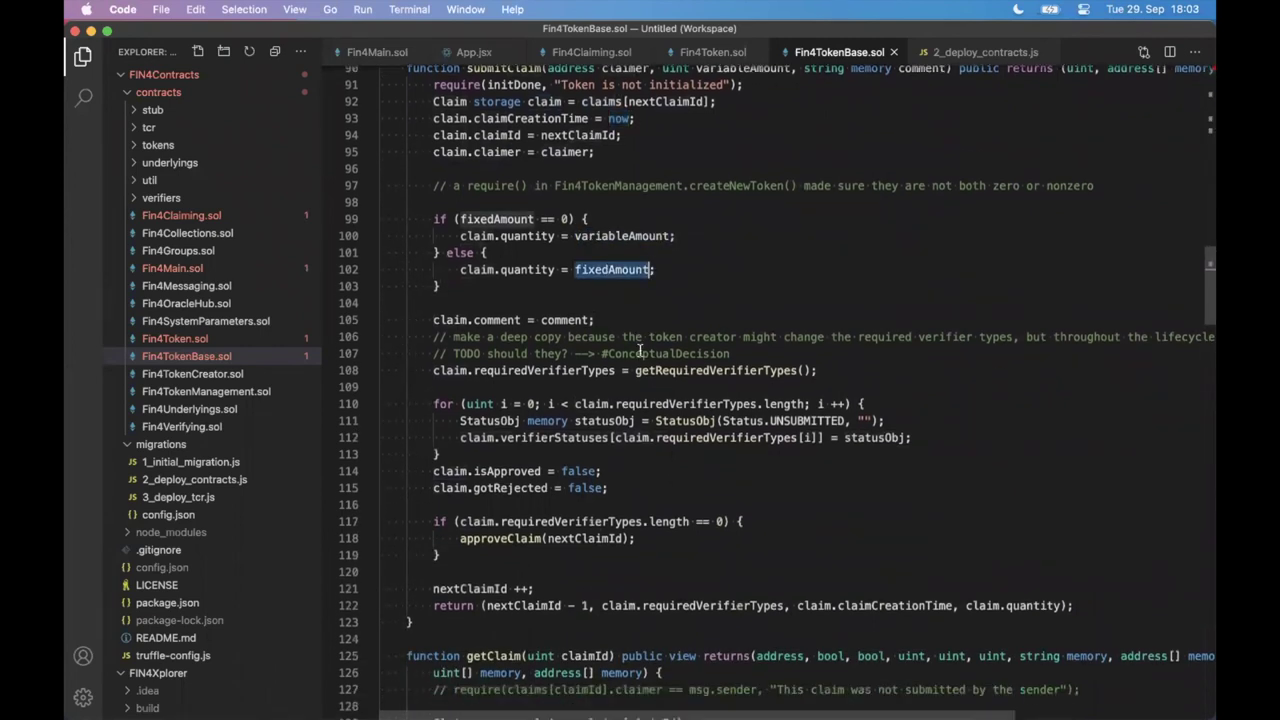
scroll(640, 348, down, 1)
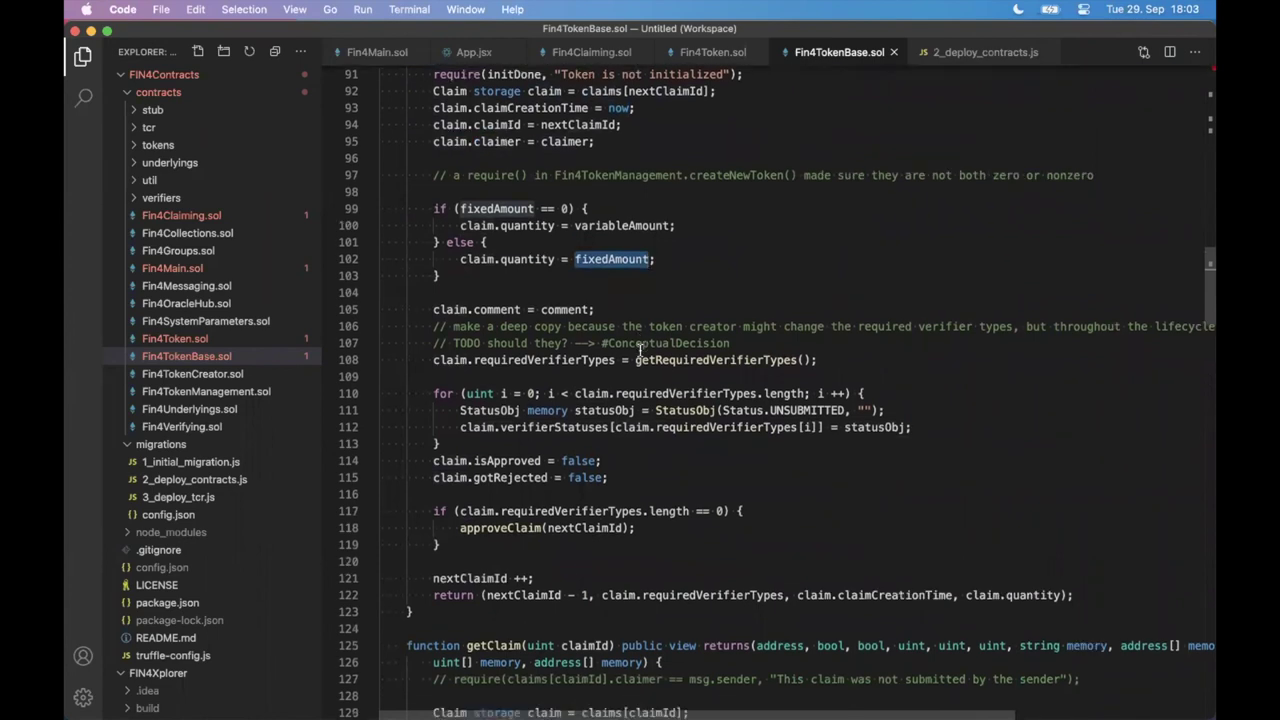
scroll(638, 349, down, 1)
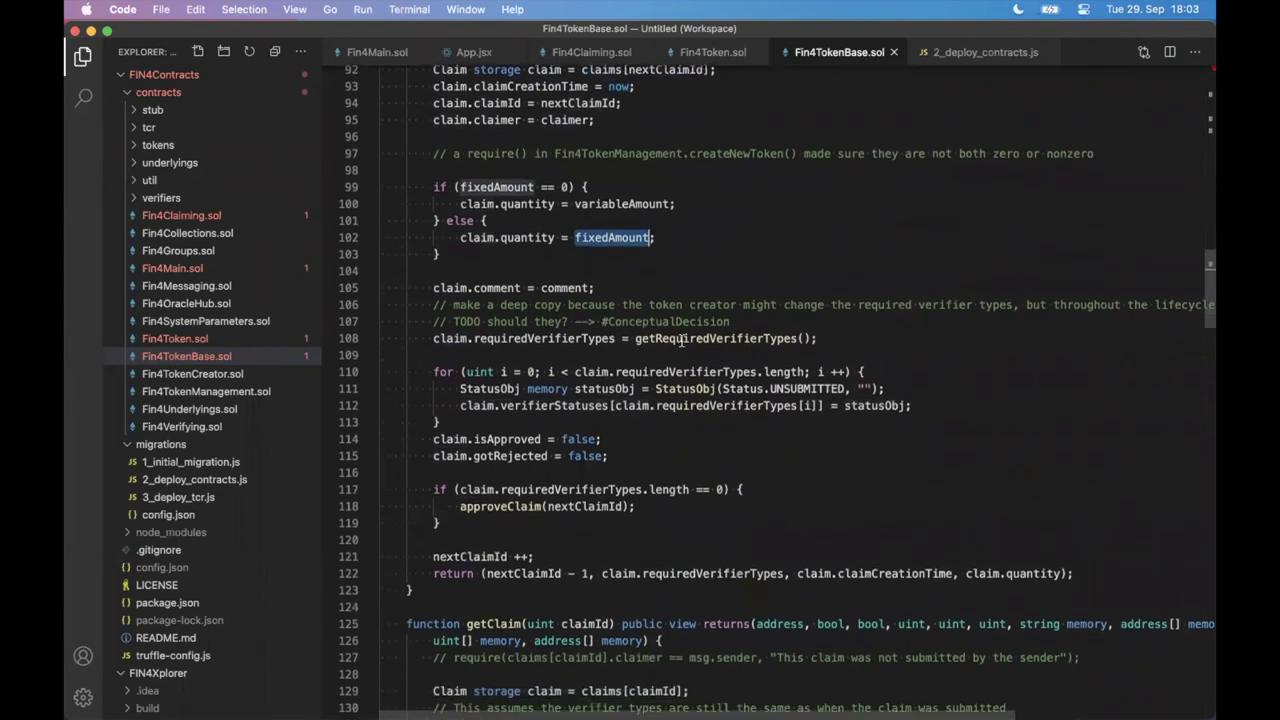
double_click(744, 339)
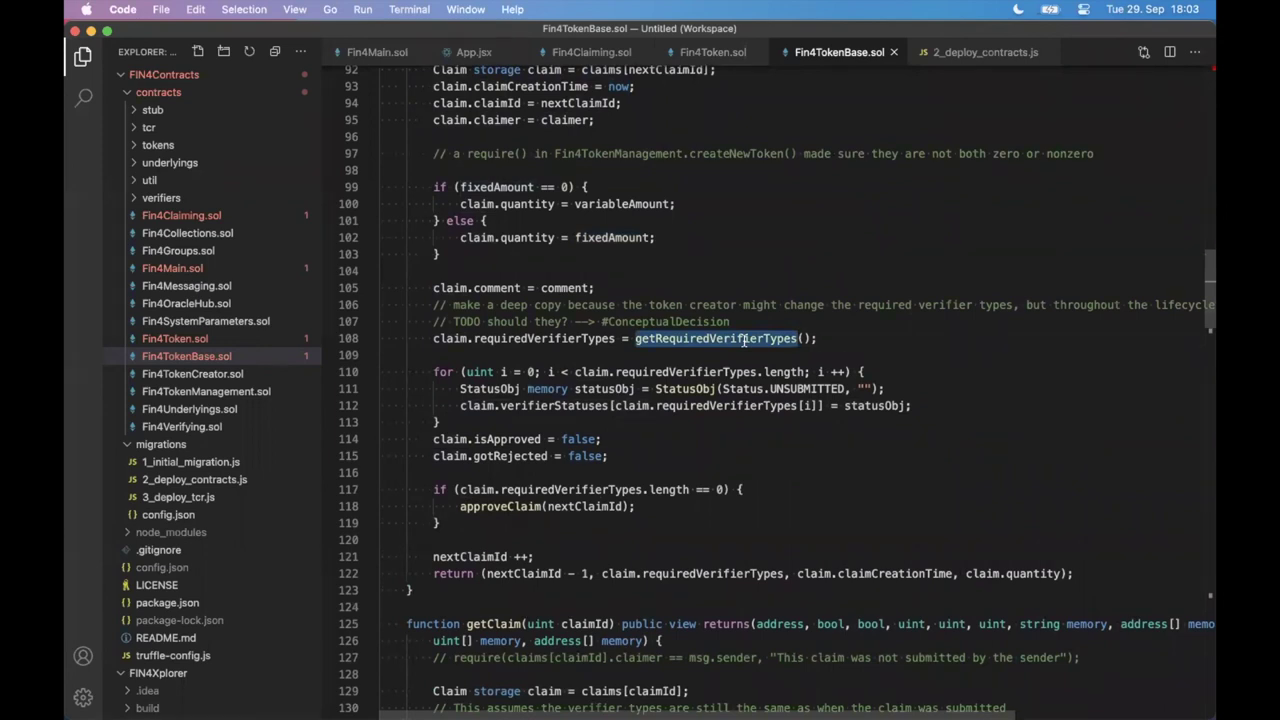
Highlight verifierStatuses set to UNSUBMITTED, isApproved set to false, and gotRejected.
scroll(744, 341, down, 1)
scroll(744, 341, down, 1)
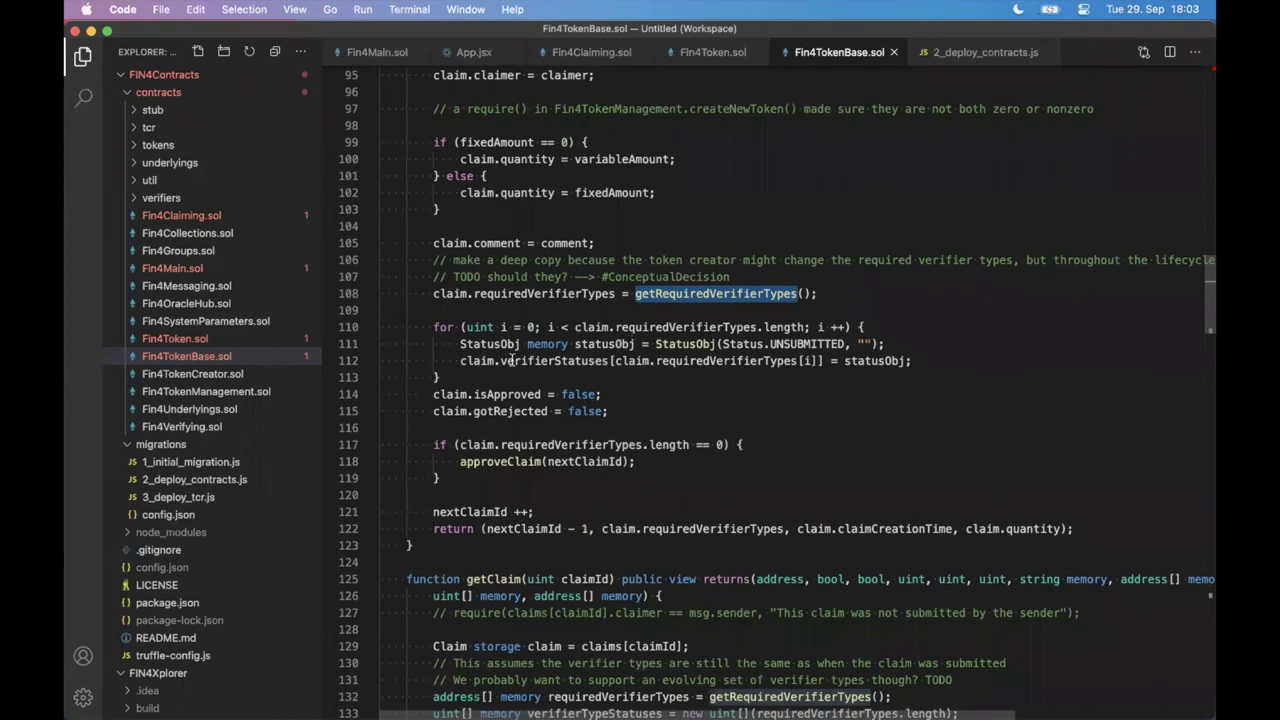
click(556, 361)
double_click(556, 361)
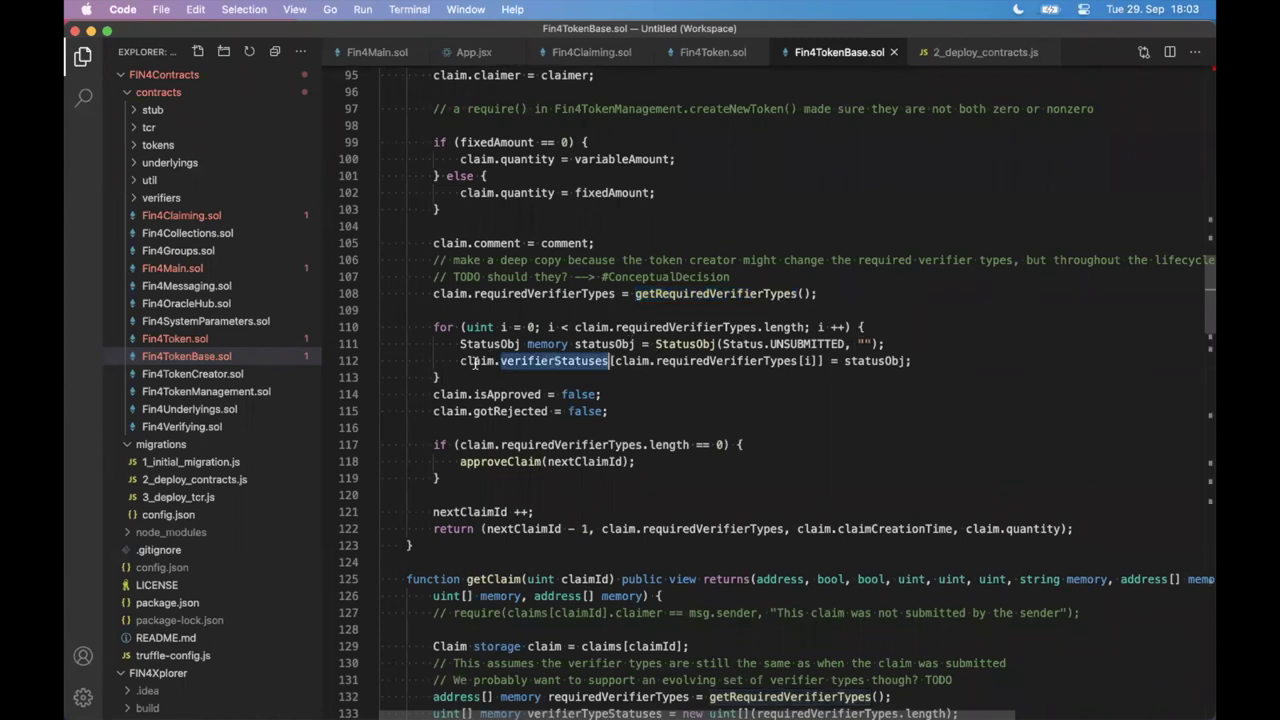
double_click(810, 344)
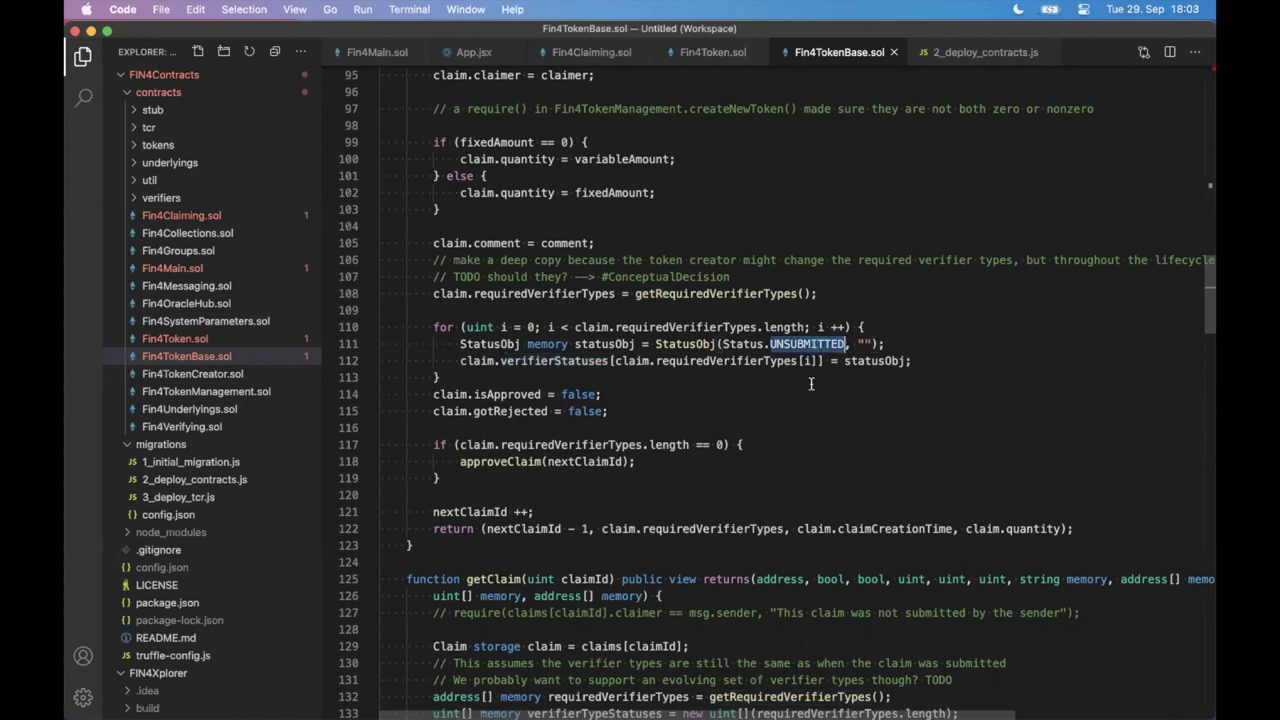
scroll(811, 384, down, 1)
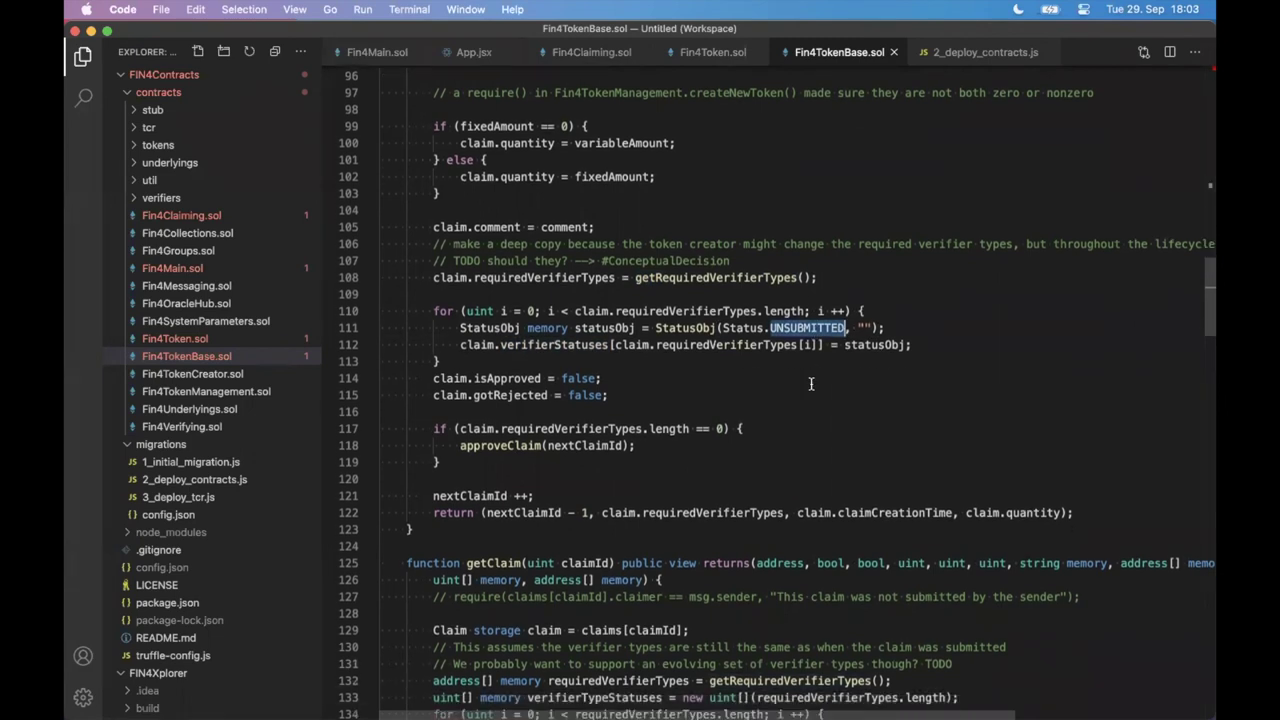
scroll(811, 384, down, 1)
double_click(497, 367)
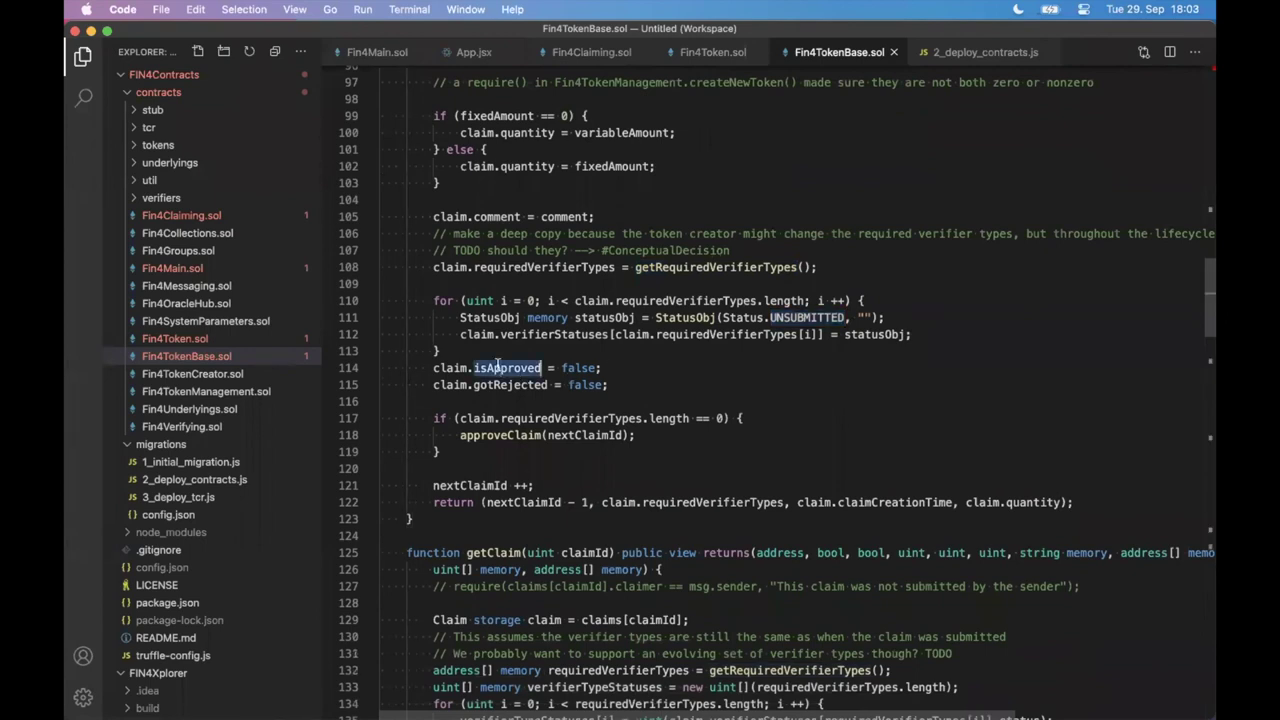
double_click(576, 368)
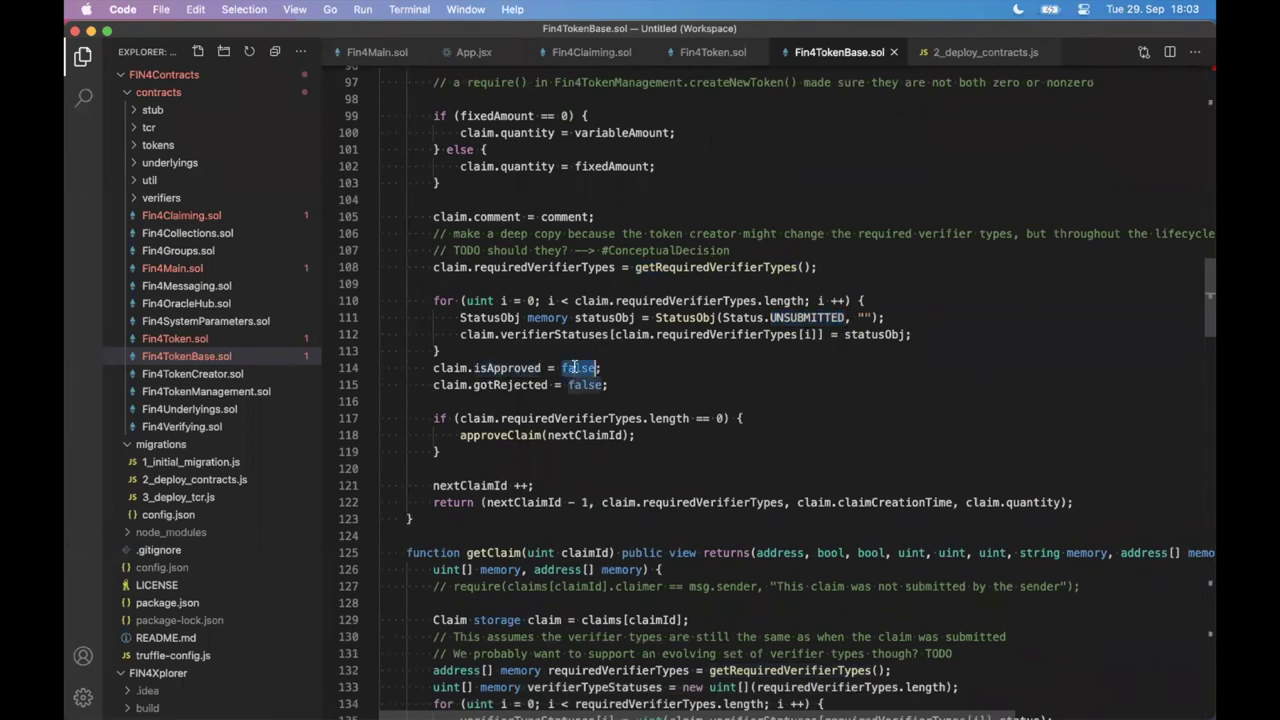
double_click(512, 384)
Highlight the requiredVerifierTypes check, approveClaim(nextClaimId) and nextClaimId, then return to Fin4Claiming.sol.
scroll(707, 361, down, 1)
scroll(707, 361, down, 3)
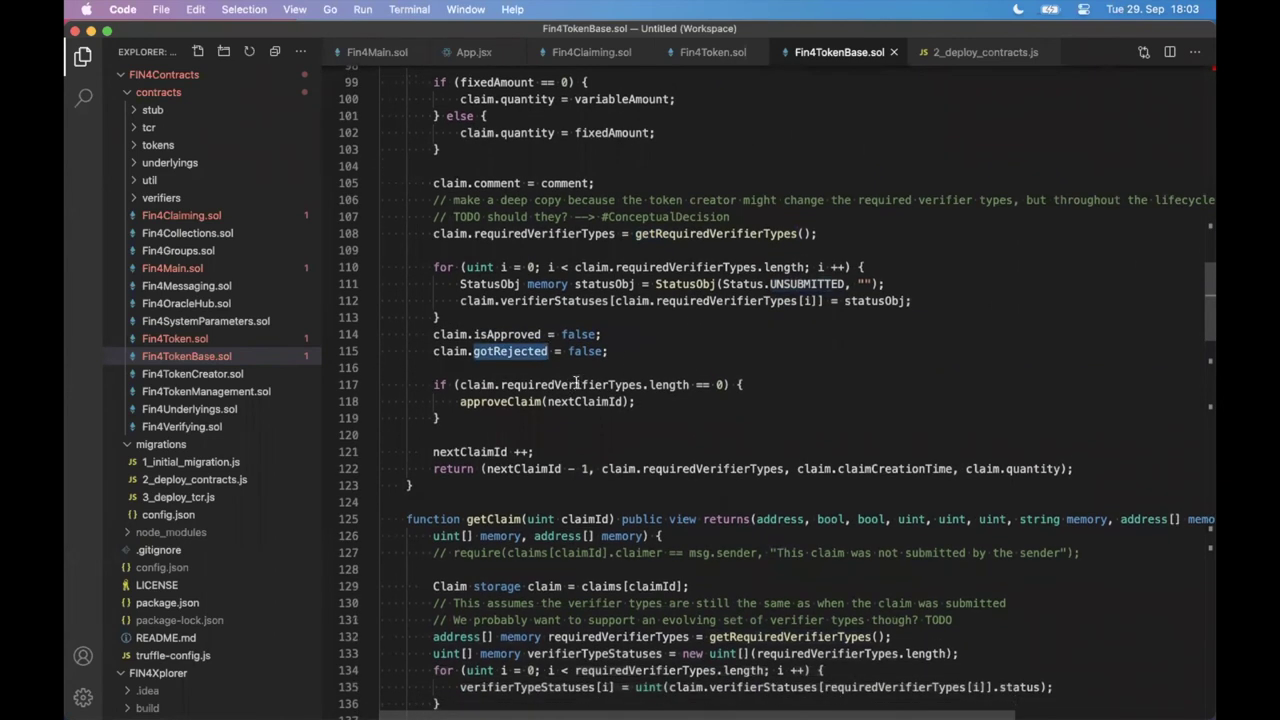
double_click(576, 384)
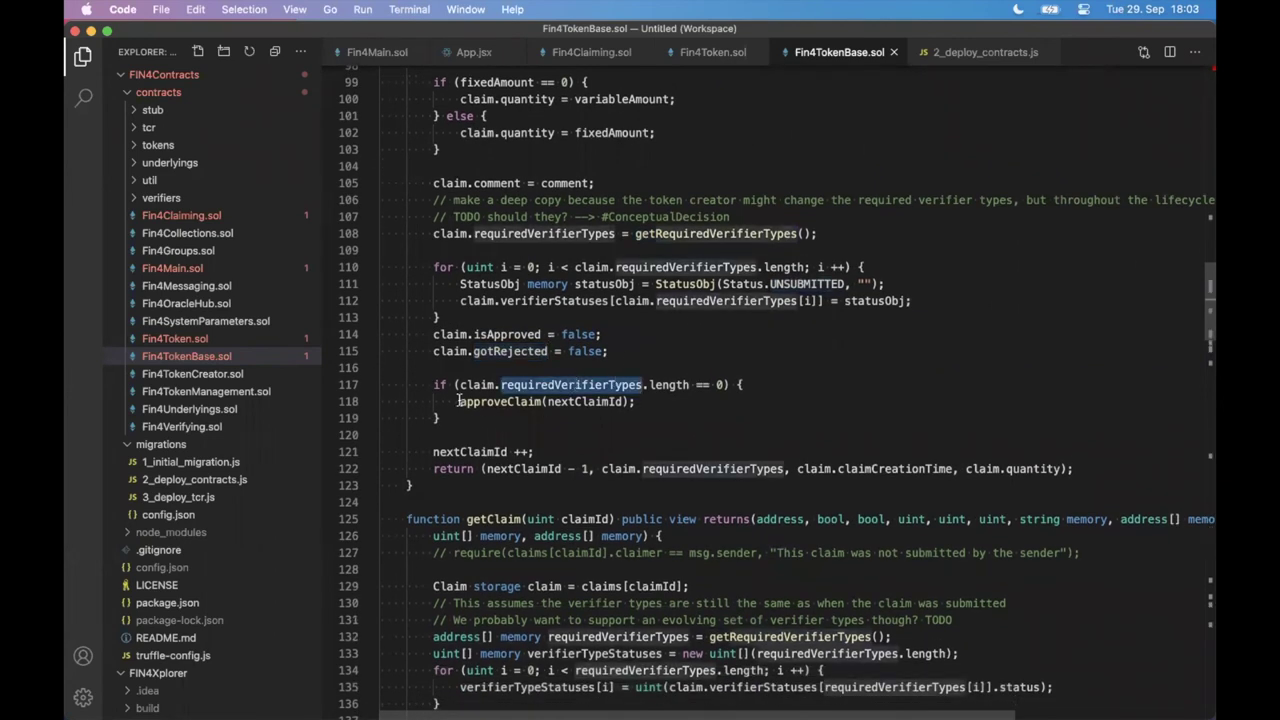
drag(458, 401, 654, 401)
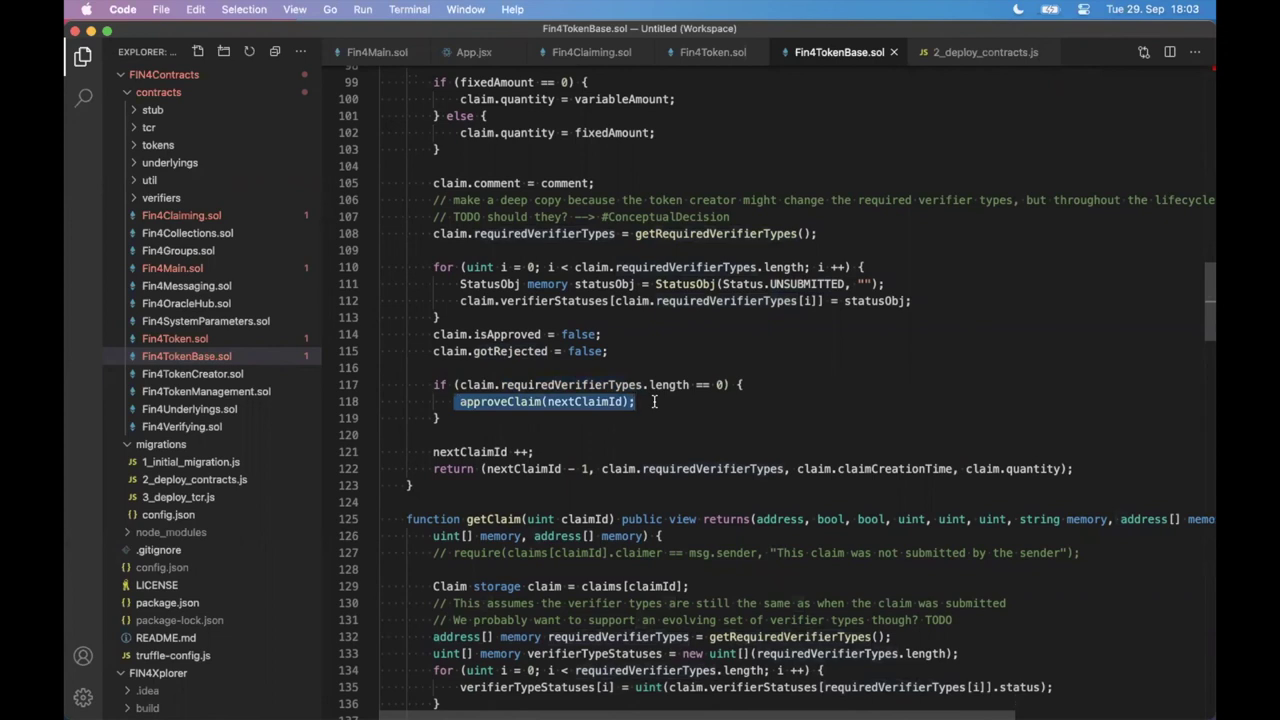
scroll(654, 401, down, 1)
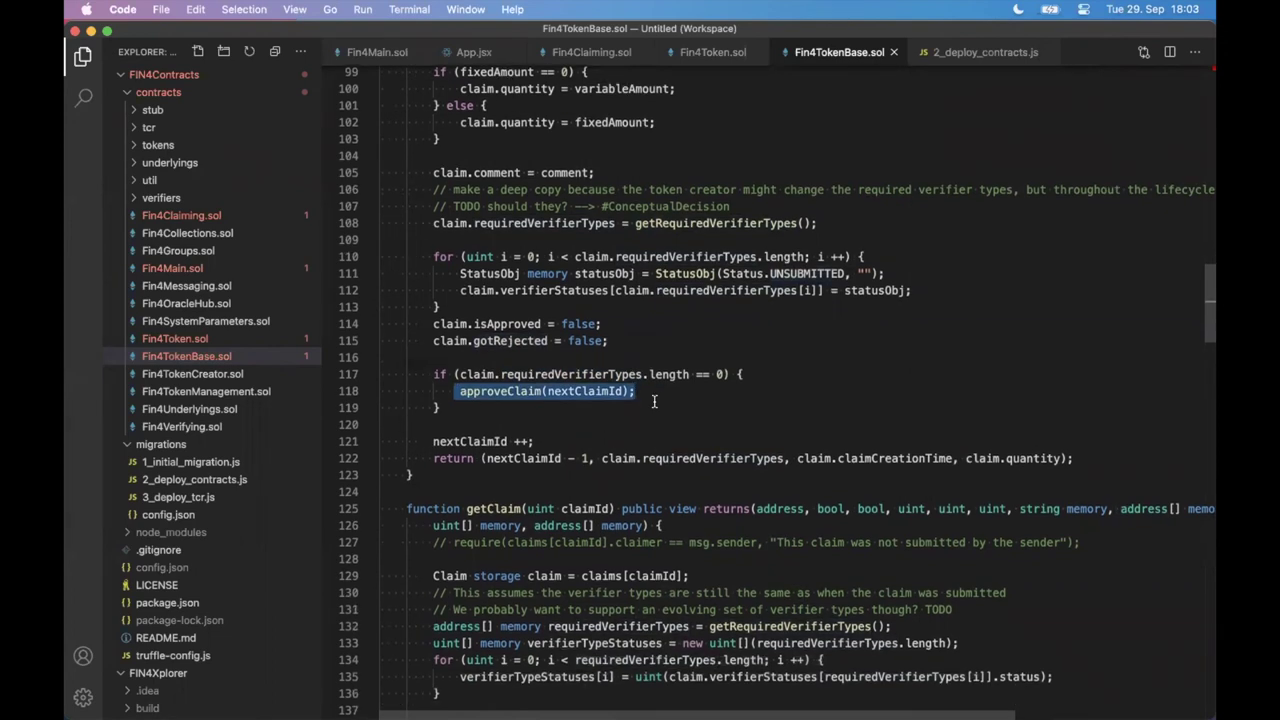
double_click(493, 441)
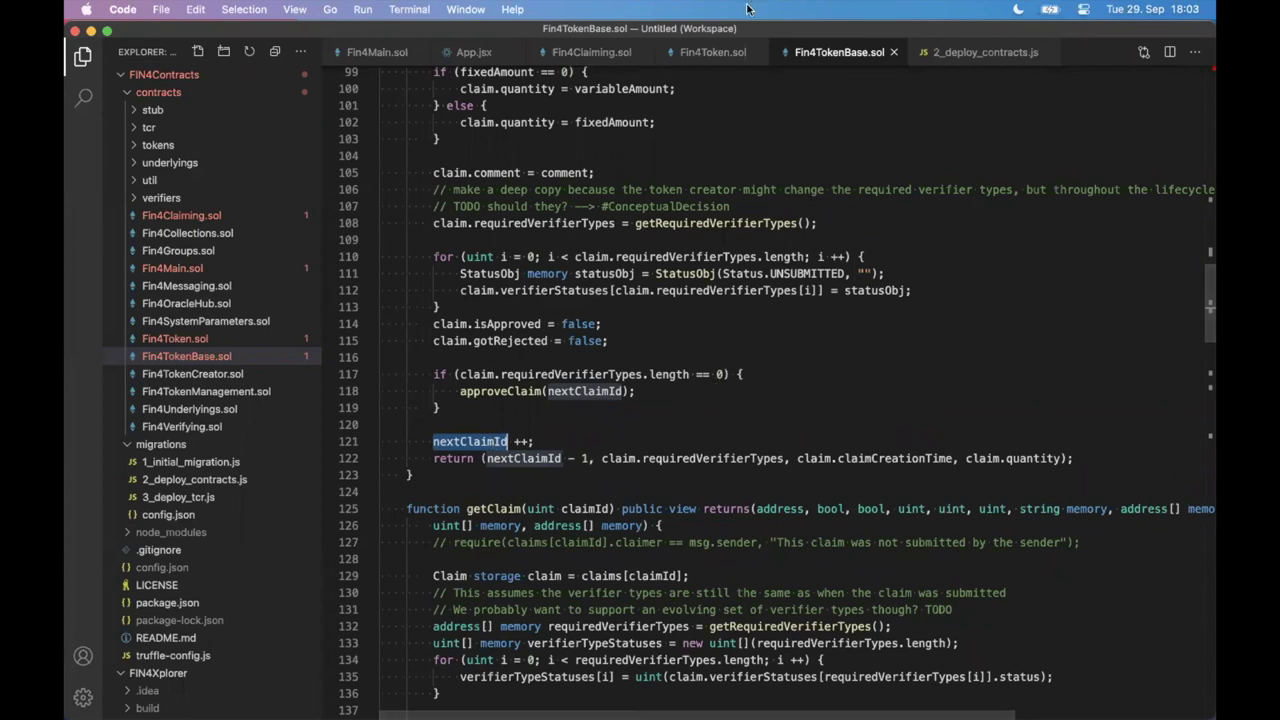
click(588, 51)
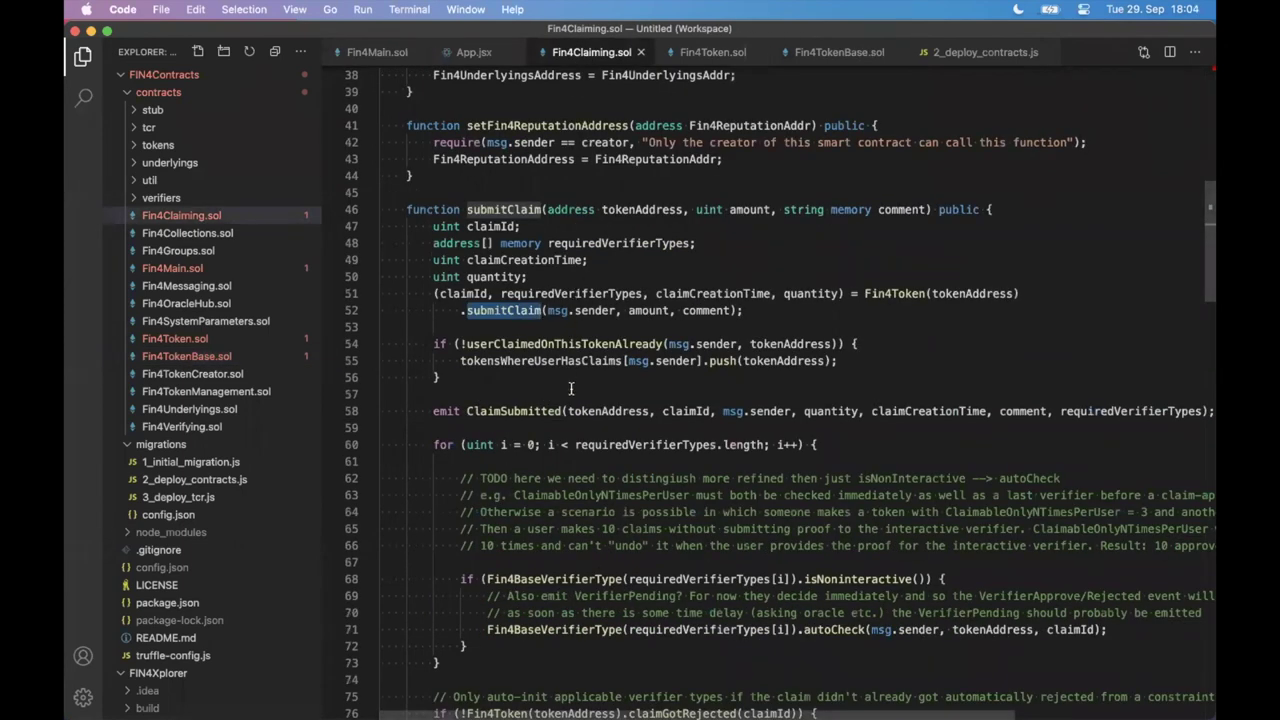
Scroll down Fin4Claiming.sol and highlight tokensWhereUserHasClaims on line 55.
scroll(572, 389, down, 1)
scroll(571, 388, down, 1)
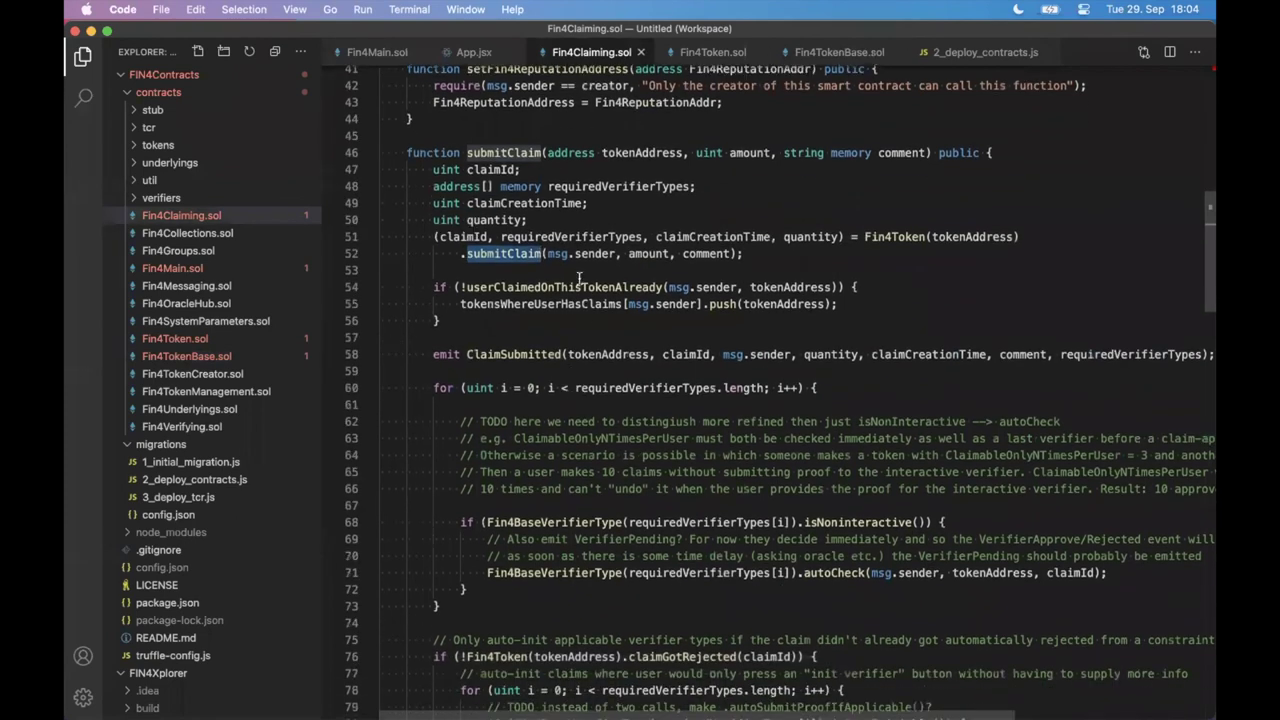
scroll(553, 268, down, 1)
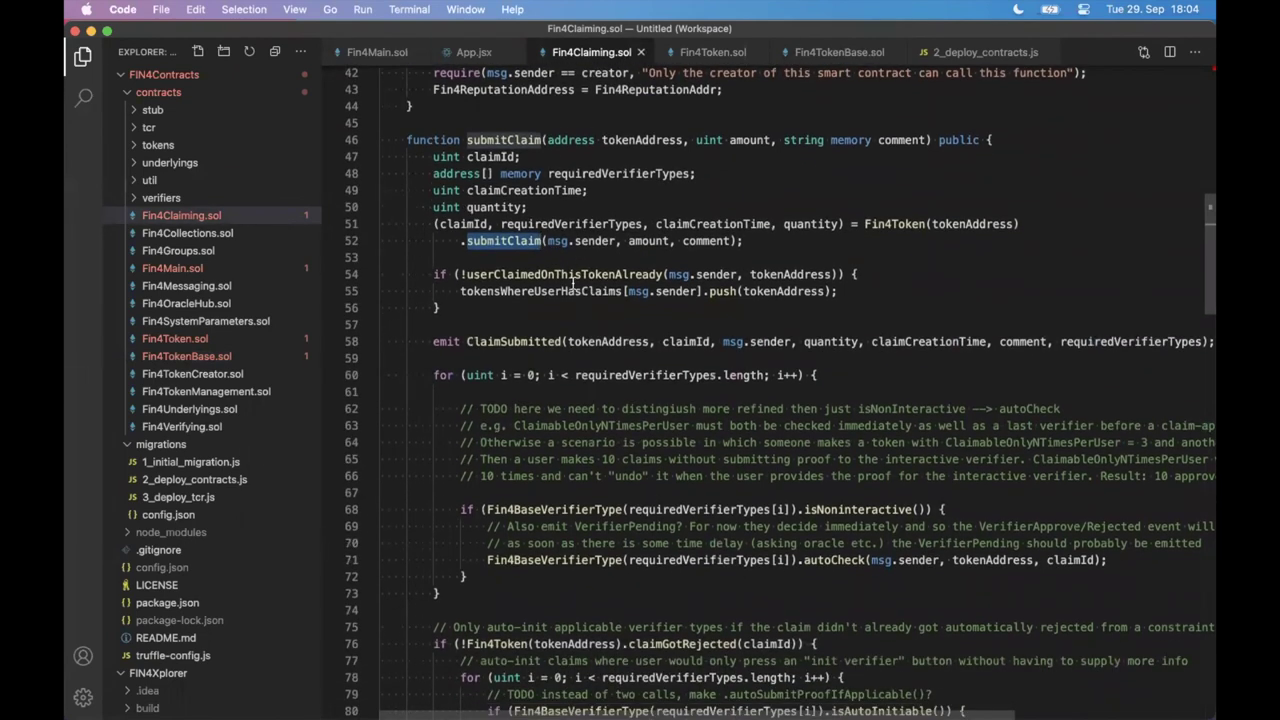
double_click(575, 290)
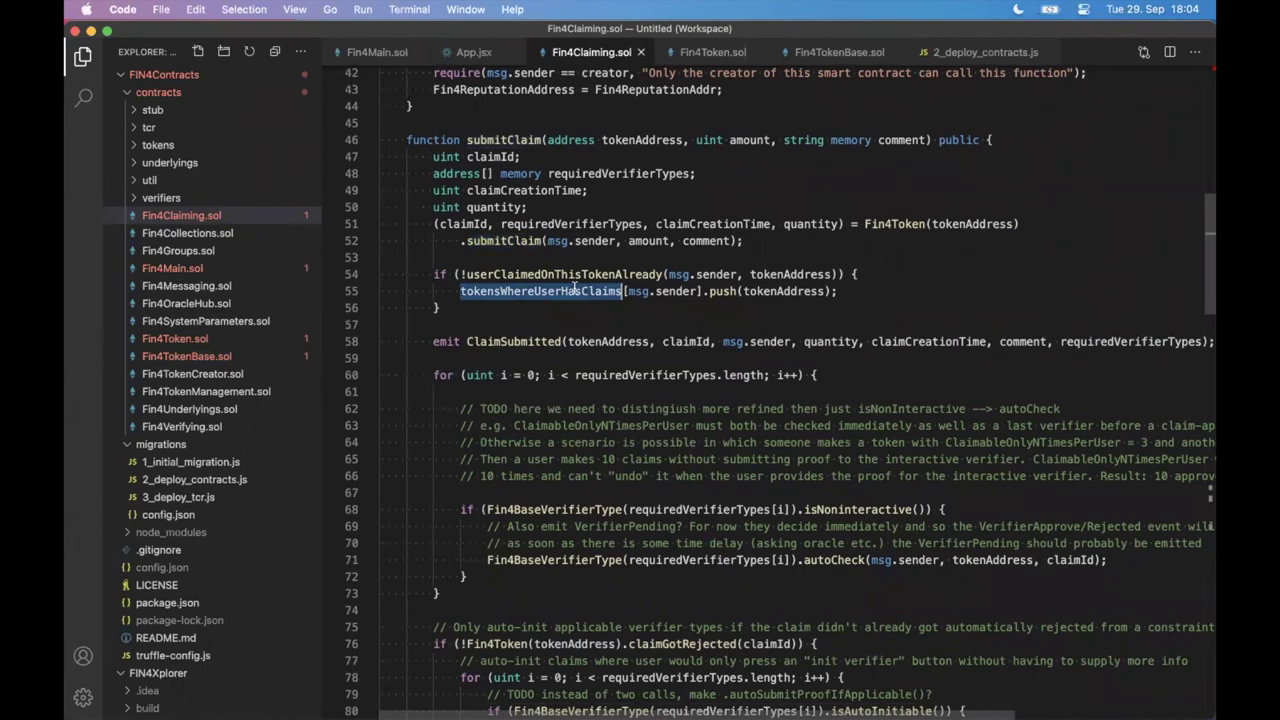
Select the ClaimSubmitted event name and search the FIN4Xplorer project for it.
scroll(588, 335, down, 1)
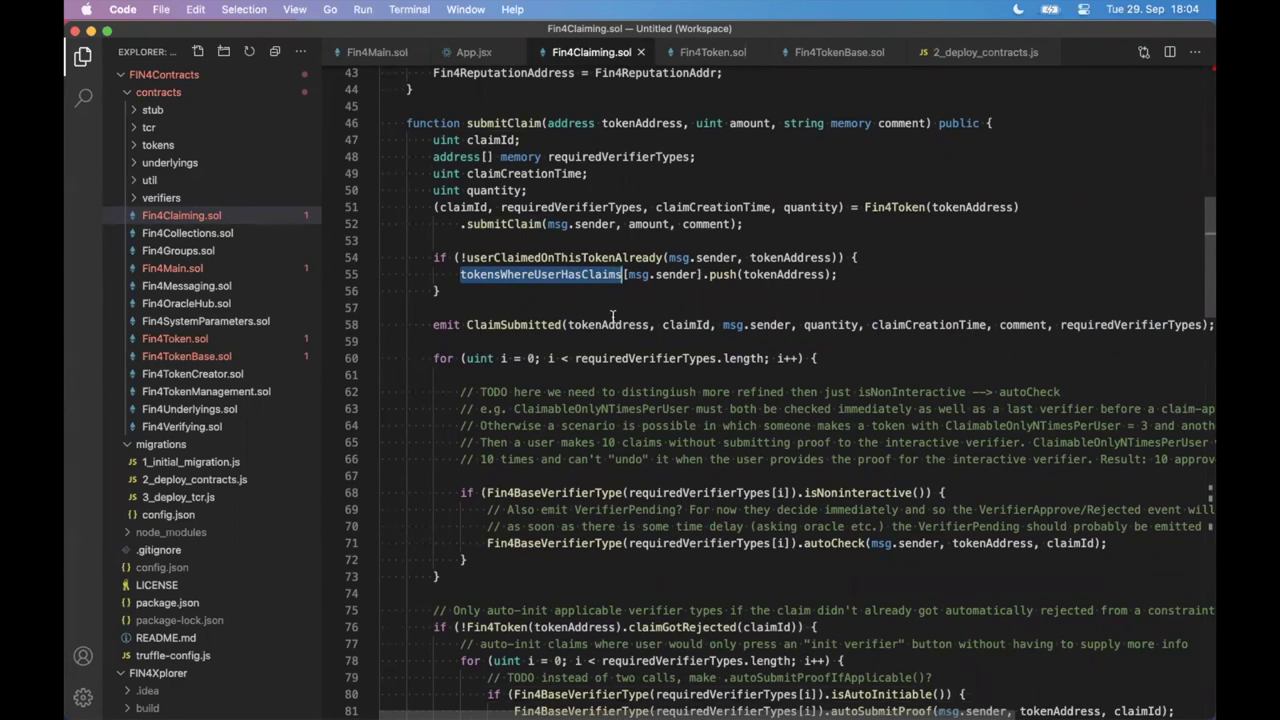
scroll(608, 314, down, 3)
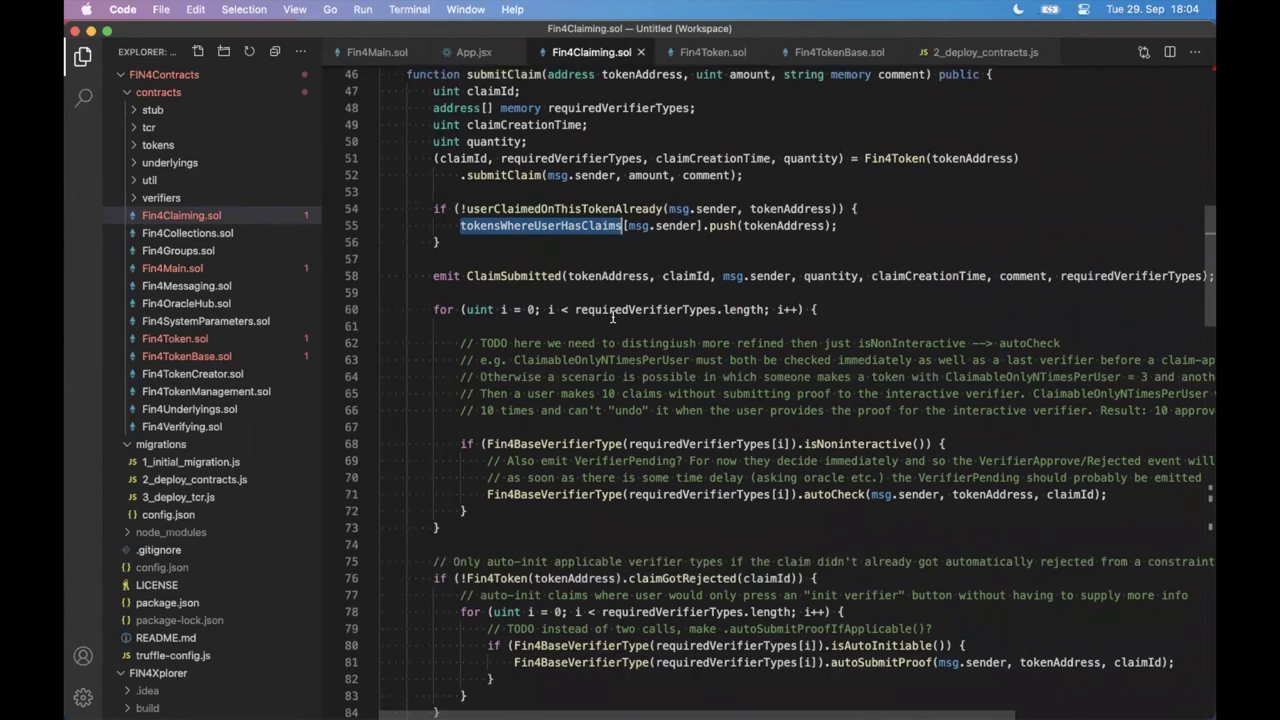
scroll(608, 314, down, 2)
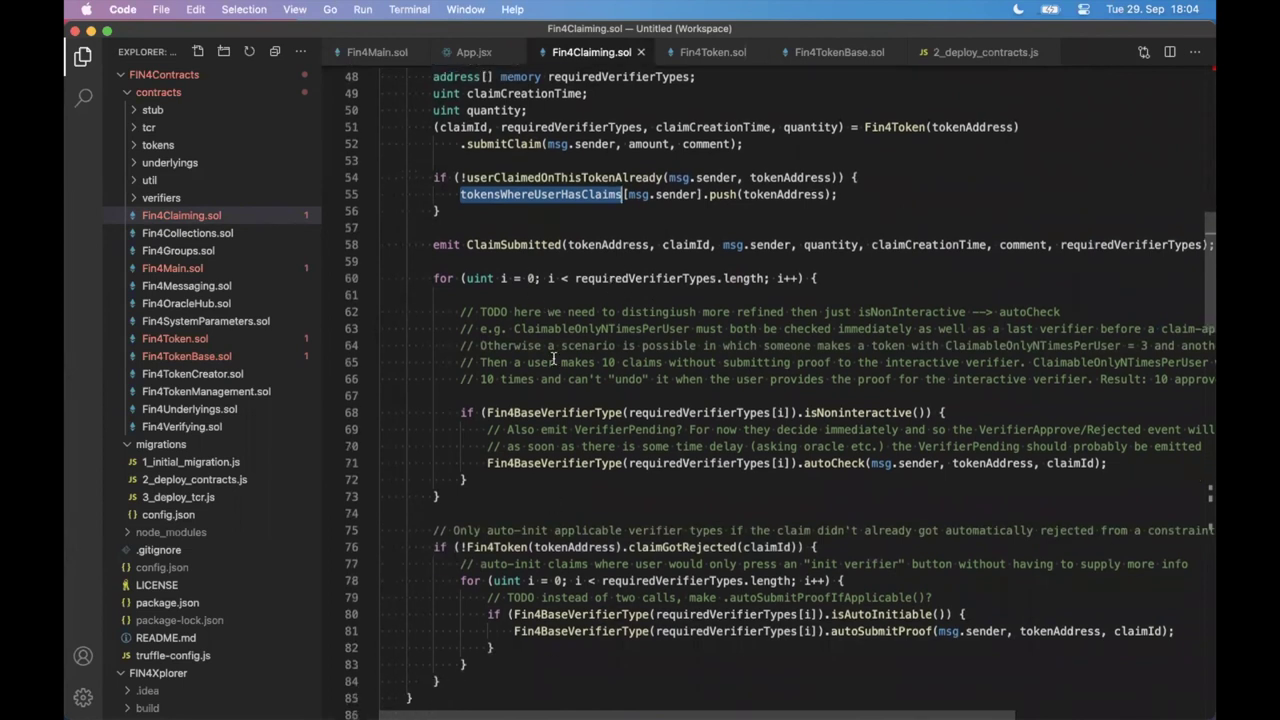
double_click(507, 244)
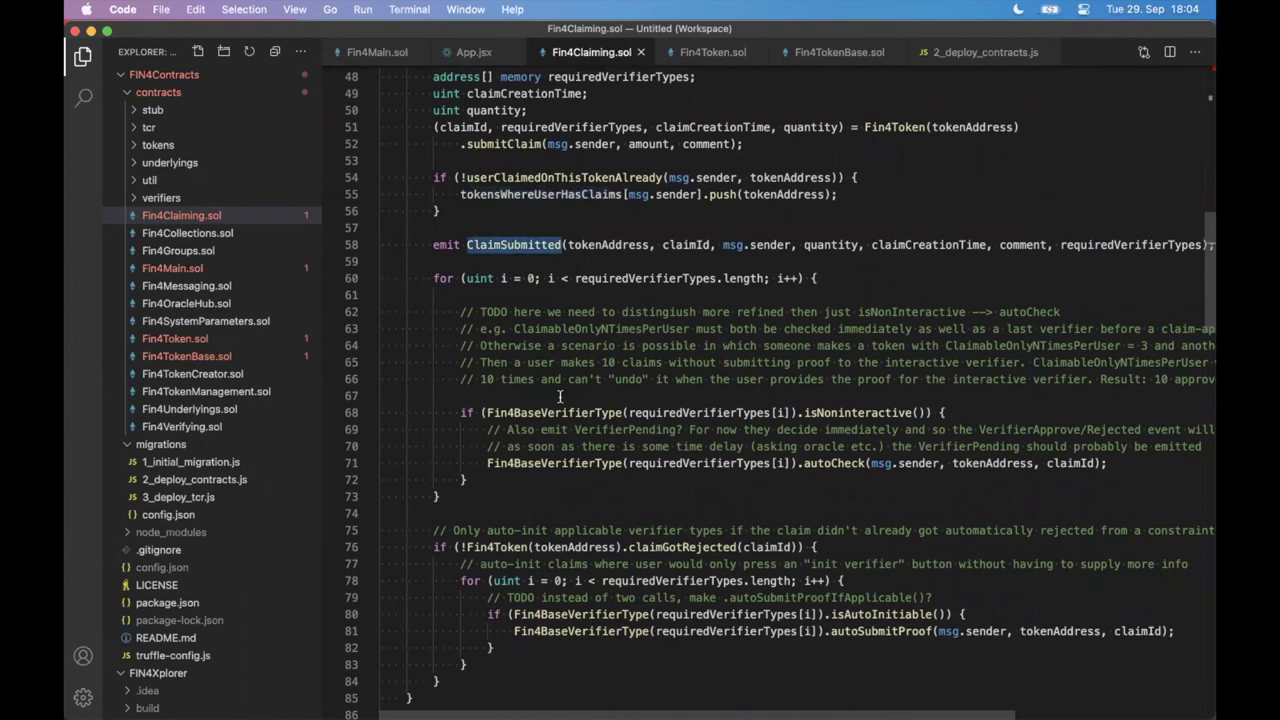
scroll(535, 292, up, 2)
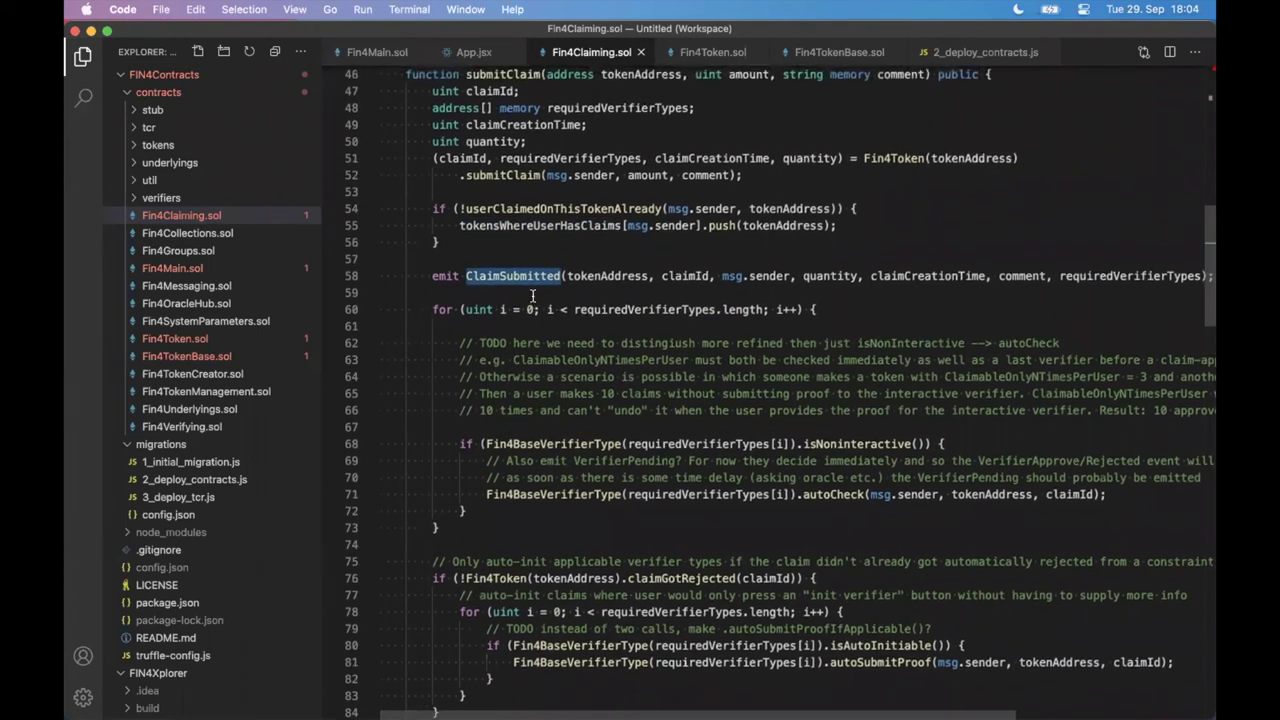
scroll(533, 295, up, 2)
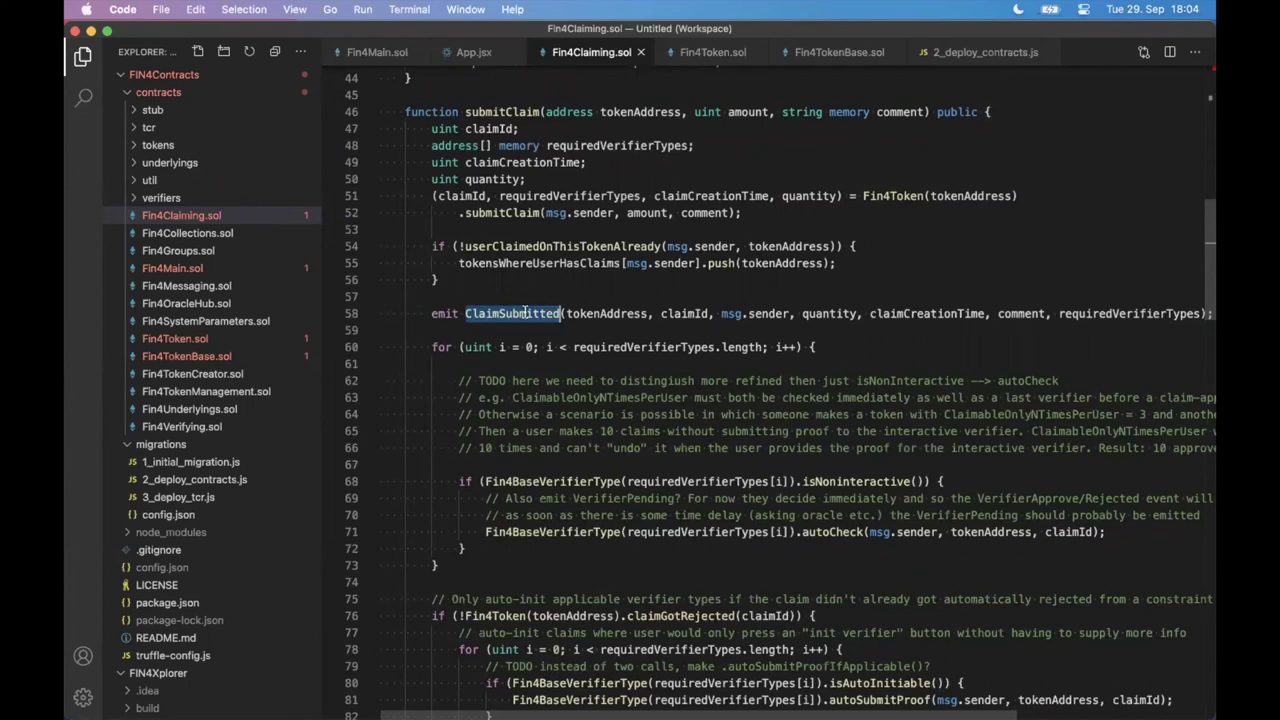
click(86, 104)
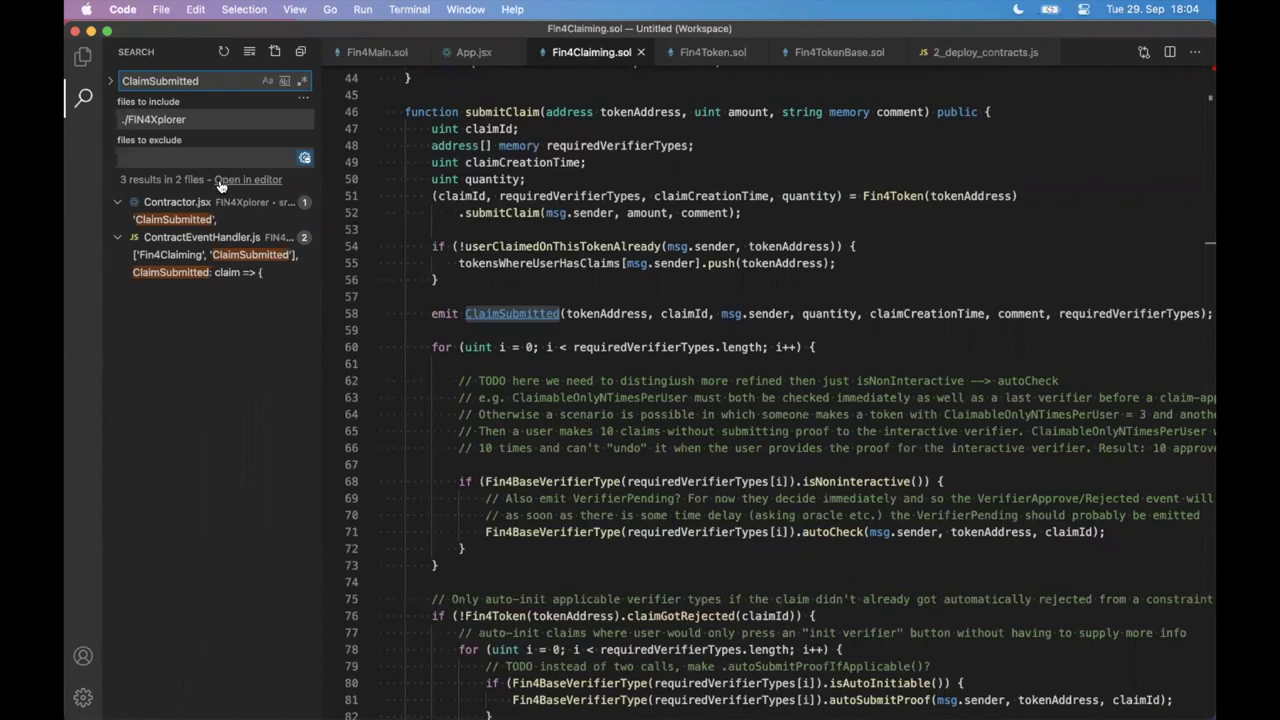
Open the ClaimSubmitted matches in Contractor.jsx, then in ContractEventHandler.js.
click(206, 219)
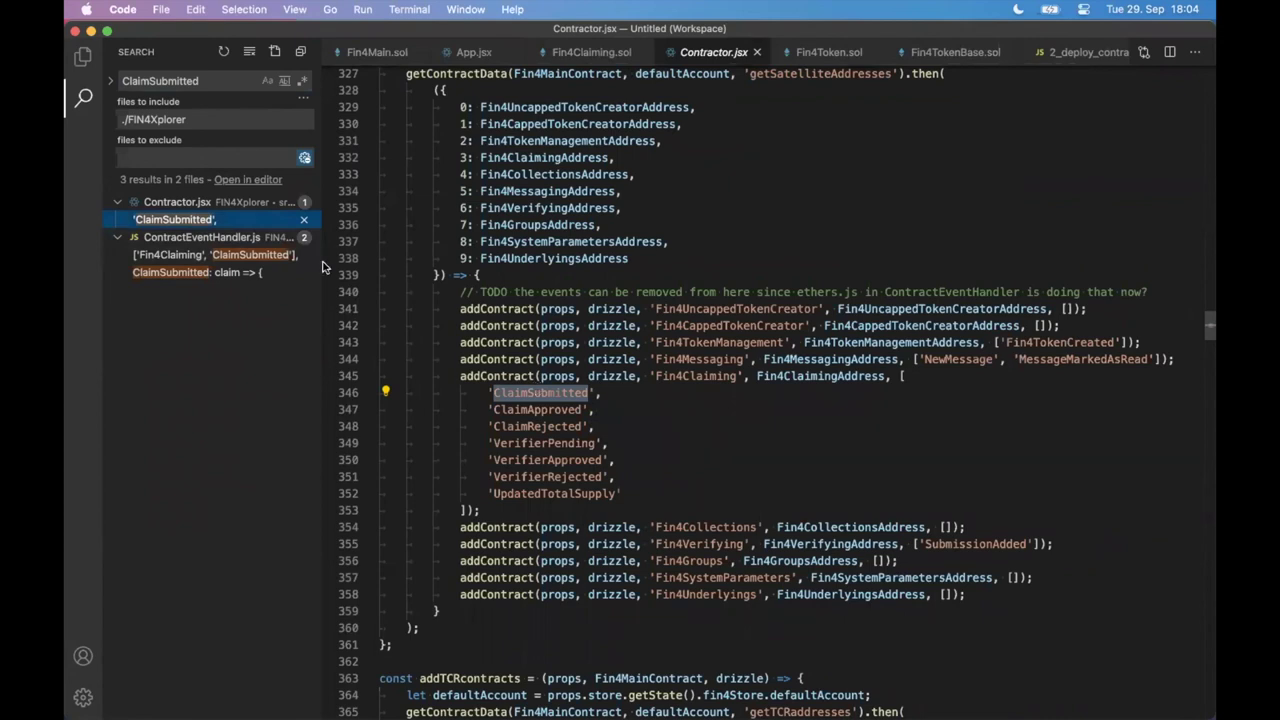
click(221, 257)
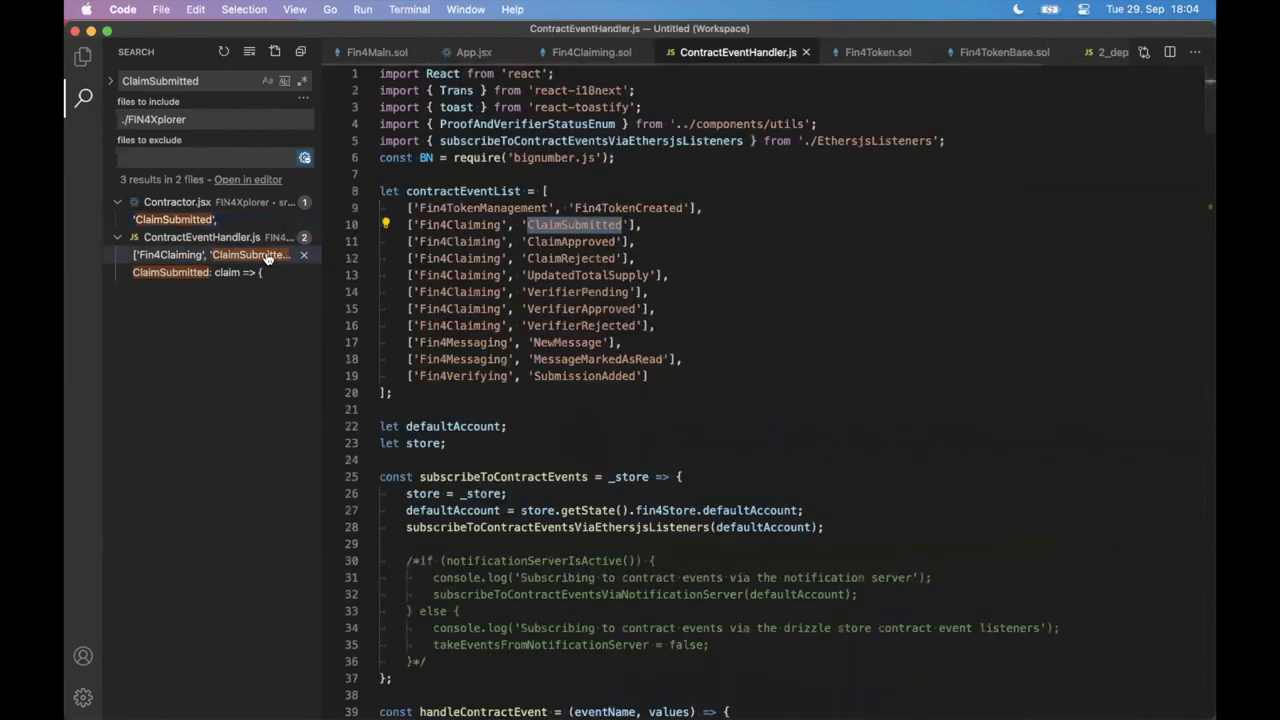
Jump to the 'ClaimSubmitted: claim => {' handler at line 81 of ContractEventHandler.js.
click(224, 272)
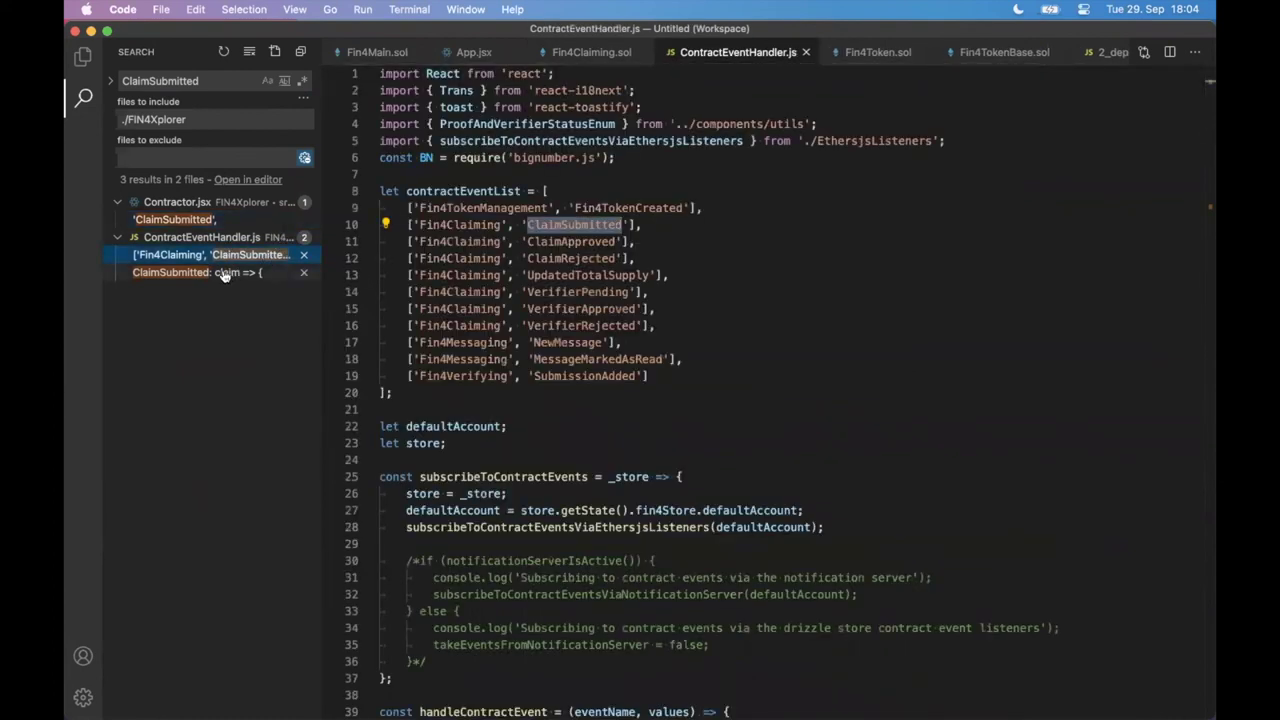
scroll(703, 279, down, 1)
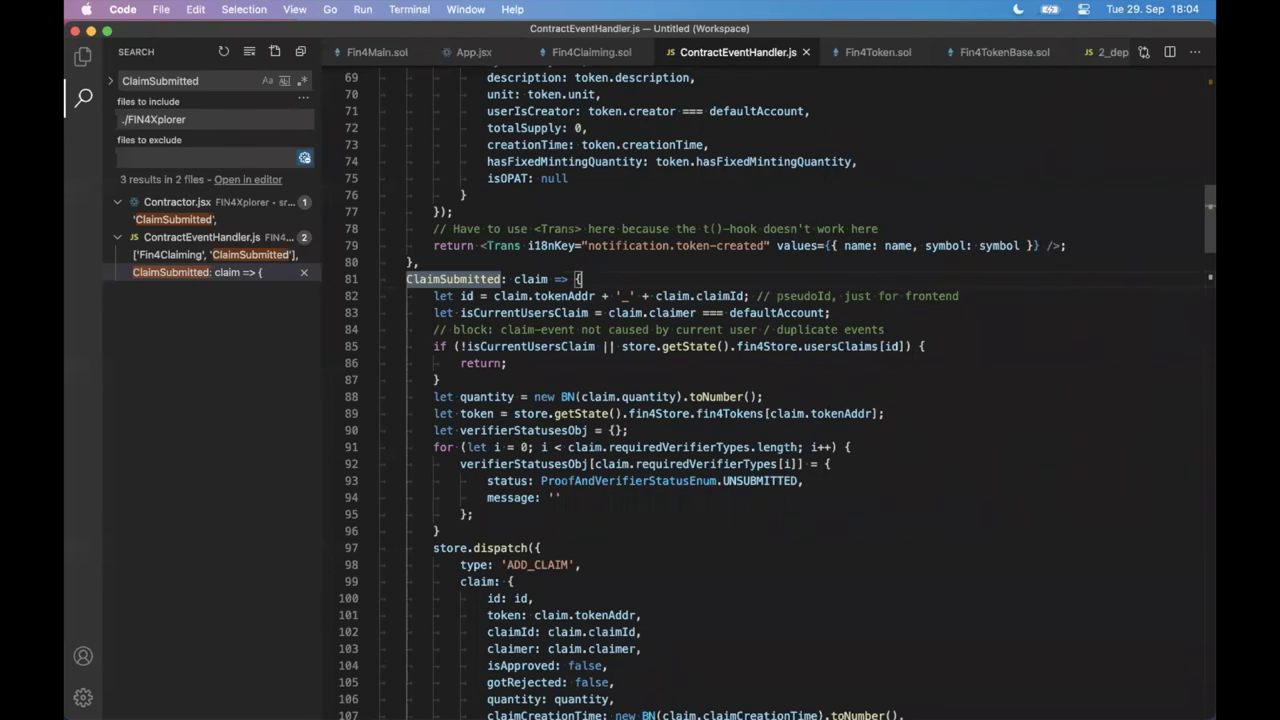
Look at the FIN4Xplorer Claims page in Chrome, then return to the code editor.
key(super+Tab)
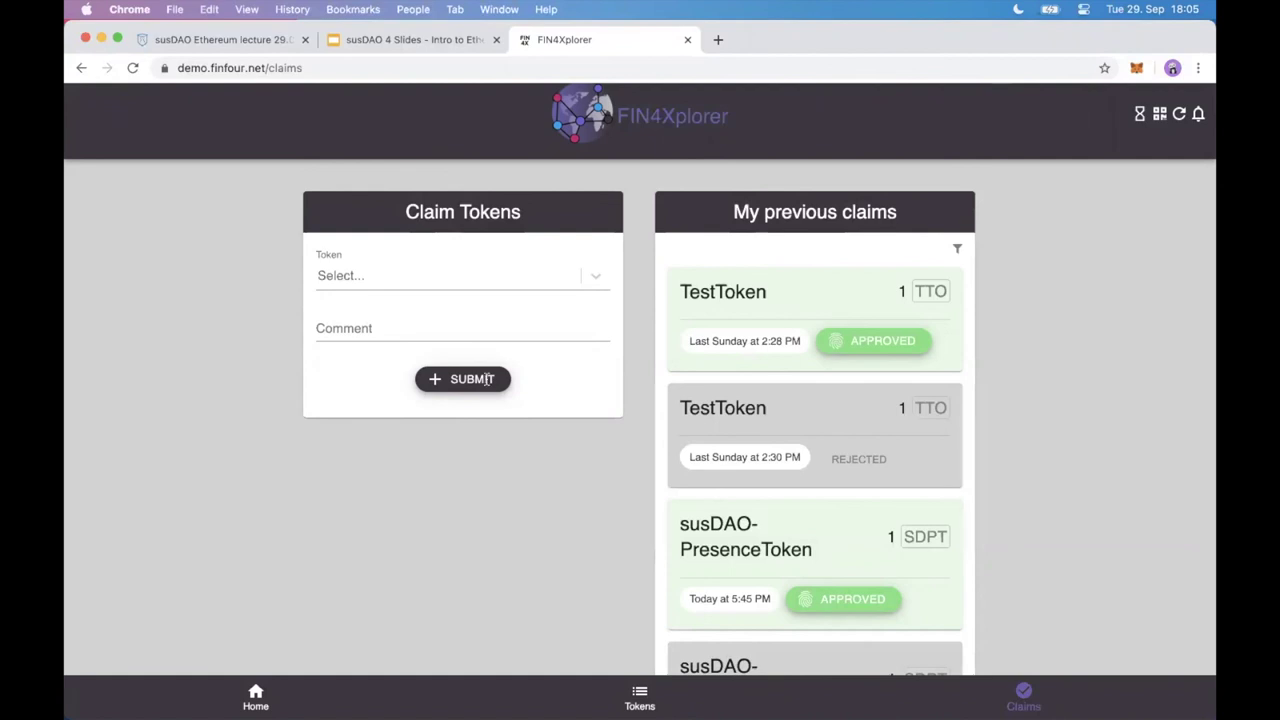
key(ctrl+Right)
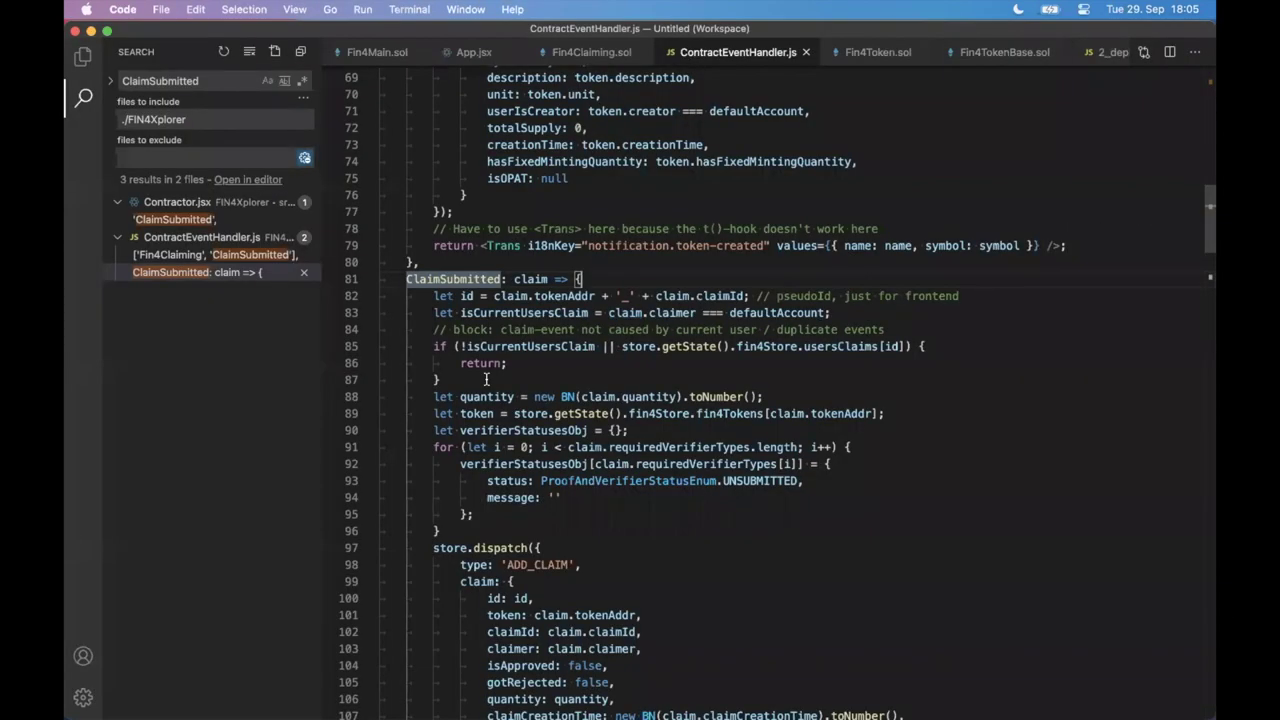
scroll(550, 341, down, 1)
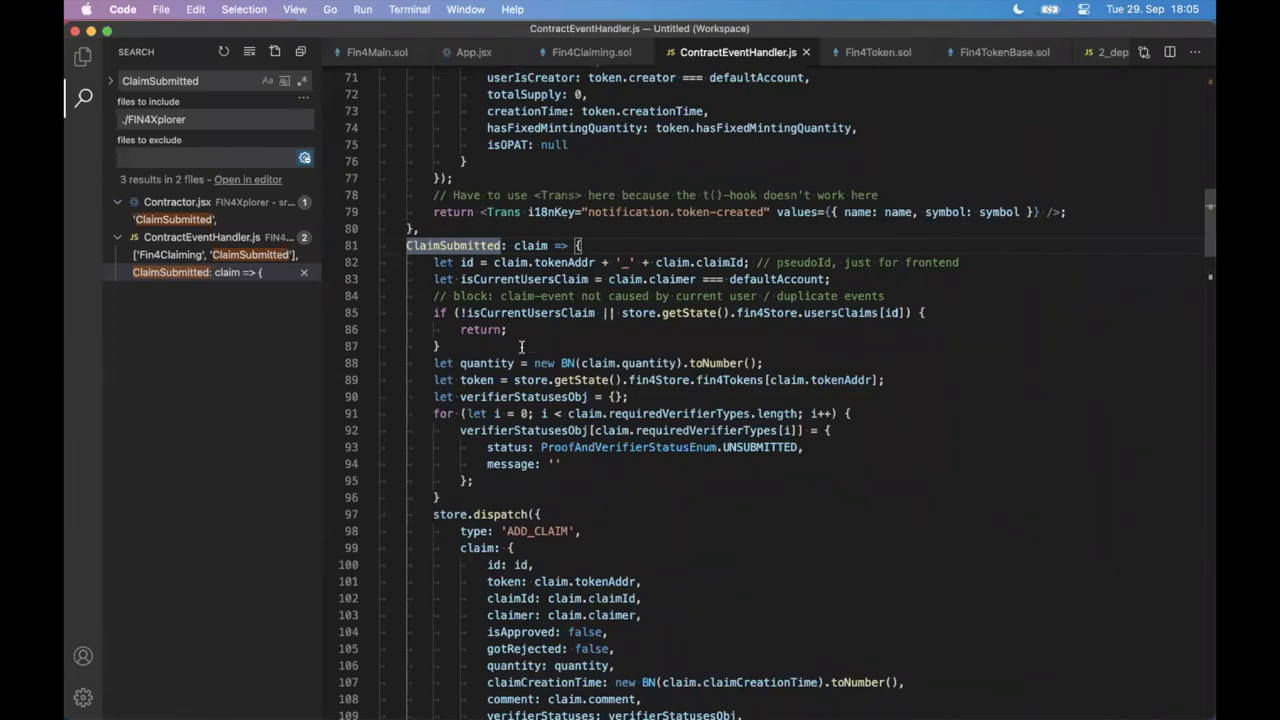
scroll(521, 347, down, 1)
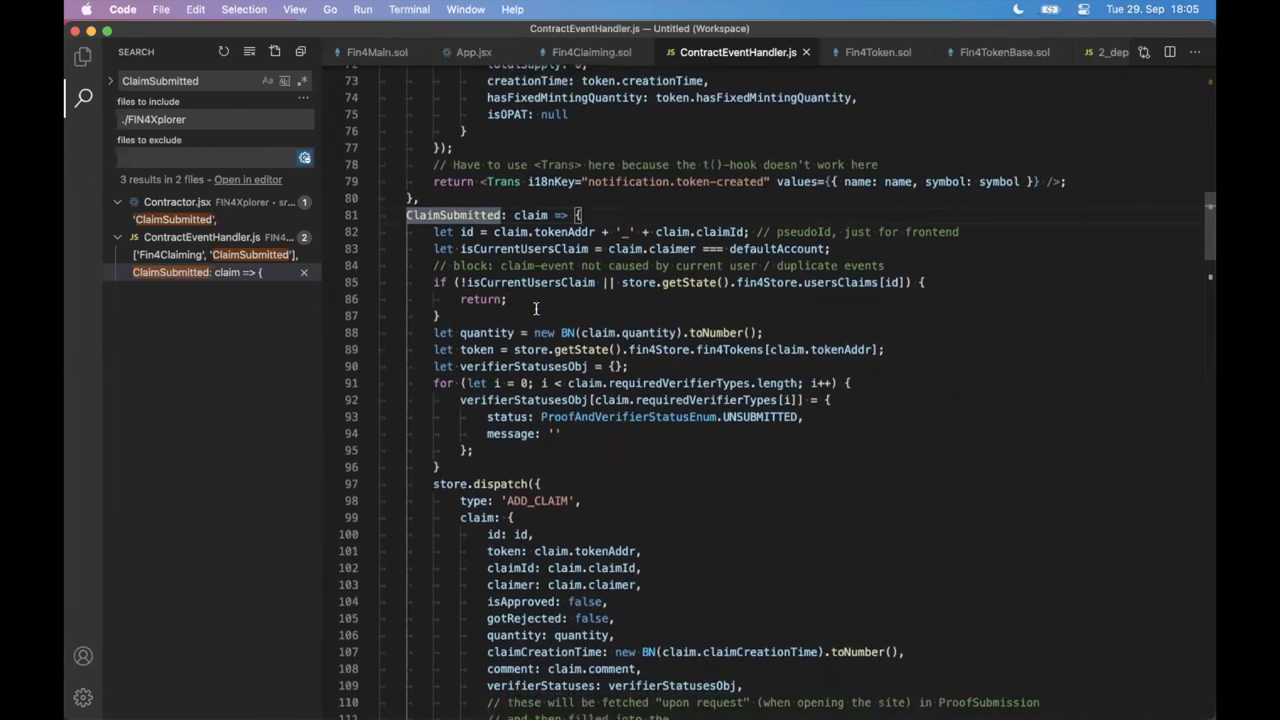
triple_click(690, 282)
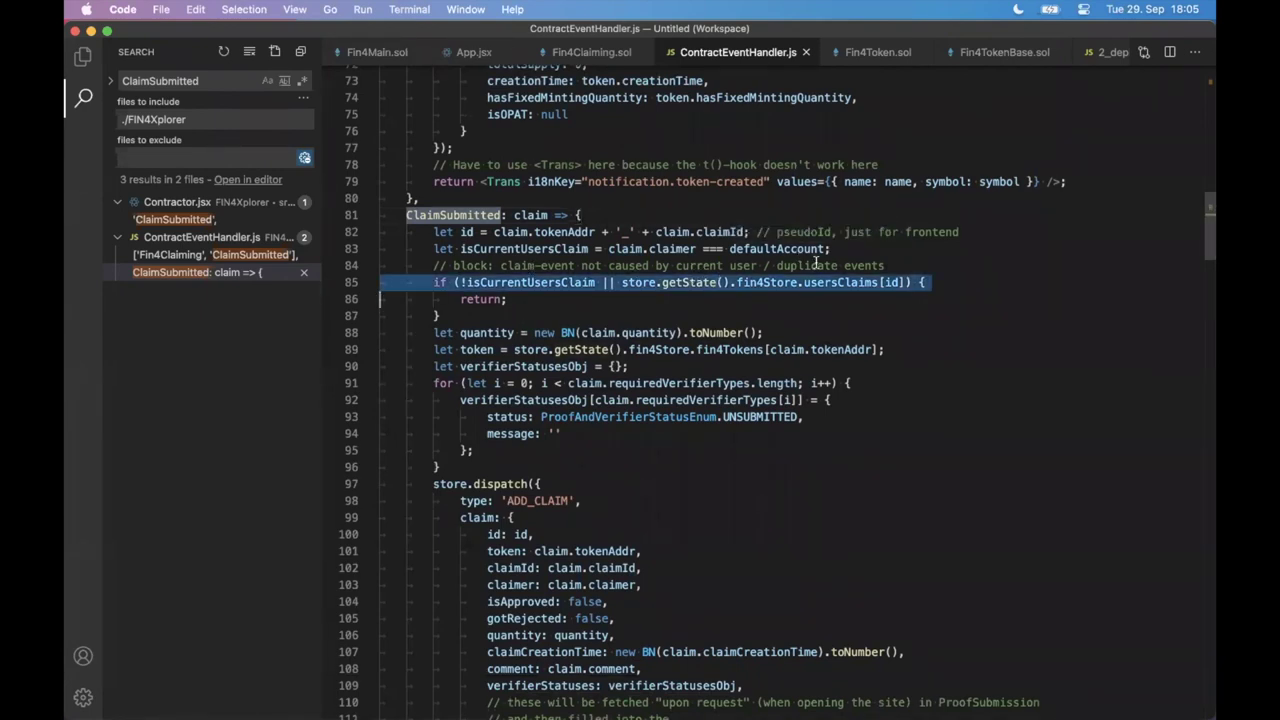
drag(583, 288, 593, 441)
scroll(566, 327, down, 1)
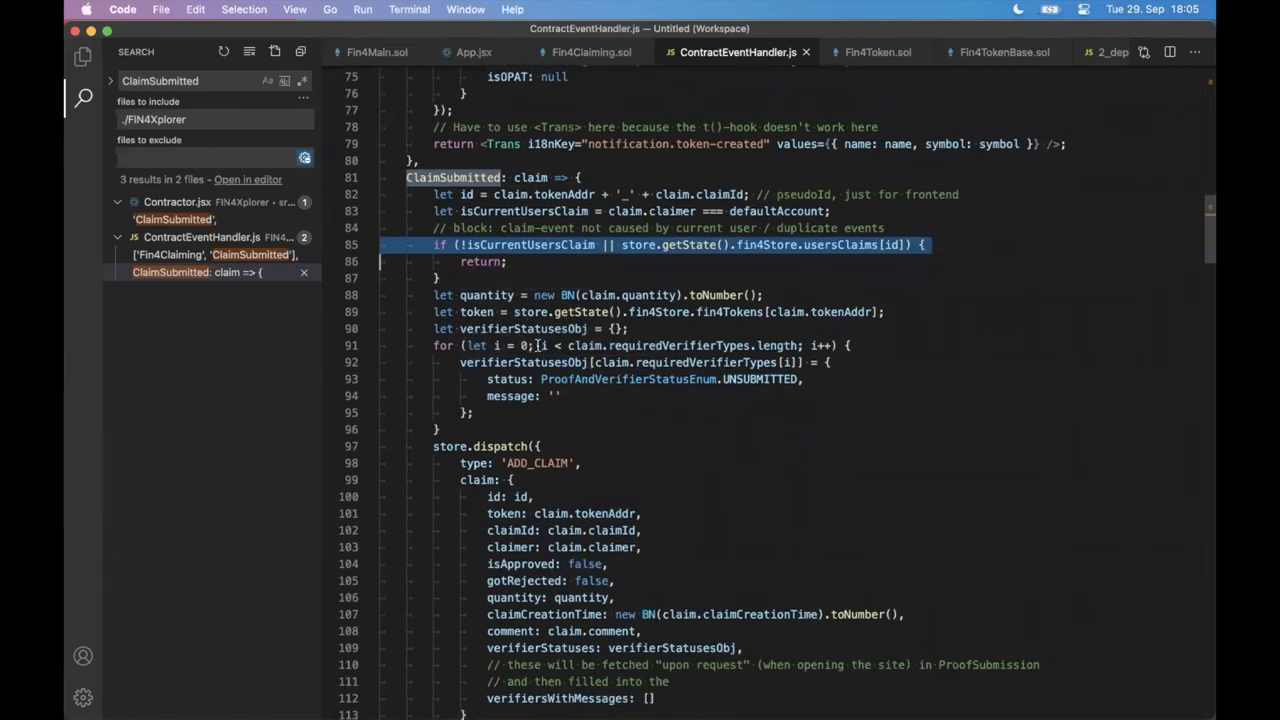
click(494, 295)
click(487, 311)
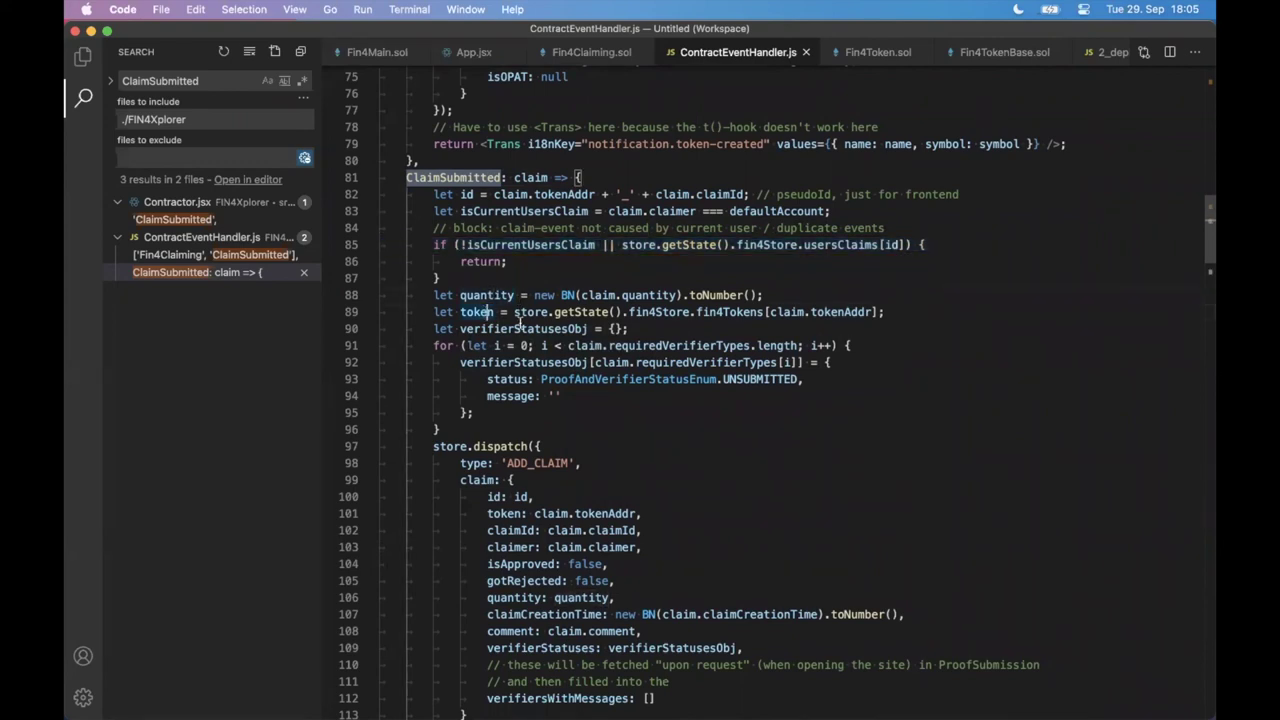
click(558, 328)
scroll(557, 415, down, 3)
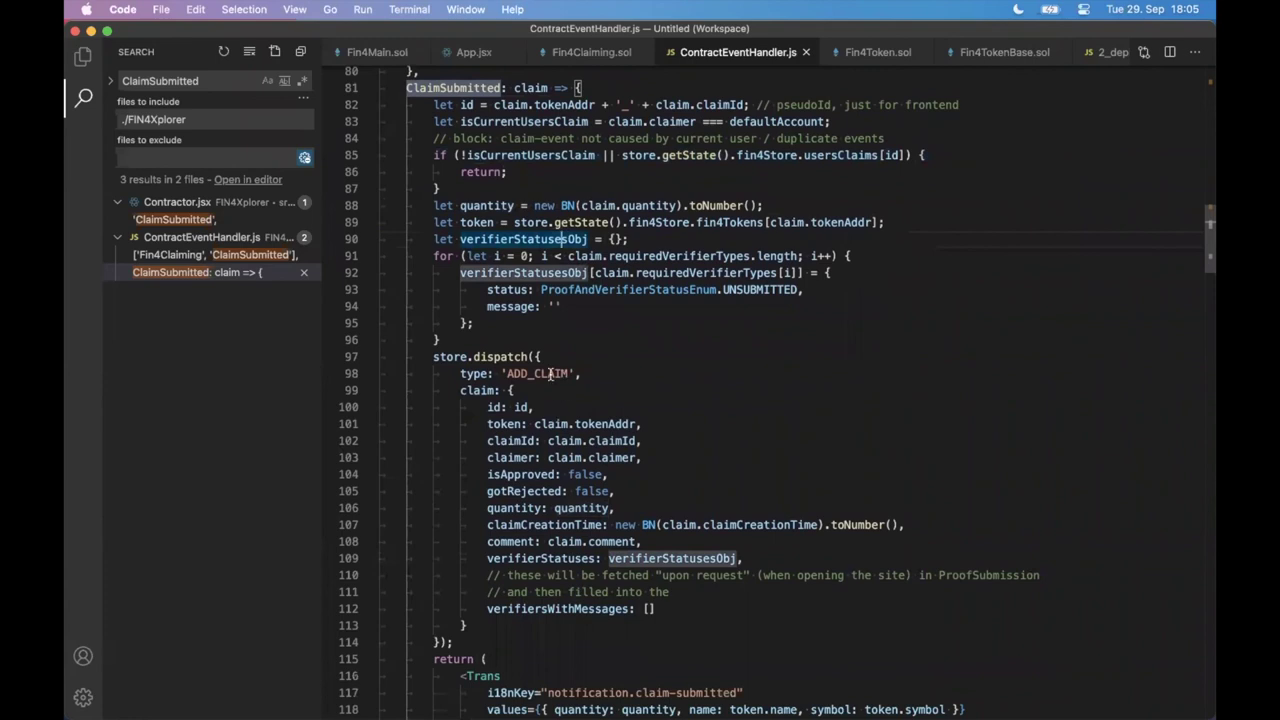
click(452, 357)
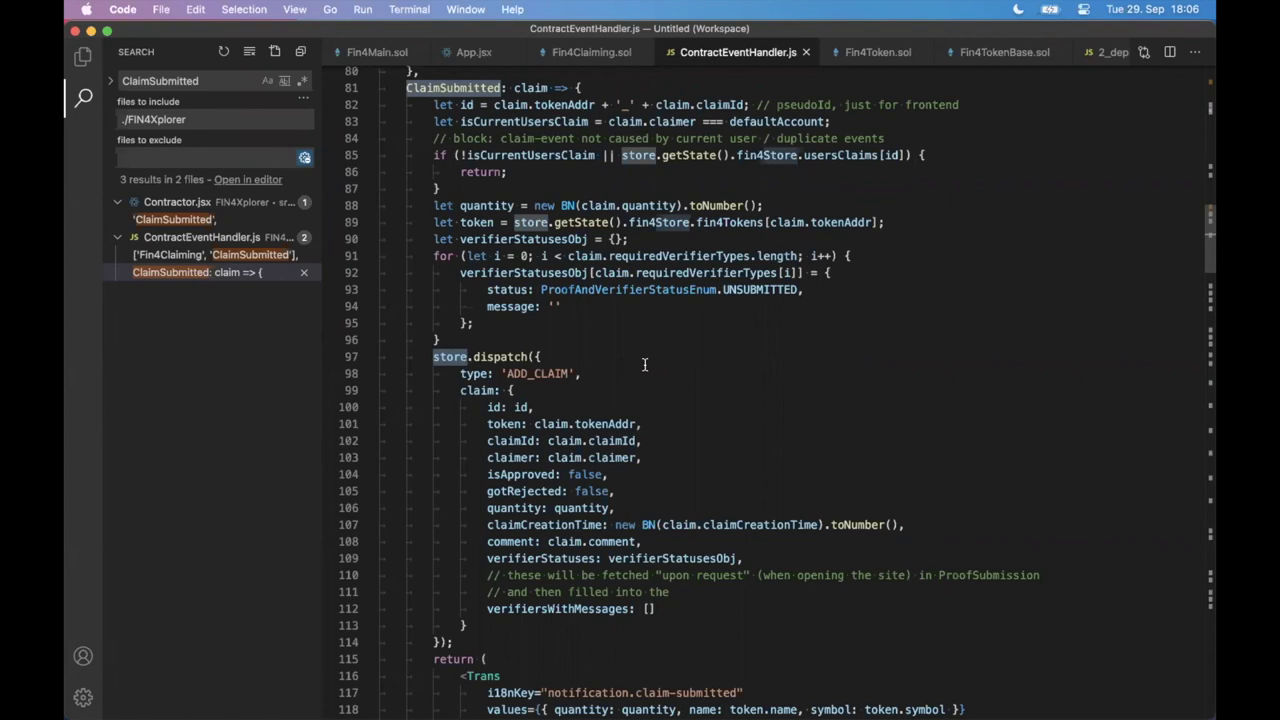
double_click(558, 374)
Search the project for ADD_CLAIM and highlight usersClaims in its index.js case.
key(super+shift+f)
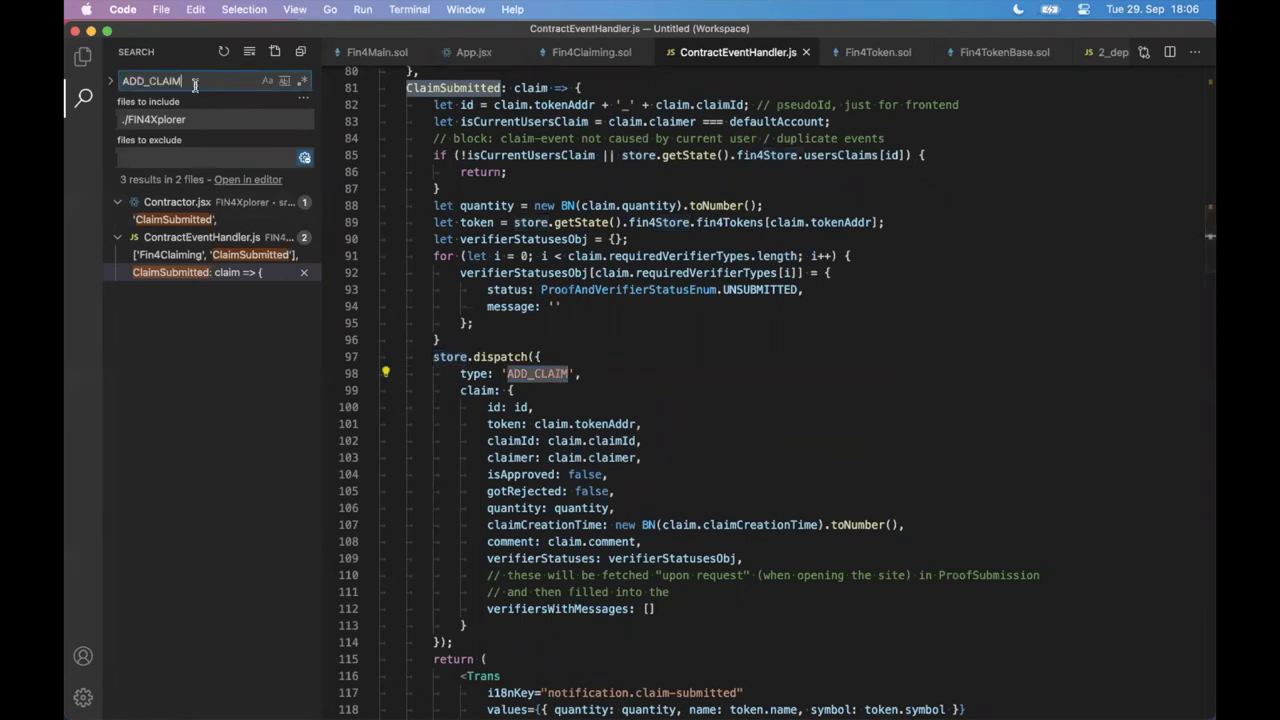
click(200, 256)
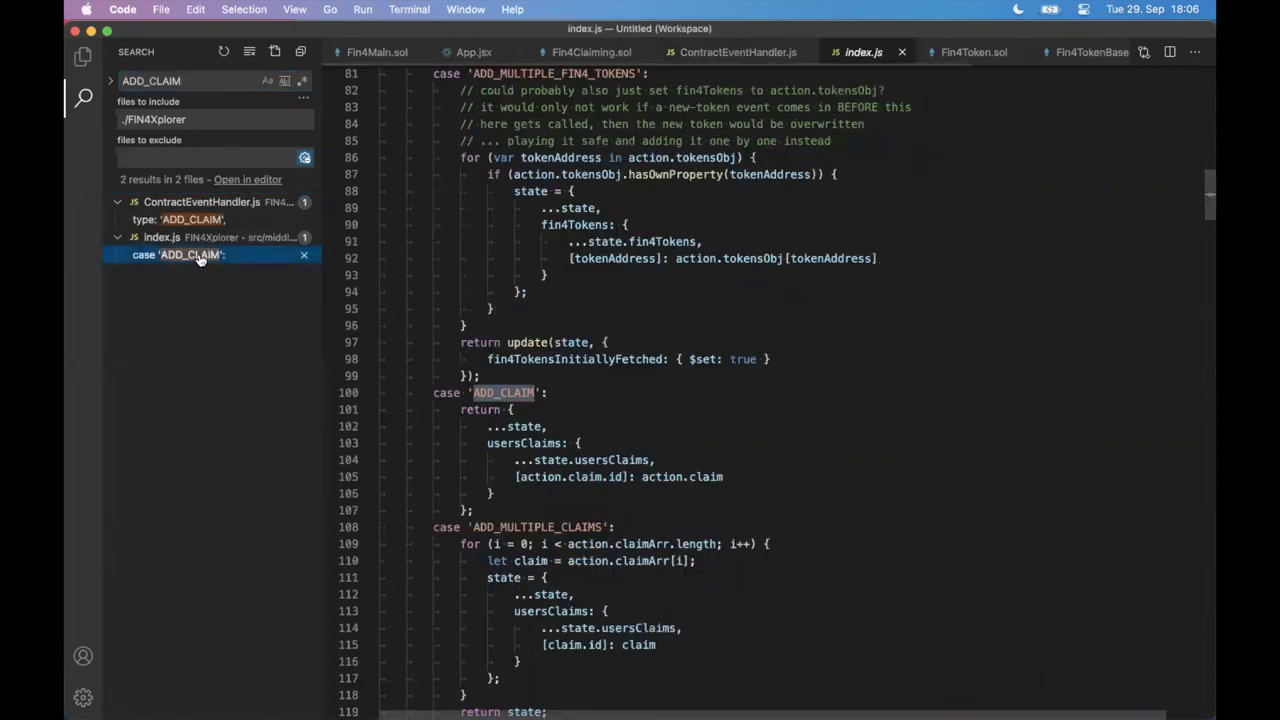
scroll(580, 345, down, 1)
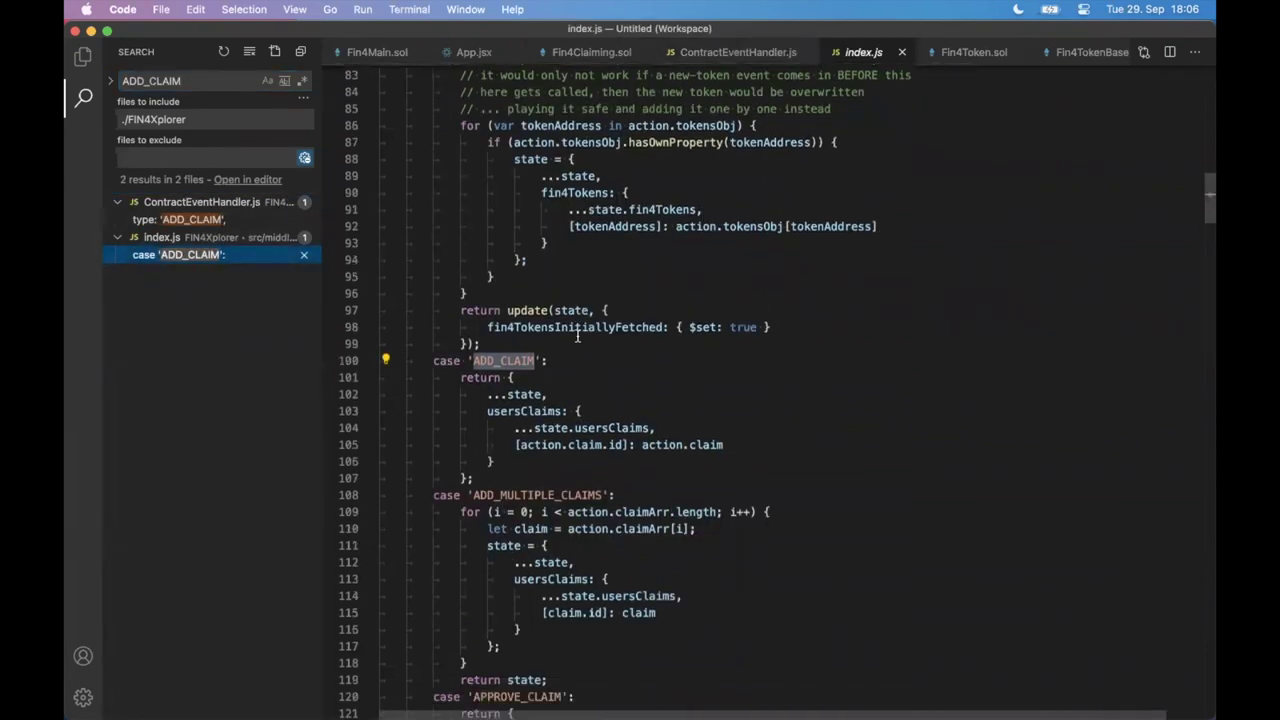
double_click(526, 392)
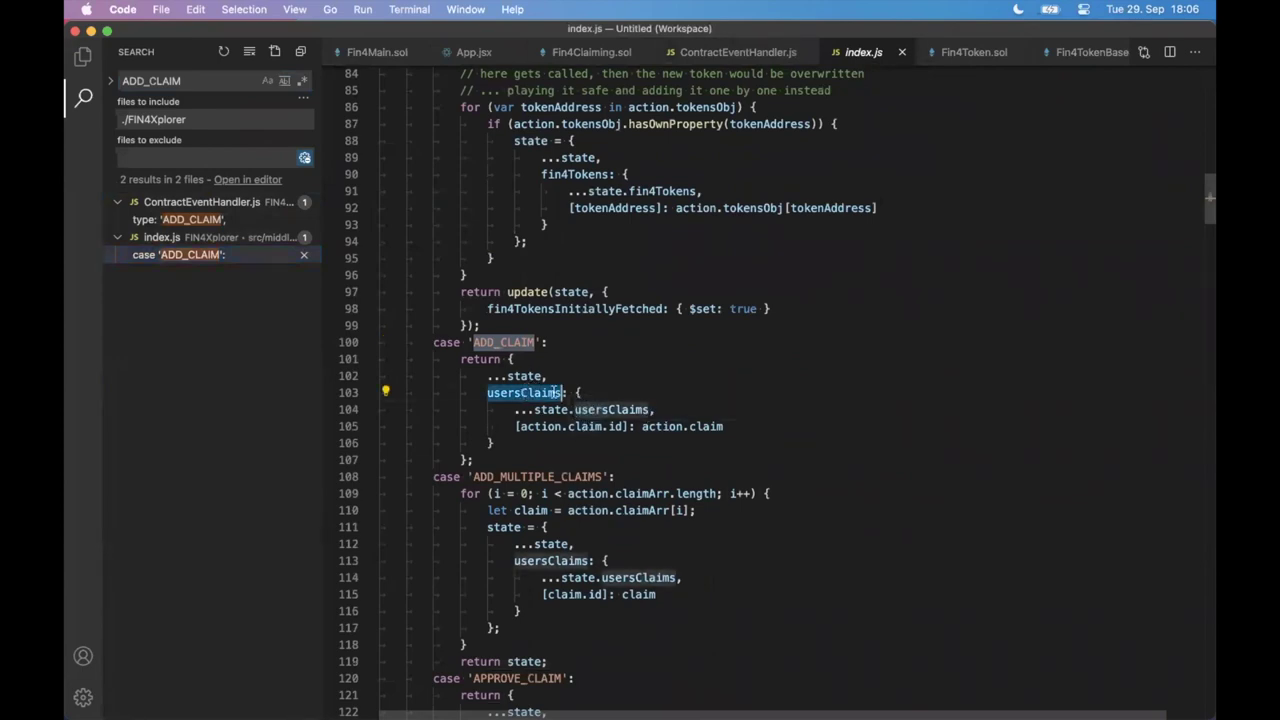
Reveal index.js in the Explorer and highlight initialState's body and its usersClaims entry.
scroll(545, 342, up, 10)
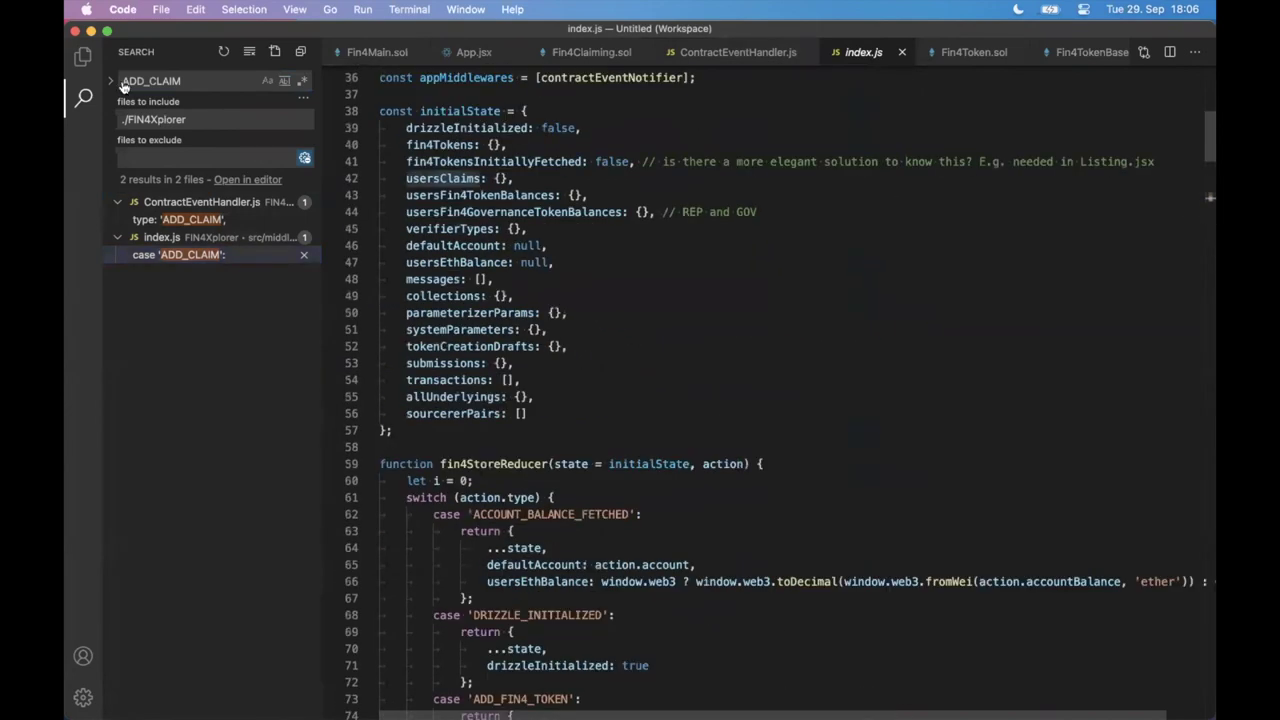
key(super+shift+e)
scroll(535, 400, up, 2)
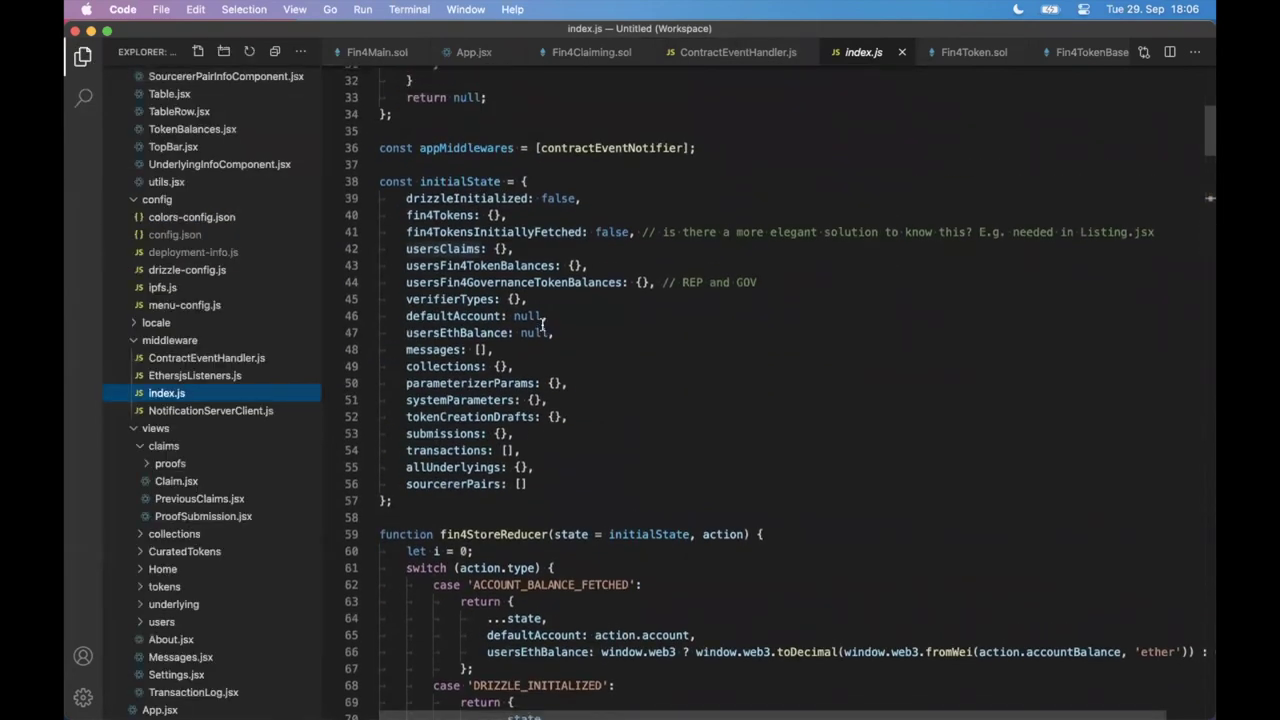
drag(528, 500, 382, 214)
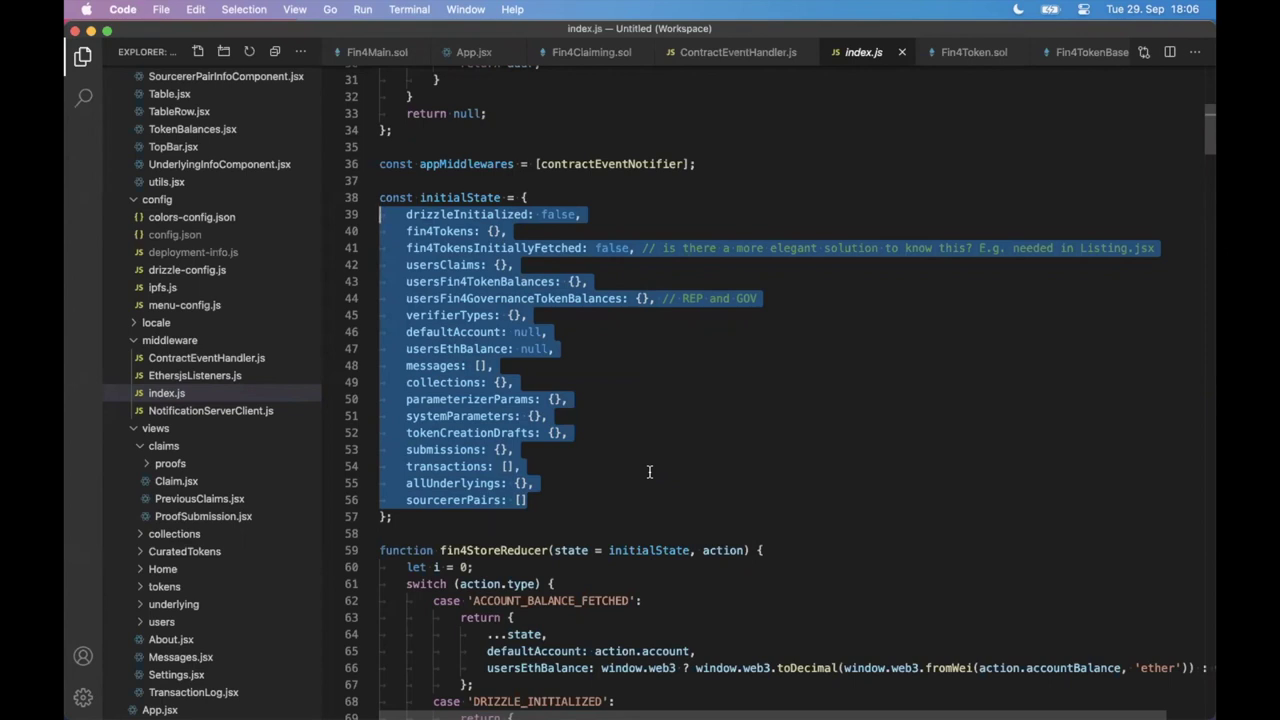
double_click(449, 265)
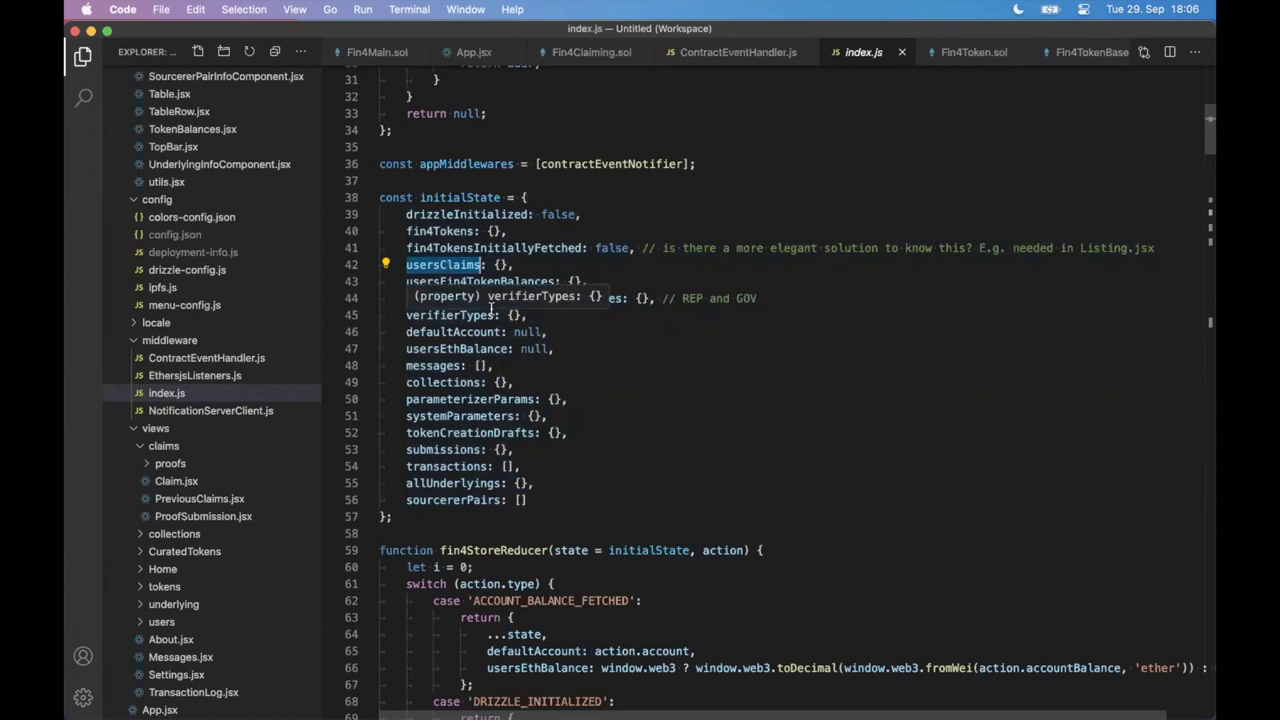
click(556, 368)
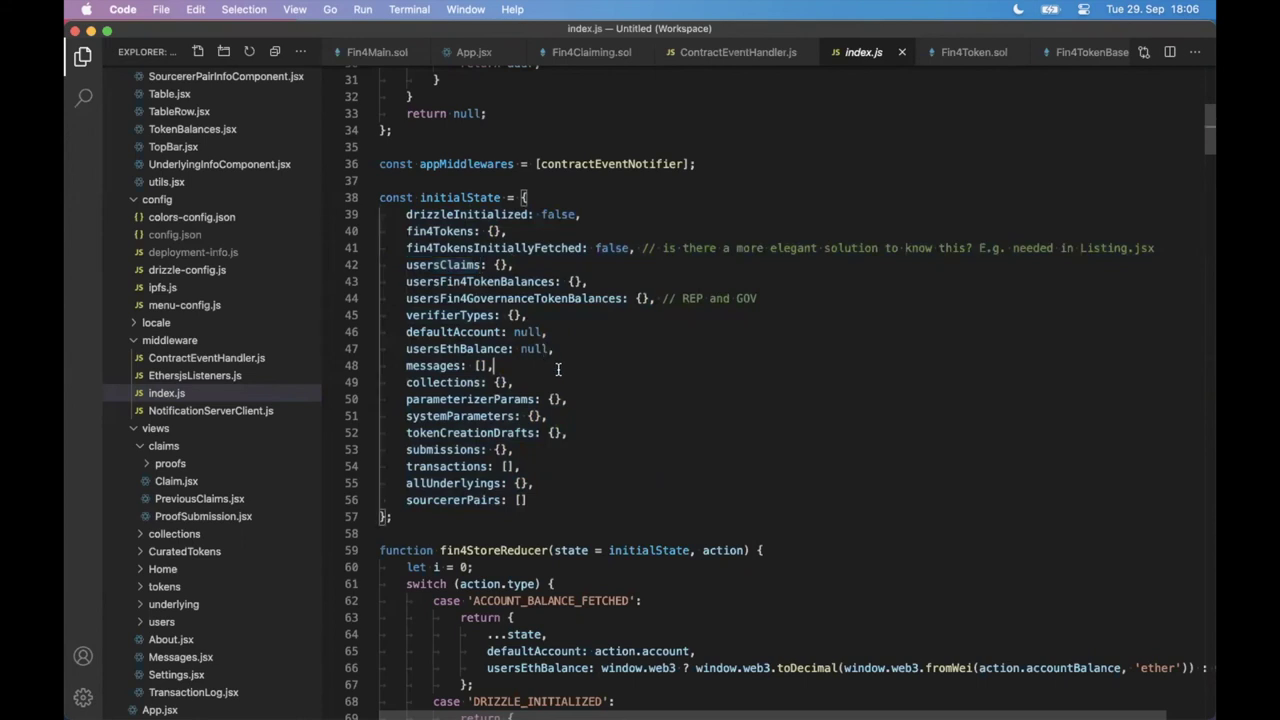
click(593, 166)
Open Claim.jsx via quick file search and keep it as a permanent tab.
key(super+p)
text(claim)
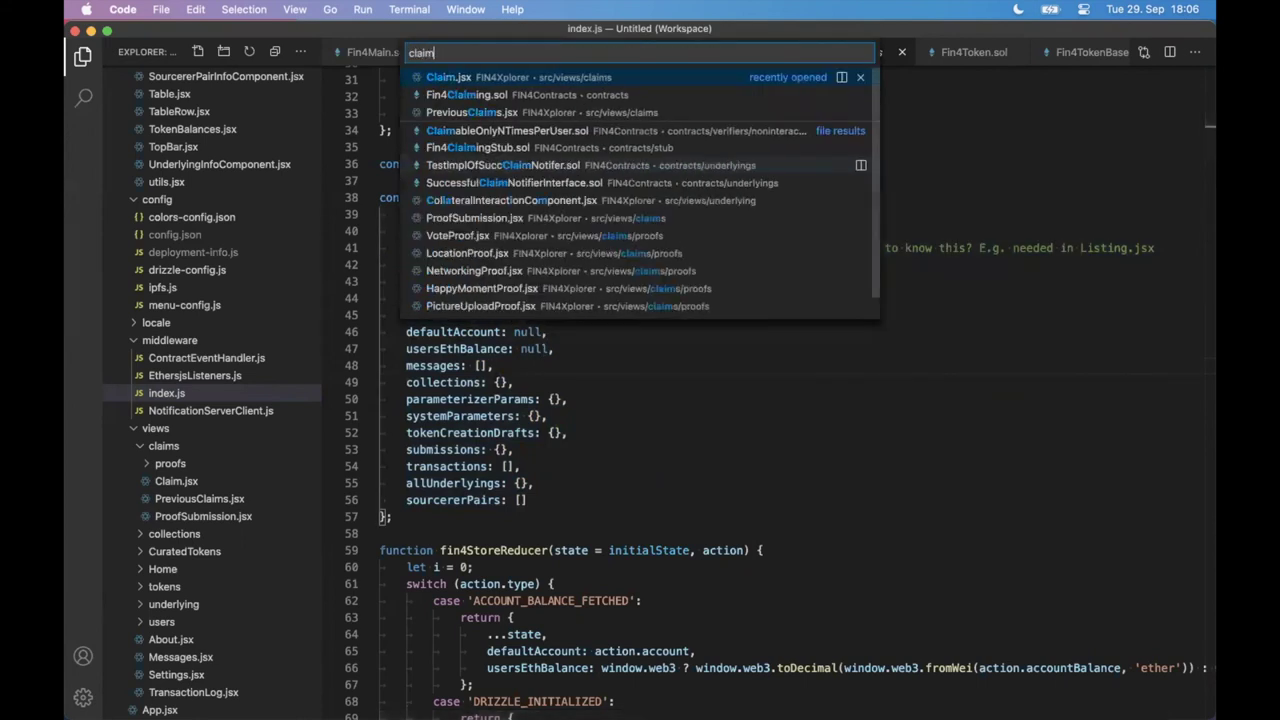
key(Return)
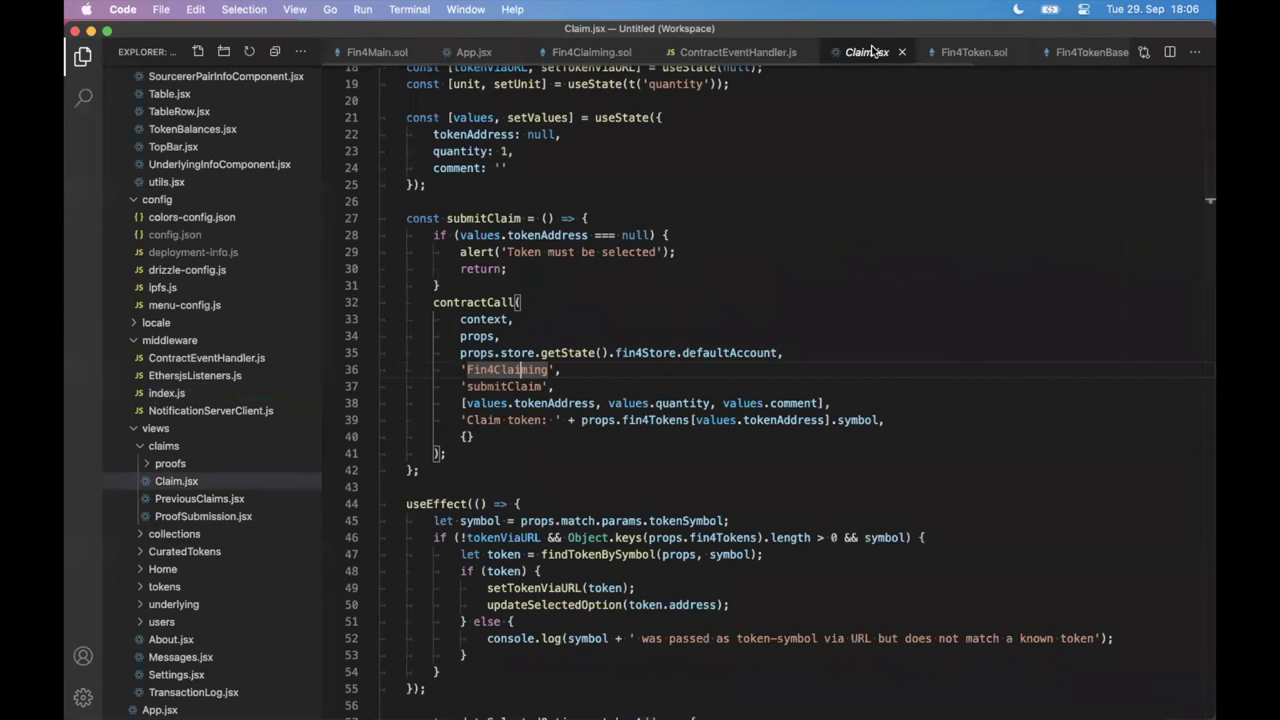
double_click(866, 53)
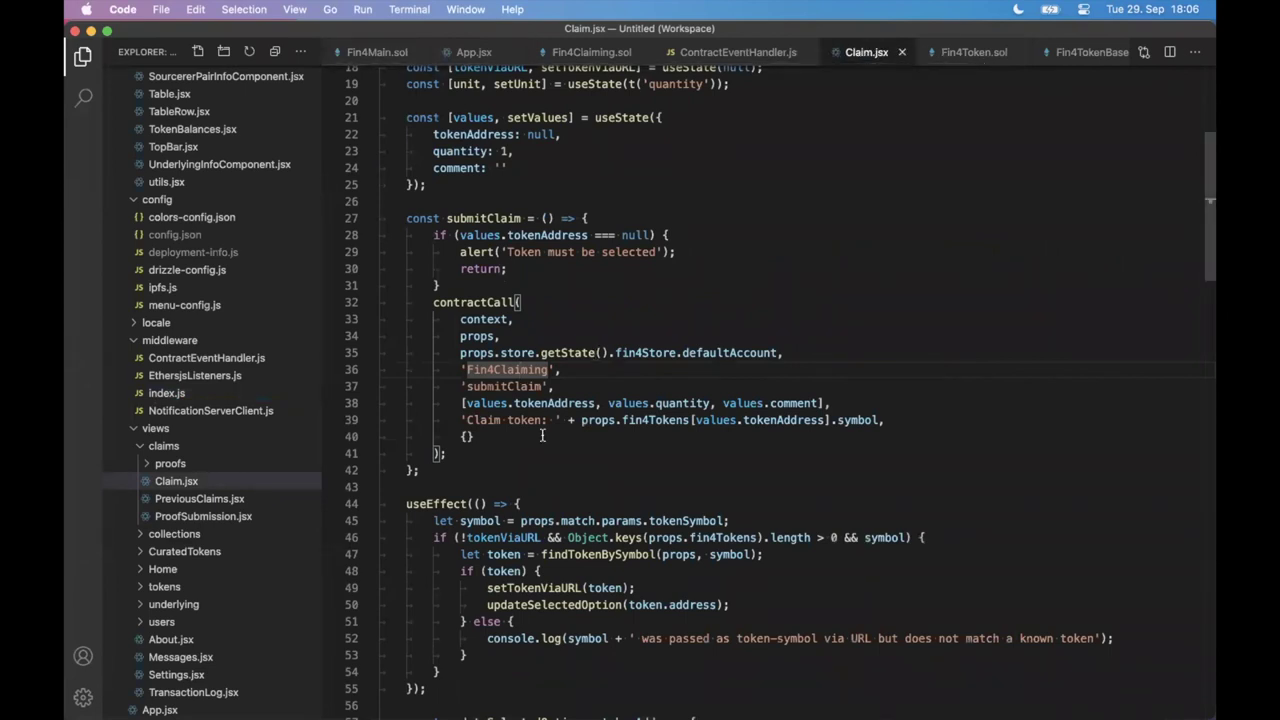
Highlight the 'Token must be selected' alert, then mark the previous claim cards in Chrome.
scroll(542, 436, down, 20)
scroll(575, 452, up, 18)
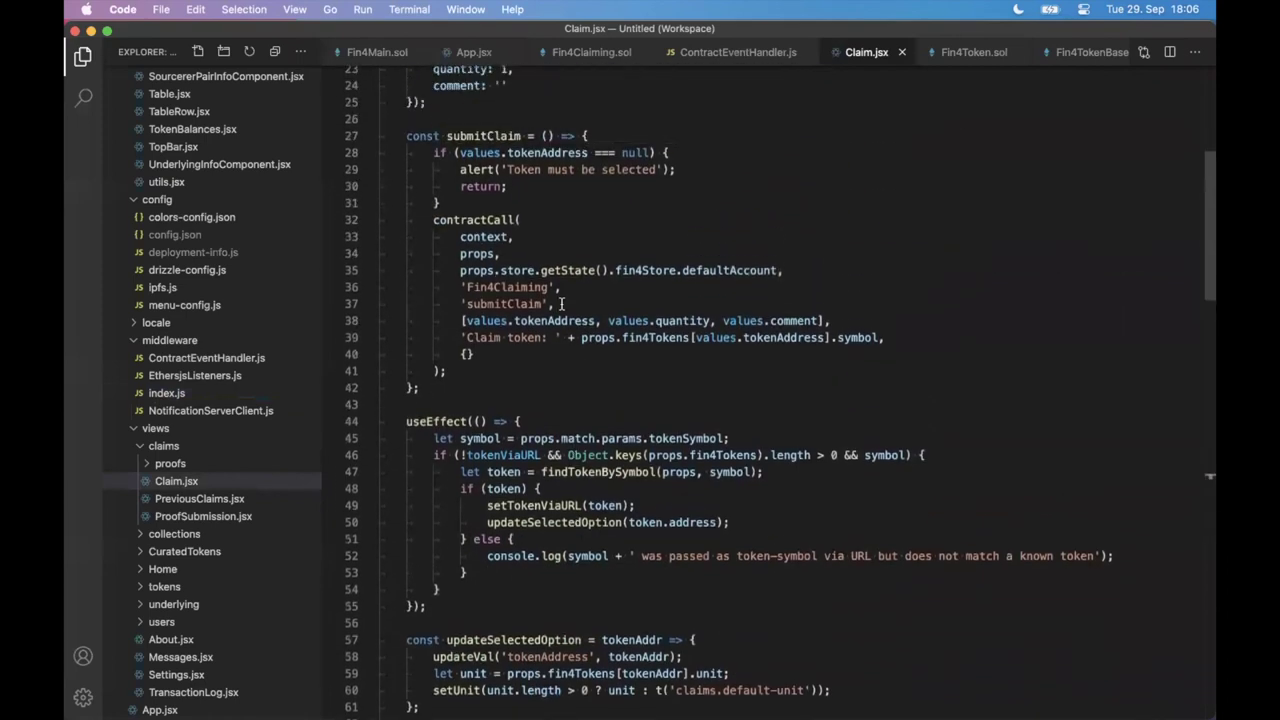
drag(676, 169, 504, 169)
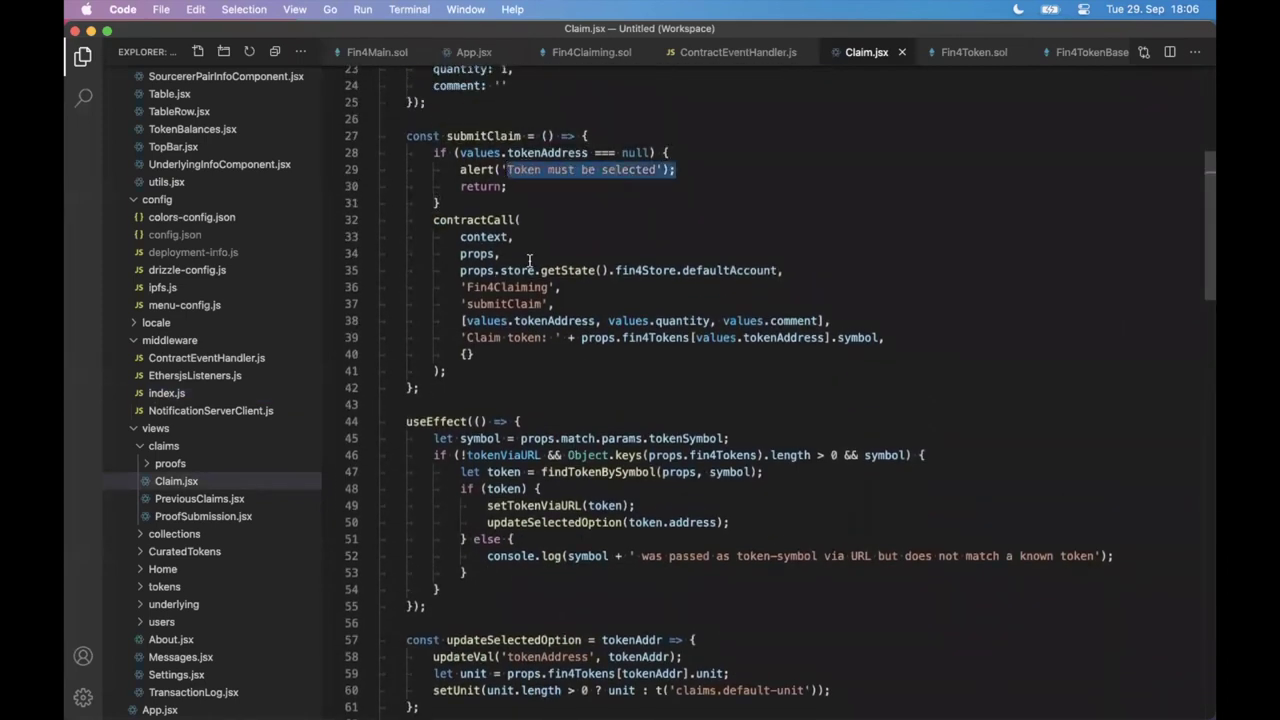
scroll(566, 375, down, 20)
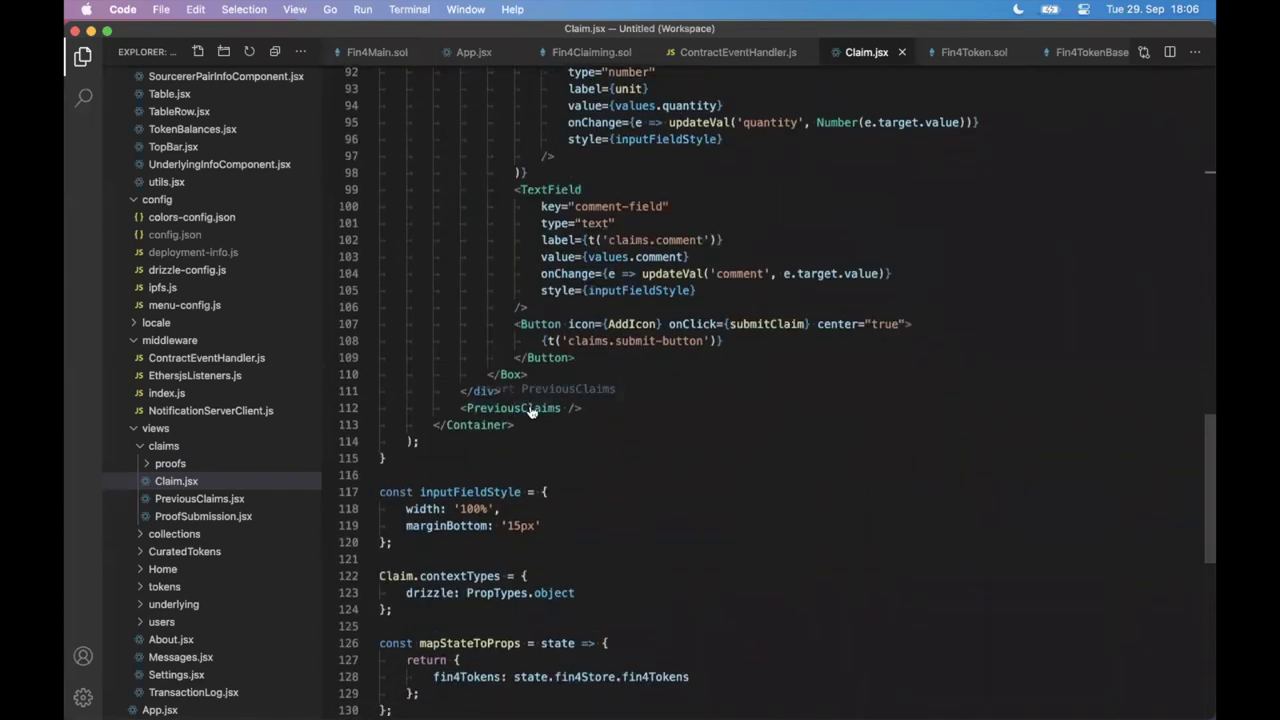
key(super+Tab)
drag(672, 185, 697, 196)
Open PreviousClaims.jsx from Claim.jsx and highlight mapStateToProps' usersClaims and fin4Tokens mappings.
click(697, 196)
key(super+Tab)
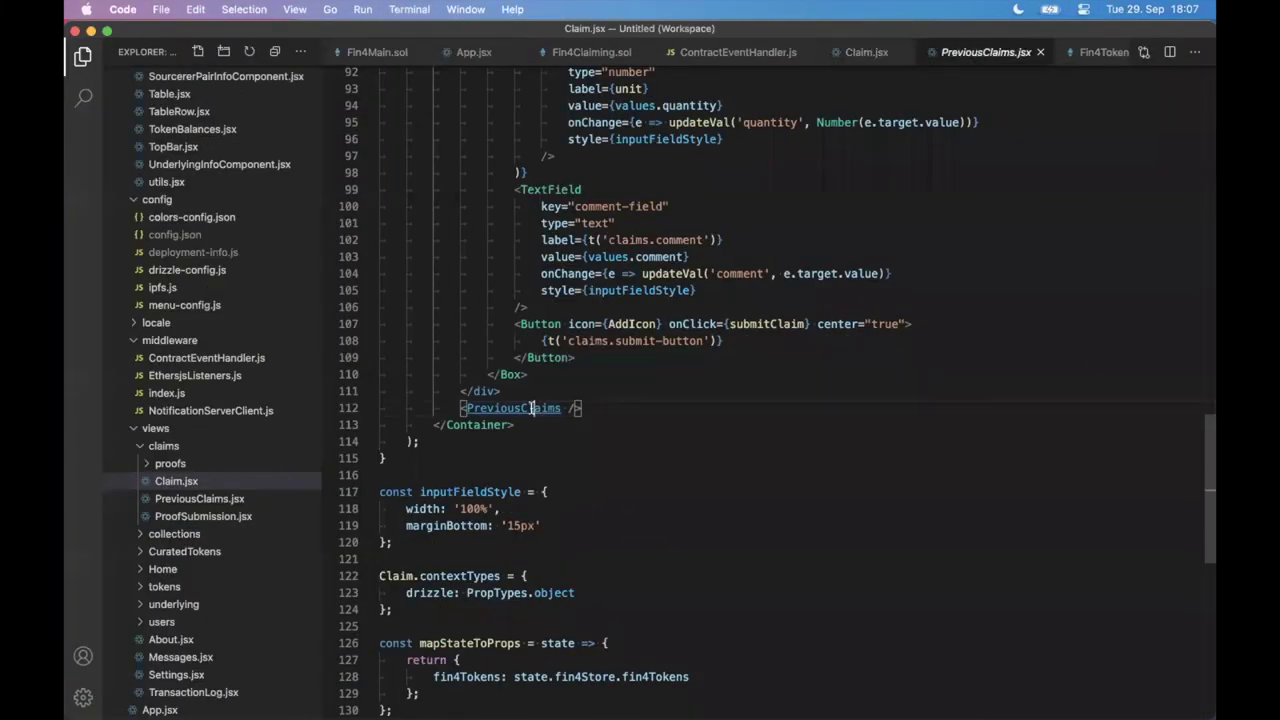
super+click(532, 409)
scroll(531, 408, up, 5)
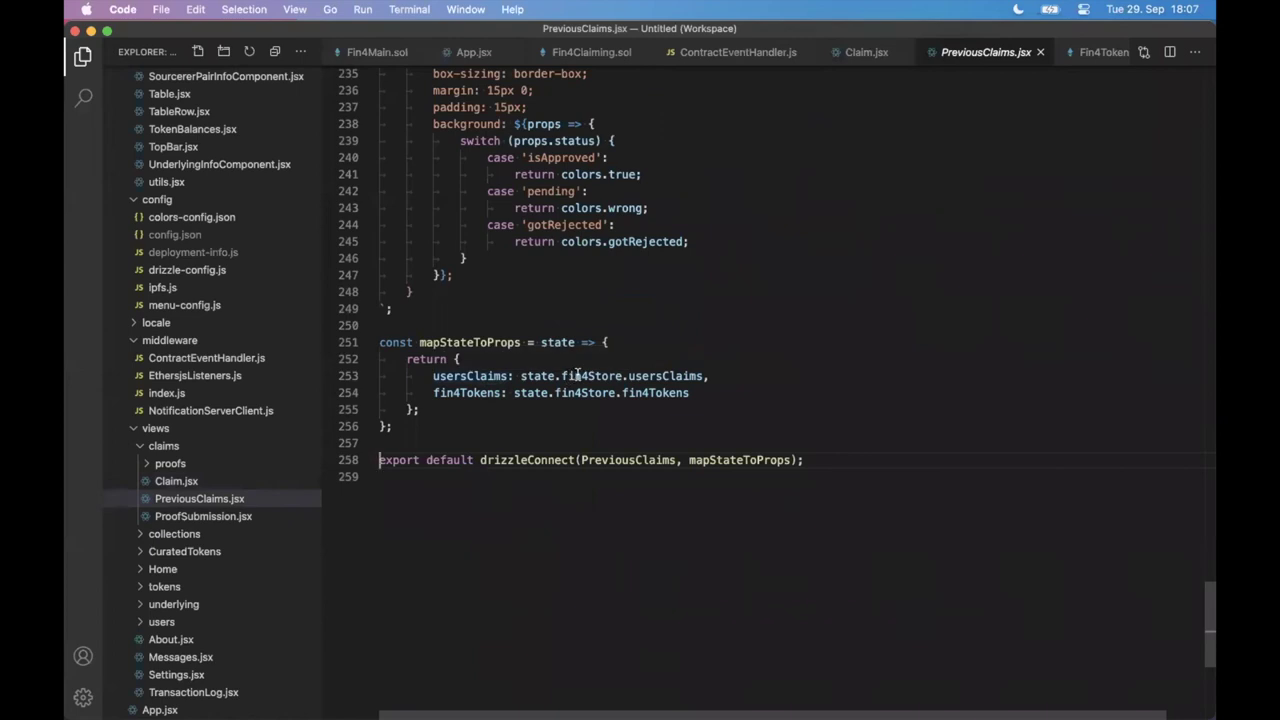
drag(524, 376, 703, 378)
double_click(487, 376)
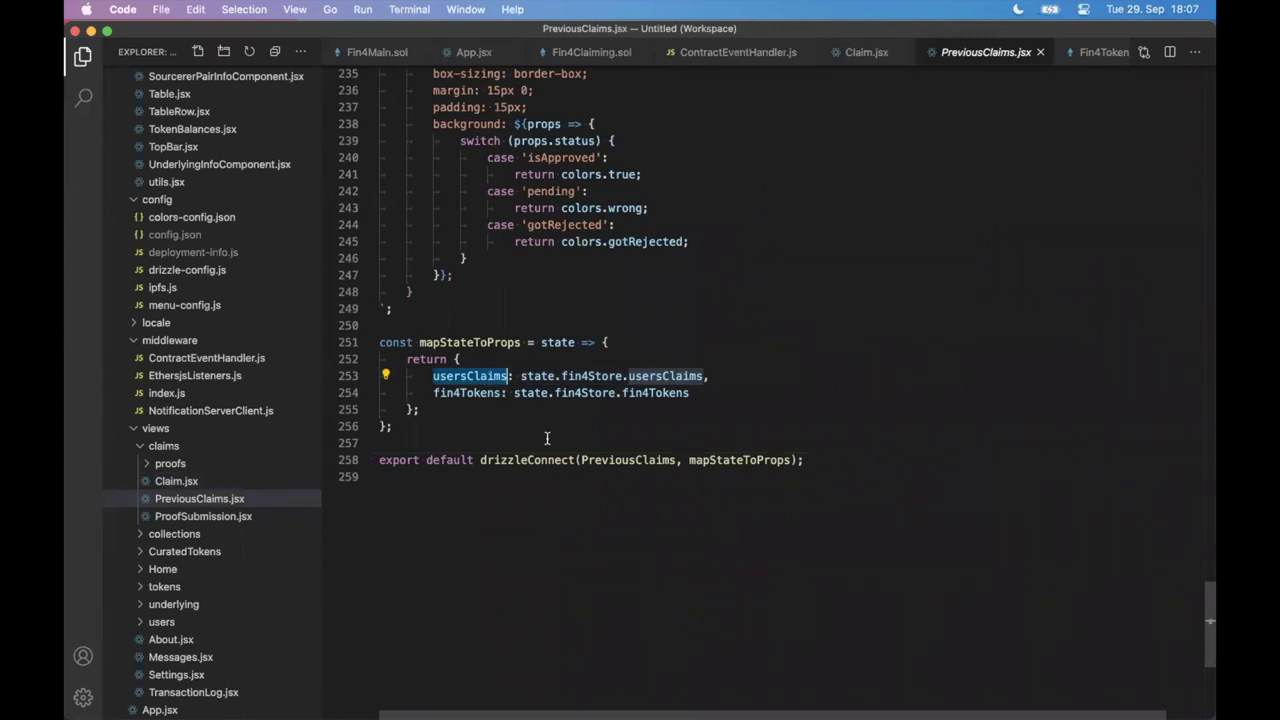
Highlight the fin4Tokens length check on line 115 and every use of usersClaims.
scroll(547, 438, up, 19)
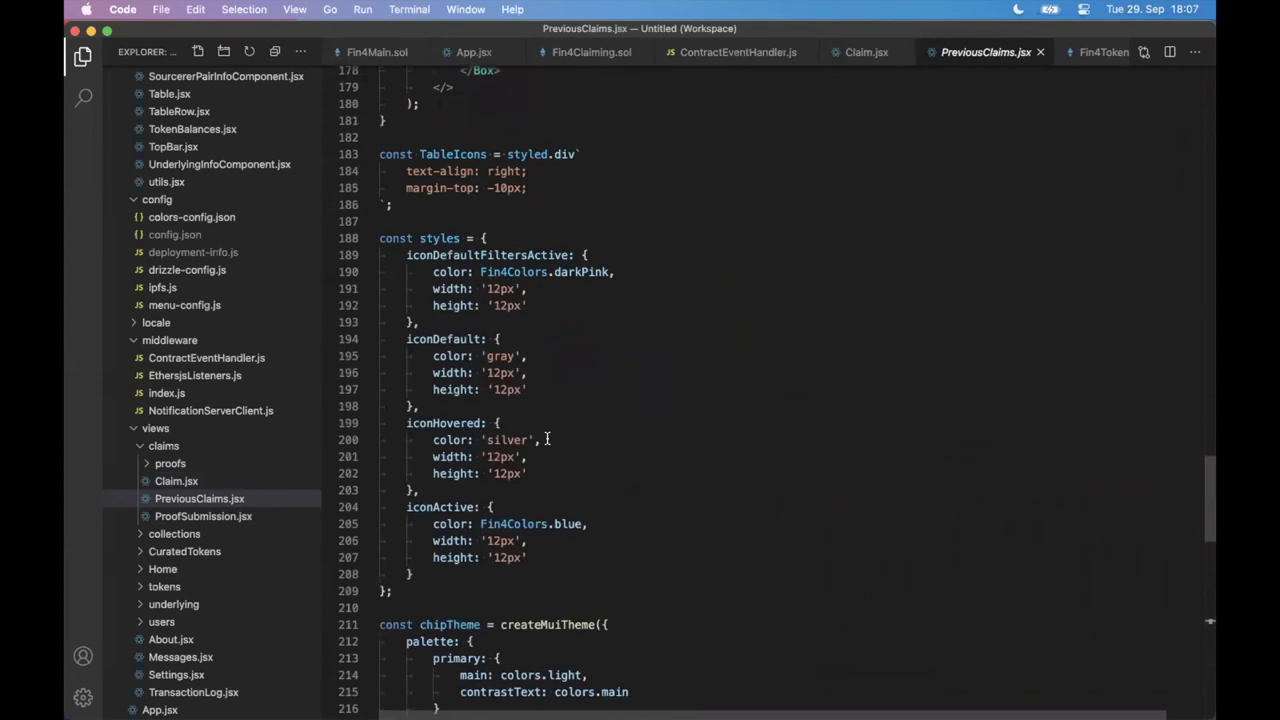
scroll(547, 438, up, 16)
scroll(547, 438, up, 8)
scroll(547, 438, up, 3)
drag(746, 287, 494, 287)
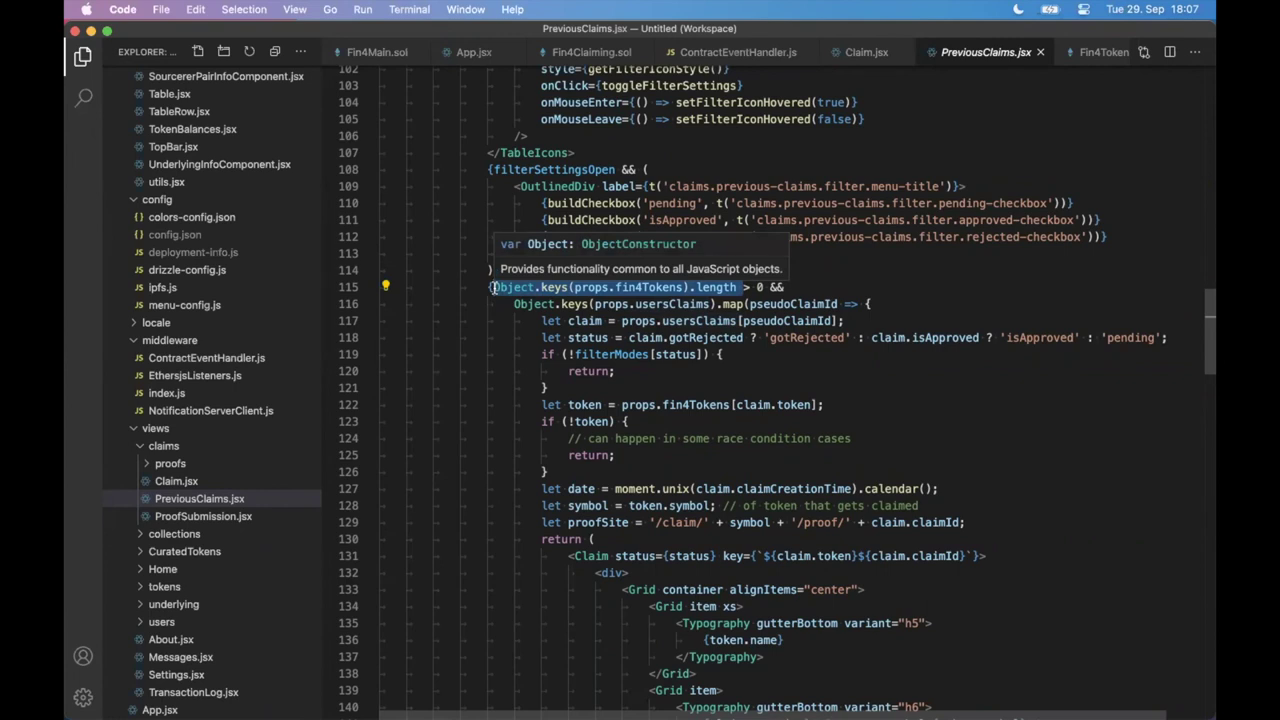
scroll(493, 287, down, 1)
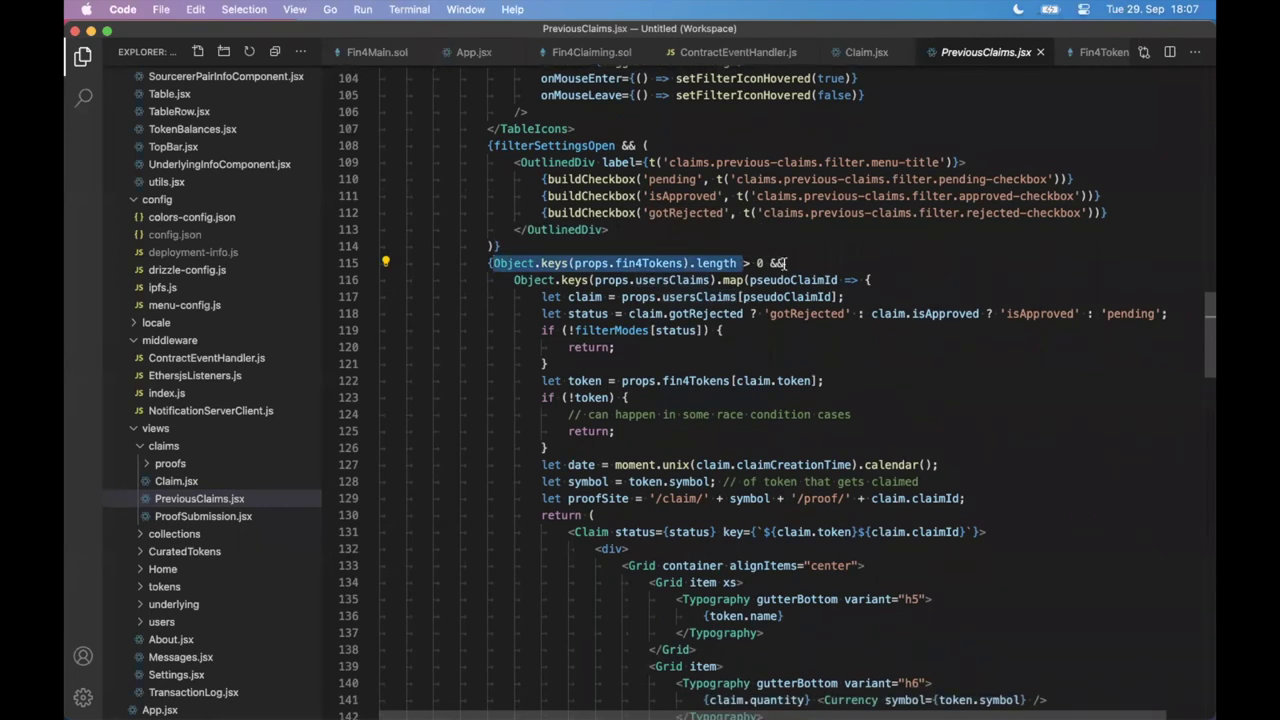
scroll(785, 263, down, 1)
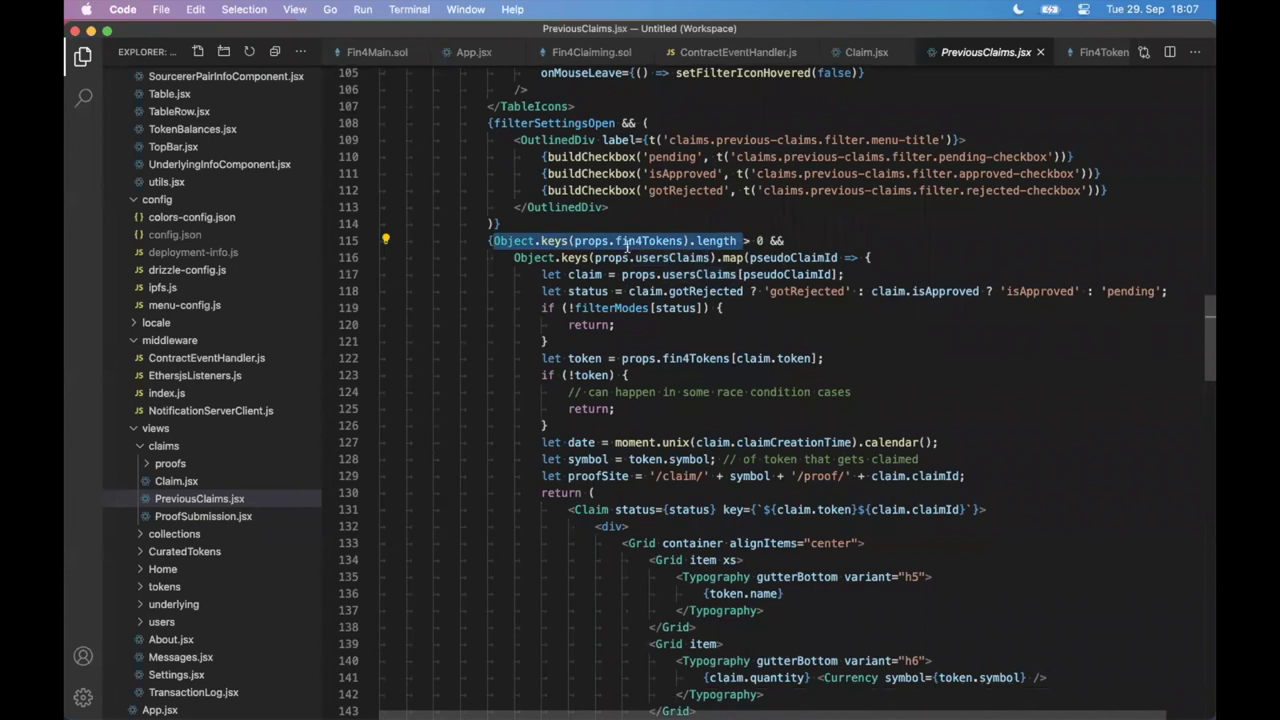
click(673, 257)
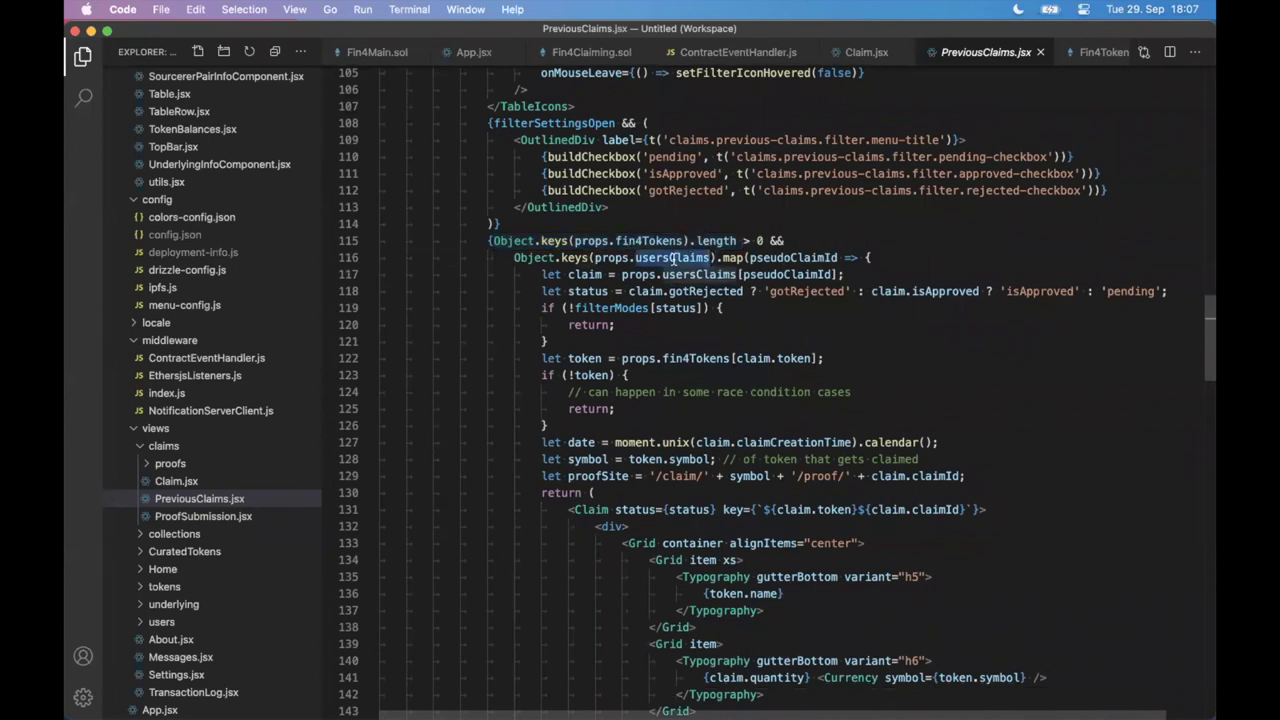
Highlight the usersClaims map, each claim occurrence and proofSite, then compare with the claims page.
scroll(673, 257, down, 1)
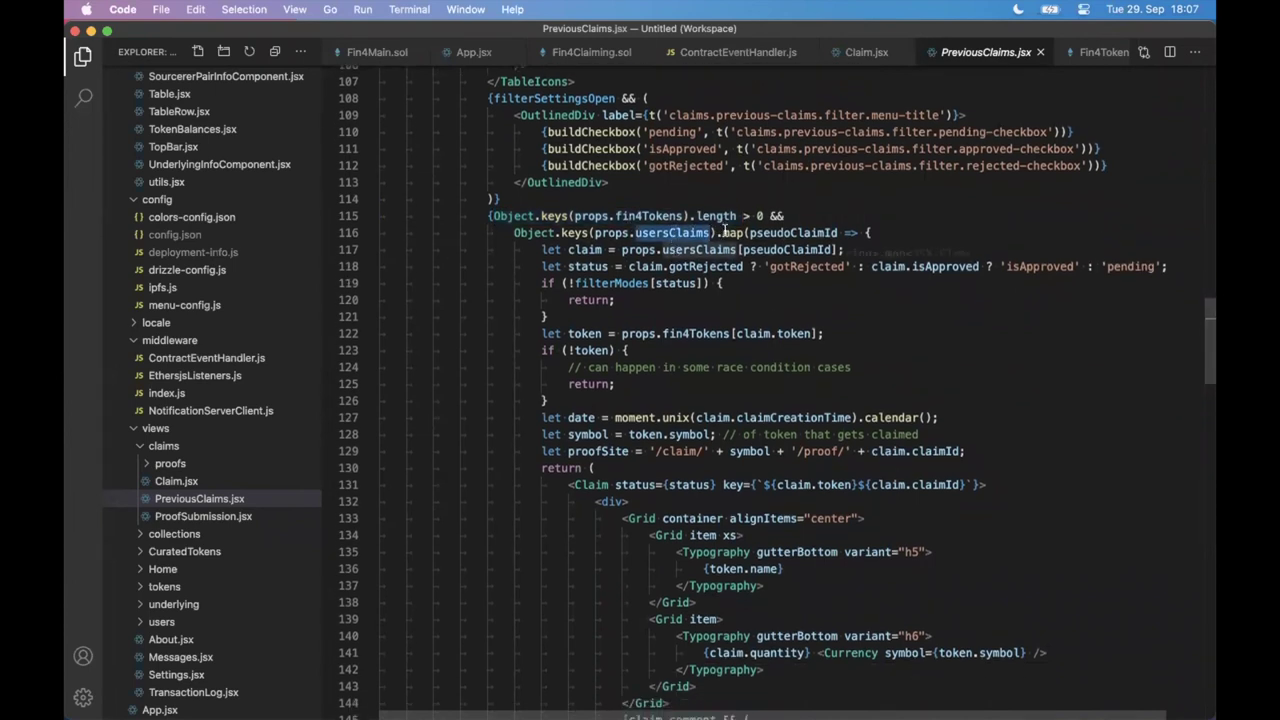
click(727, 232)
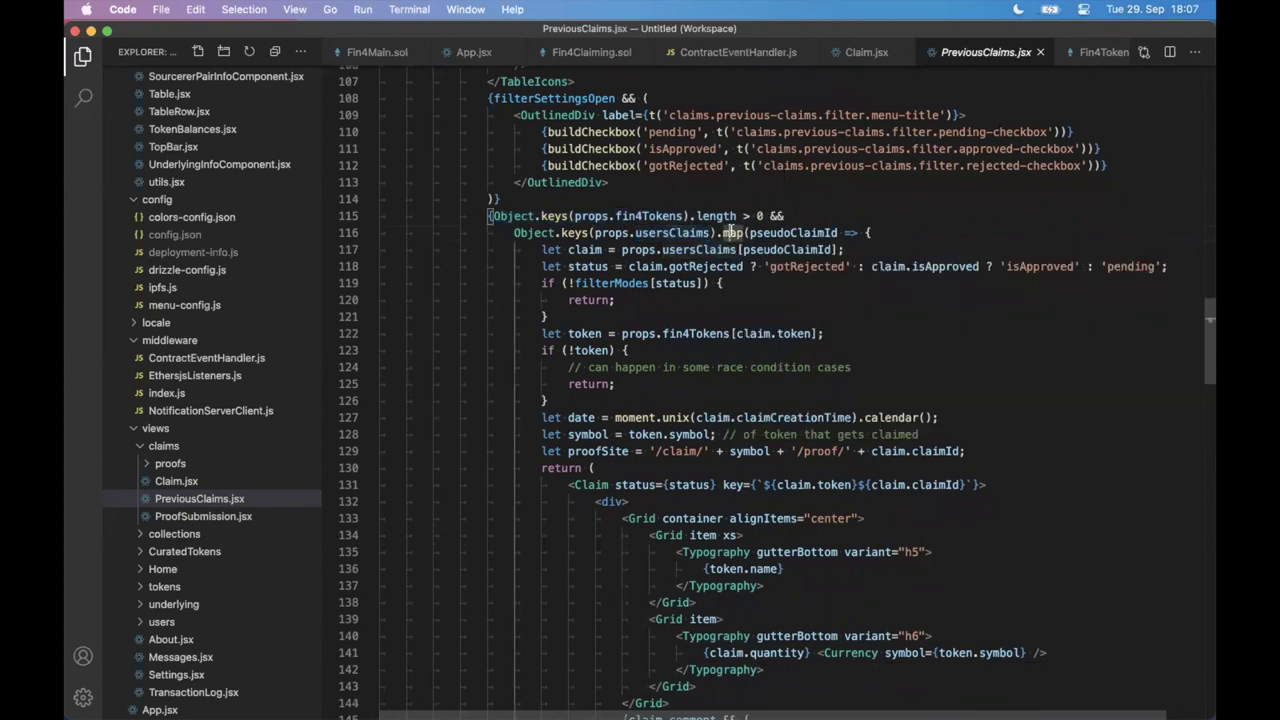
scroll(727, 232, down, 1)
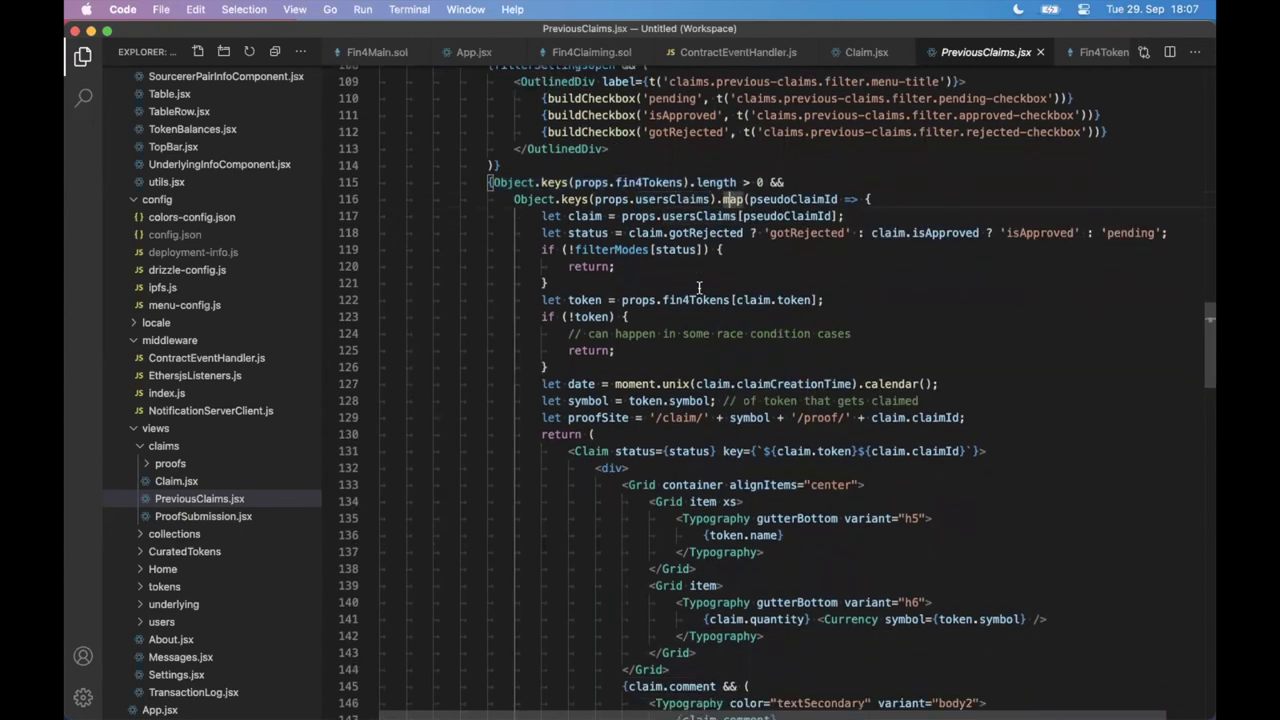
click(588, 216)
scroll(657, 329, down, 1)
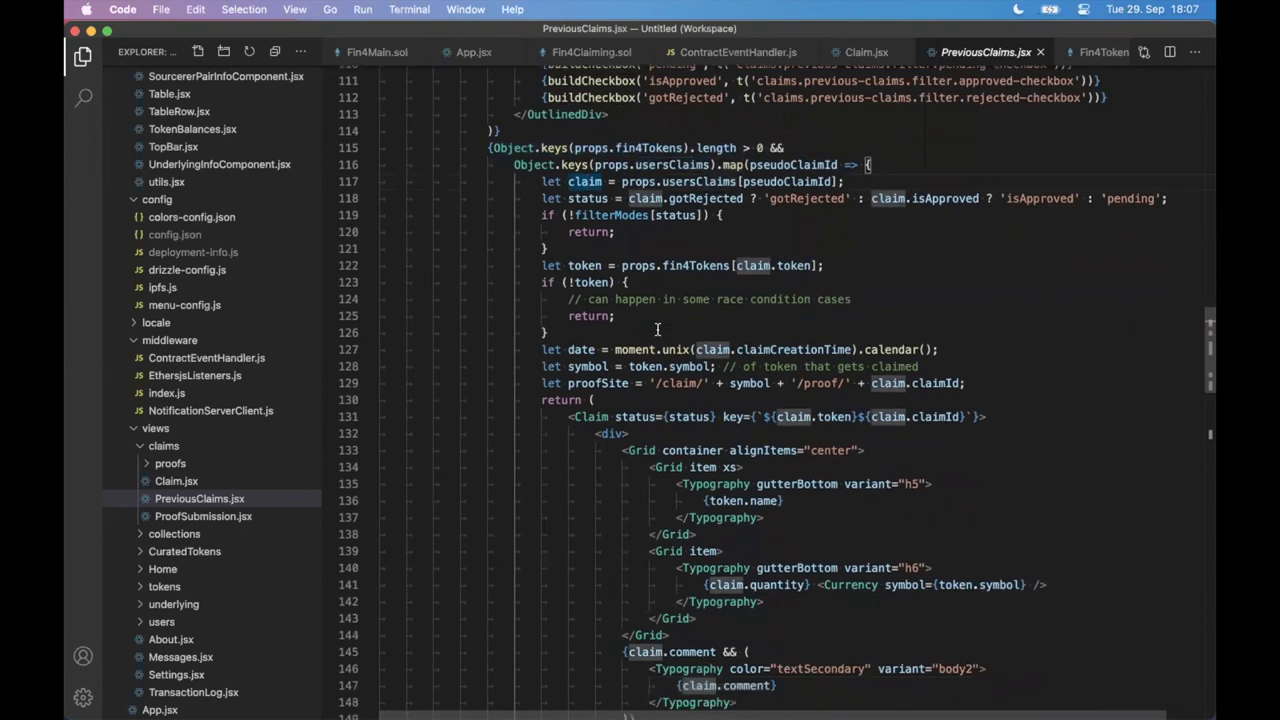
scroll(657, 329, down, 3)
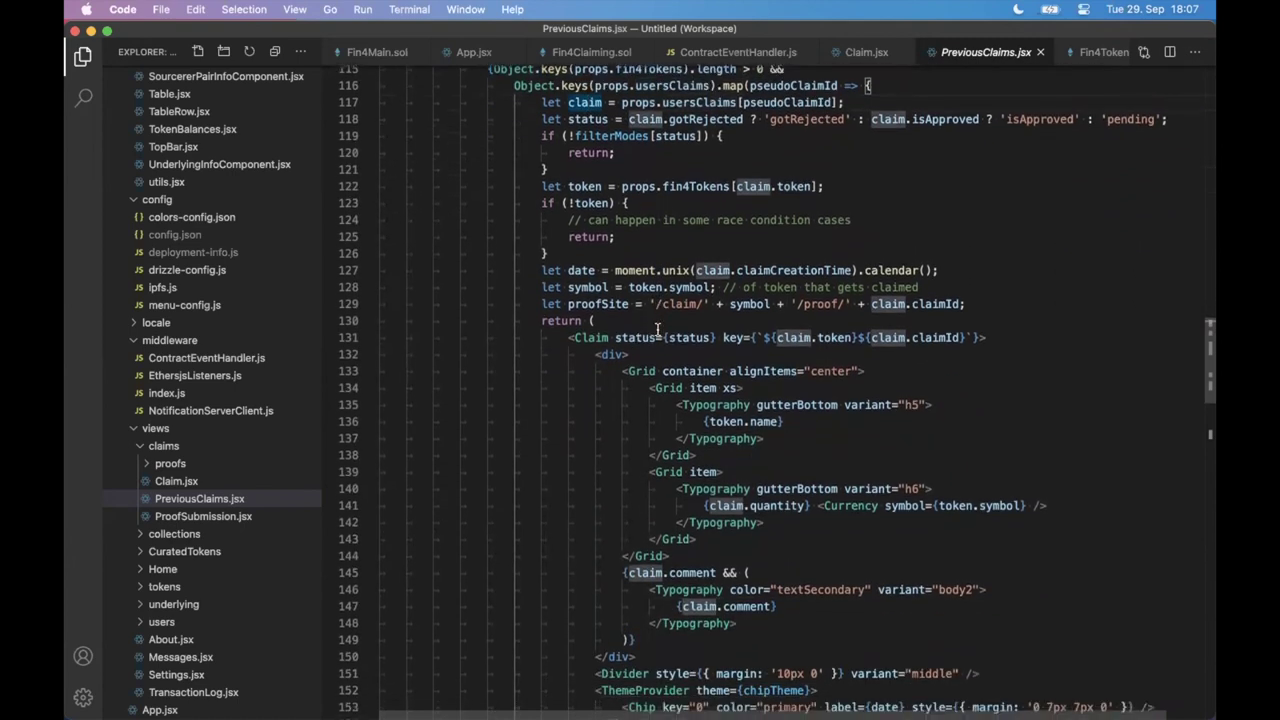
click(599, 294)
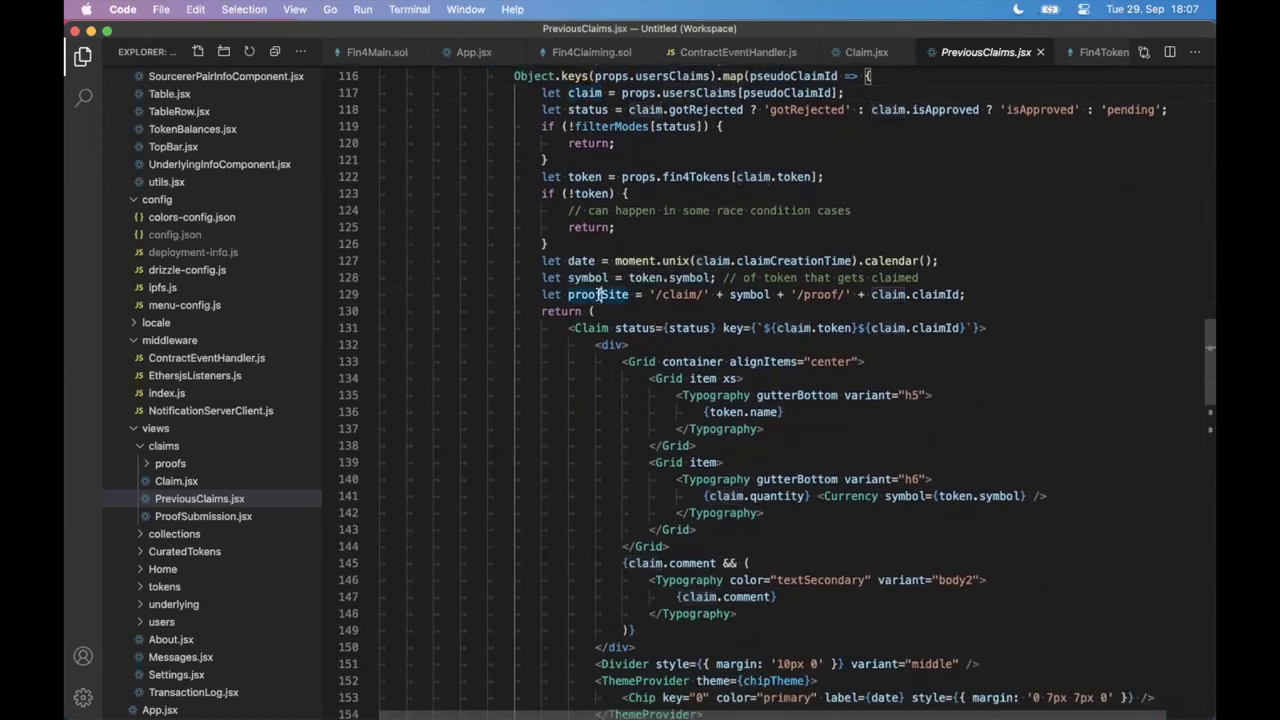
scroll(630, 290, down, 2)
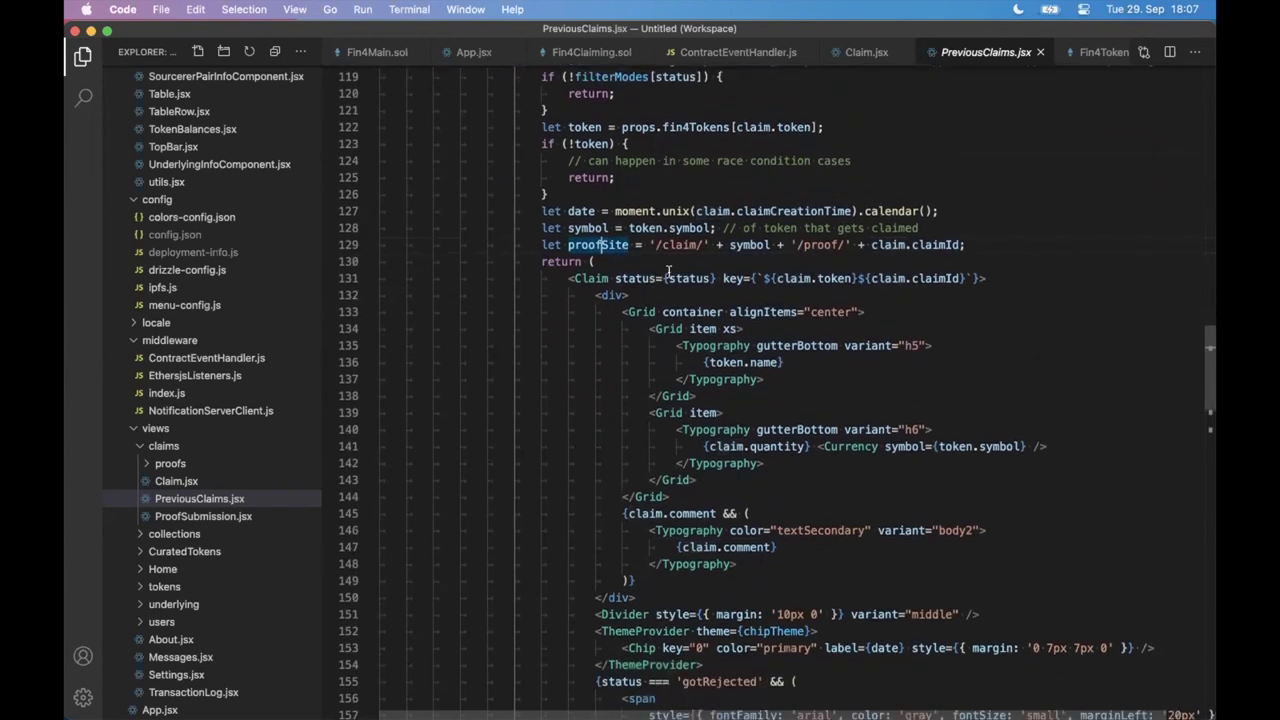
key(super+Tab)
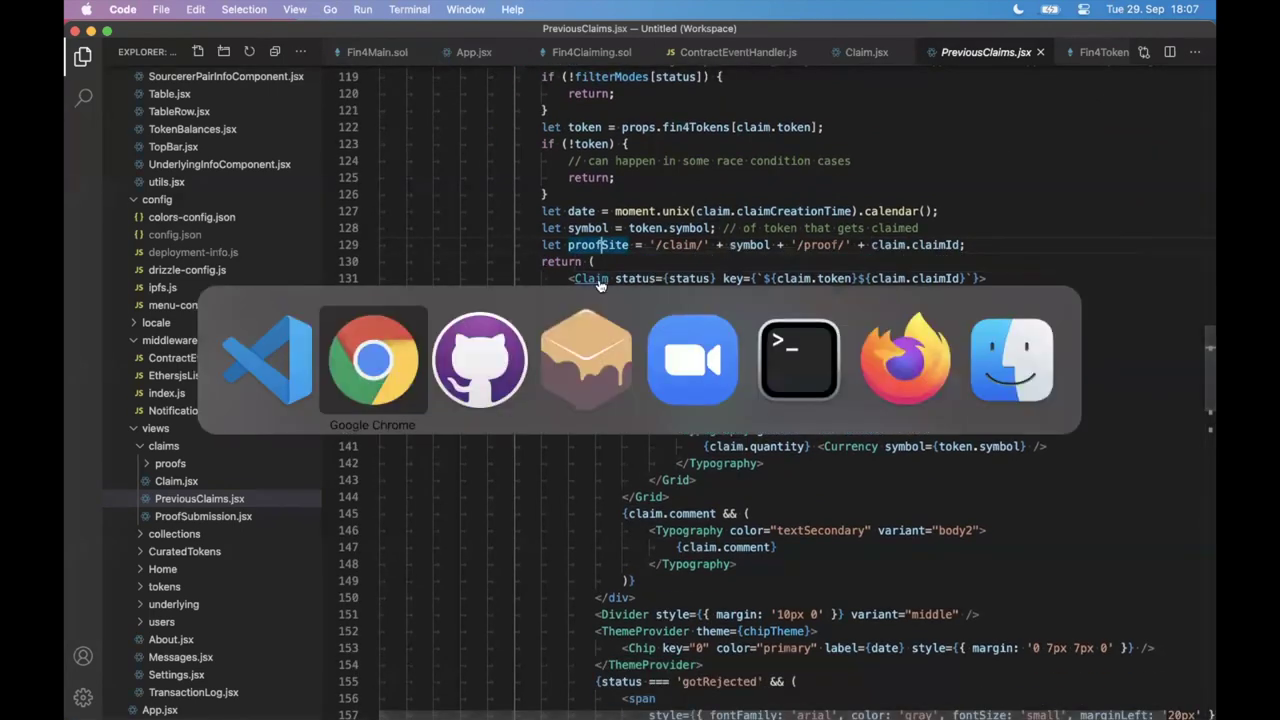
Scroll through PreviousClaims.jsx's status checks and highlight the Chip showing the claim date.
scroll(850, 300, down, 2)
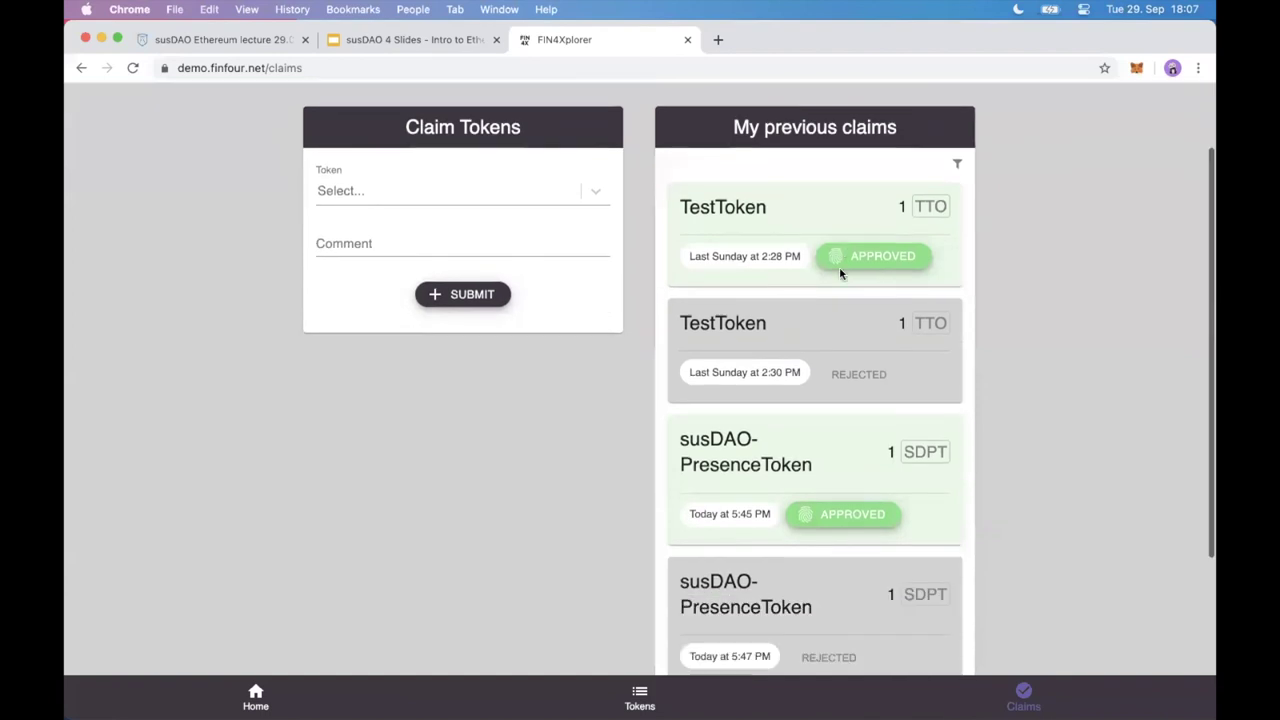
scroll(865, 252, down, 1)
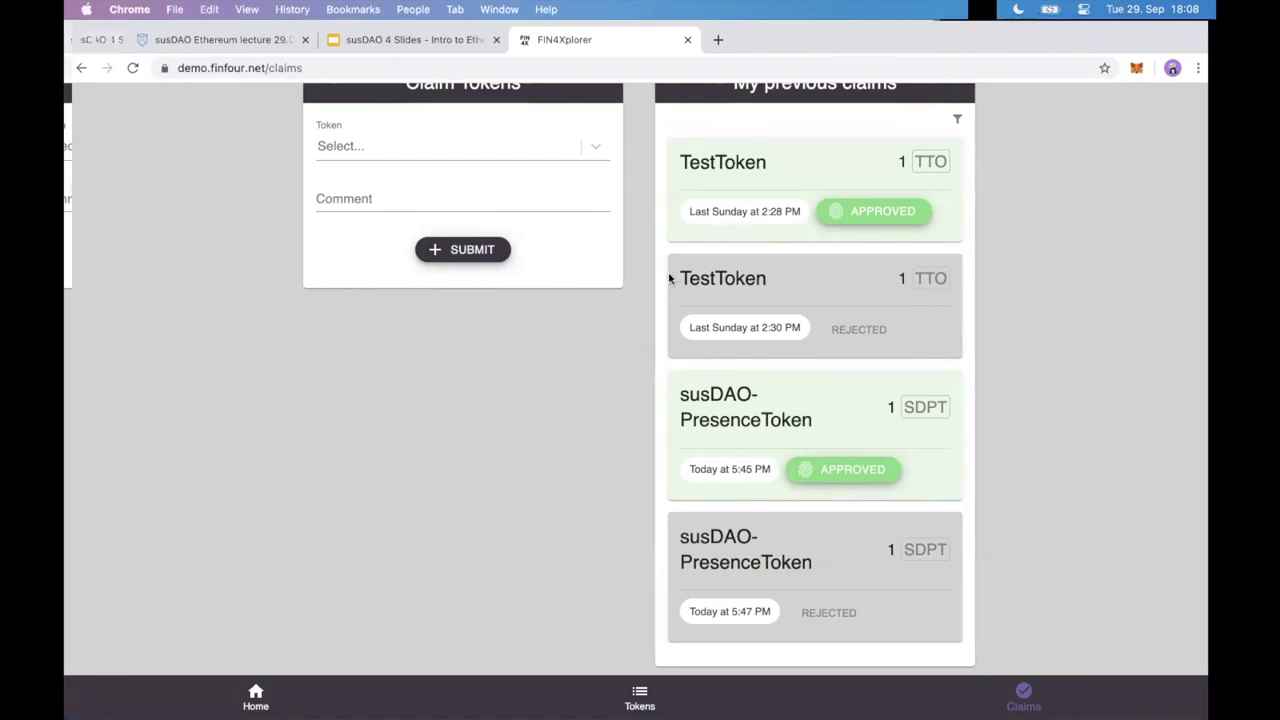
key(super+Tab)
scroll(650, 250, down, 2)
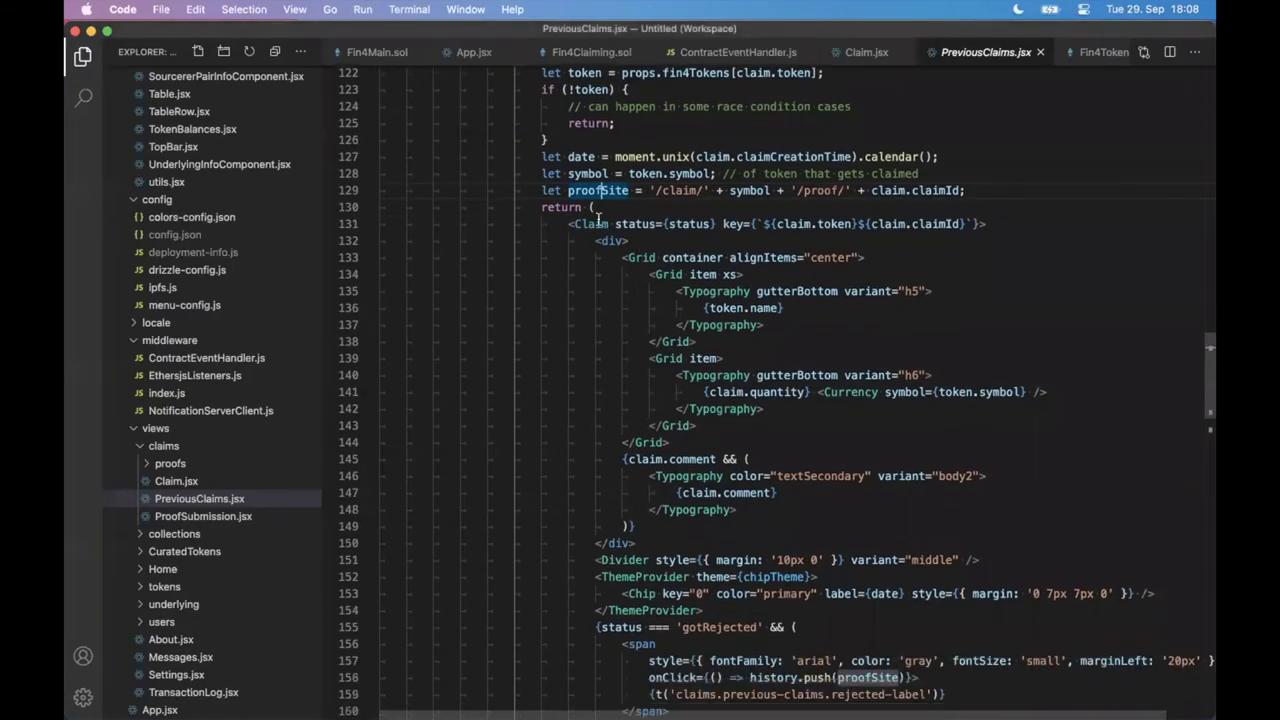
mouse_move(596, 224)
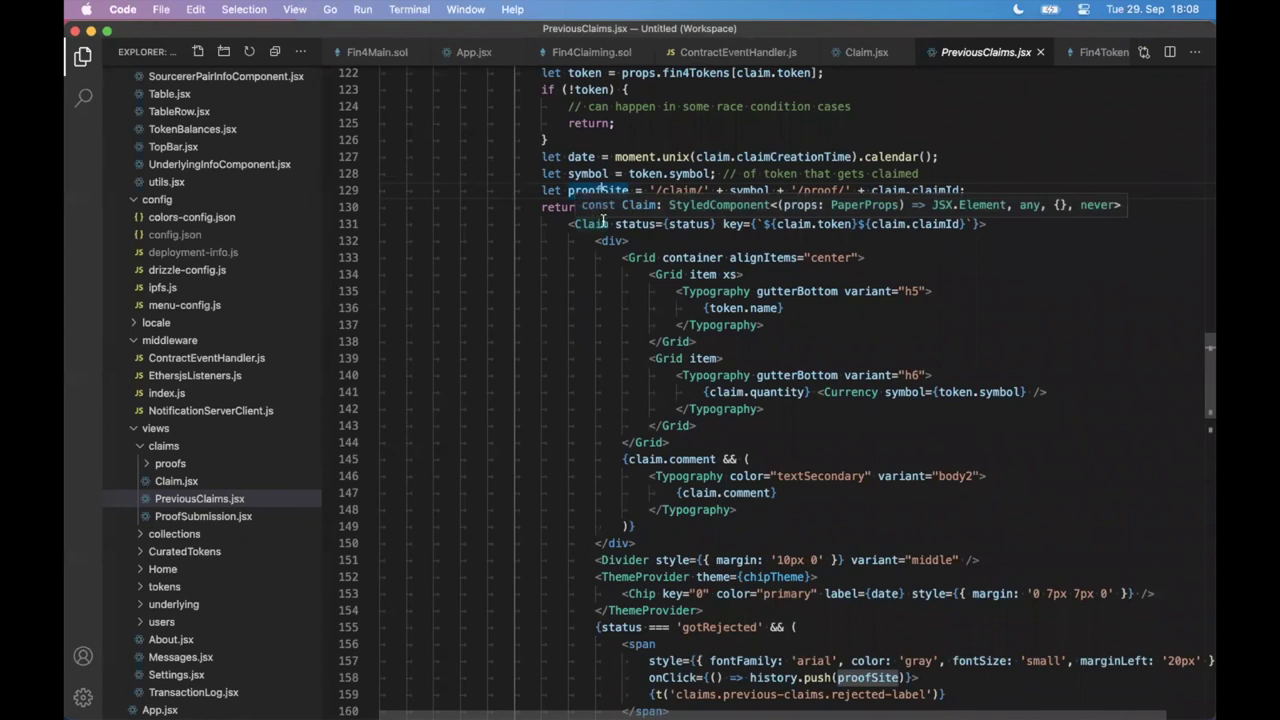
scroll(678, 206, down, 1)
scroll(678, 206, down, 1)
scroll(678, 206, down, 5)
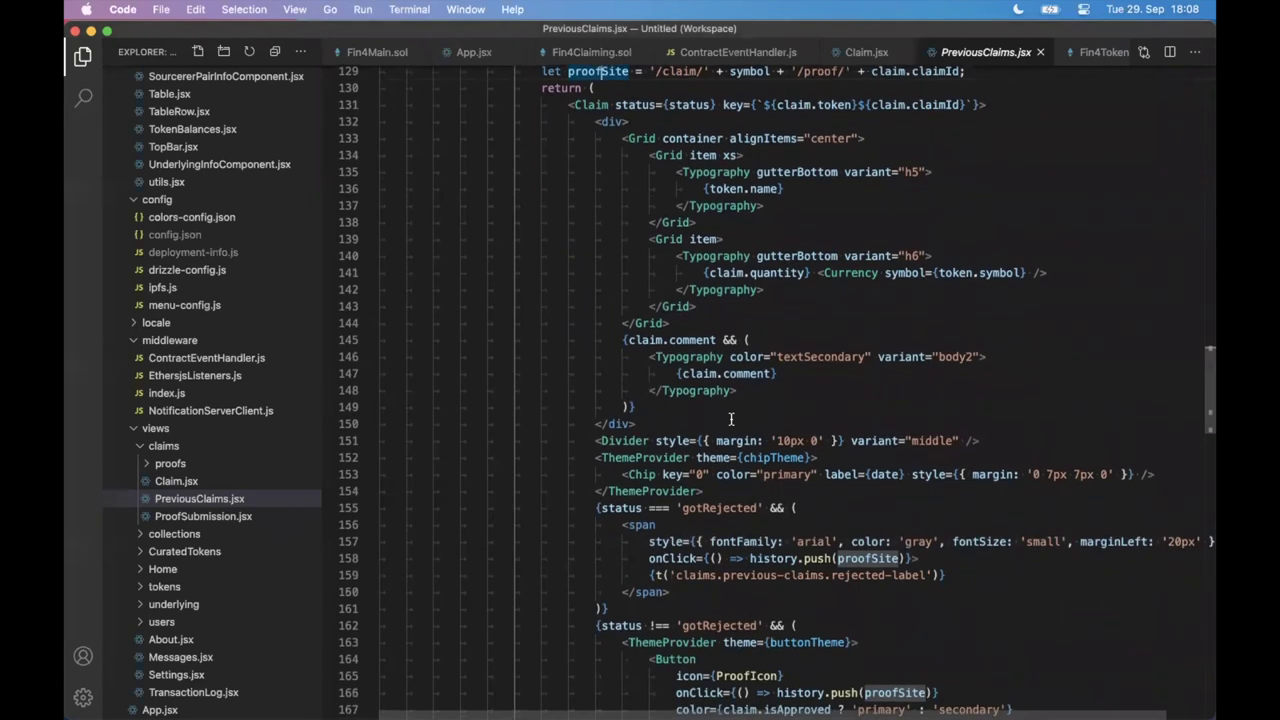
click(641, 474)
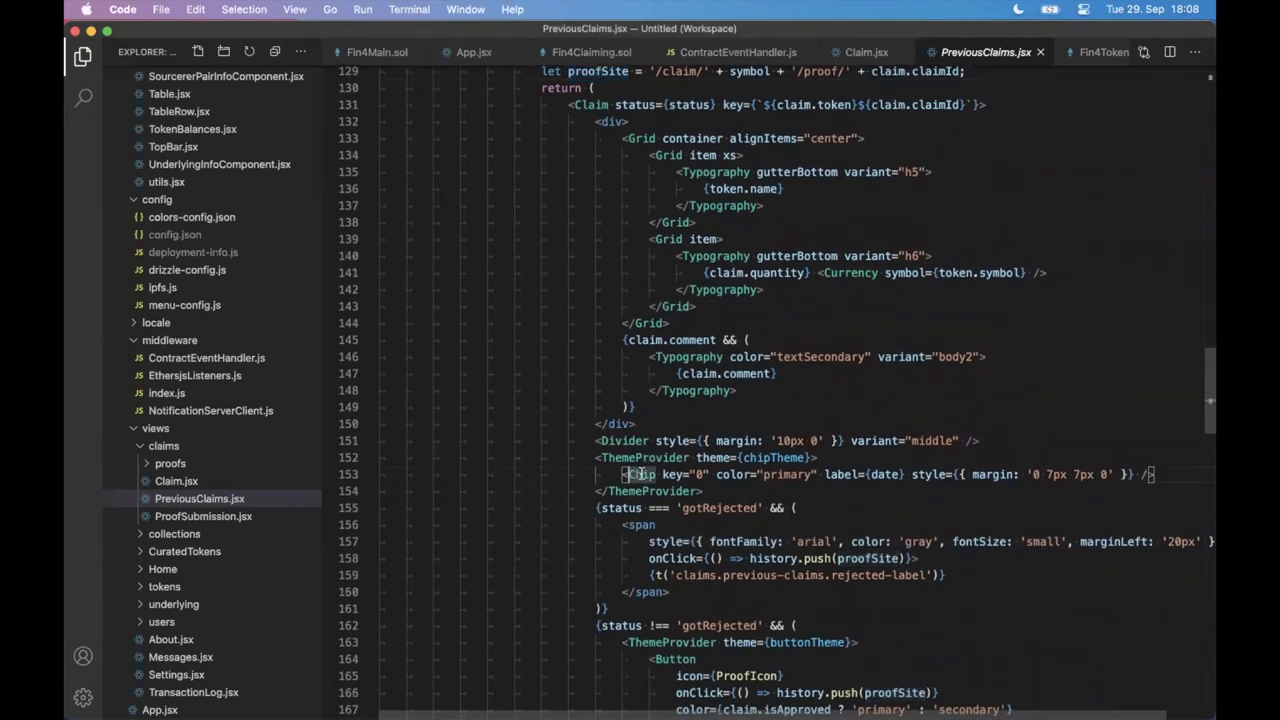
Compare with the claims page, read the rest of PreviousClaims.jsx, then show the live claims desktop.
key(super+Tab)
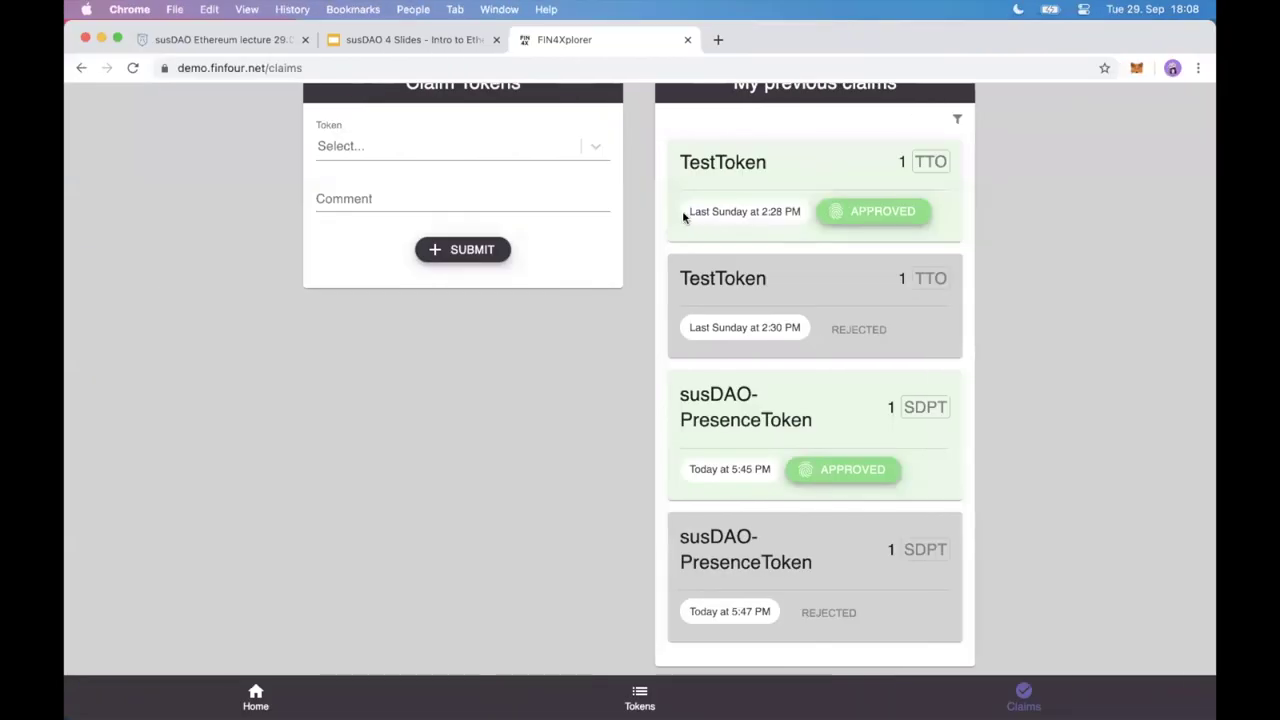
key(super+Tab)
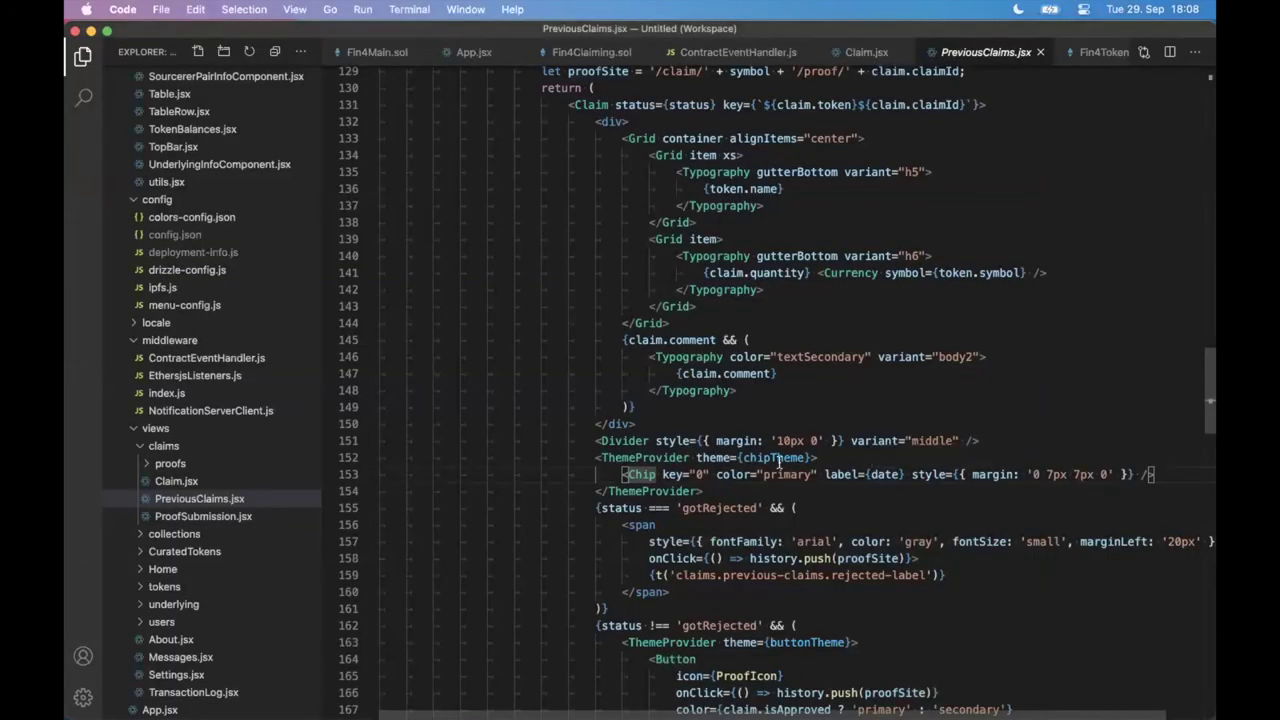
scroll(779, 460, down, 3)
scroll(779, 460, down, 2)
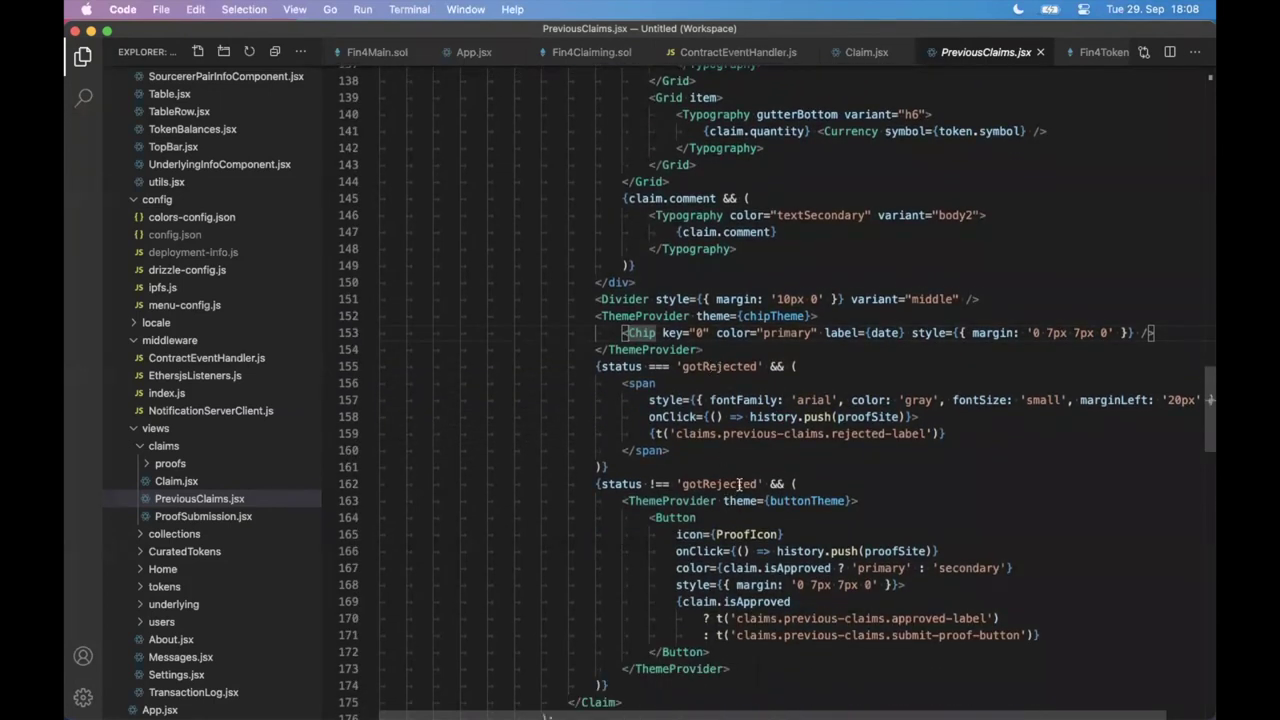
scroll(739, 484, down, 1)
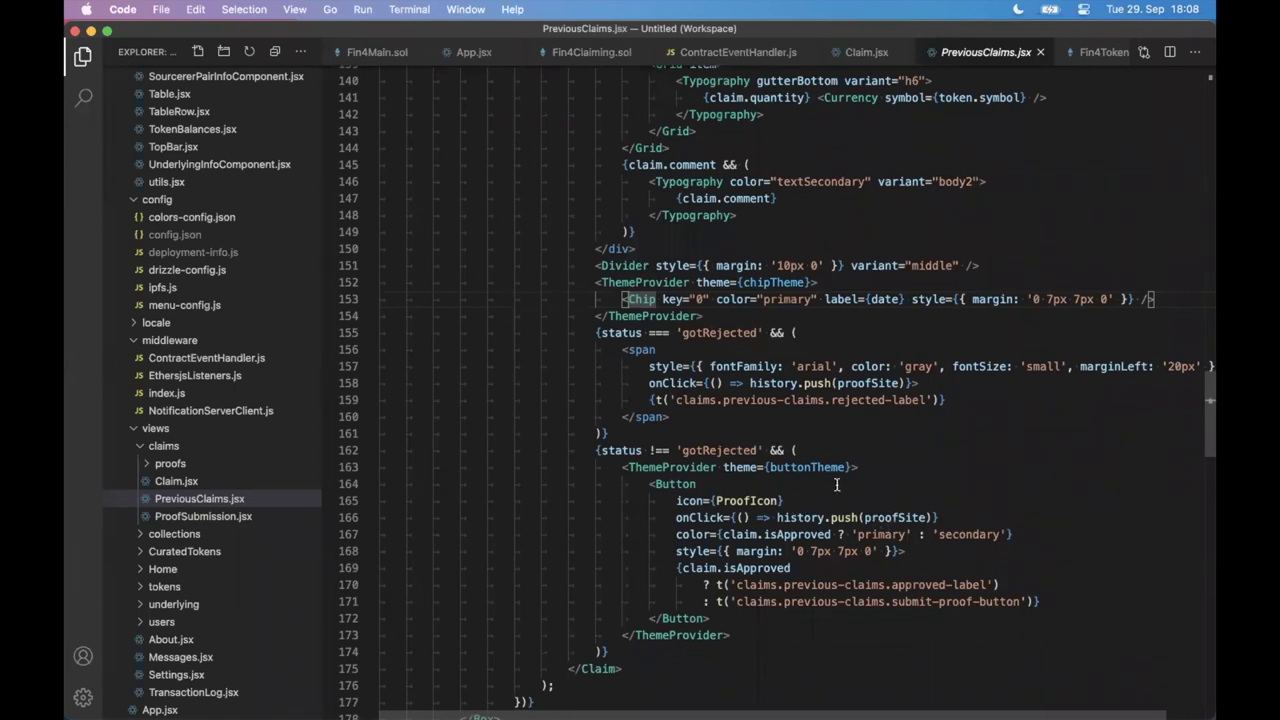
scroll(870, 491, down, 1)
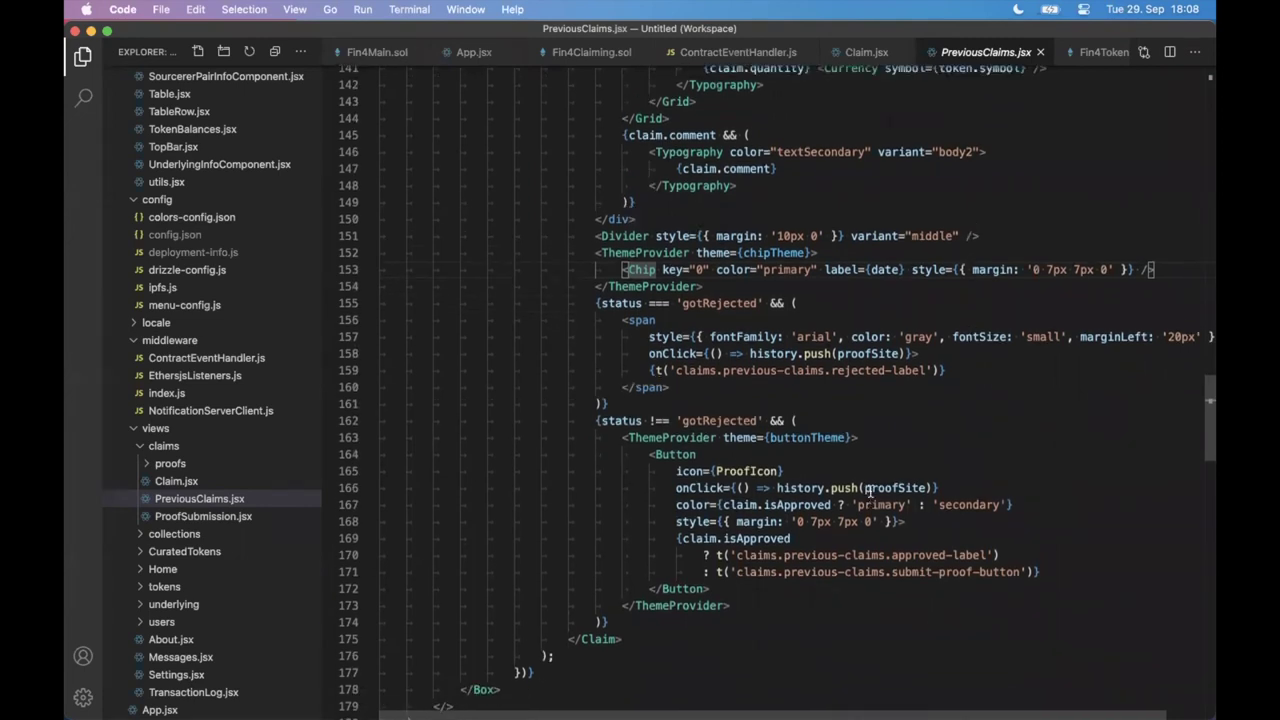
scroll(870, 491, up, 2)
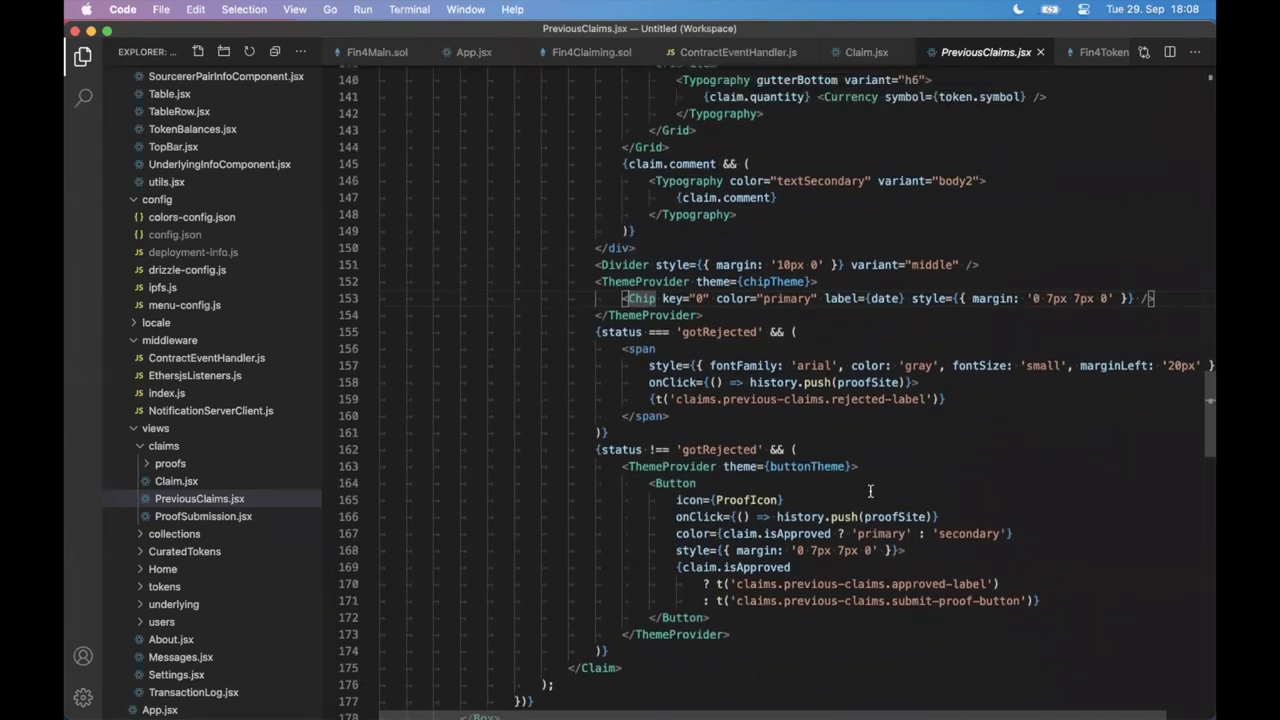
key(ctrl+Left)
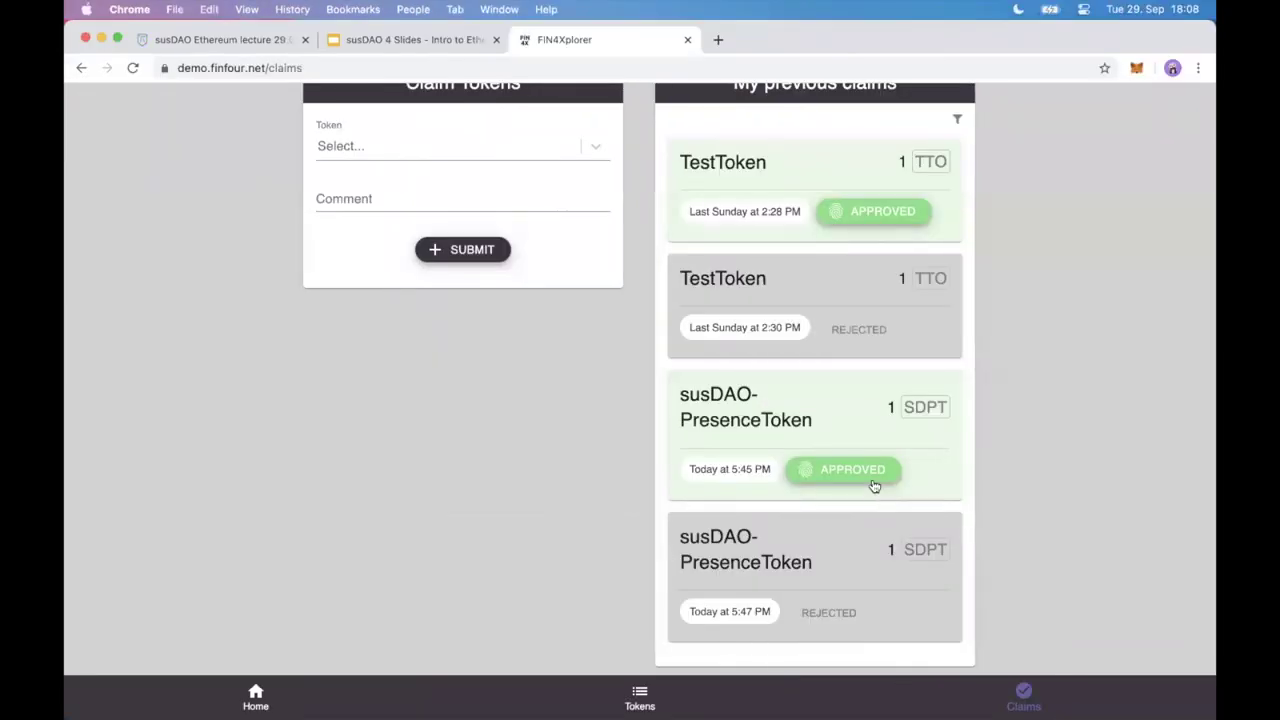
Compare the approved and rejected previous claims with the PreviousClaims.jsx code near line 149.
scroll(954, 305, up, 1)
scroll(955, 311, up, 1)
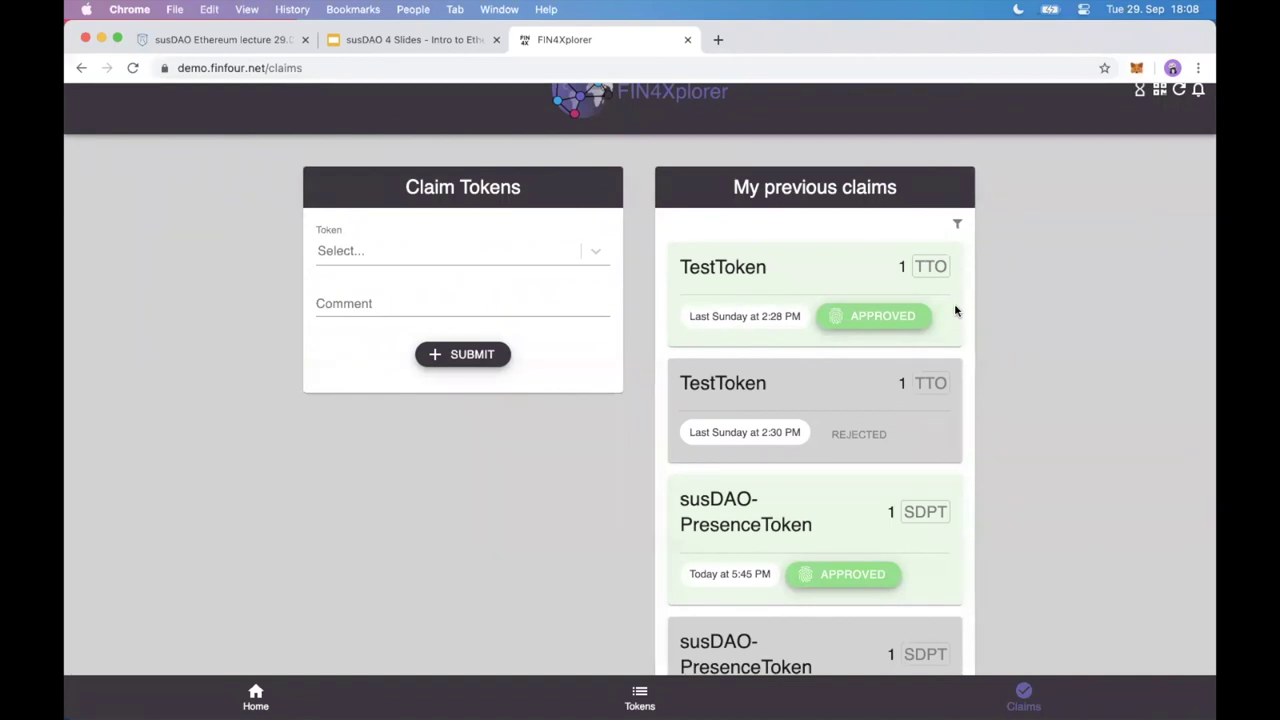
key(super+Tab)
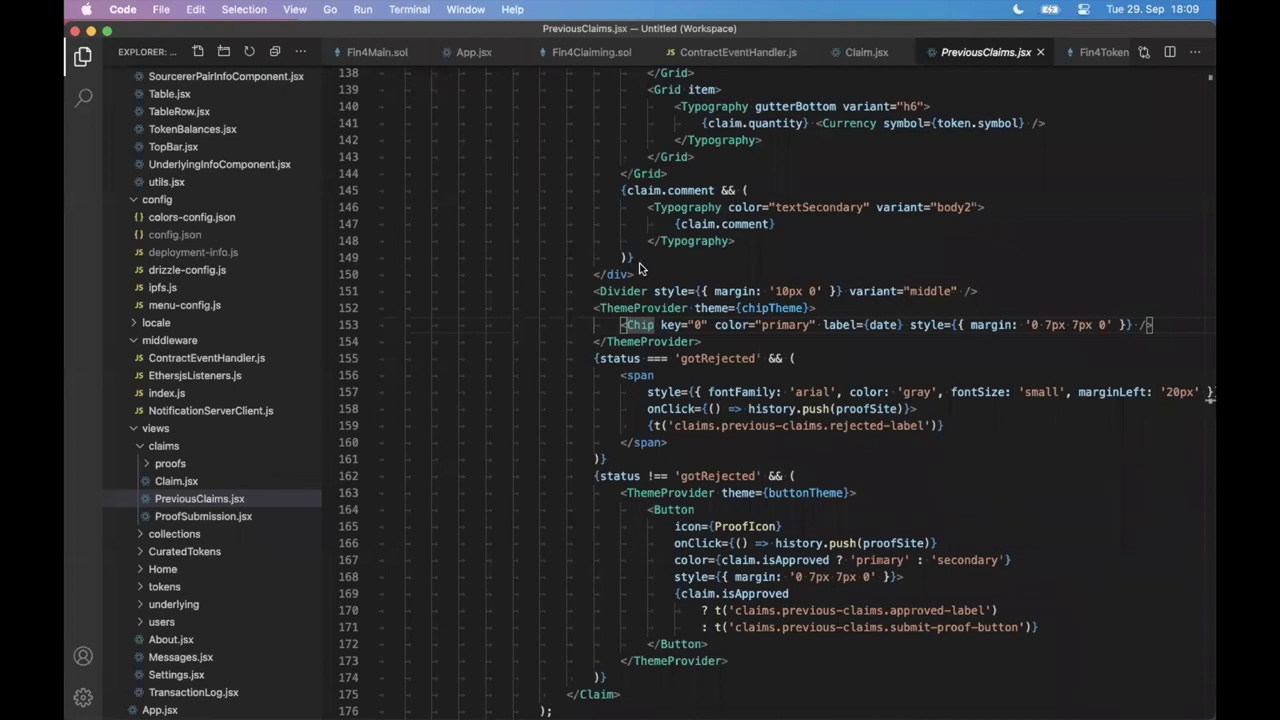
click(638, 263)
Go back to the live claims page, then bring up Mission Control to see all windows.
key(super+Tab)
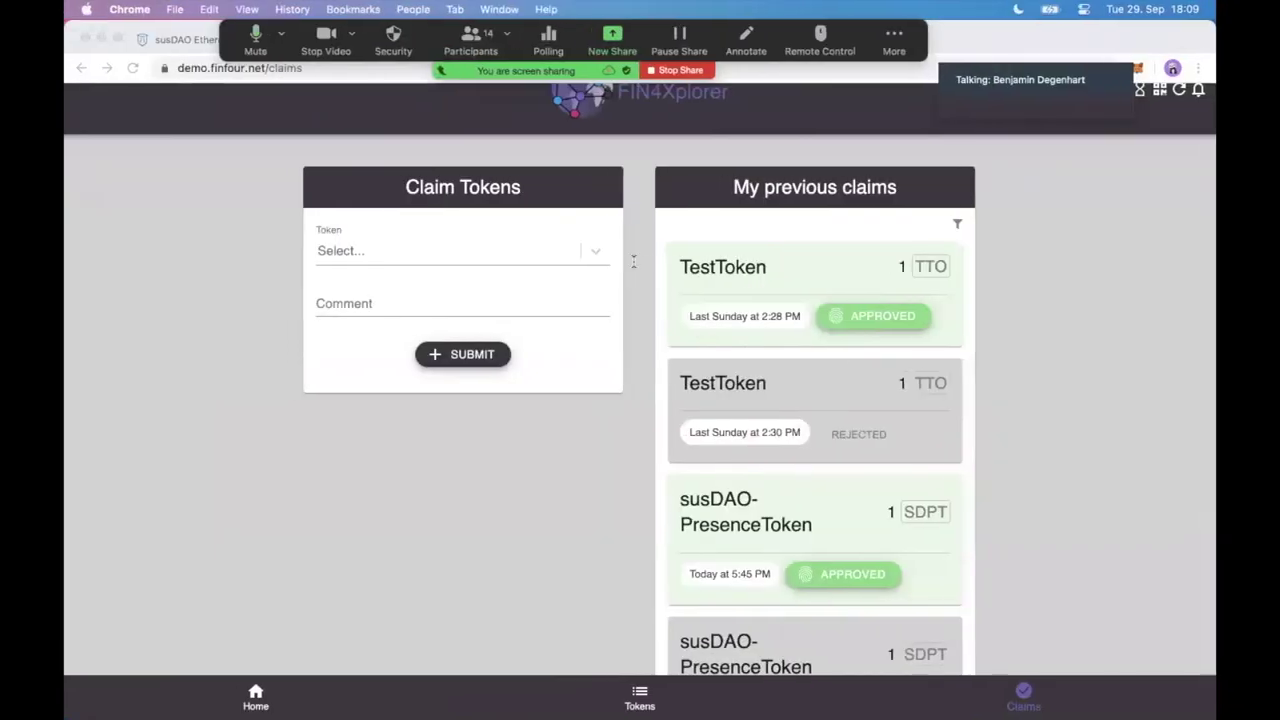
key(super+l)
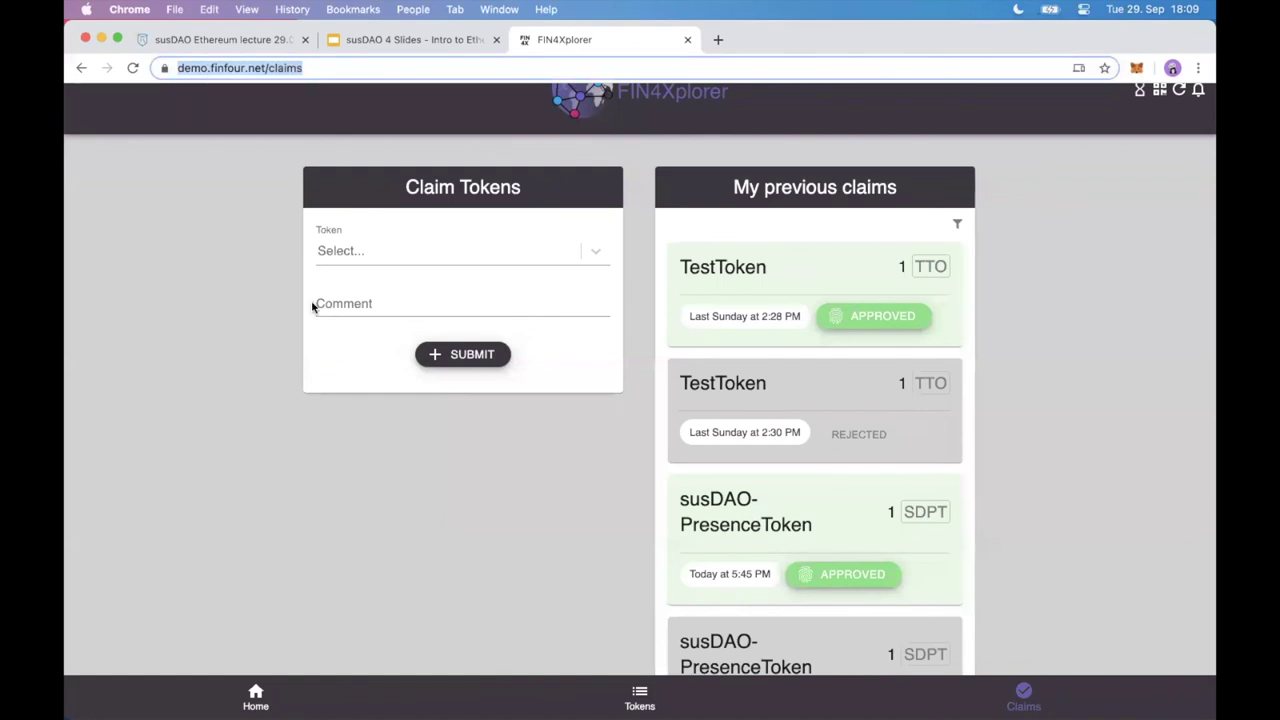
key(super+Tab)
key(super+Tab)
key(super+Tab)
key(ctrl+Up)
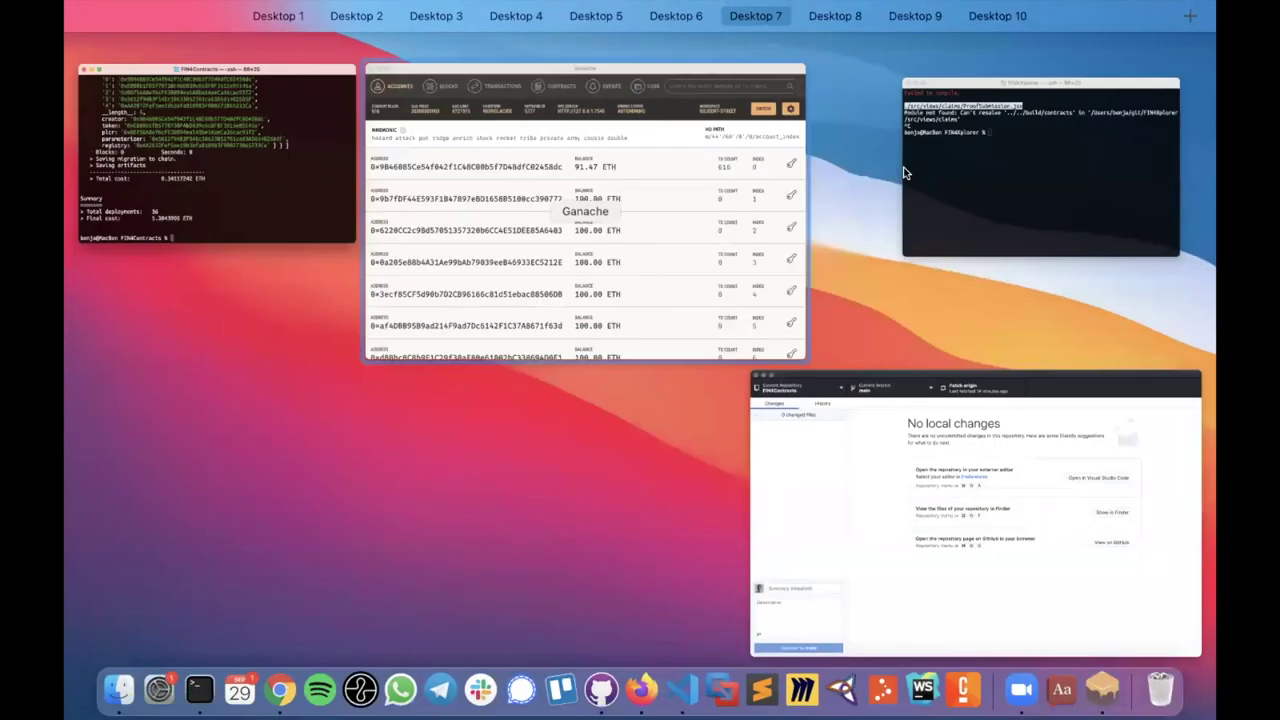
Rerun 'BROWSER=firefox npm run starthot' in the FIN4Xplorer terminal to launch localhost:3000 in Firefox.
key(ctrl+Left)
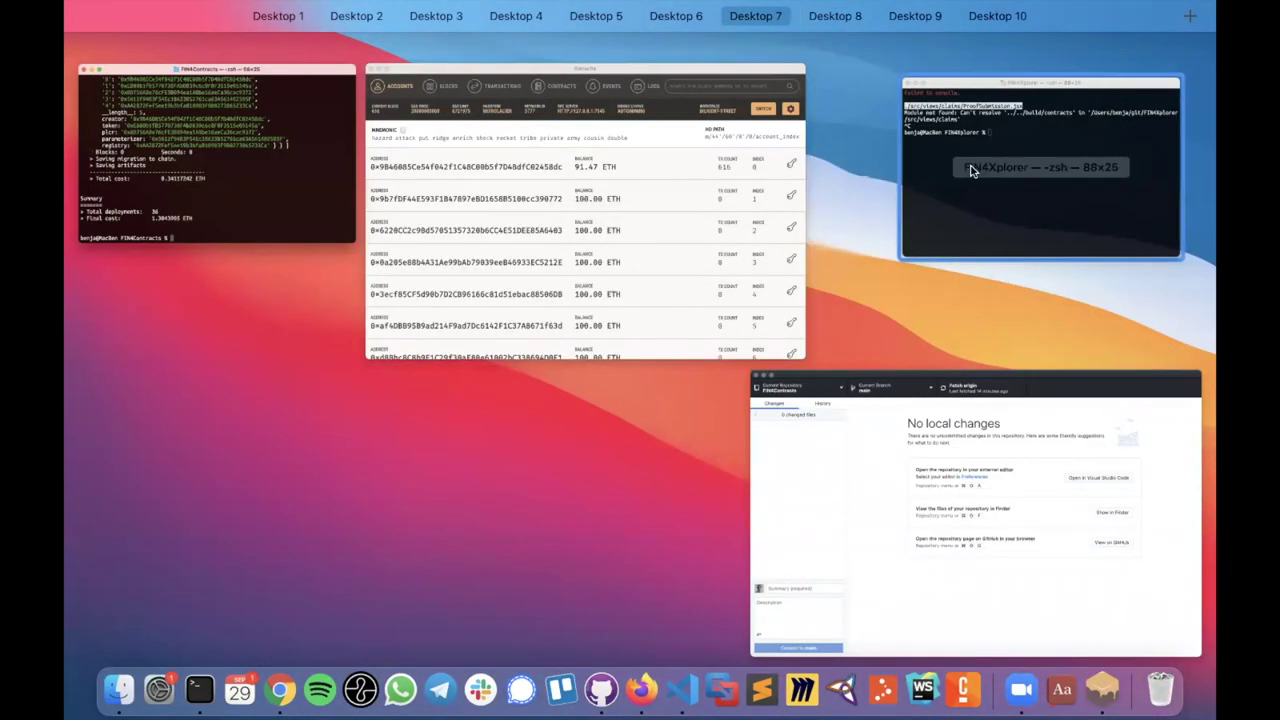
click(970, 168)
key(Up)
key(Return)
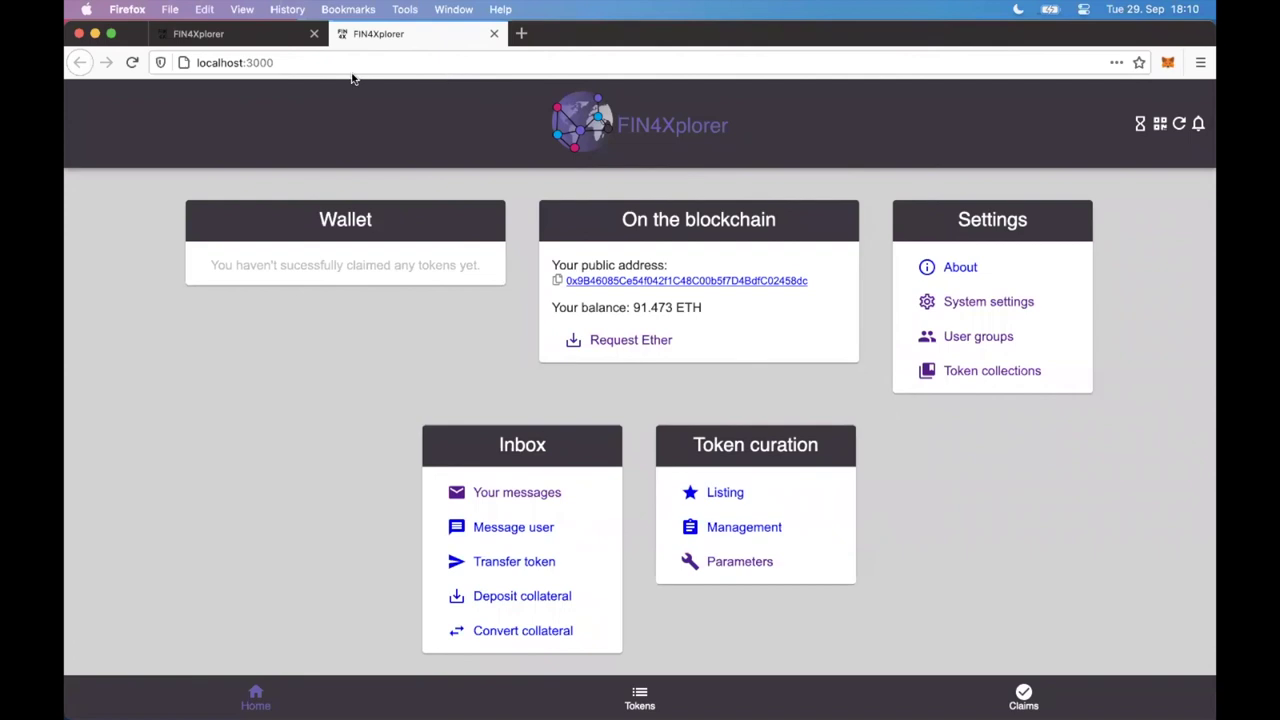
Check the MetaMask account and its selected network for the local FIN4Xplorer app.
click(288, 68)
click(892, 486)
click(1167, 62)
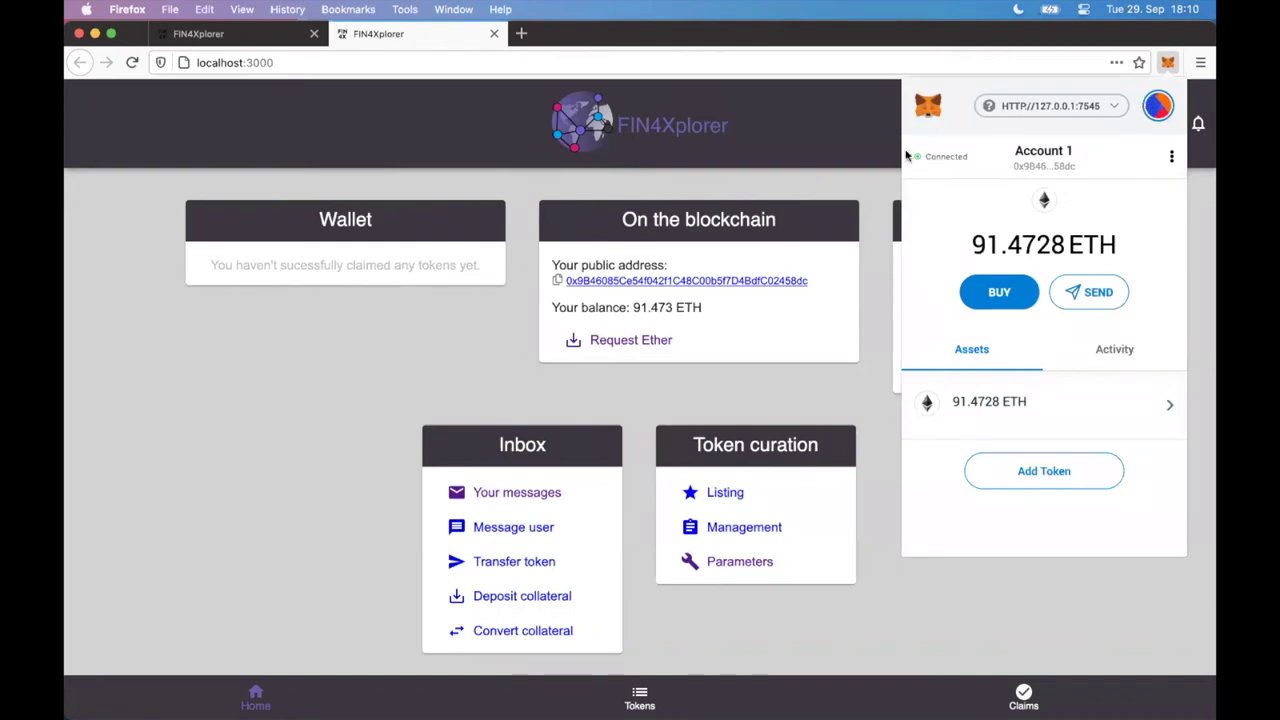
click(1140, 72)
click(1165, 63)
click(1042, 107)
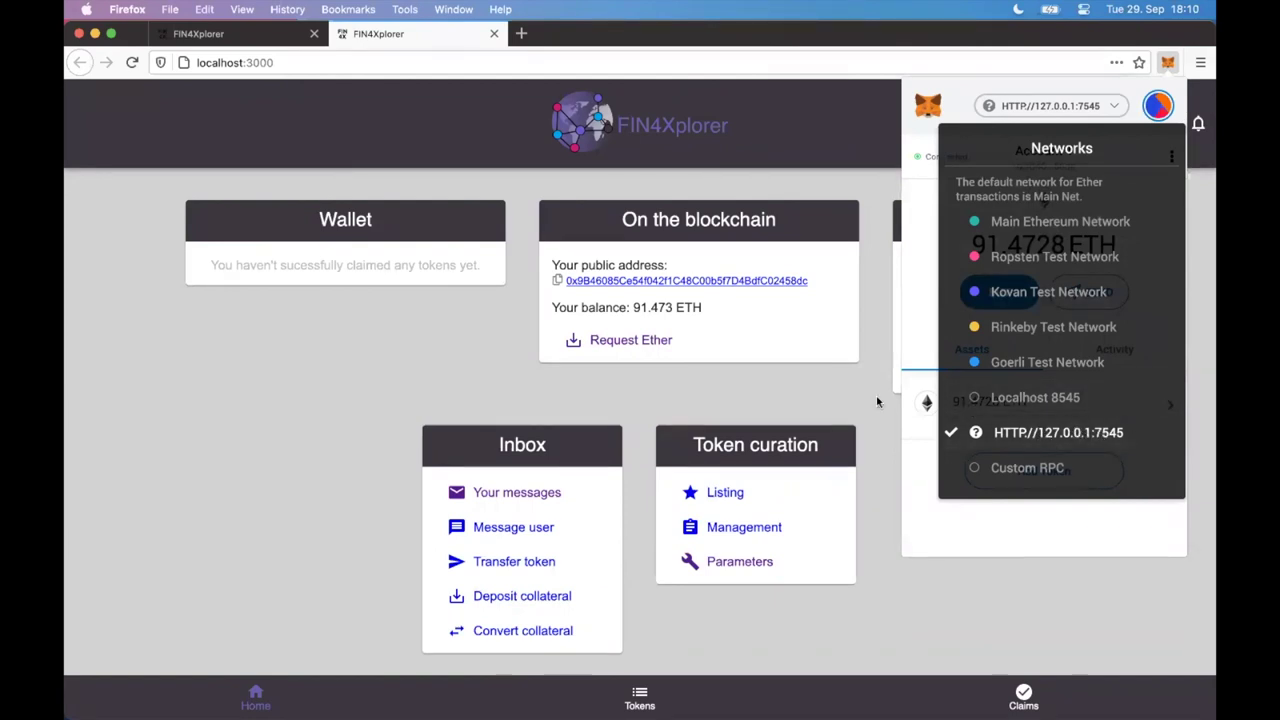
click(890, 475)
Start the Tokens creation wizard and enter 'hello' for the token name and symbol.
click(640, 693)
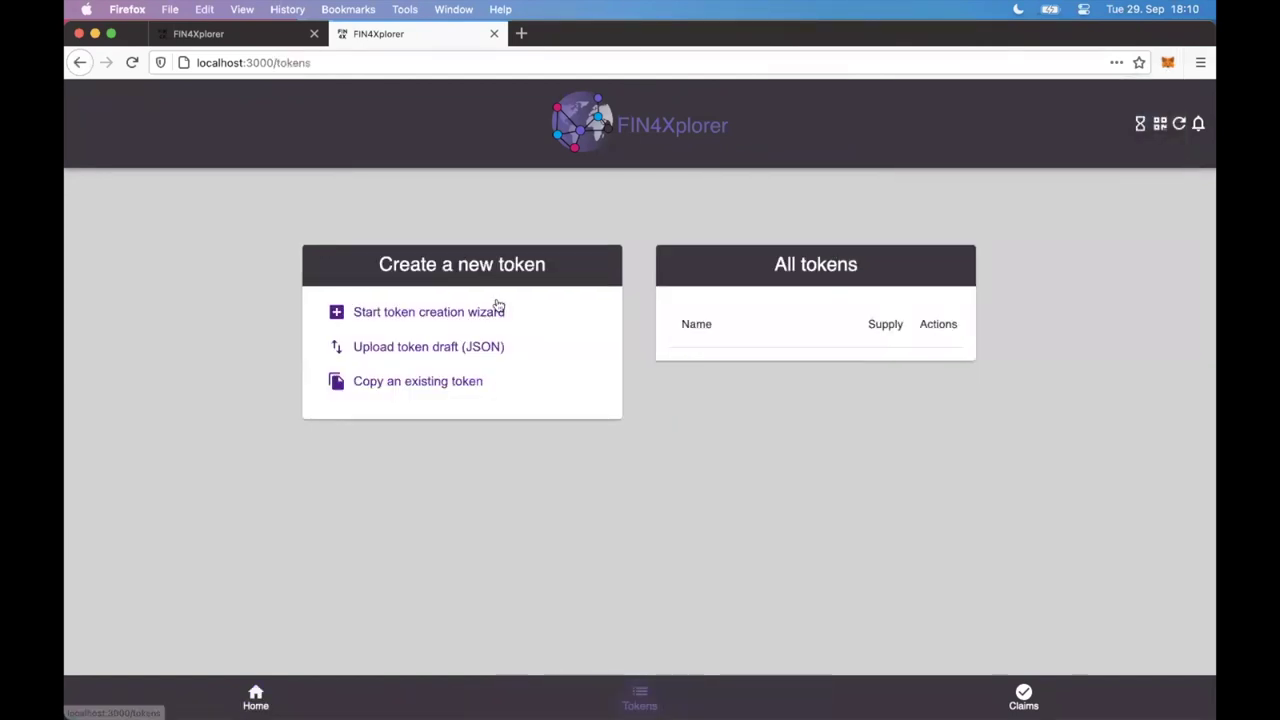
click(480, 315)
click(588, 399)
scroll(588, 399, down, 1)
text(hello hello)
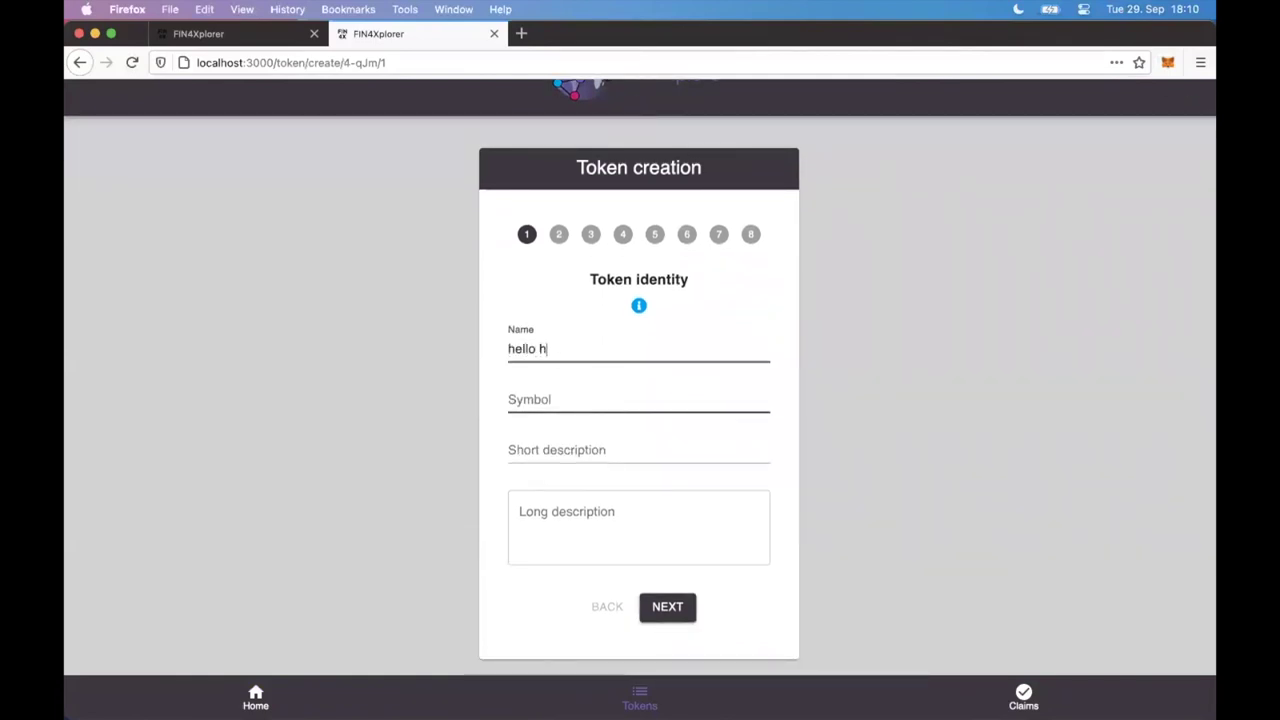
key(Tab)
text(hello)
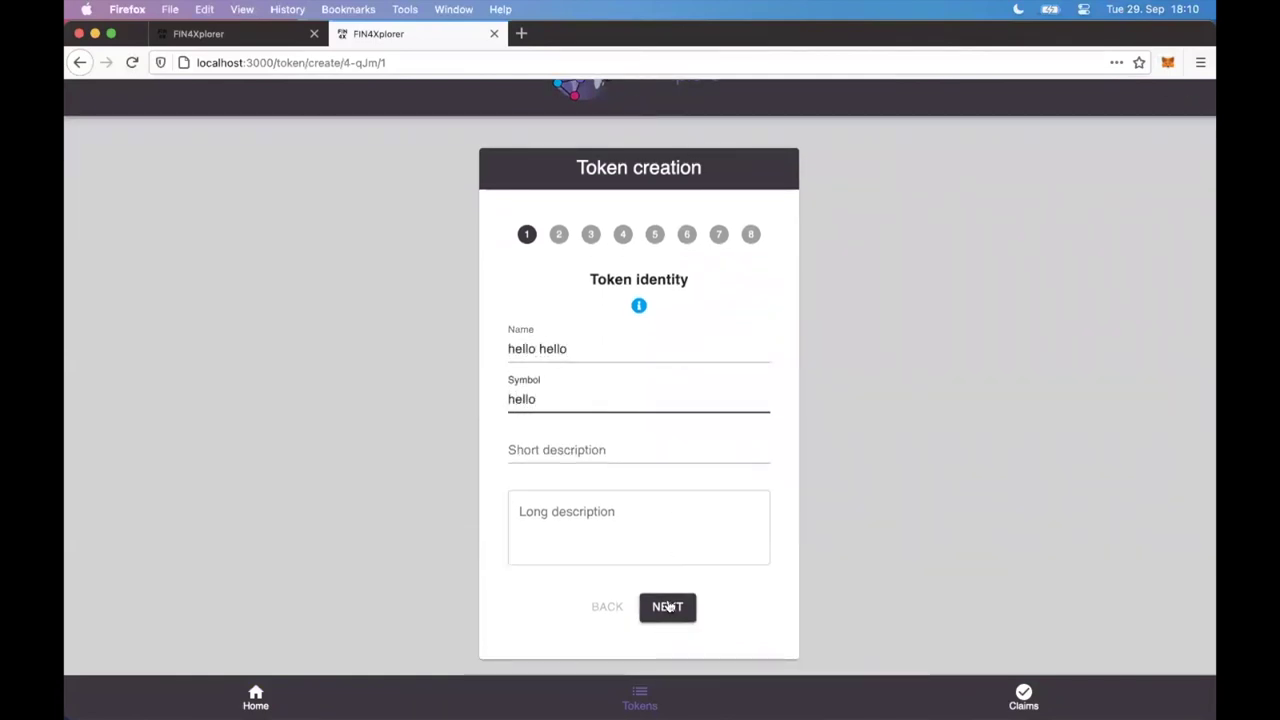
Accept defaults through design, policy, verifier, sourcerer and value steps, then submit the token.
click(668, 606)
click(680, 630)
click(677, 450)
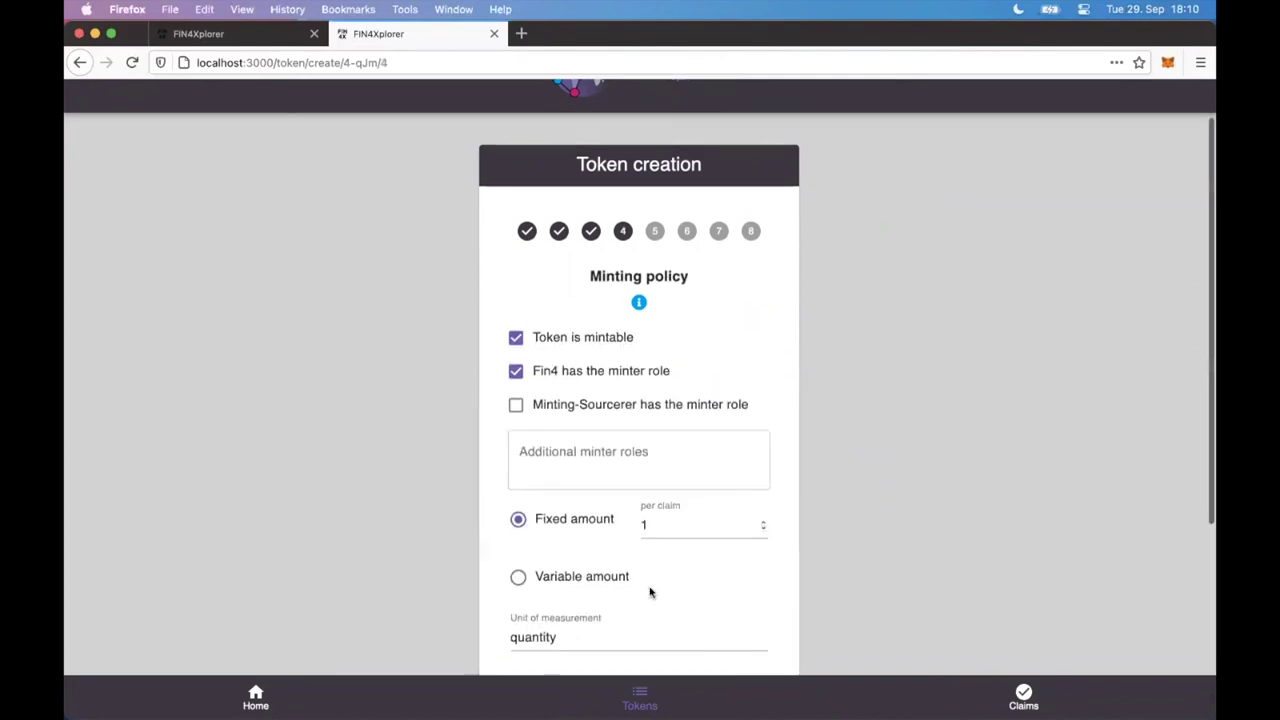
scroll(651, 588, down, 1)
click(667, 637)
click(684, 412)
click(680, 414)
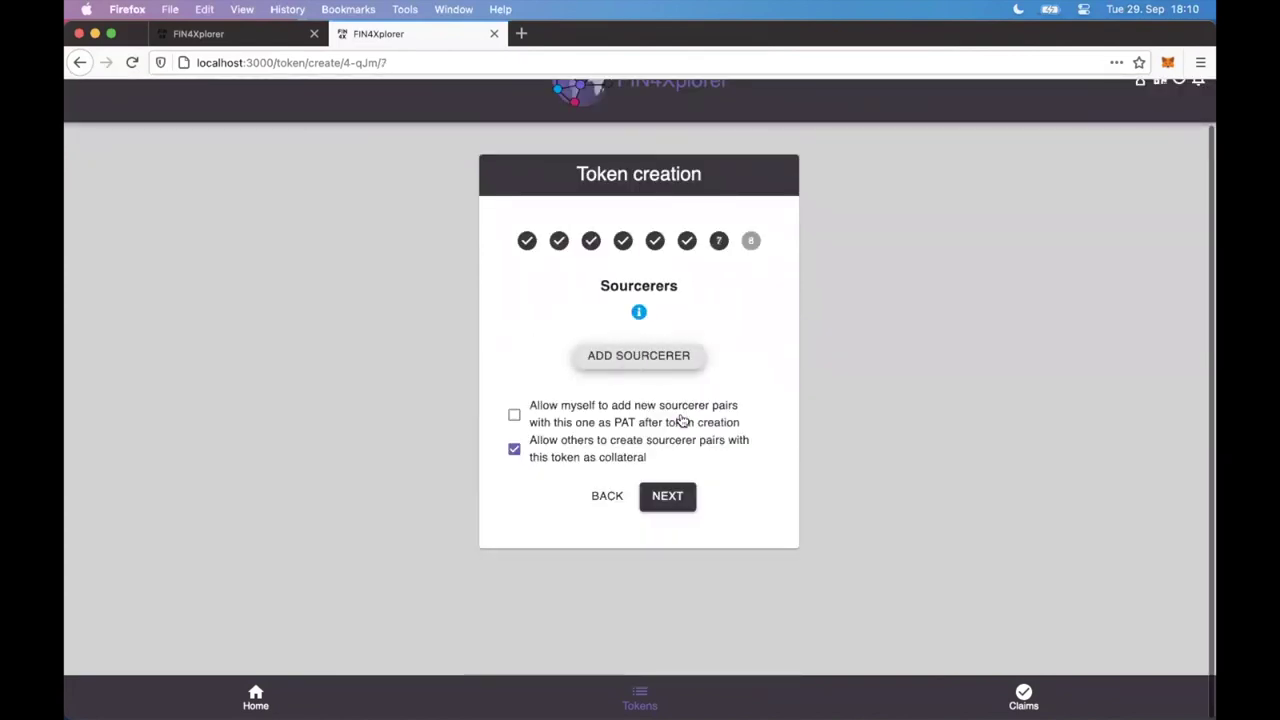
click(674, 498)
click(680, 463)
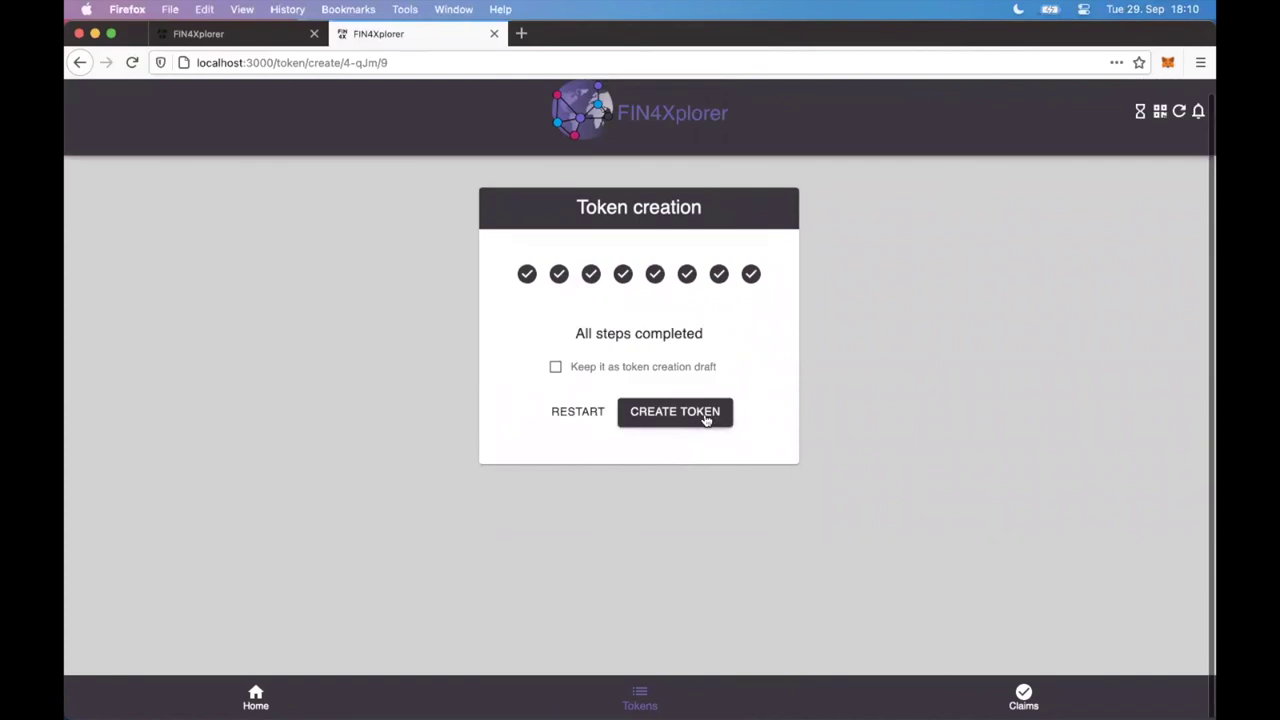
click(703, 412)
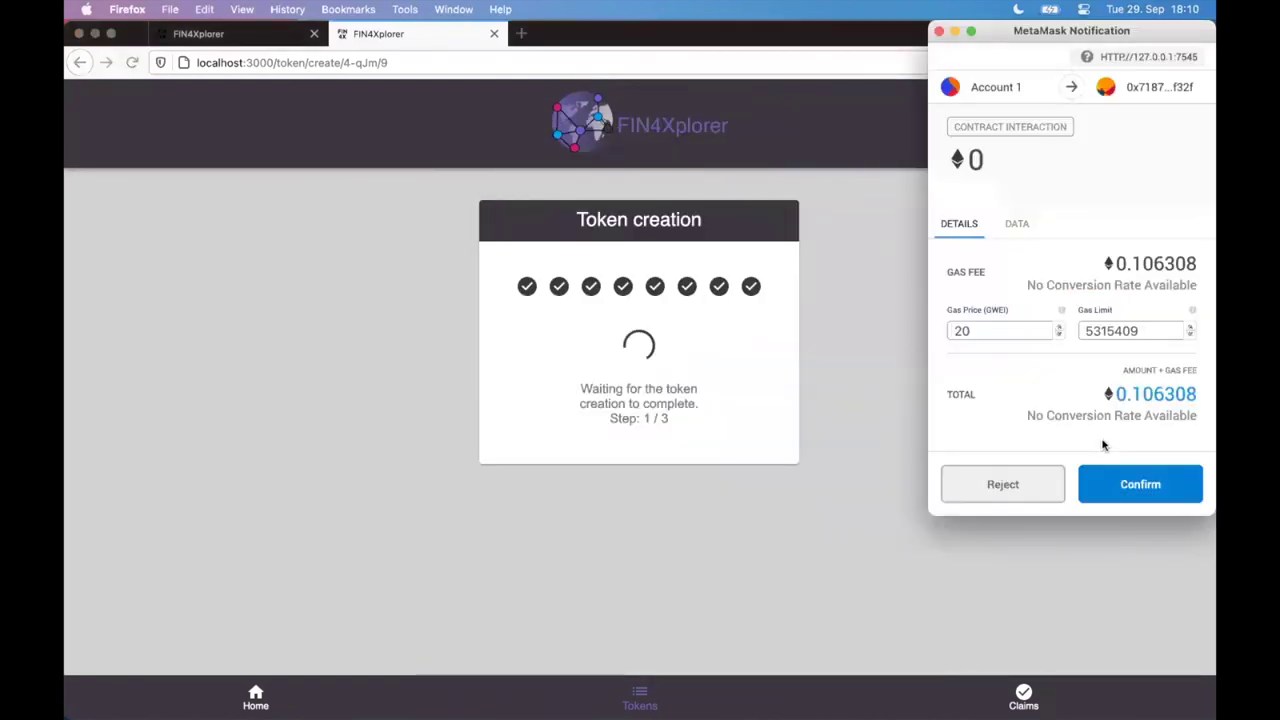
Confirm the three MetaMask token creation transactions until the token is created.
click(1122, 478)
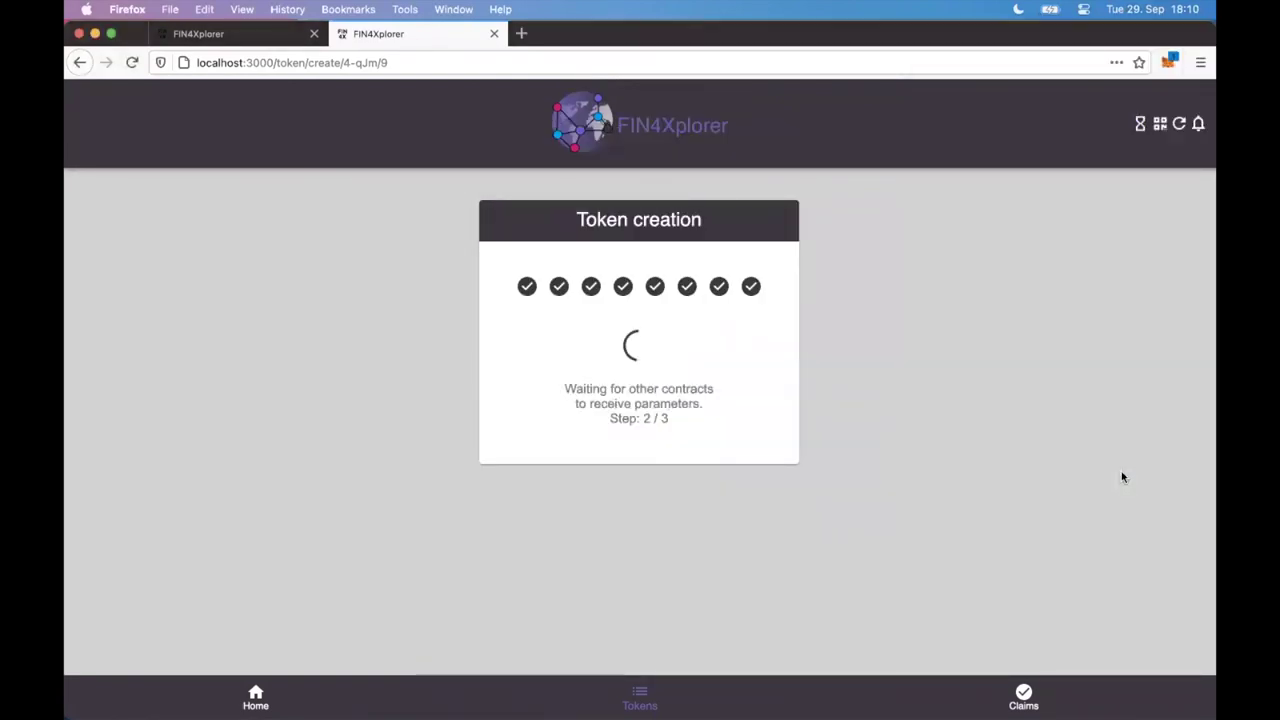
click(1122, 477)
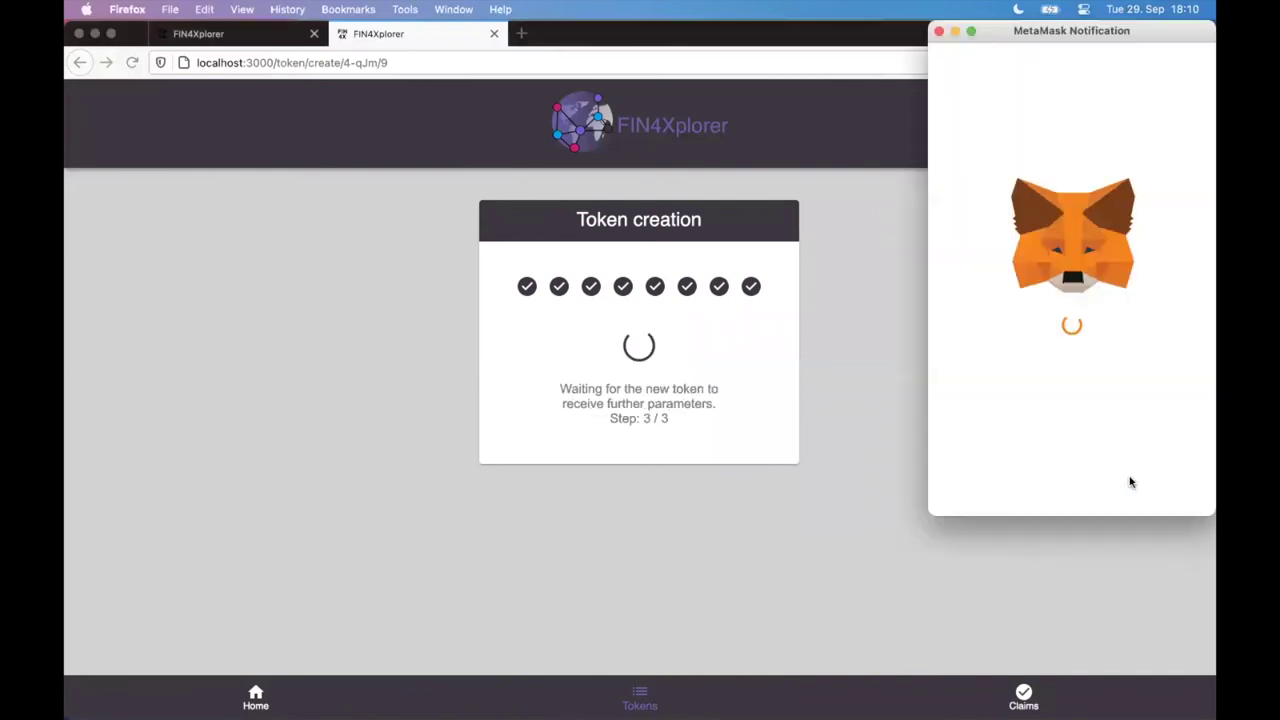
click(1130, 492)
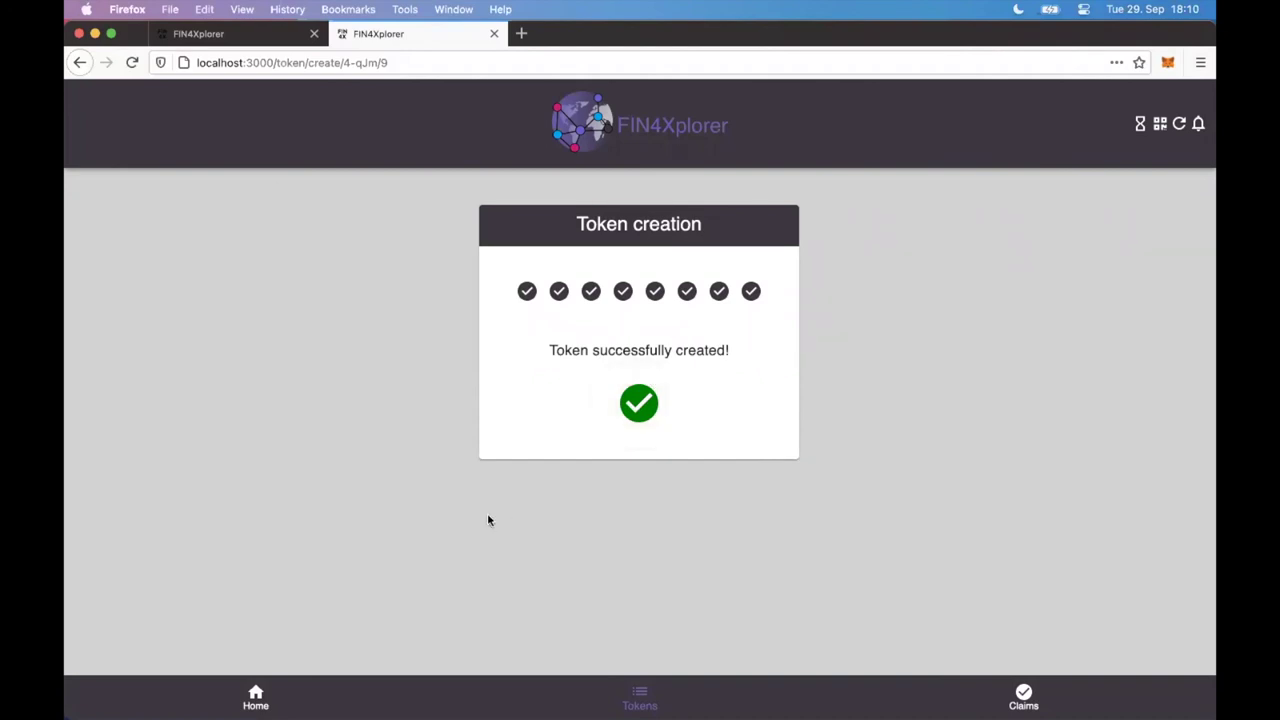
key(ctrl+Left)
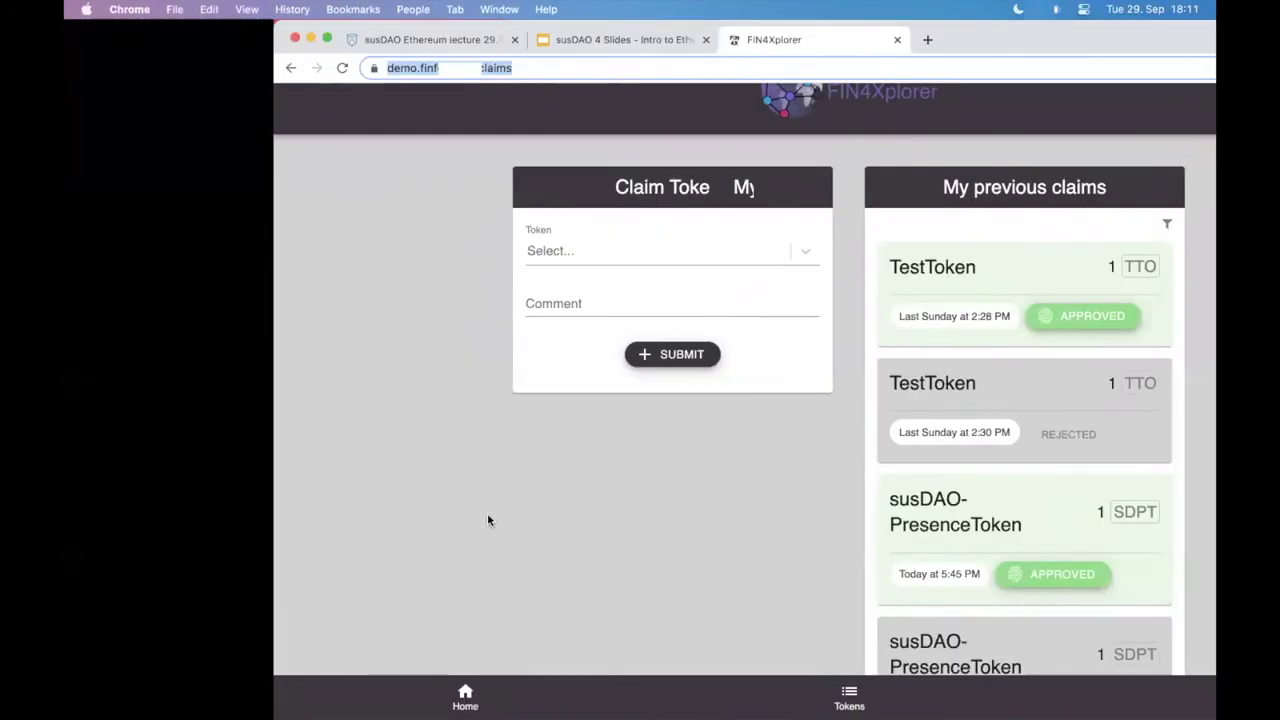
Close the FIN4Xplorer demo tab, present the Slides deck and advance to slide 30, 'Boilerplates'.
key(ctrl+Left)
key(ctrl+Right)
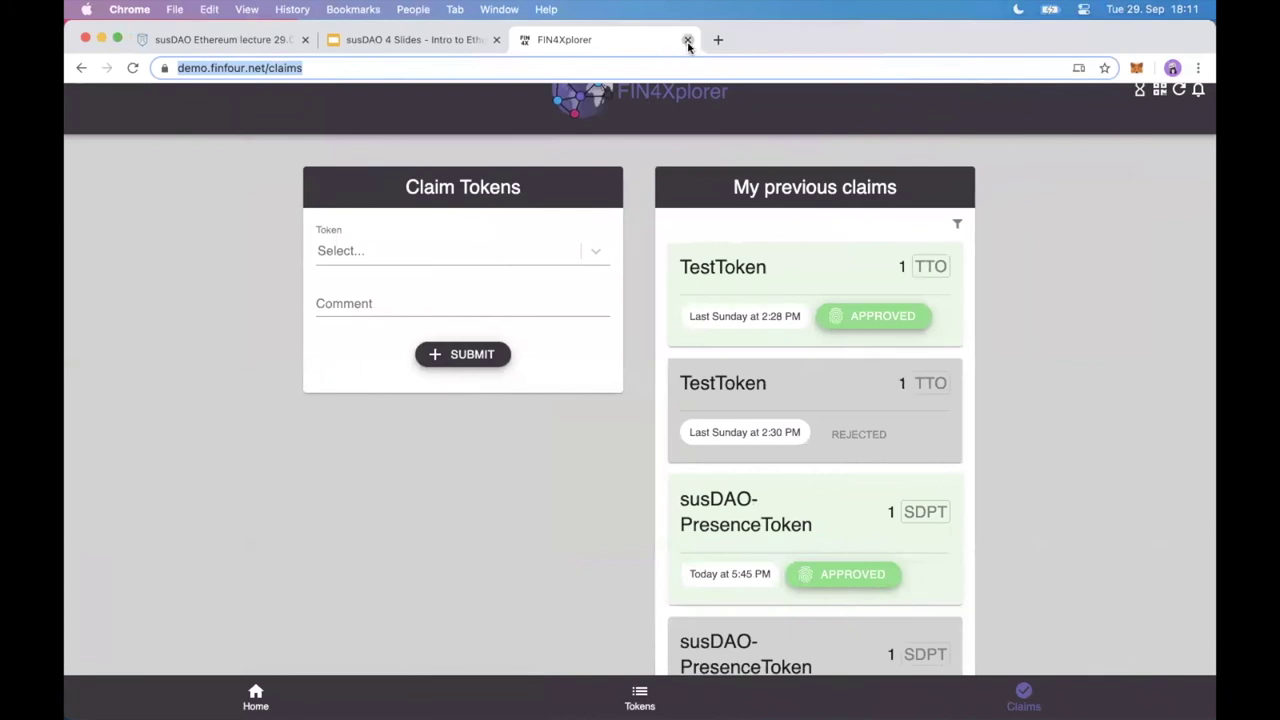
click(686, 43)
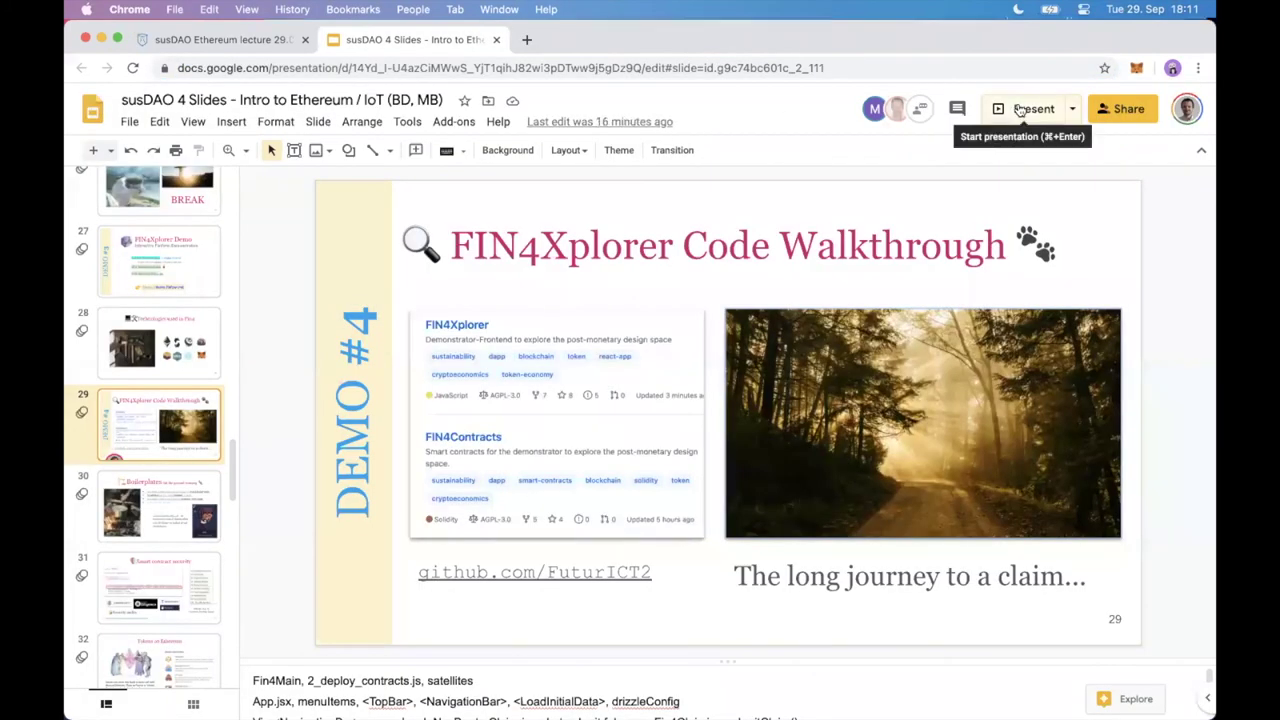
click(1019, 106)
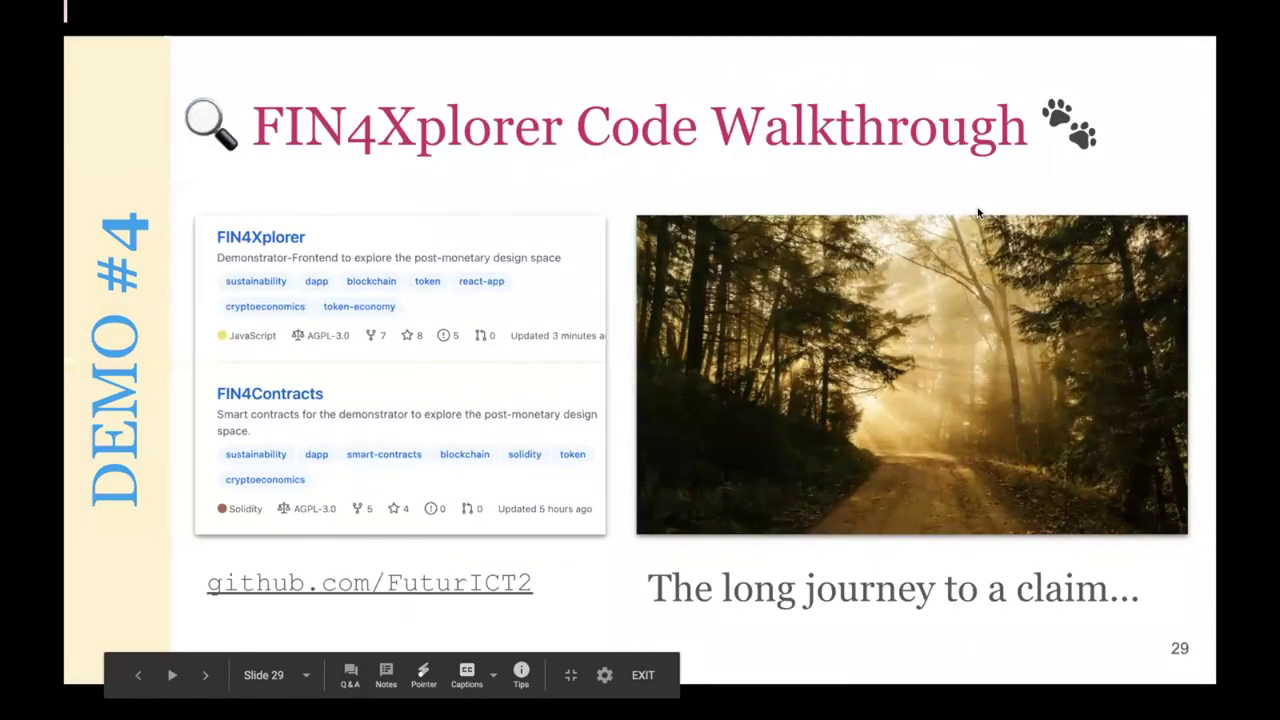
click(978, 213)
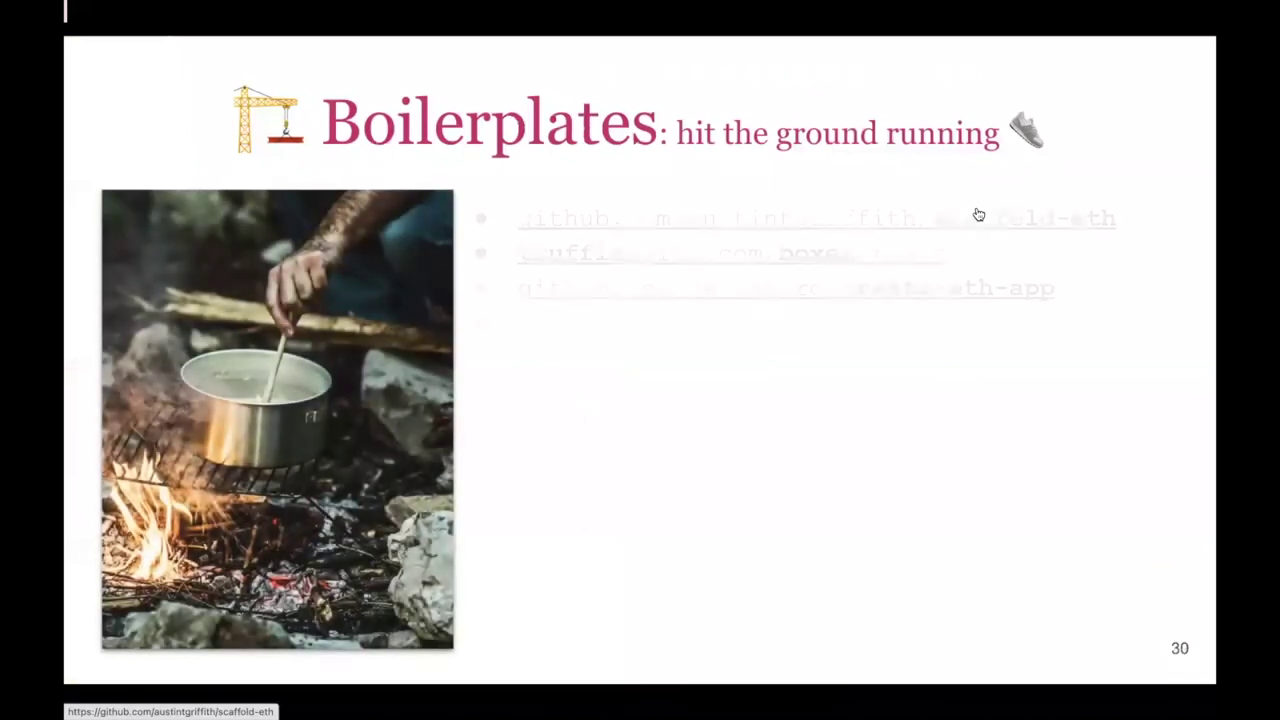